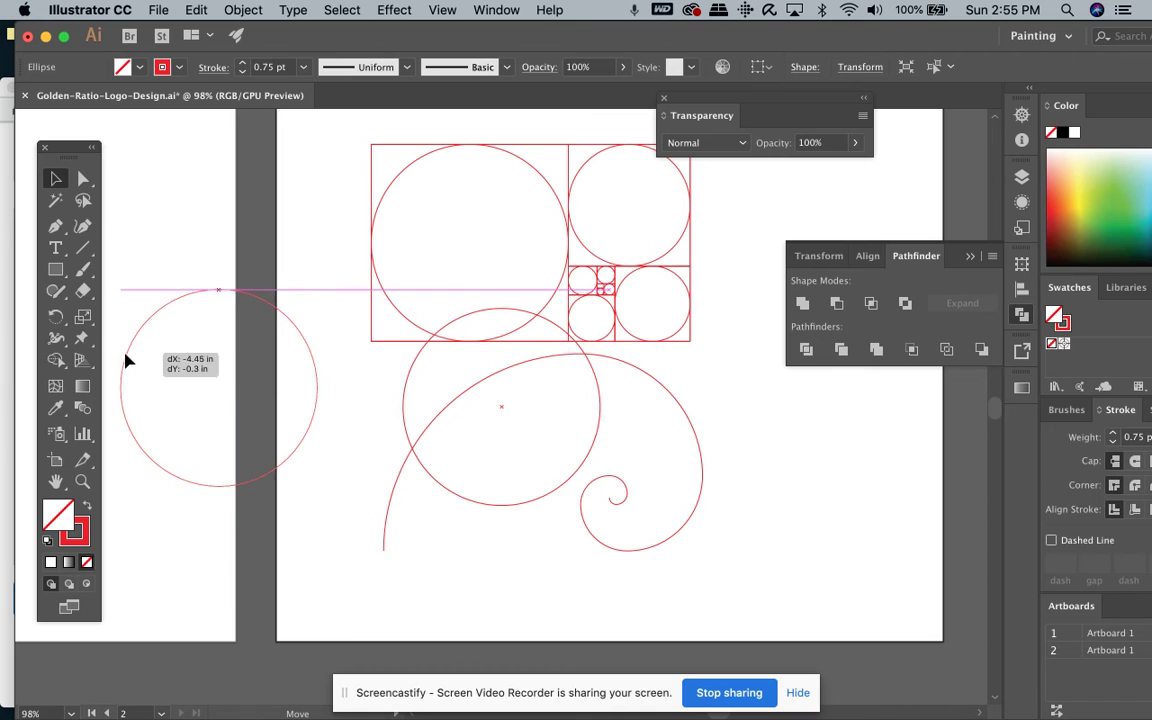
# - Move the loose large circle onto the first artboard and copy the second-largest square of the golden-ratio grid
pyautogui.moveTo(226, 294); pyautogui.dragTo(130, 272)
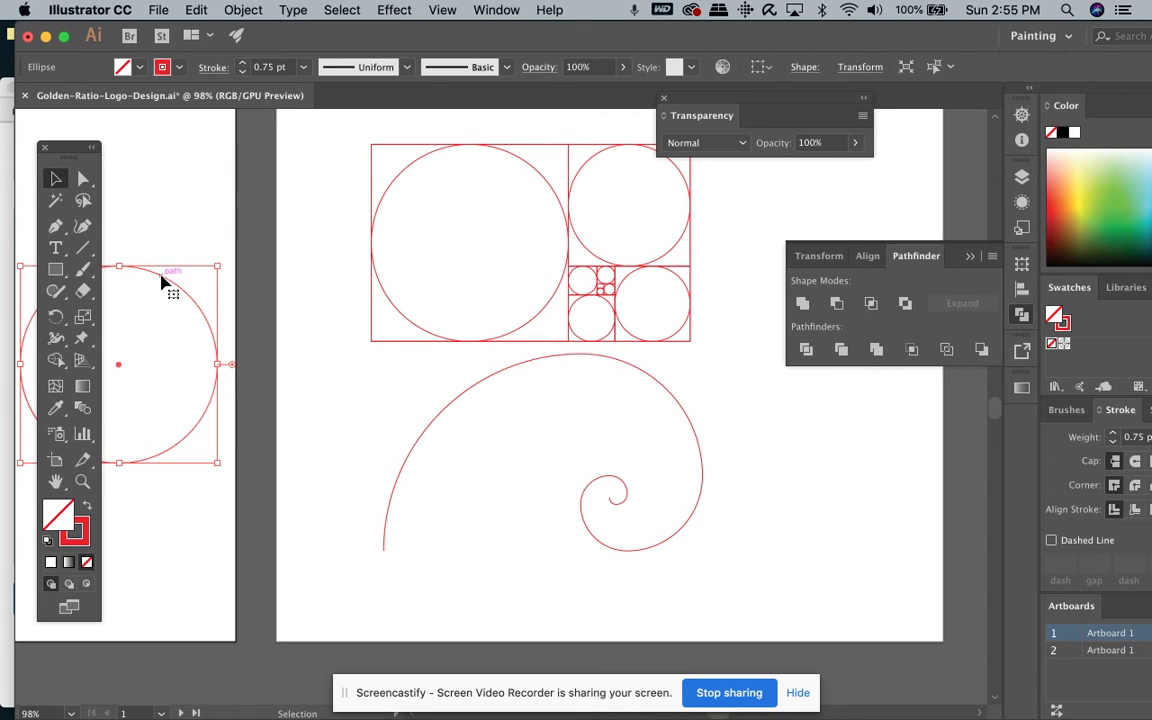
pyautogui.click(587, 150)
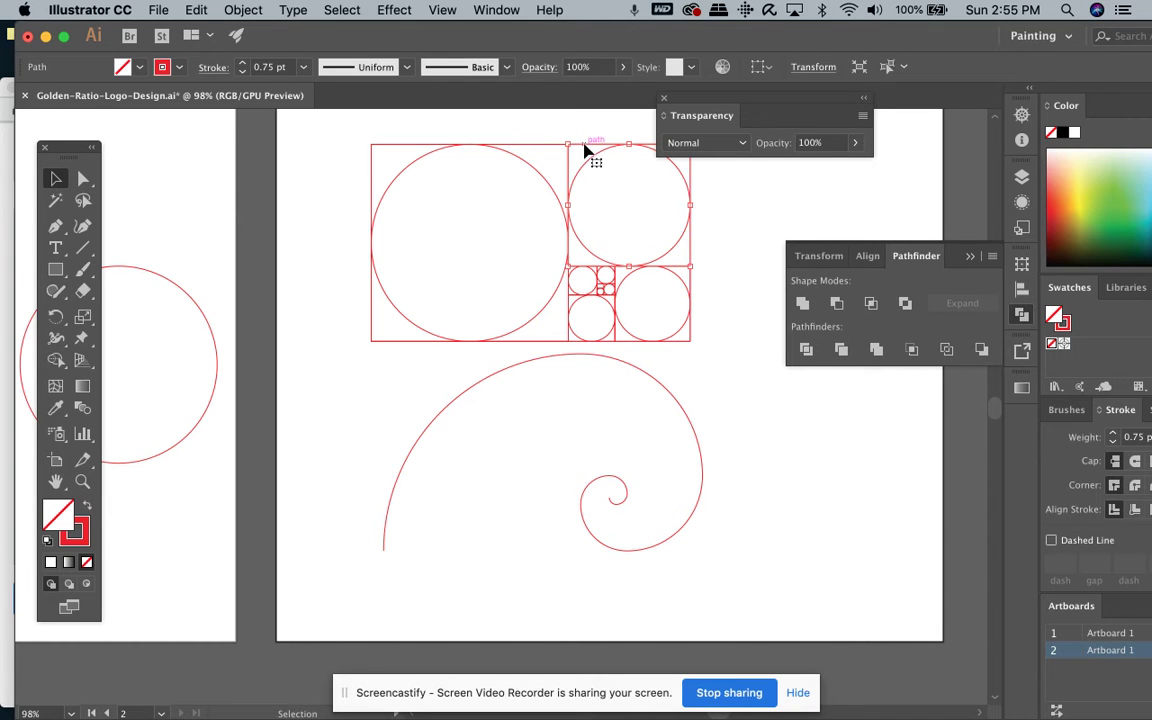
pyautogui.click(196, 10)
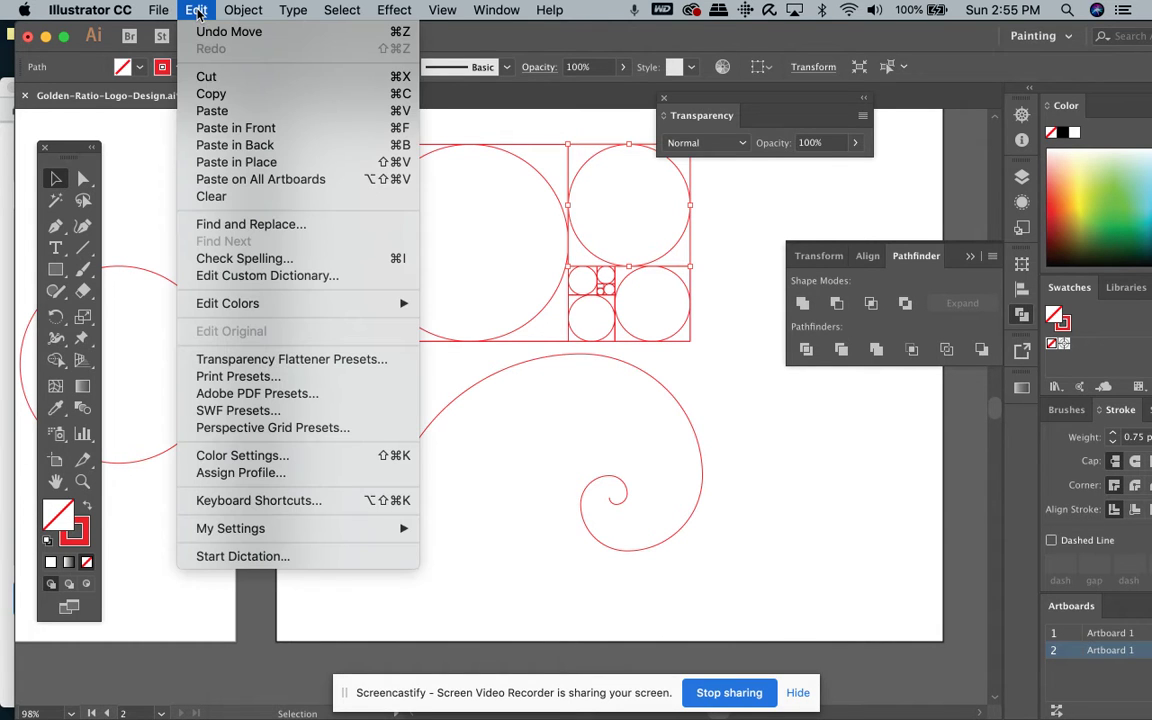
pyautogui.click(211, 93)
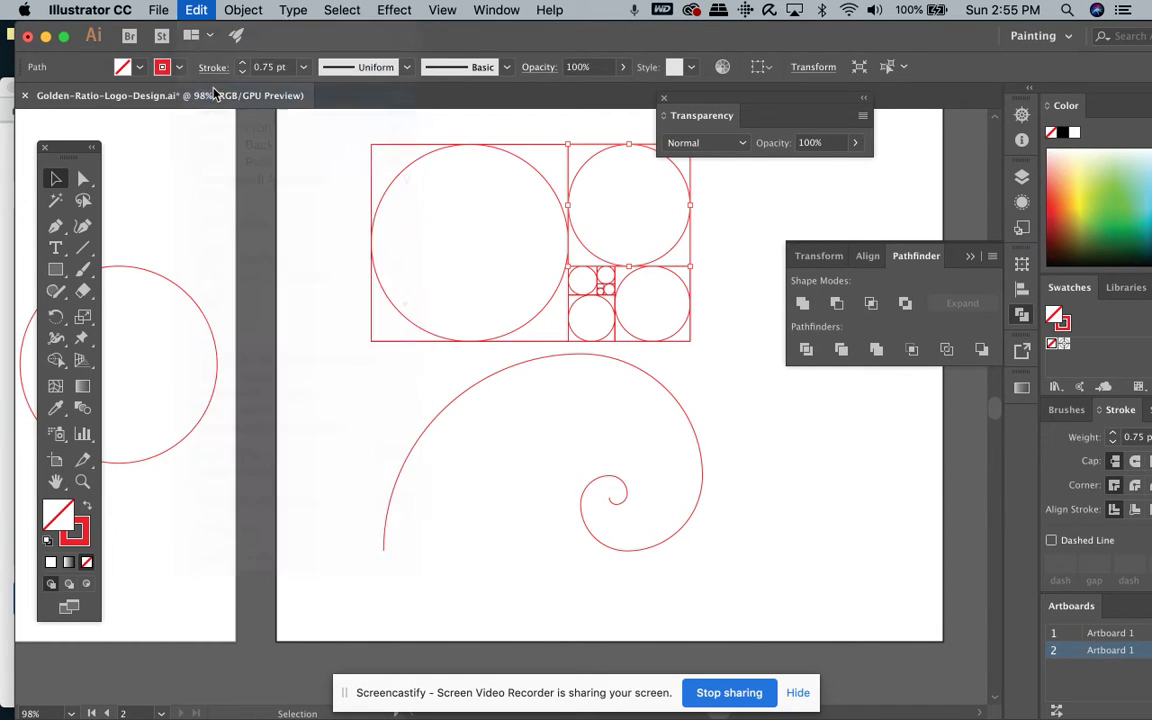
# - Paste the copied square onto the first artboard and place it in the empty area above and left of the circle
pyautogui.click(195, 189)
pyautogui.hscroll(-10, 195, 189)
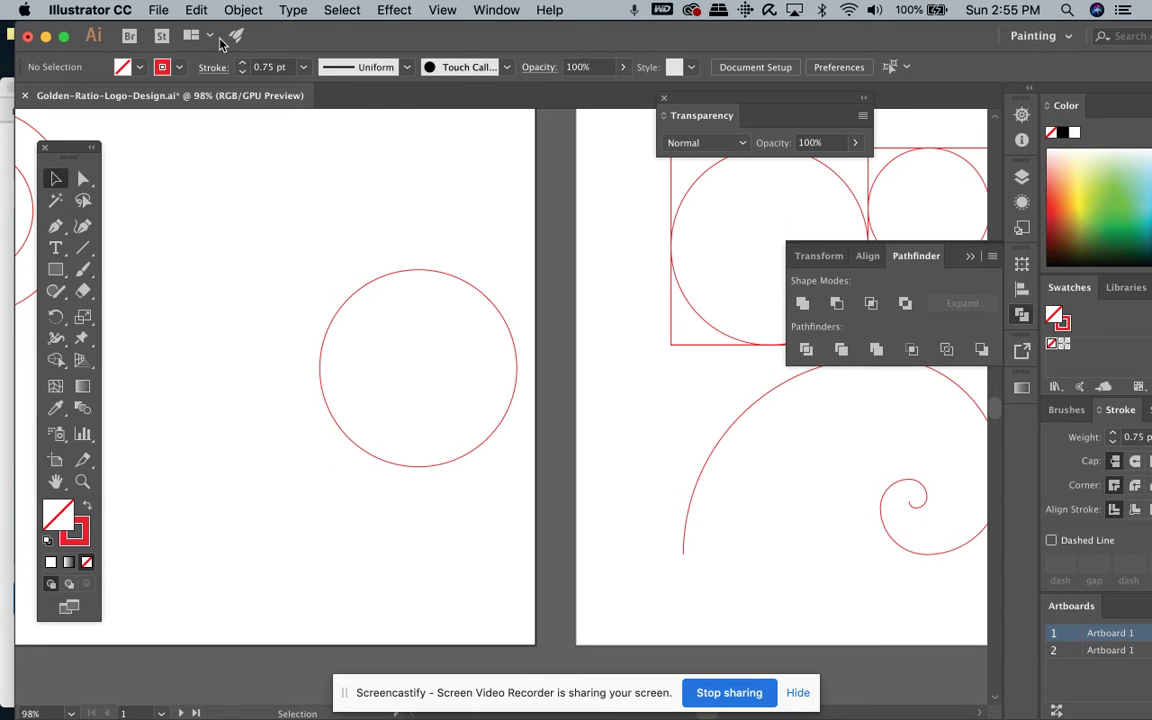
pyautogui.click(240, 12)
pyautogui.moveTo(195, 12)
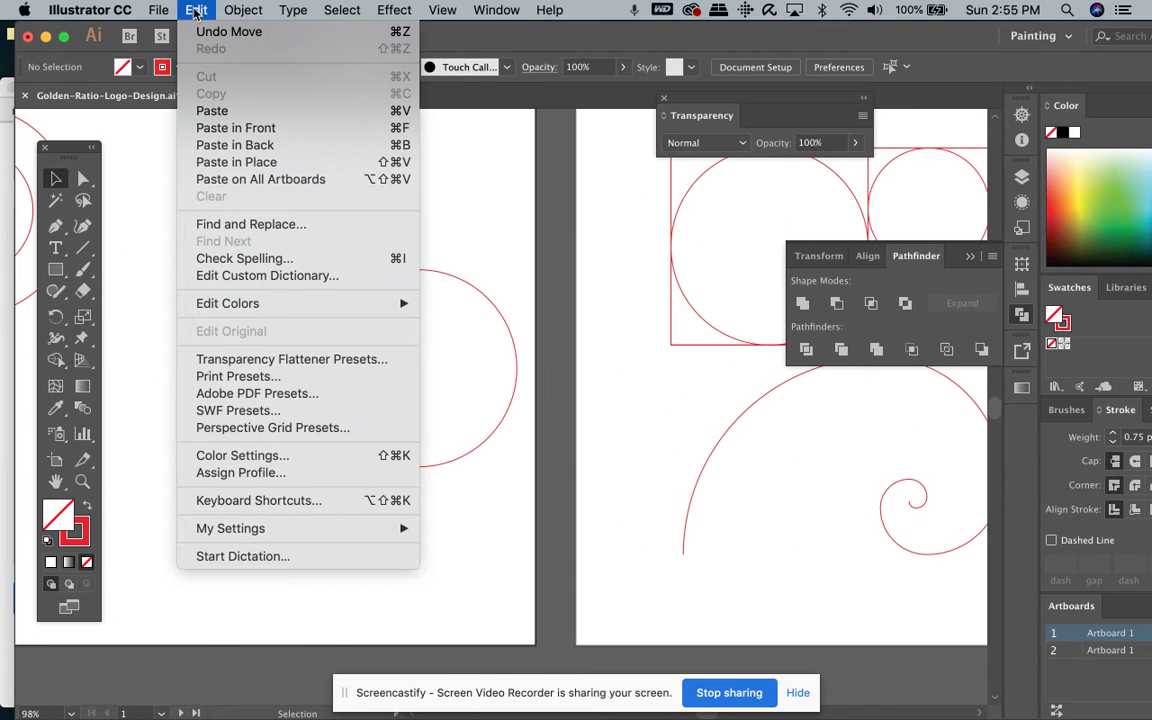
pyautogui.click(211, 111)
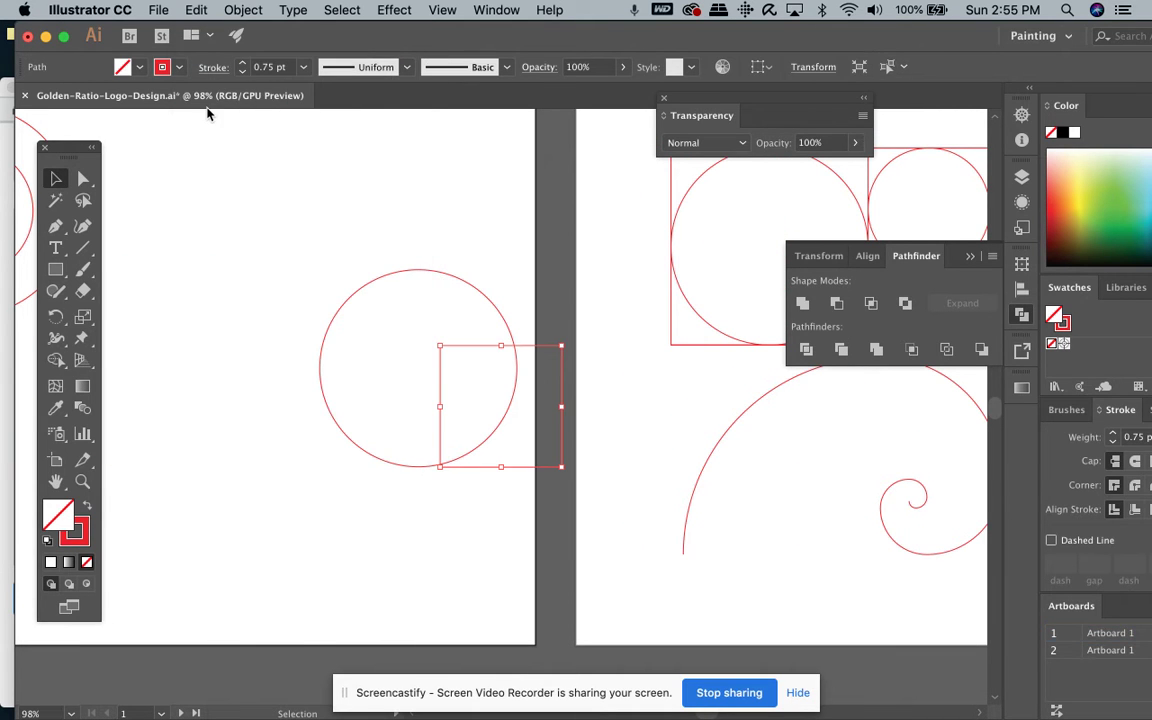
pyautogui.moveTo(468, 352); pyautogui.dragTo(207, 211)
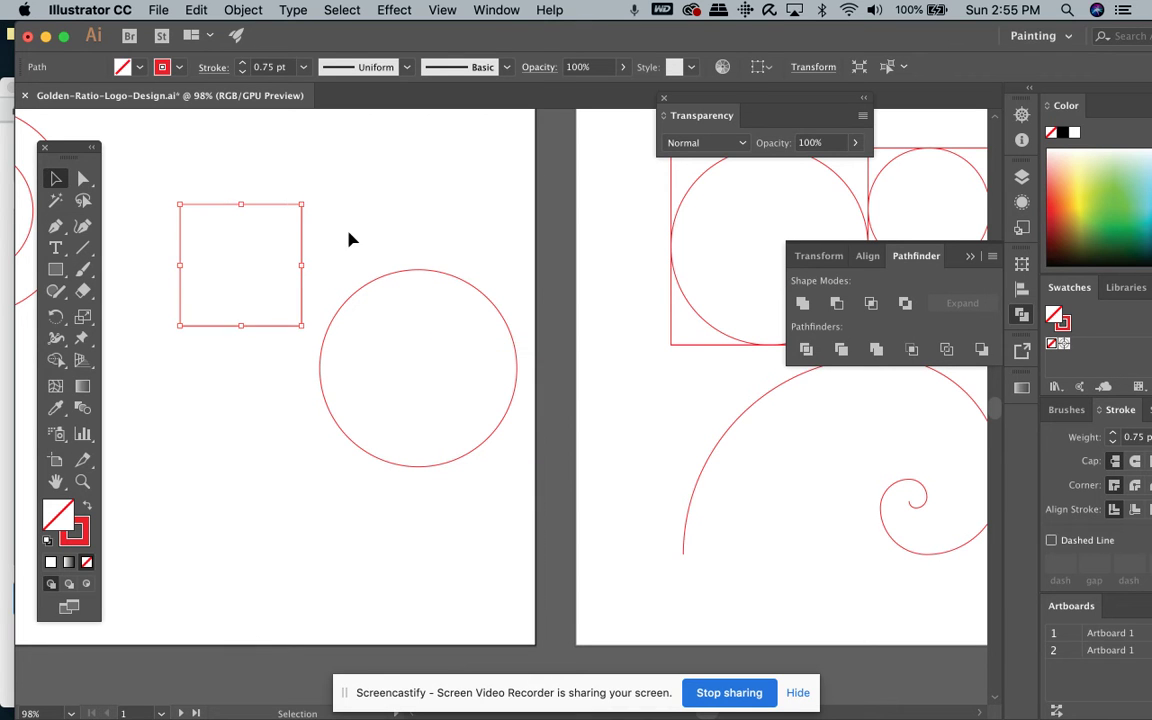
# - Rotate the square 45° into a diamond and draw a rectangle about 3.59 by 1.95 in covering its upper half
pyautogui.hscroll(-3, 350, 238)
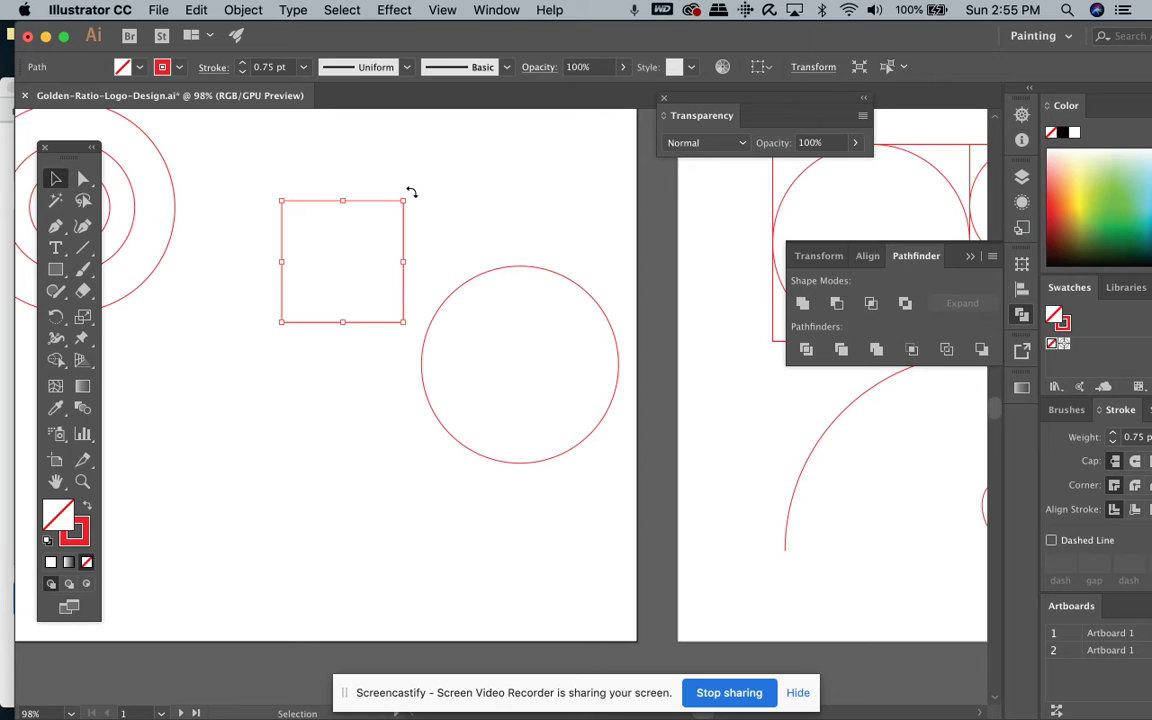
pyautogui.moveTo(410, 193); pyautogui.dragTo(417, 264)
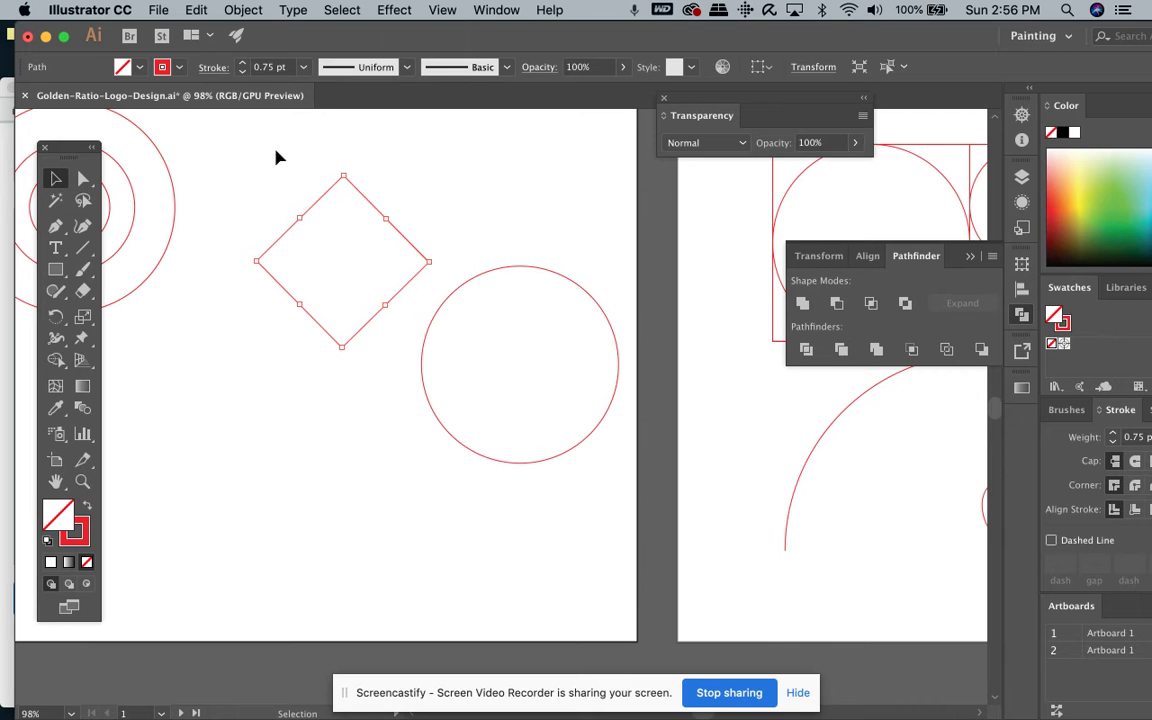
pyautogui.click(56, 270)
pyautogui.moveTo(222, 137); pyautogui.dragTo(450, 261)
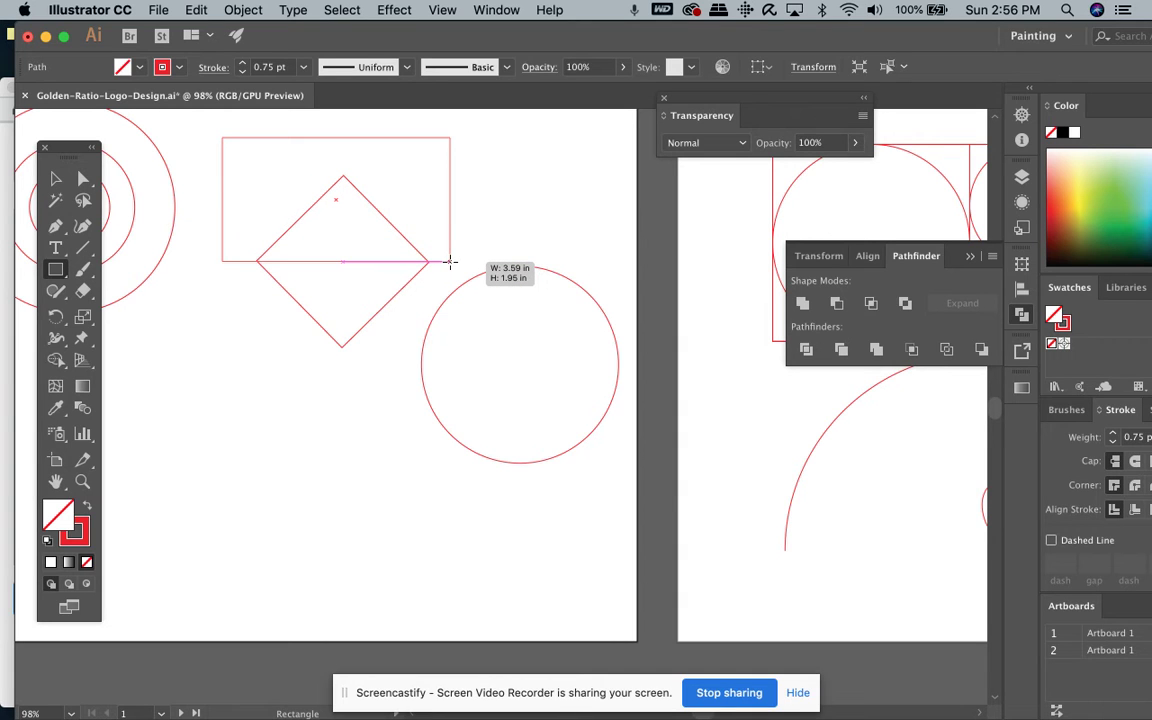
pyautogui.moveTo(450, 261); pyautogui.dragTo(450, 261)
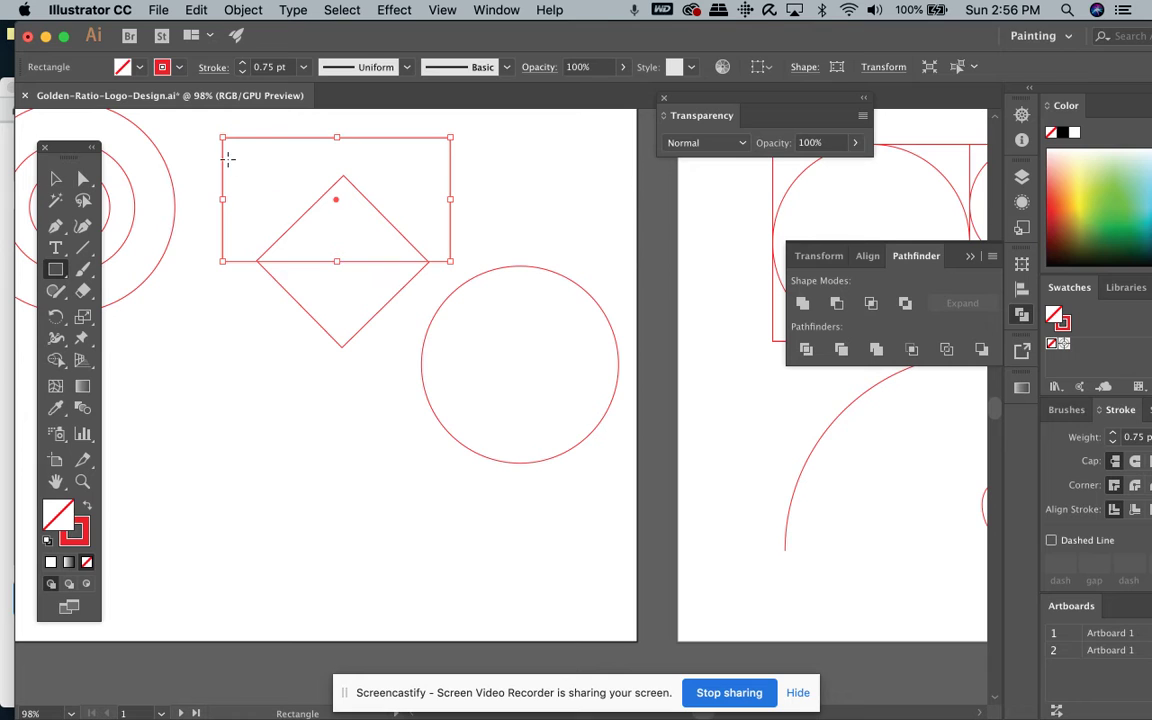
# - Subtract the rectangle from the diamond with Minus Front to leave a downward-pointing triangle
pyautogui.click(55, 178)
pyautogui.moveTo(255, 112); pyautogui.dragTo(280, 242)
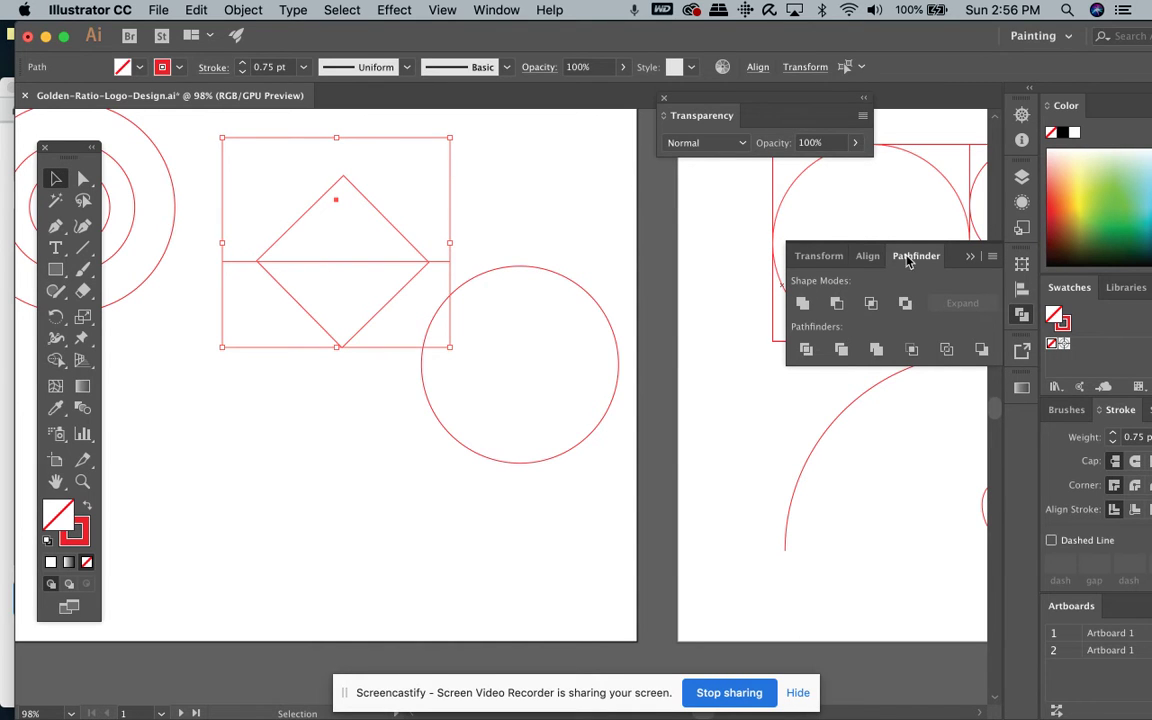
pyautogui.click(837, 304)
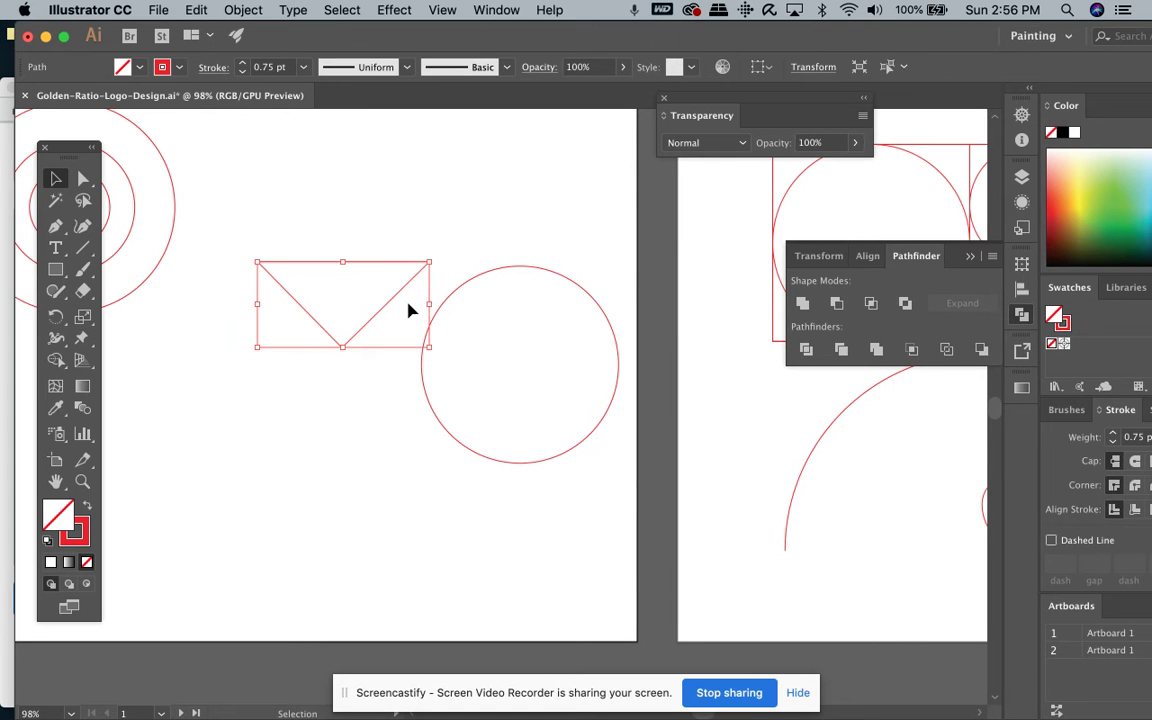
# - Center the triangle inside the large circle and move both shapes together toward the middle of the artboard
pyautogui.moveTo(388, 312); pyautogui.dragTo(555, 363)
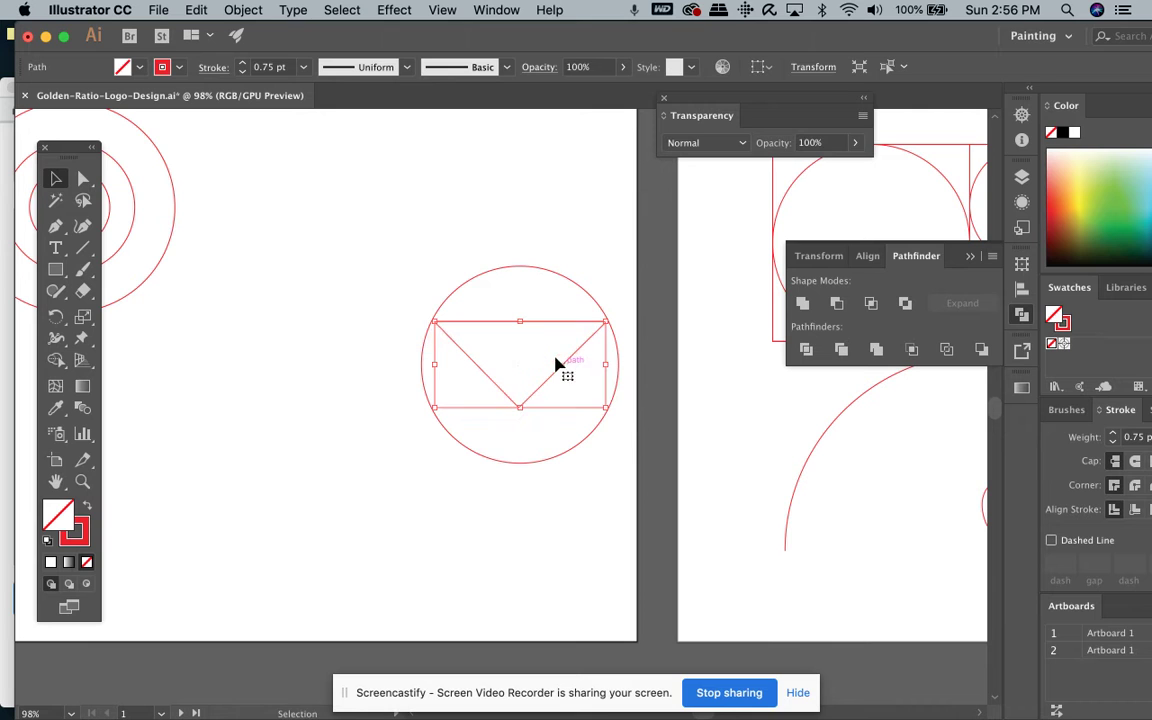
pyautogui.moveTo(439, 243); pyautogui.dragTo(538, 398)
pyautogui.moveTo(496, 326); pyautogui.dragTo(358, 289)
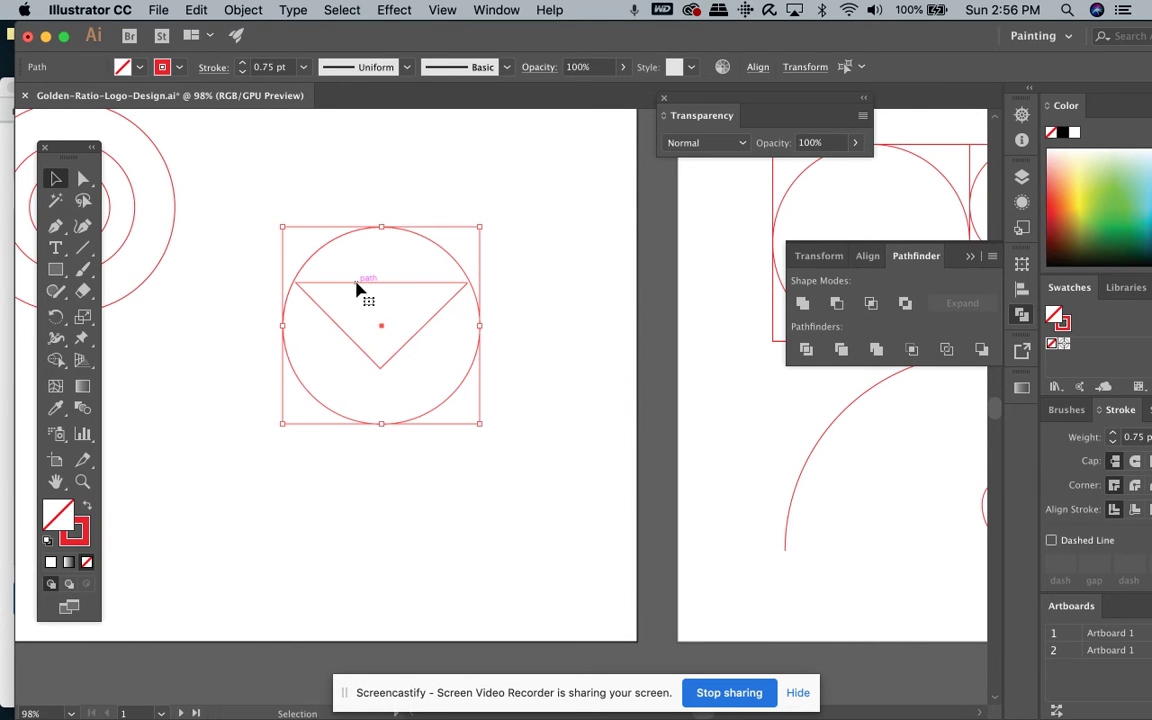
# - In outline view, move the triangle up inside the circle until its upper-left corner lies exactly on the circle's edge
pyautogui.click(442, 10)
pyautogui.click(459, 31)
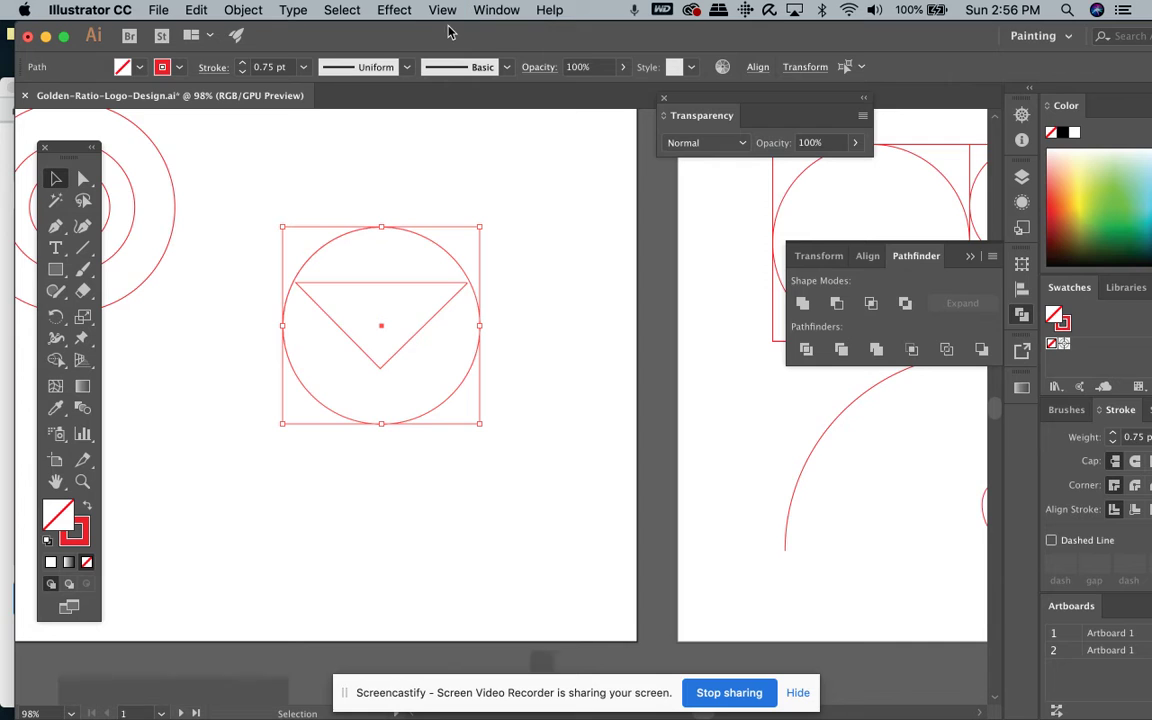
pyautogui.click(82, 481)
pyautogui.moveTo(280, 258); pyautogui.dragTo(332, 304)
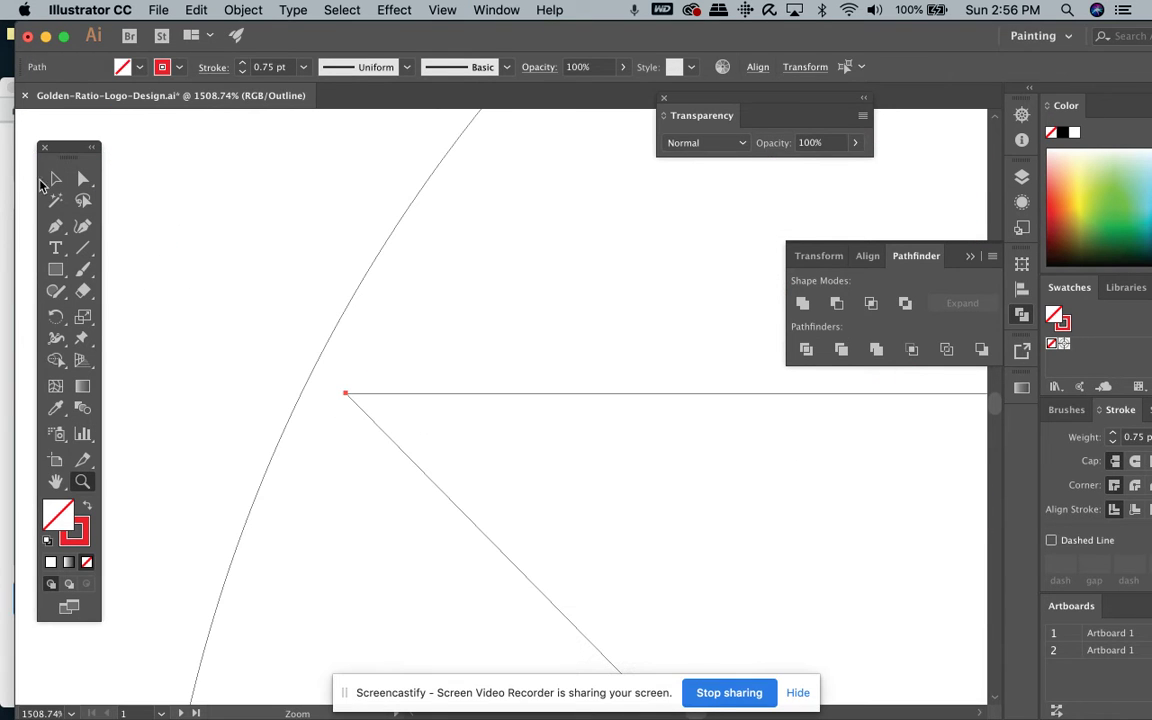
pyautogui.click(55, 178)
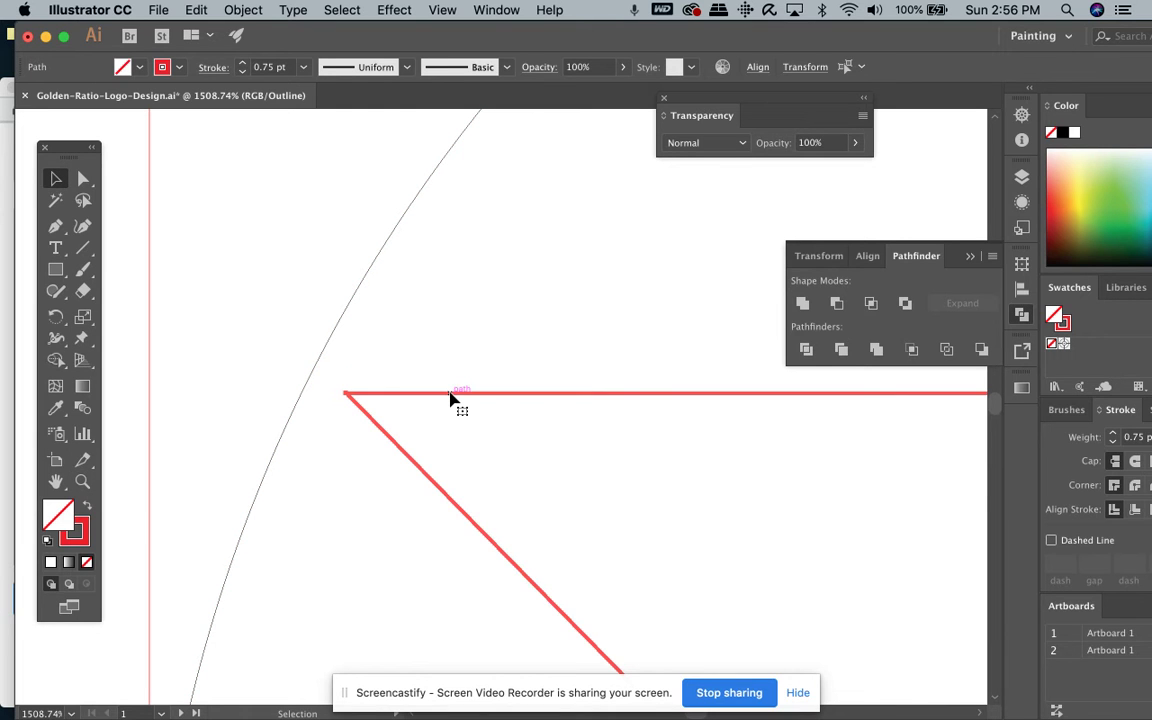
pyautogui.moveTo(450, 396); pyautogui.dragTo(452, 378)
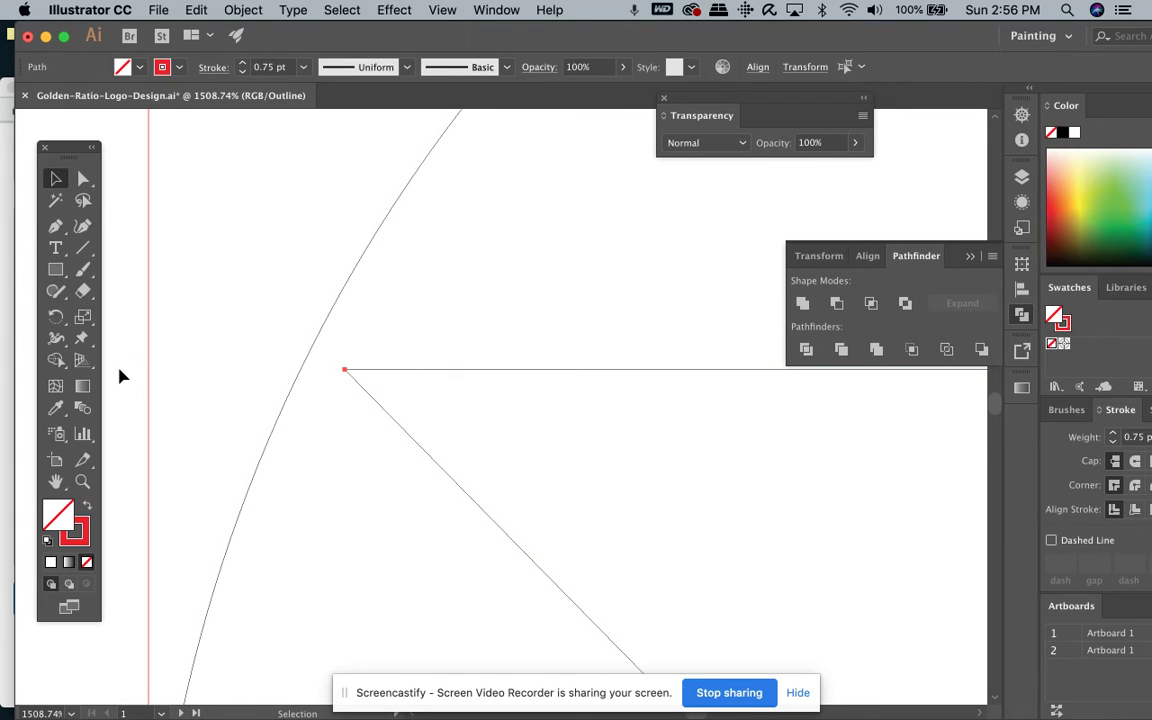
pyautogui.click(119, 376)
pyautogui.click(435, 371)
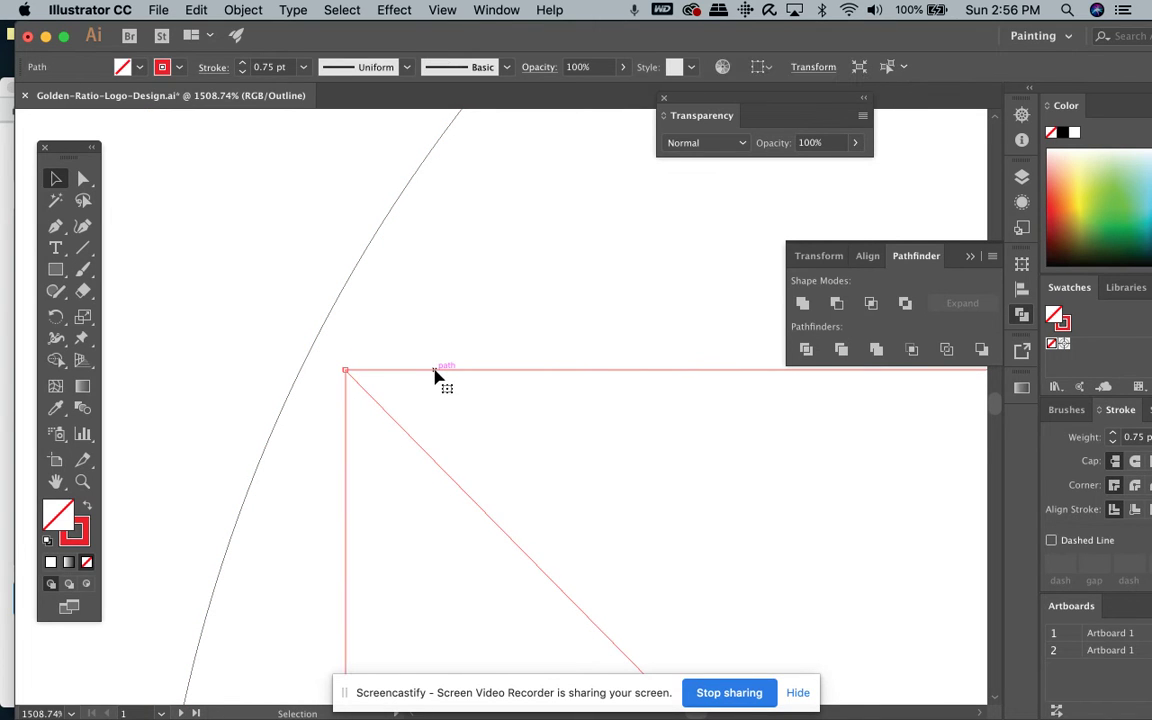
pyautogui.moveTo(435, 373); pyautogui.dragTo(444, 292)
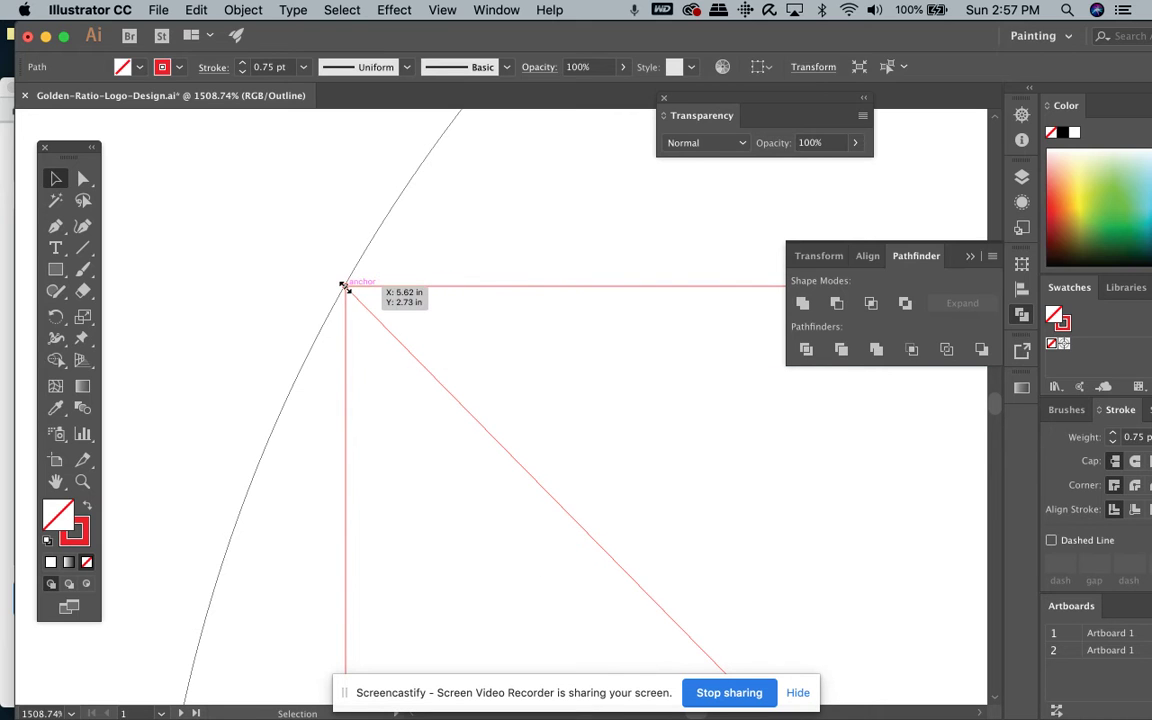
pyautogui.moveTo(344, 285)
pyautogui.mouseDown()
pyautogui.moveTo(380, 327)
pyautogui.moveTo(378, 337)
pyautogui.moveTo(334, 273)
pyautogui.moveTo(372, 348)
pyautogui.moveTo(345, 297)
pyautogui.mouseUp()
# - Fit the artboard in the window, deselect the triangle and switch back to GPU Preview
pyautogui.hscroll(5, 571, 317)
pyautogui.press('super+minus')
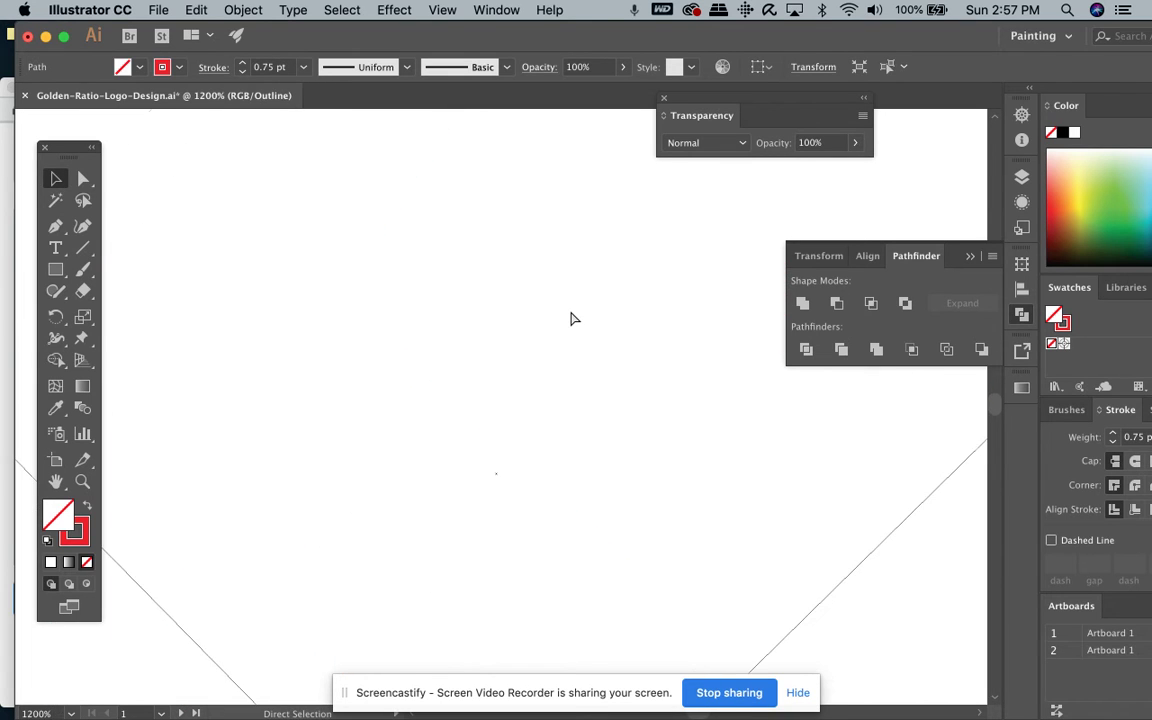
pyautogui.press('super+minus')
pyautogui.press('super+minus')
pyautogui.press('super+minus')
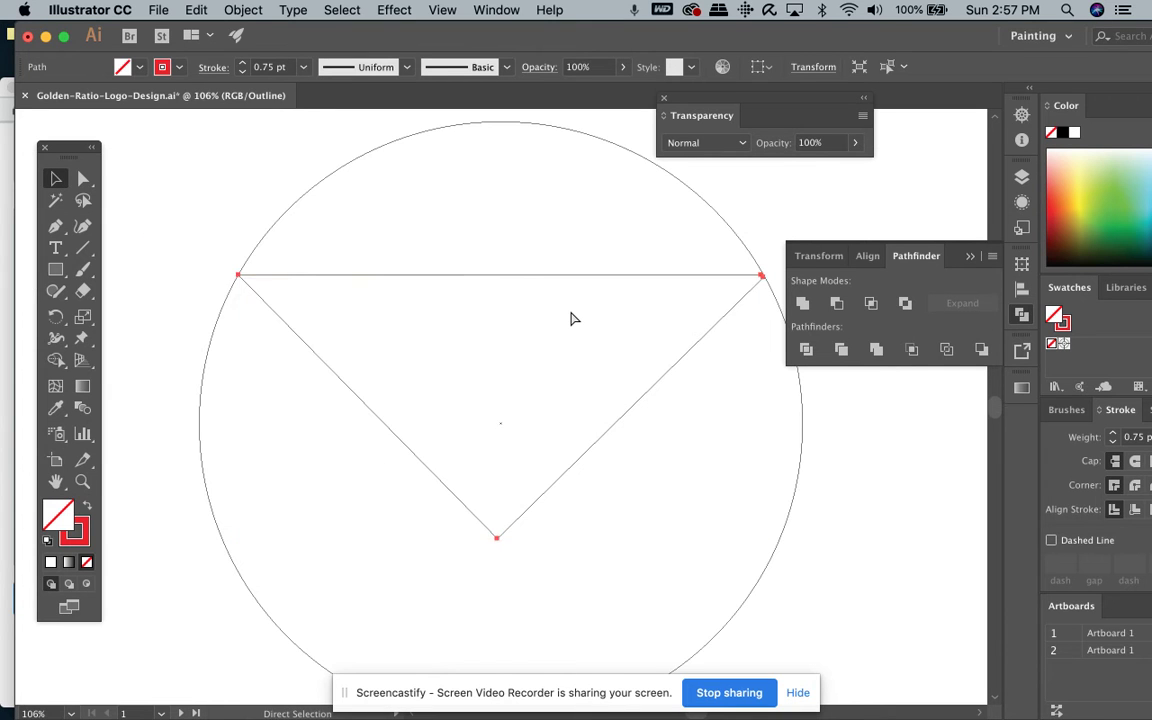
pyautogui.press('super+0')
pyautogui.click(716, 307)
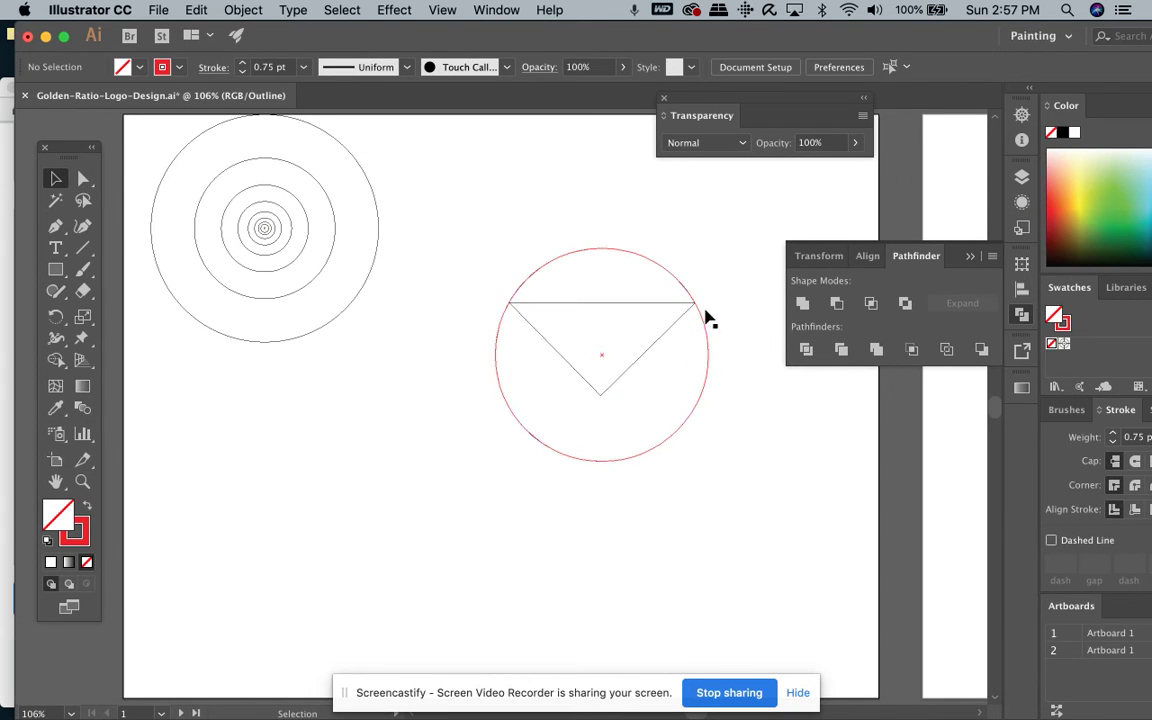
pyautogui.click(442, 10)
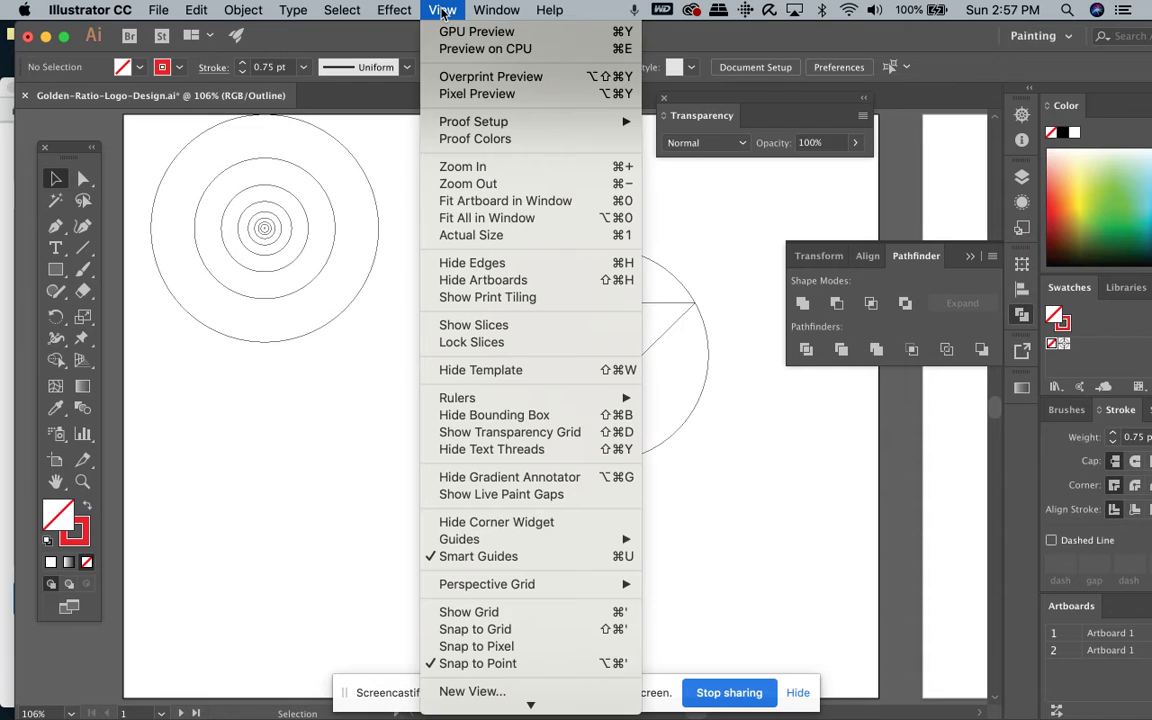
pyautogui.click(470, 31)
# - Examine how the circles and triangles are nested in the SAIL reference logo above the artboard
pyautogui.hscroll(5, 560, 231)
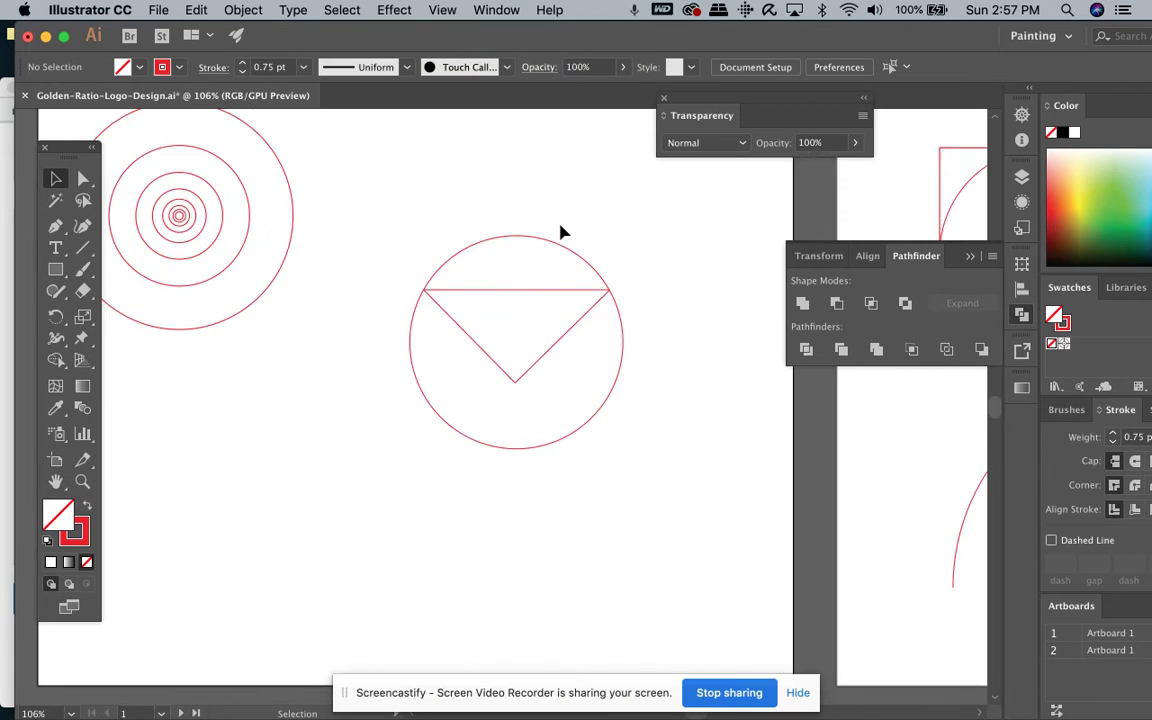
pyautogui.scroll(4, 580, 252)
pyautogui.hscroll(2, 580, 252)
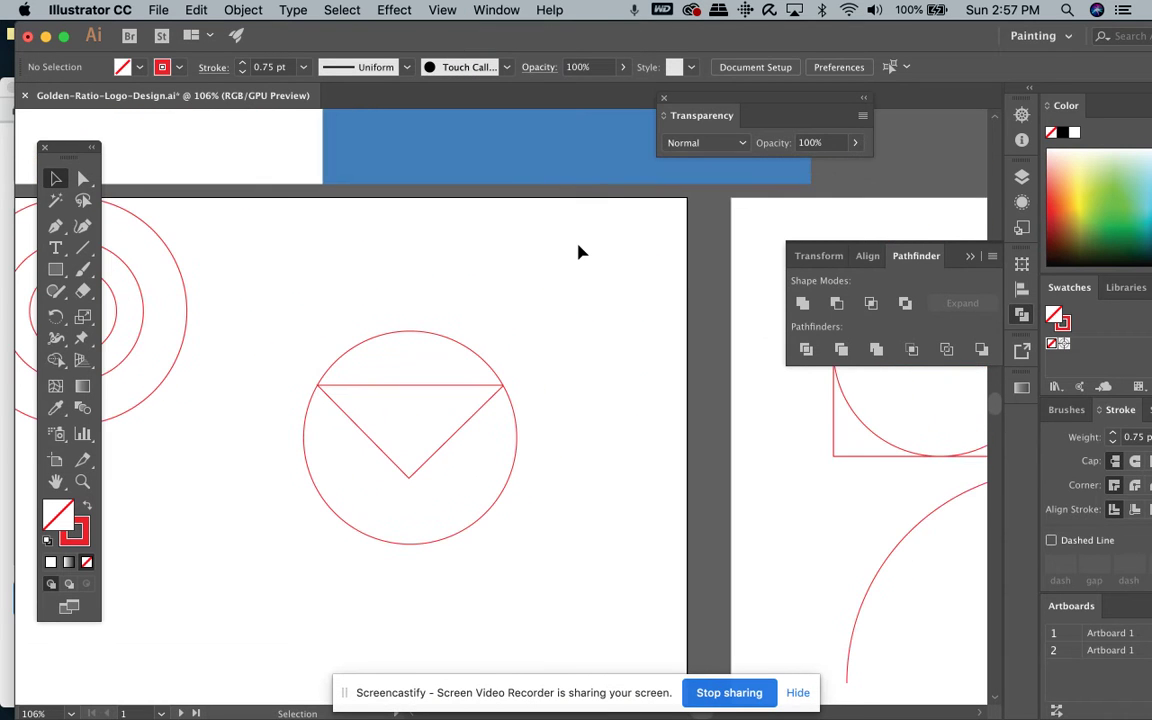
pyautogui.scroll(9, 398, 290)
pyautogui.hscroll(-8, 398, 290)
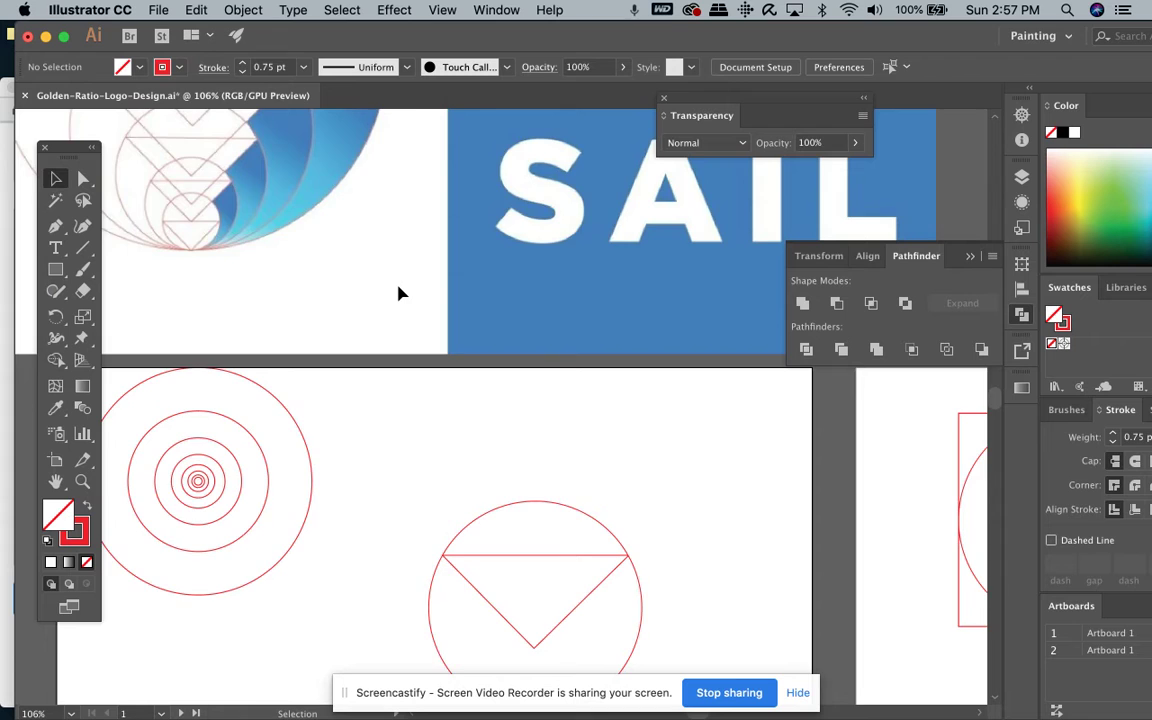
pyautogui.scroll(7, 398, 293)
pyautogui.hscroll(-4, 398, 293)
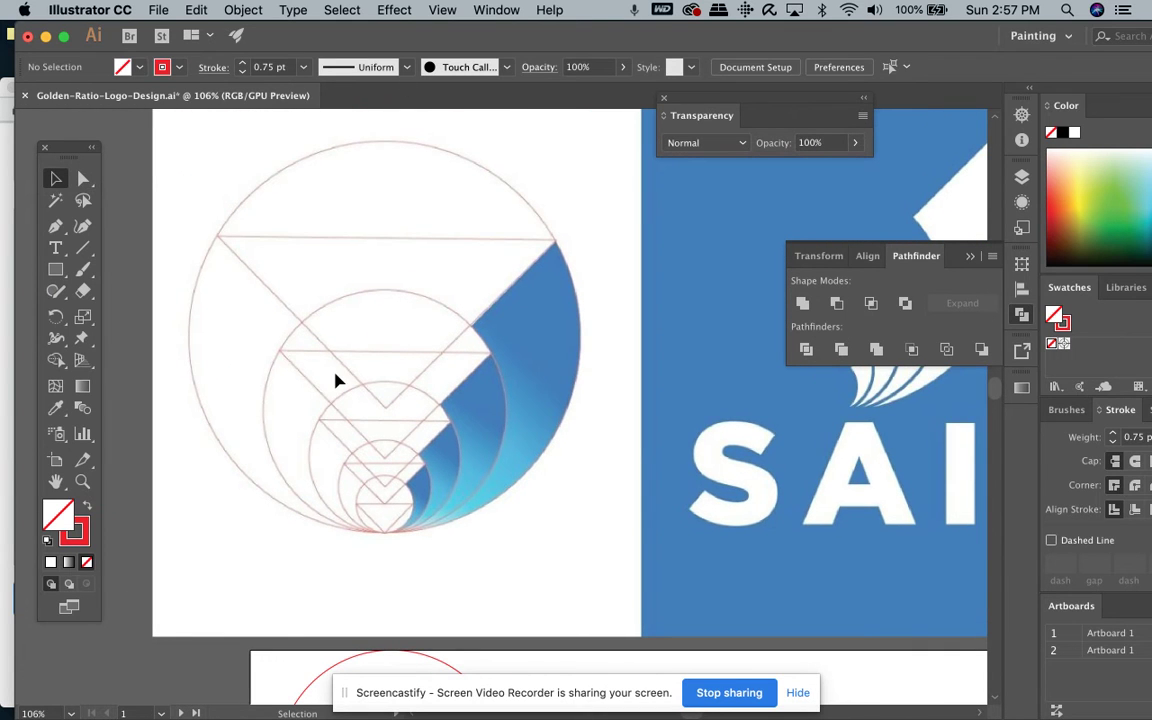
# - Group the circle with its inscribed triangle and enlarge the group proportionally from its lower-left corner
pyautogui.scroll(-12, 497, 602)
pyautogui.hscroll(8, 497, 602)
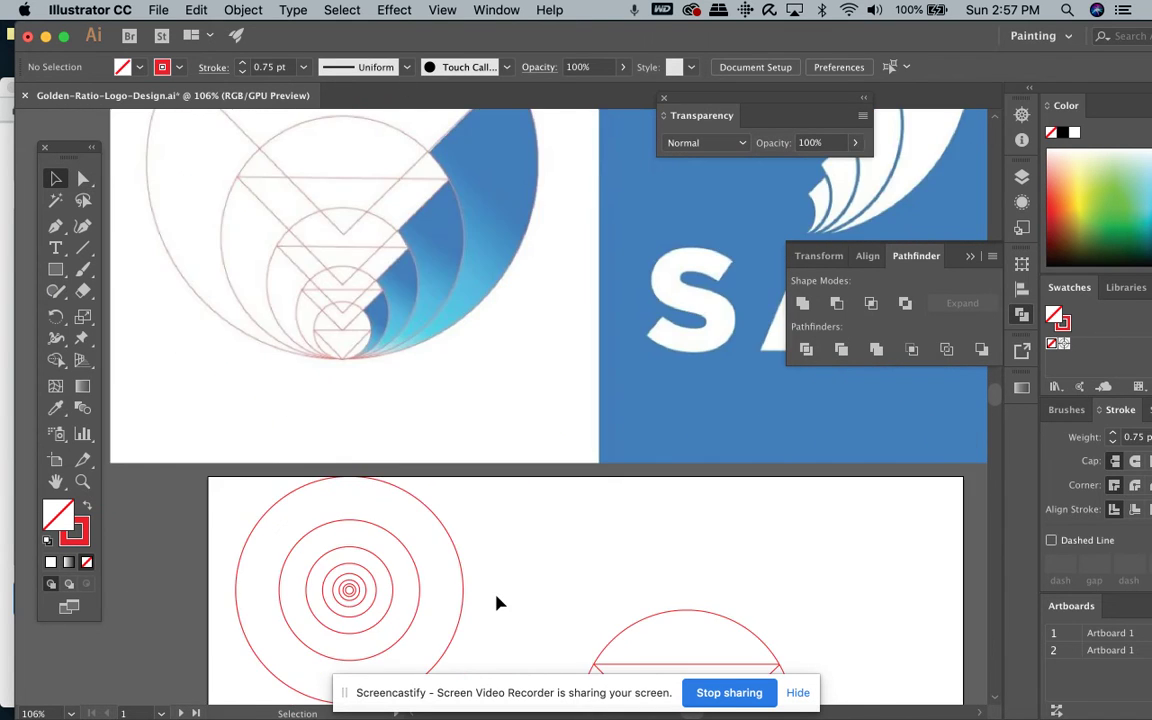
pyautogui.moveTo(380, 435); pyautogui.dragTo(622, 527)
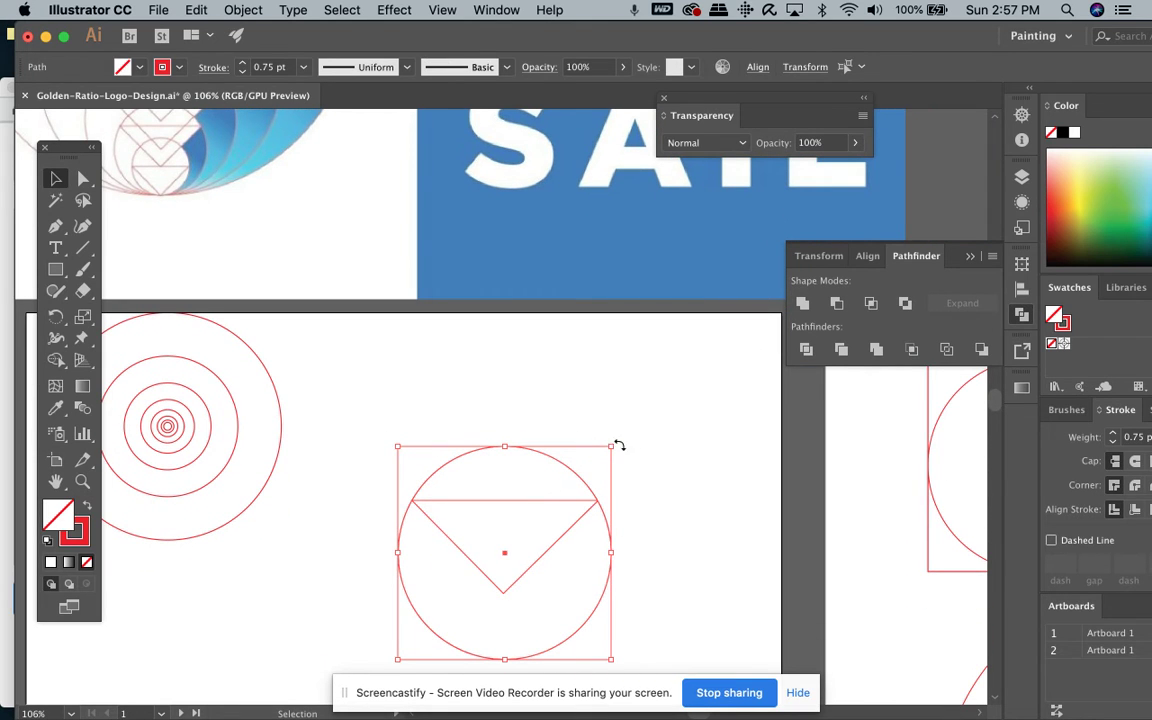
pyautogui.press('shift')
pyautogui.click(243, 10)
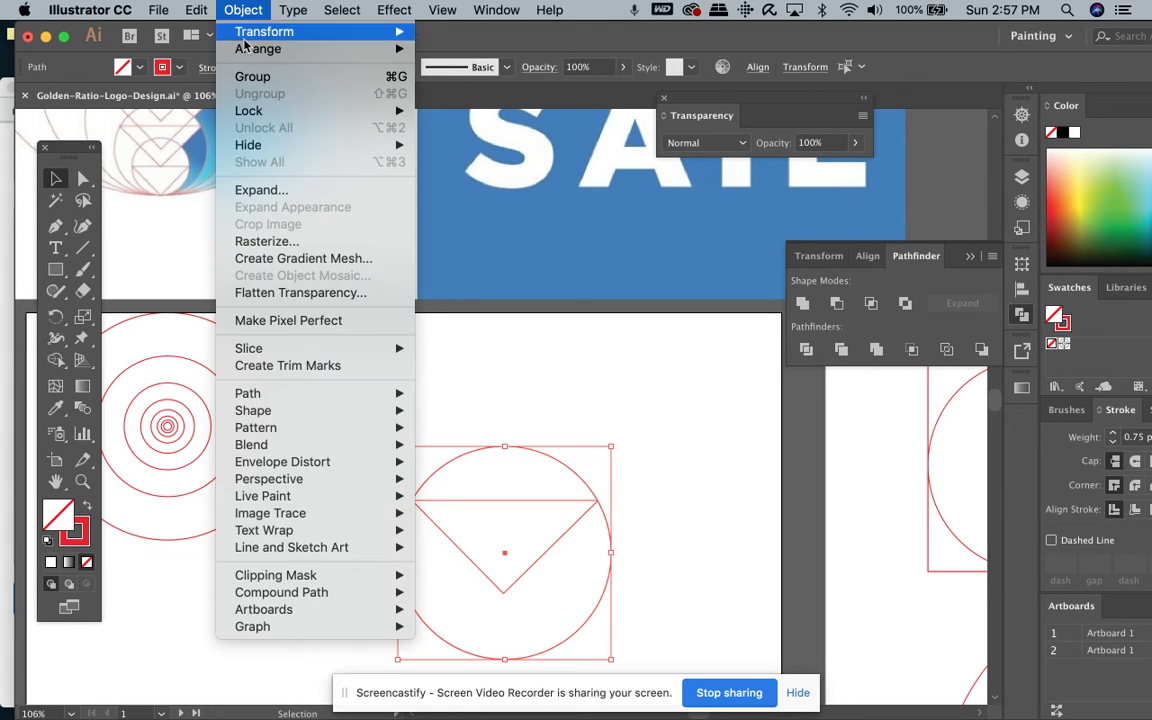
pyautogui.click(251, 78)
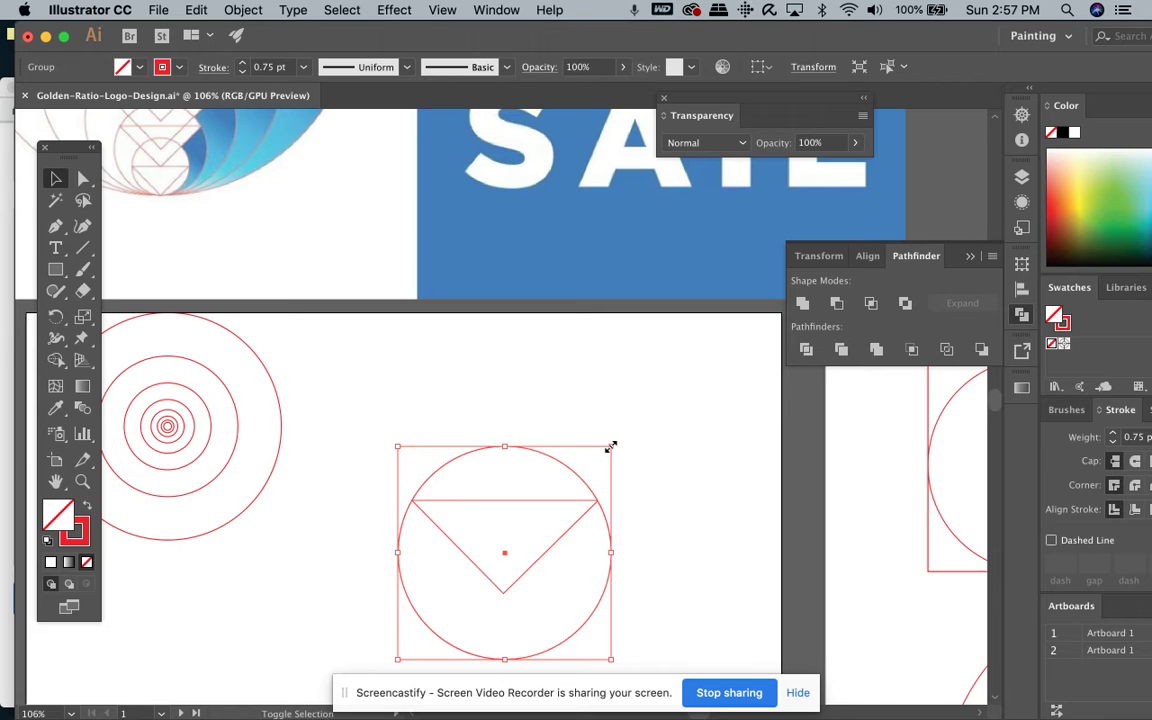
pyautogui.moveTo(610, 447); pyautogui.dragTo(708, 366)
pyautogui.click(730, 383)
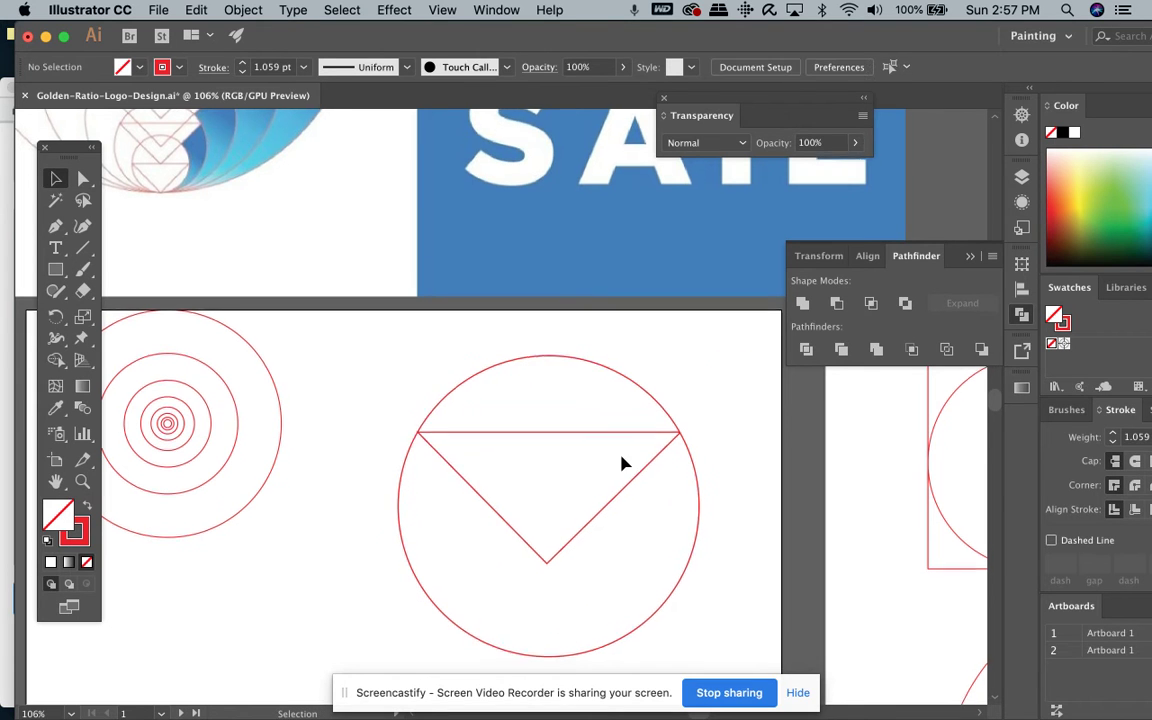
# - Create a copy of the circle-and-triangle group scaled uniformly to 61.8%
pyautogui.scroll(-5, 622, 463)
pyautogui.hscroll(2, 622, 463)
pyautogui.scroll(1, 622, 463)
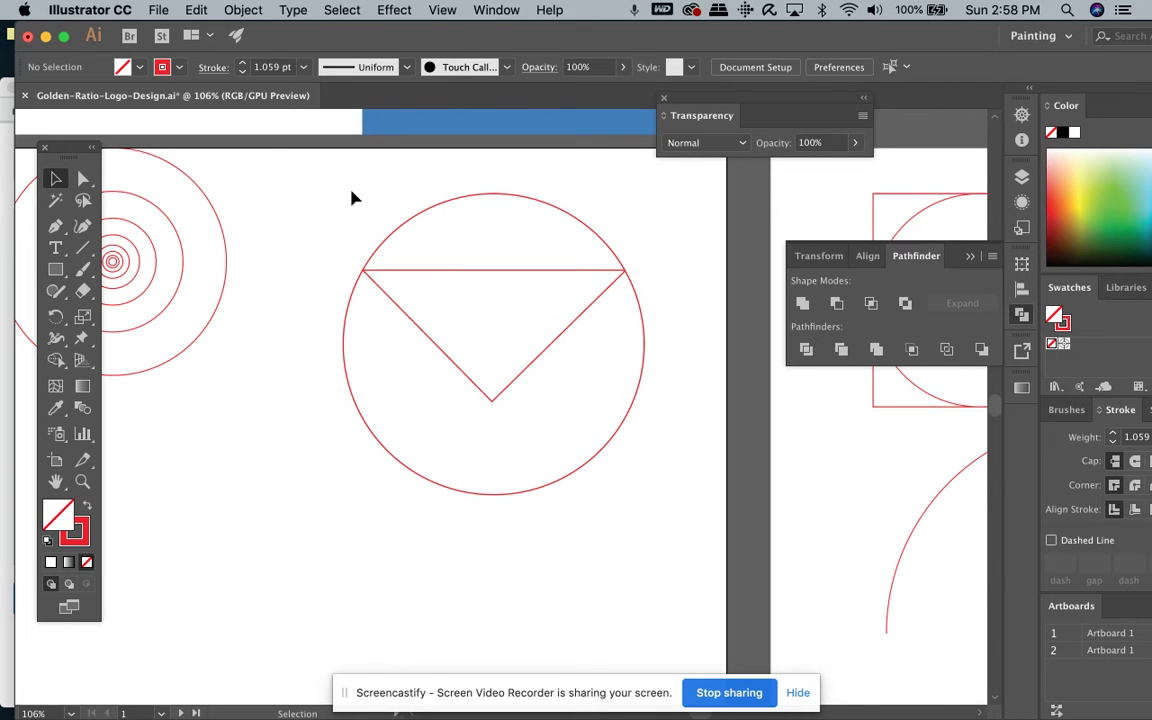
pyautogui.moveTo(535, 418); pyautogui.dragTo(635, 509)
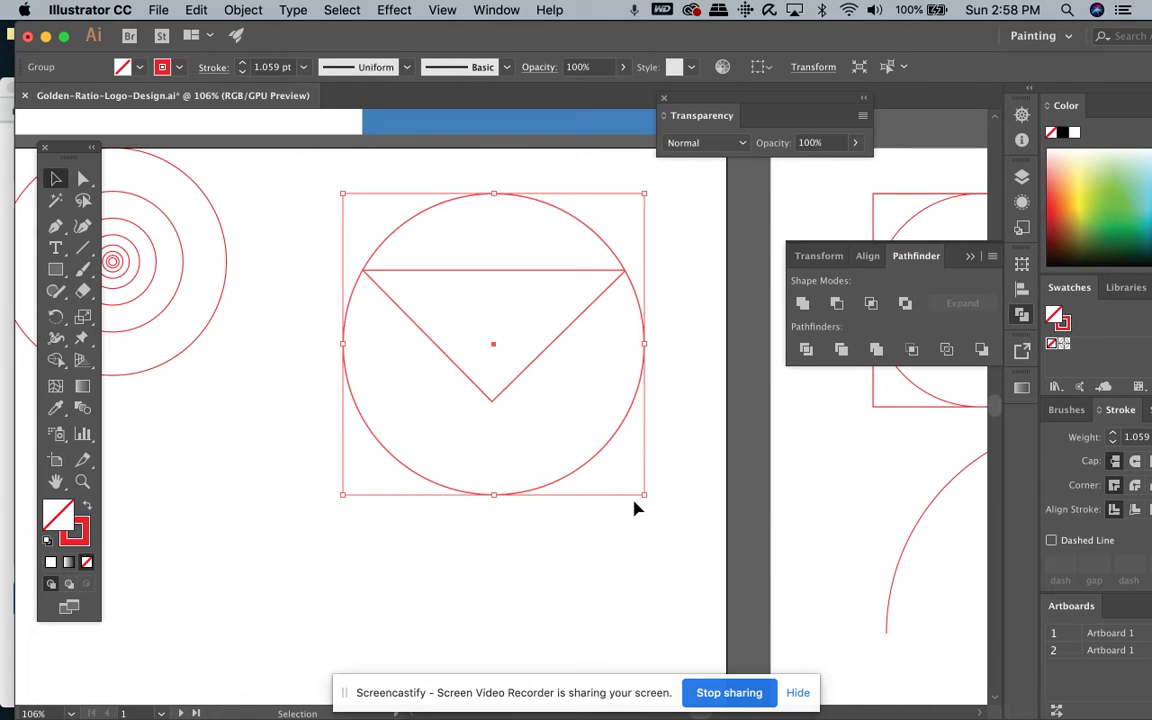
pyautogui.click(243, 10)
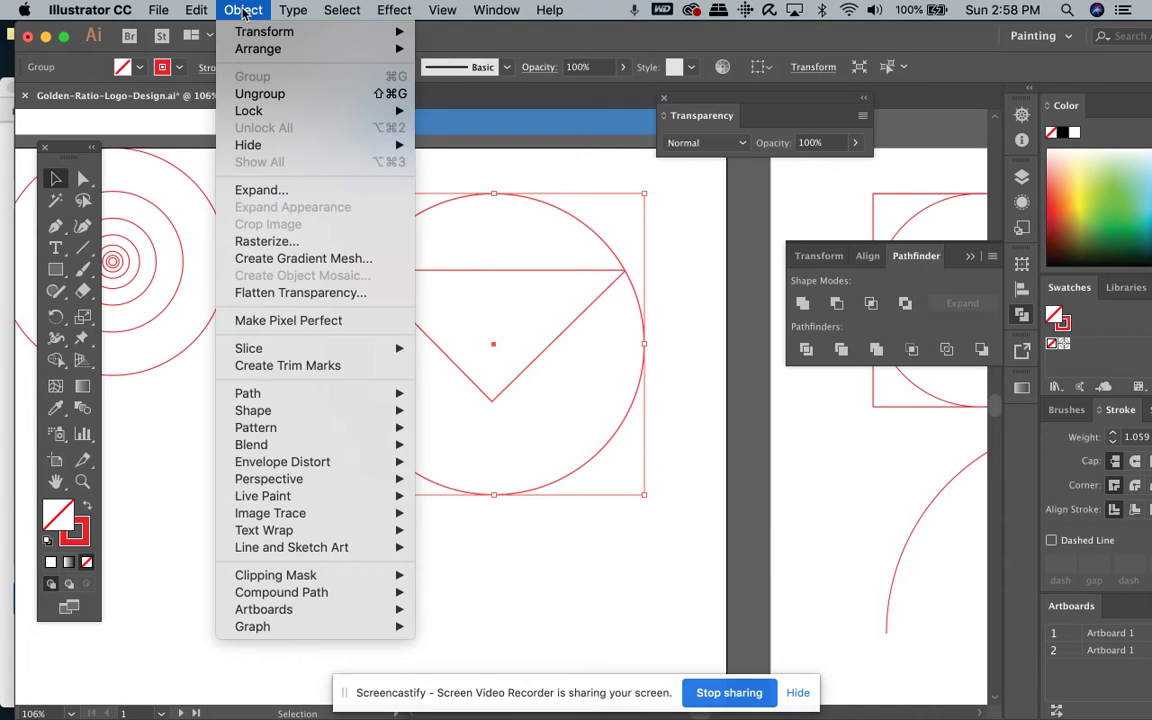
pyautogui.moveTo(264, 32)
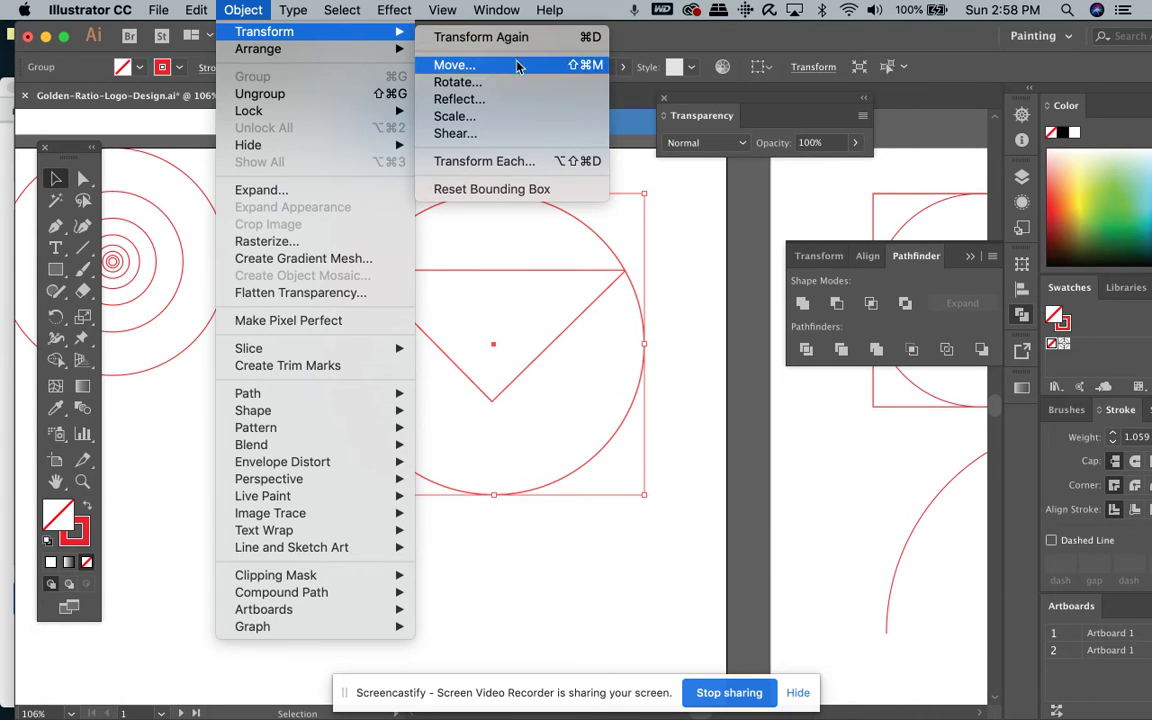
pyautogui.click(474, 119)
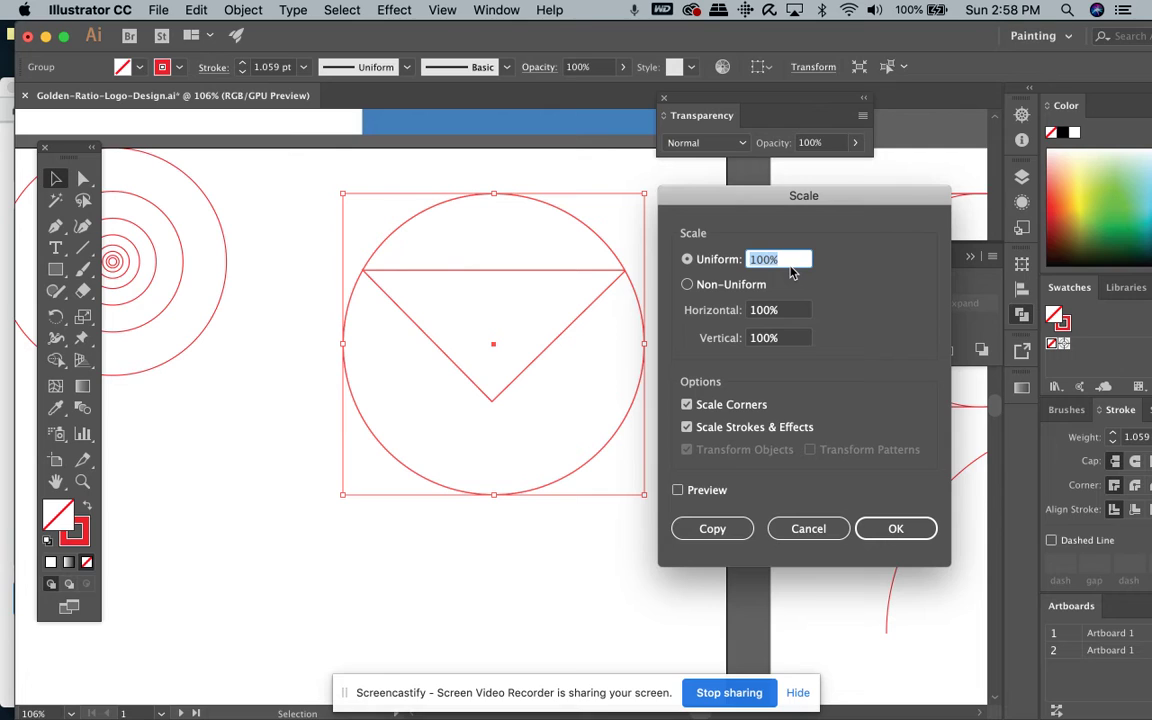
pyautogui.write('61.8')
pyautogui.click(711, 530)
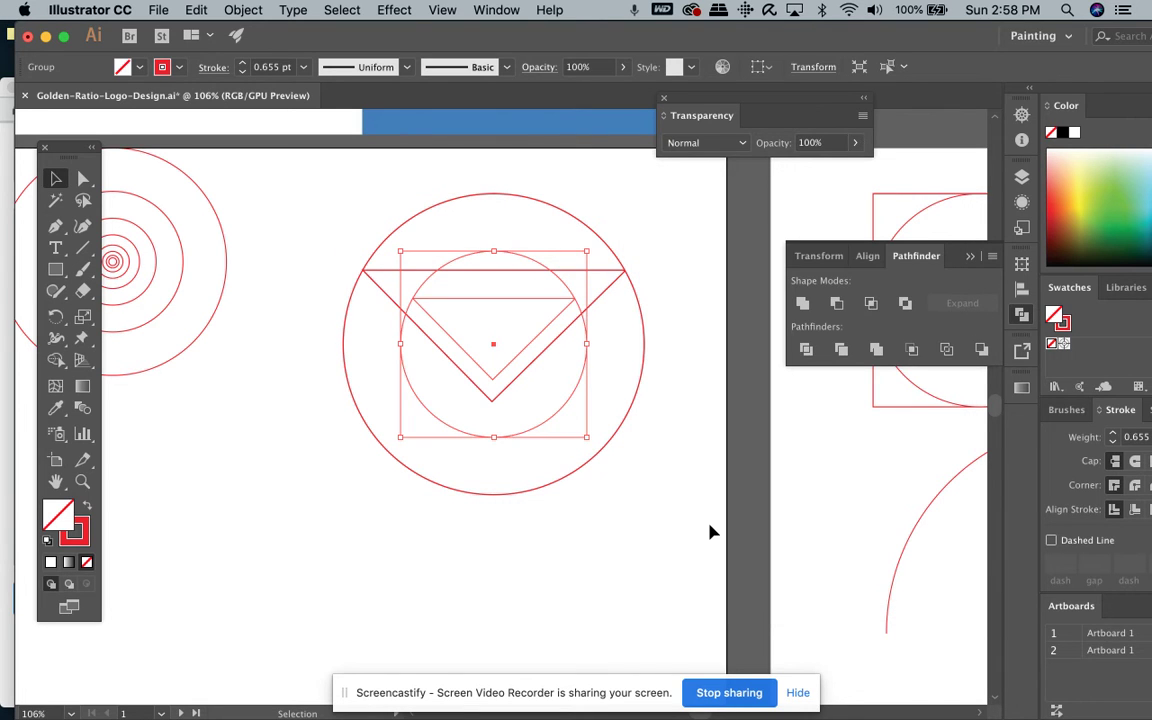
# - Repeat the 61.8% scaled copy three more times to nest smaller circle-and-triangle groups inside the first ones
pyautogui.scroll(10, 700, 510)
pyautogui.hscroll(-8, 700, 510)
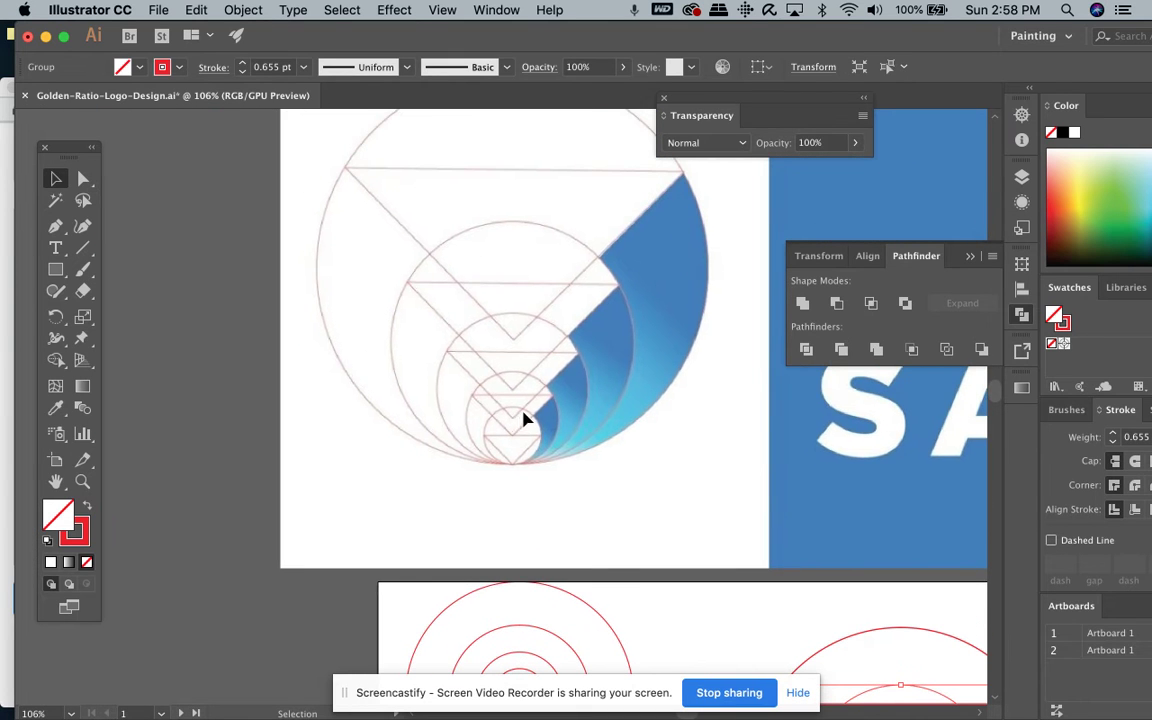
pyautogui.scroll(-8, 532, 250)
pyautogui.hscroll(4, 532, 250)
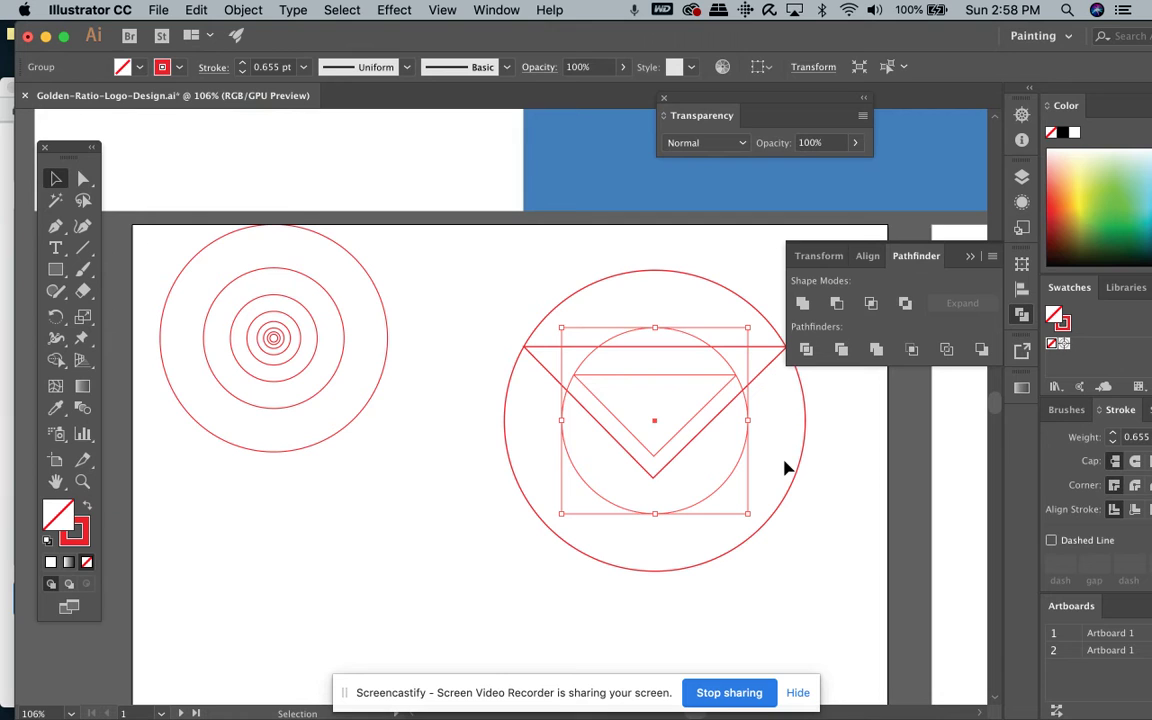
pyautogui.press('super+d')
pyautogui.press('super+d')
pyautogui.press('super+d')
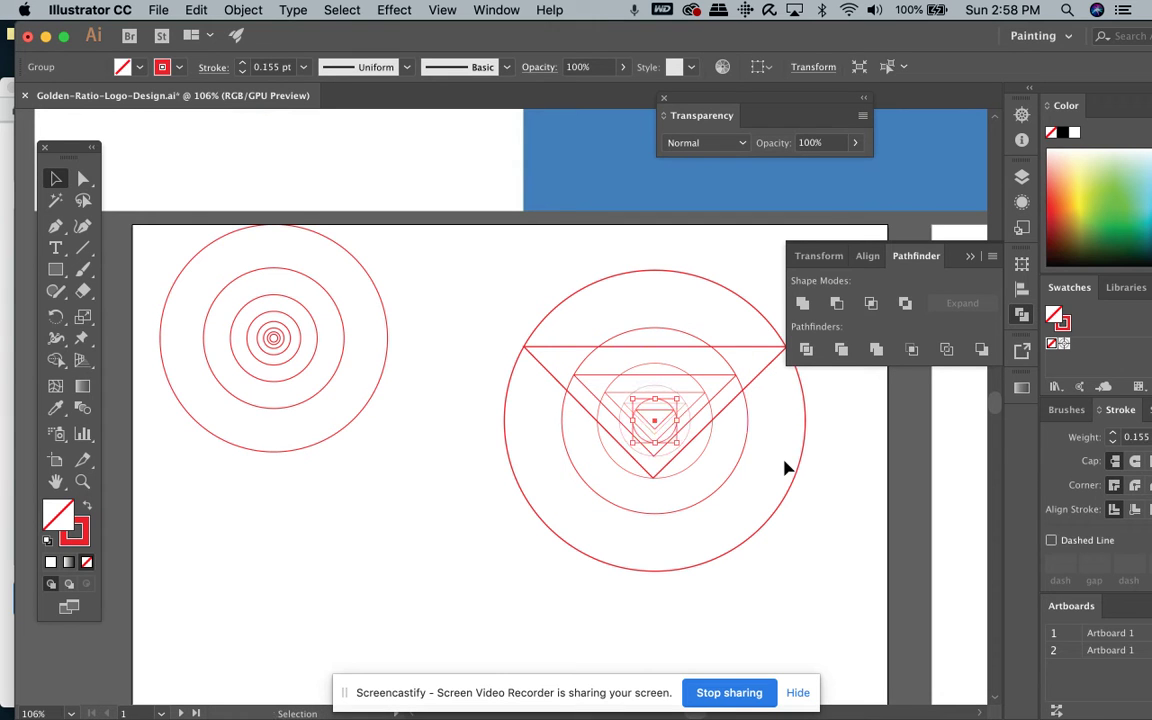
# - Select all the nested circle-and-triangle groups and align them along their bottom edges
pyautogui.moveTo(790, 605); pyautogui.dragTo(583, 322)
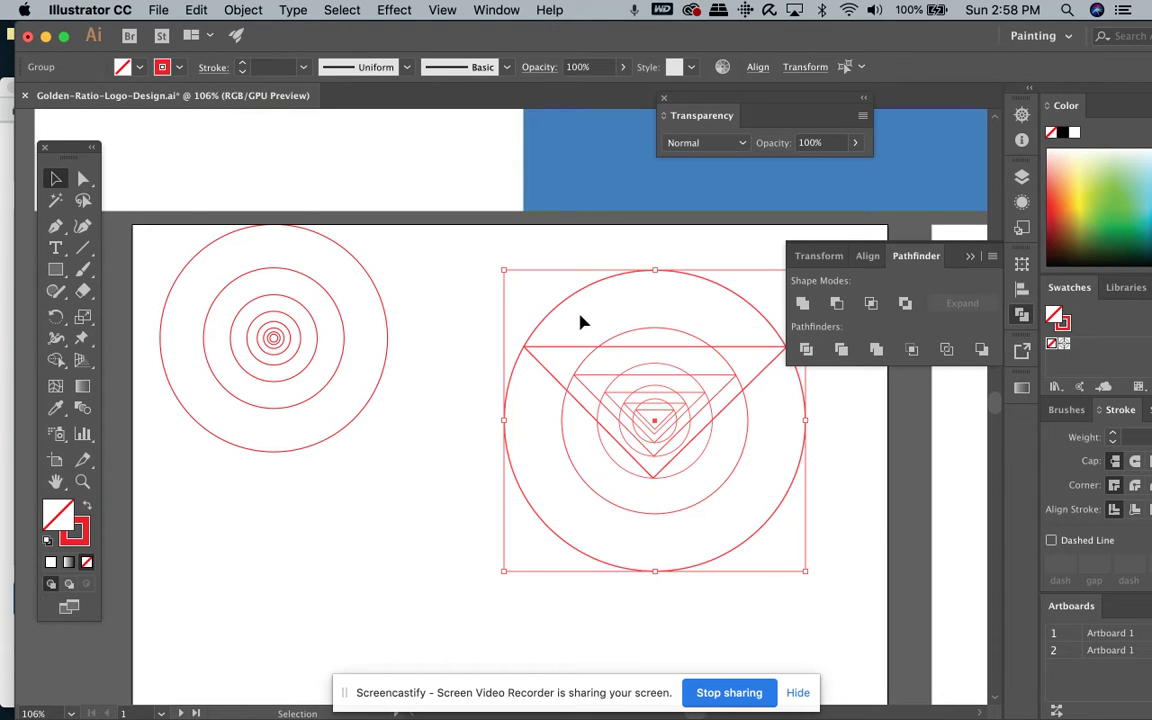
pyautogui.click(757, 67)
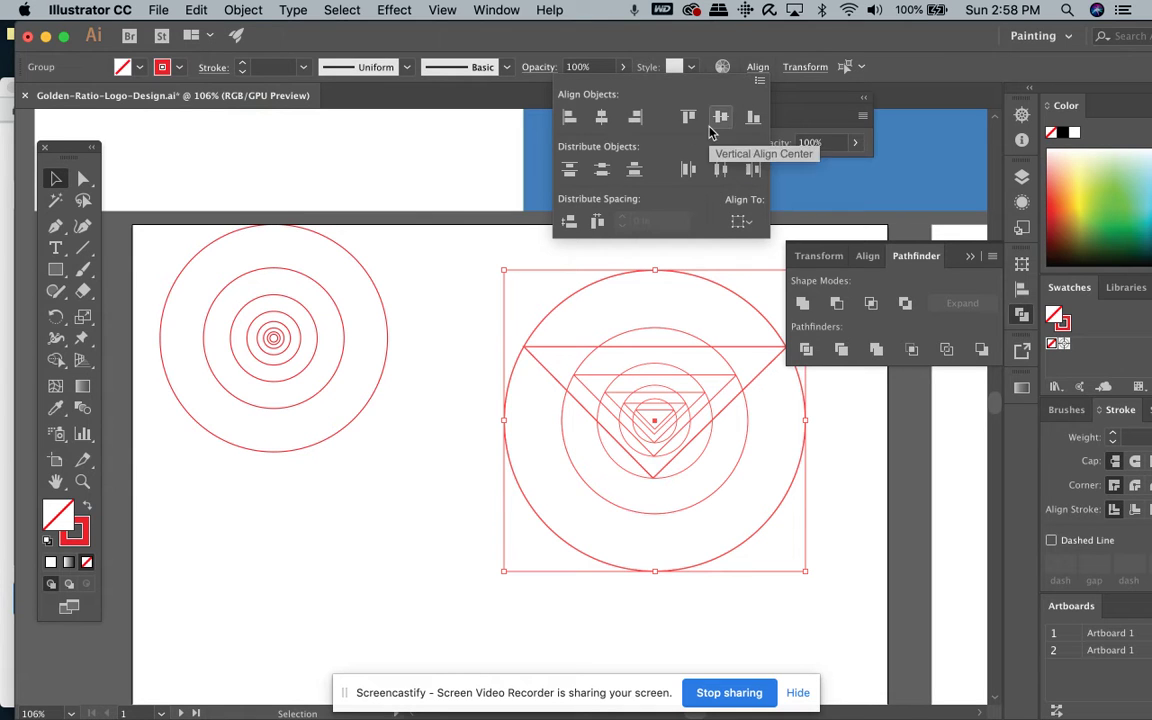
pyautogui.click(754, 117)
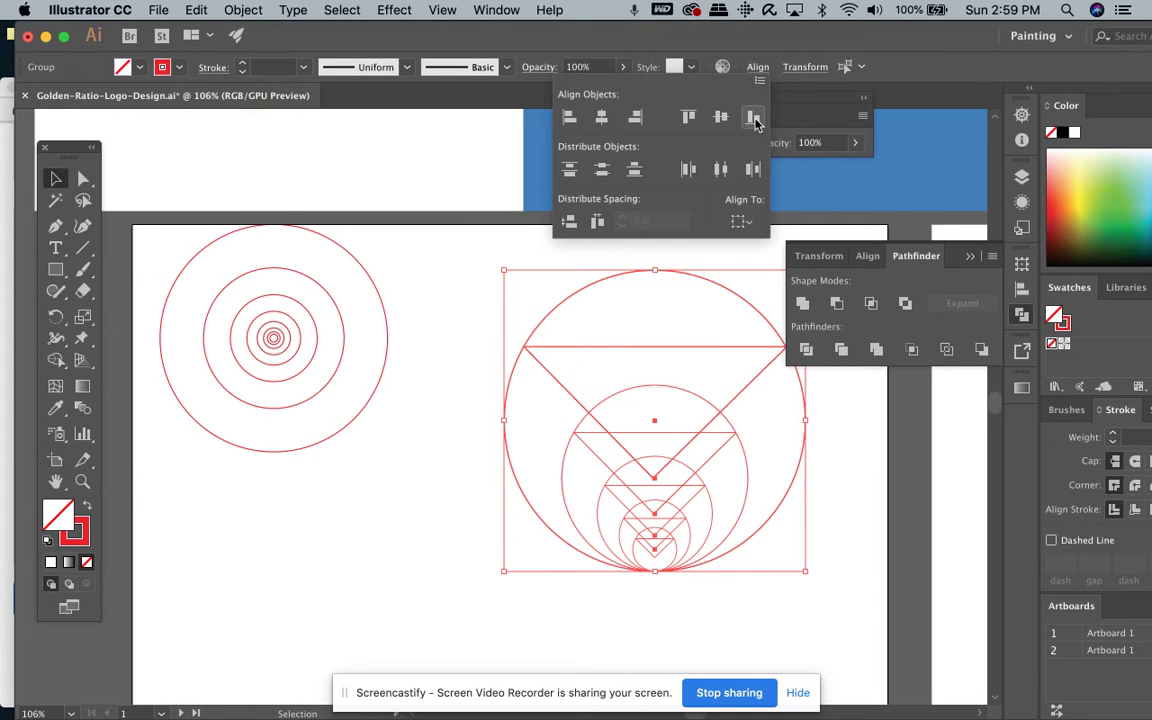
pyautogui.click(432, 460)
# - Compare the bottom-aligned nested circles and triangles with the SAIL reference logo above the artboard
pyautogui.scroll(10, 540, 568)
pyautogui.hscroll(-6, 540, 568)
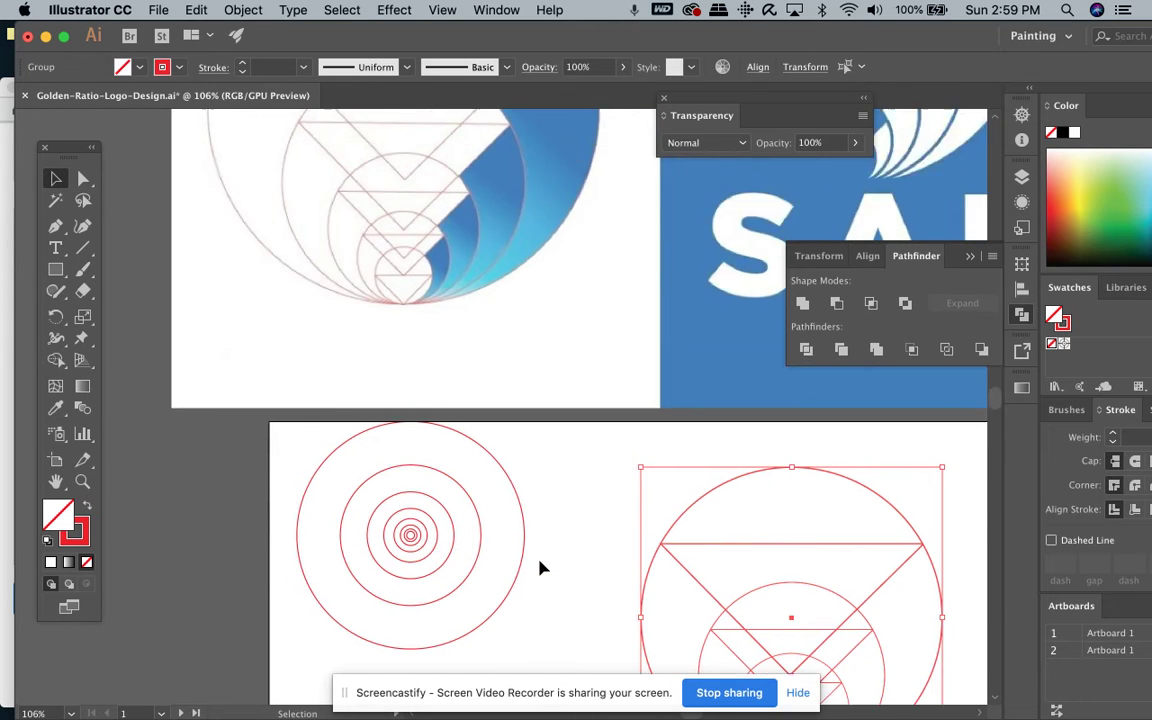
pyautogui.scroll(-5, 540, 568)
pyautogui.hscroll(4, 540, 568)
pyautogui.scroll(-4, 540, 568)
pyautogui.hscroll(4, 540, 568)
pyautogui.scroll(9, 540, 568)
pyautogui.hscroll(-8, 540, 568)
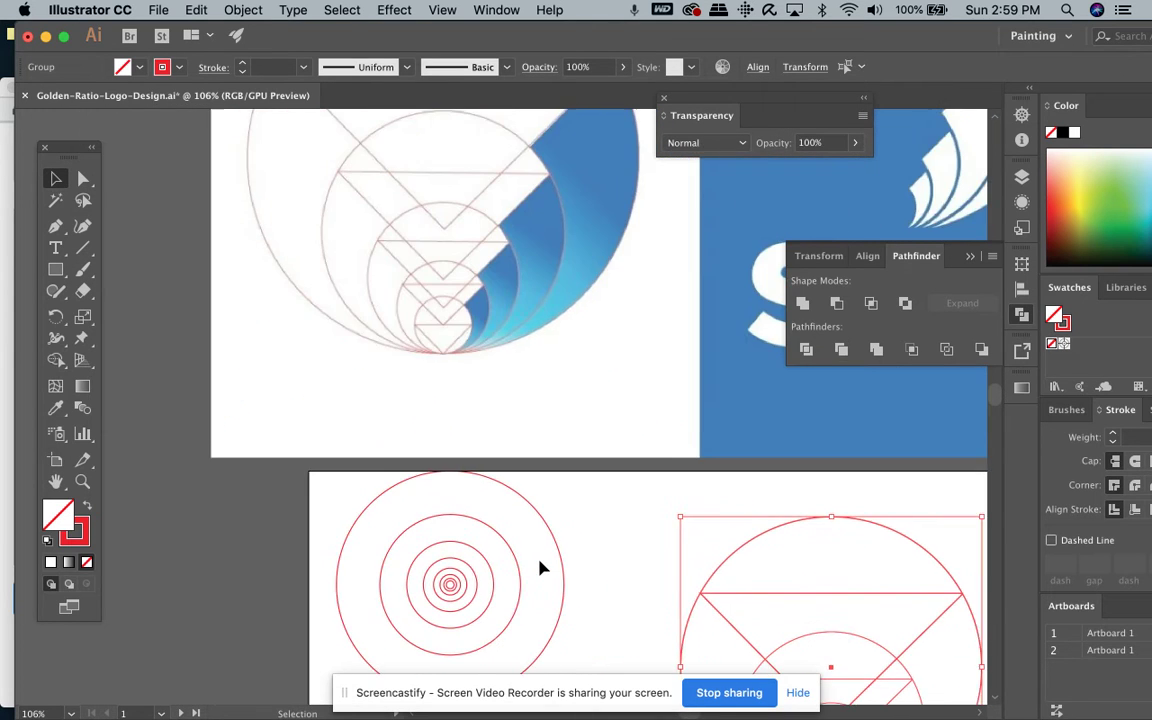
pyautogui.scroll(-8, 540, 568)
pyautogui.hscroll(6, 540, 568)
pyautogui.scroll(-4, 540, 568)
pyautogui.hscroll(4, 540, 568)
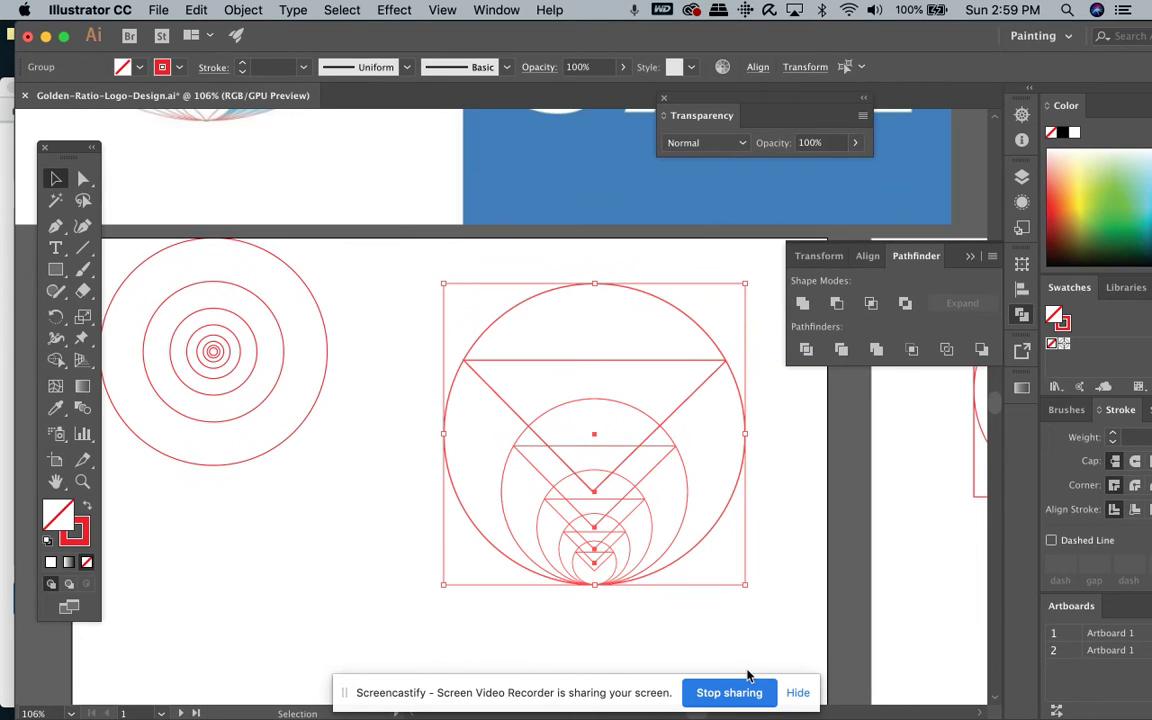
pyautogui.click(728, 636)
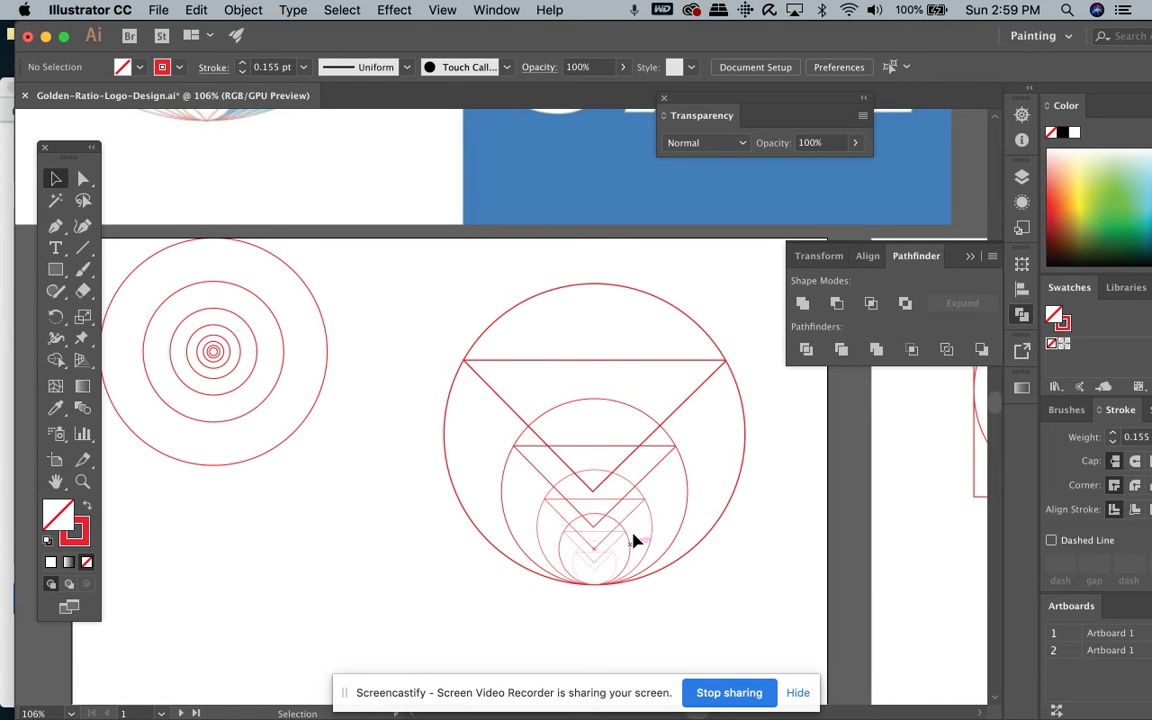
pyautogui.scroll(5, 688, 476)
pyautogui.hscroll(-1, 688, 476)
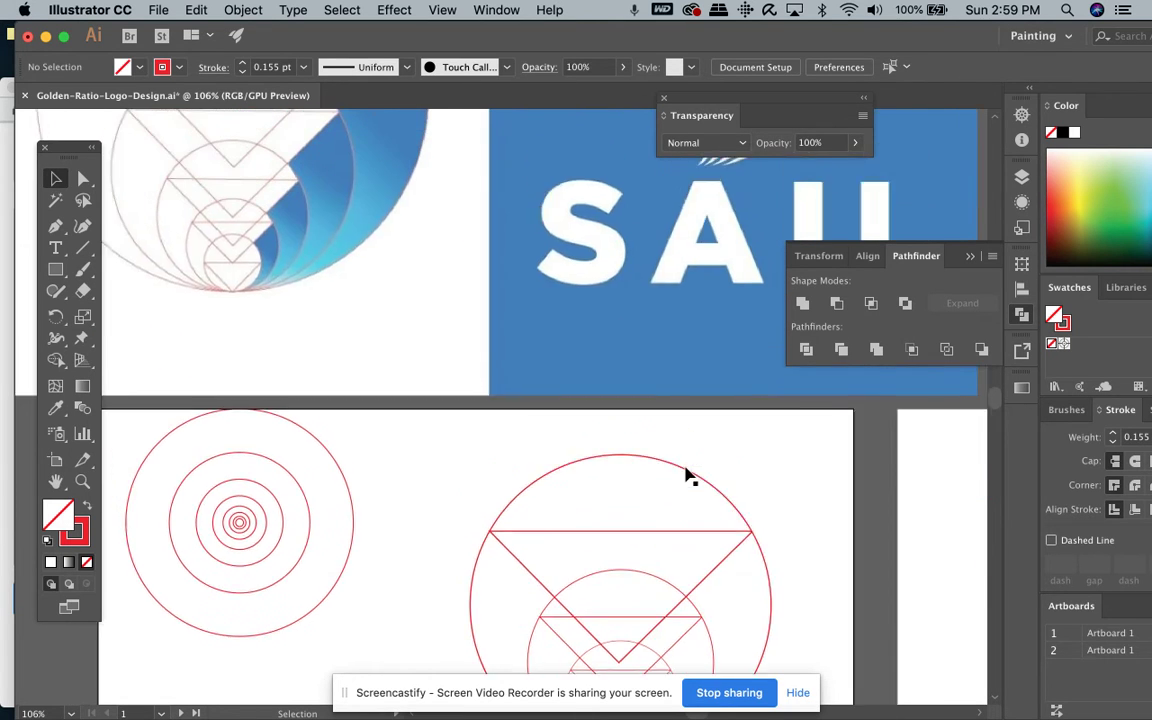
# - Set the stroke weight of all the nested circles and triangles to 0.25 pt
pyautogui.scroll(-6, 400, 258)
pyautogui.hscroll(2, 400, 258)
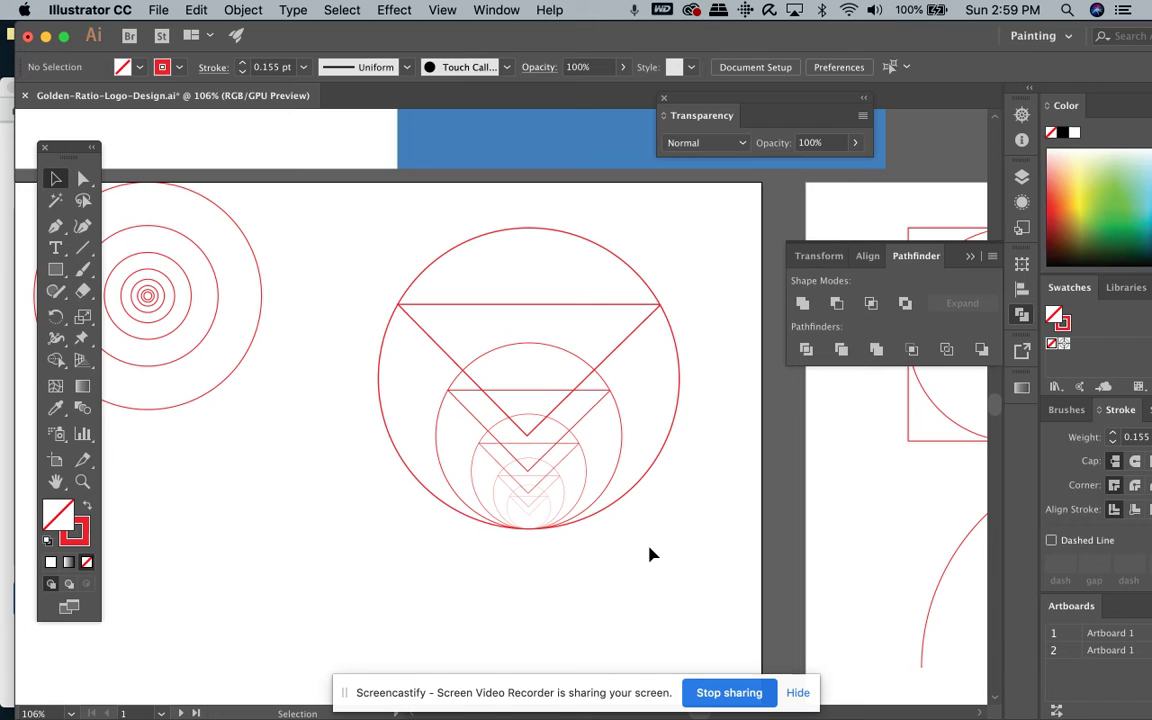
pyautogui.moveTo(661, 553); pyautogui.dragTo(427, 249)
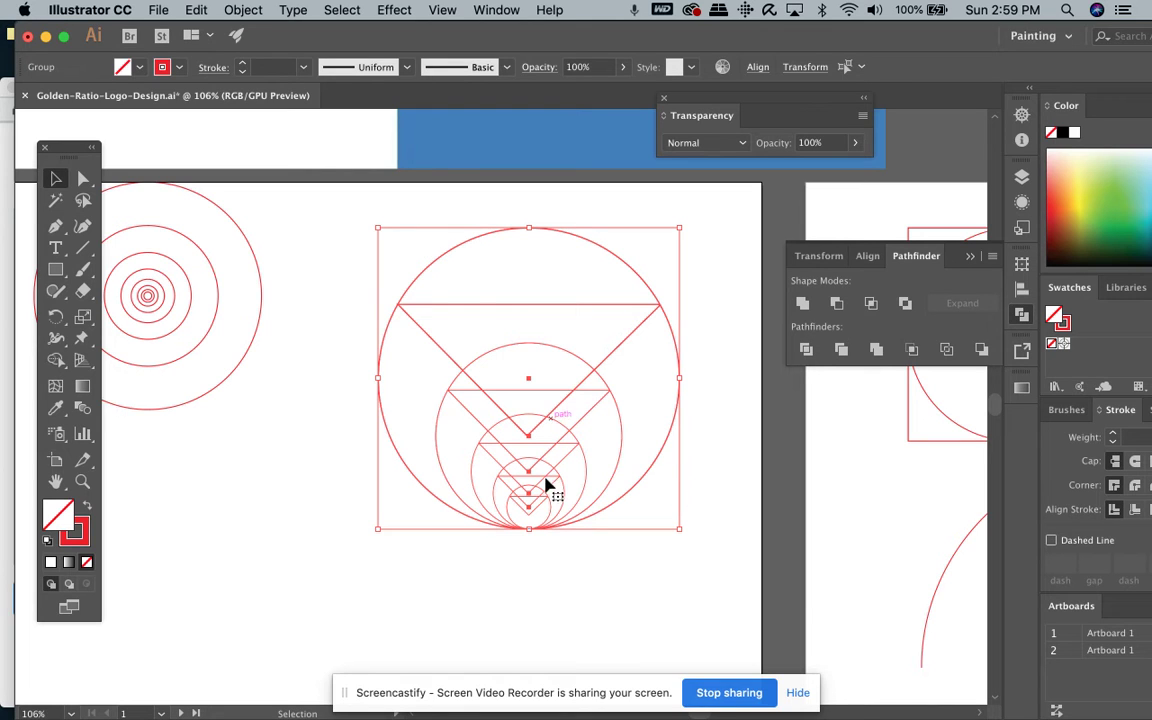
pyautogui.click(241, 72)
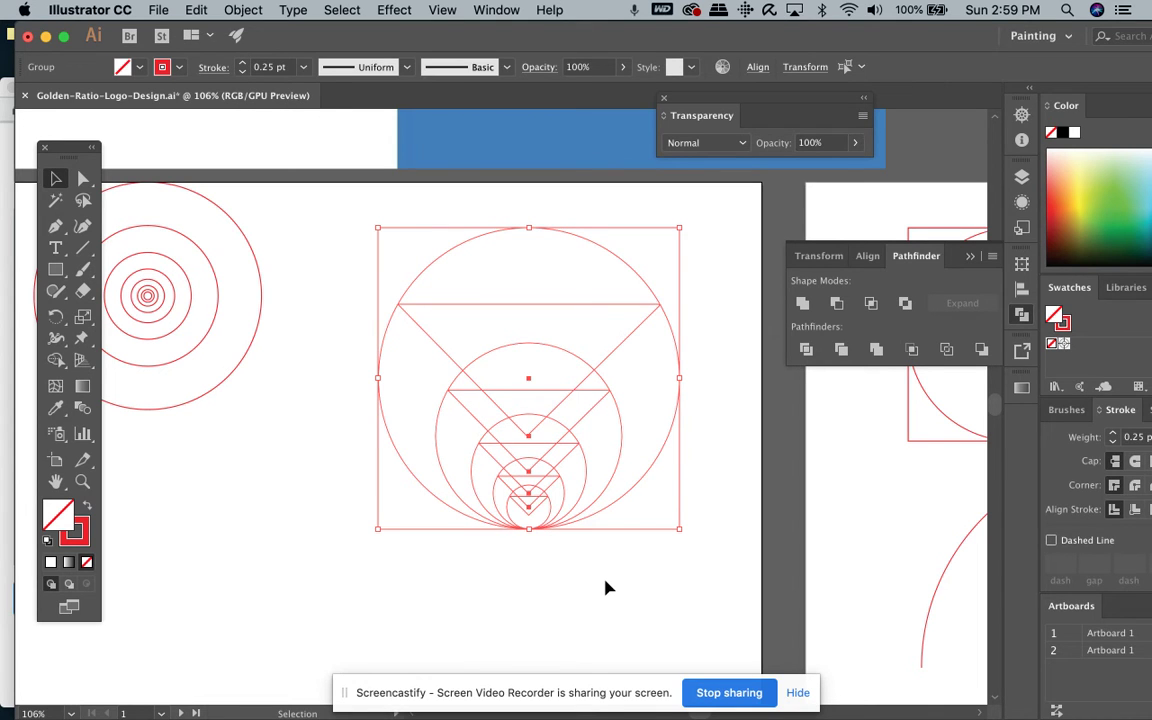
# - Try to remove the regions around the right-hand sail bands with the Shape Builder tool, and undo the removals
pyautogui.click(56, 362)
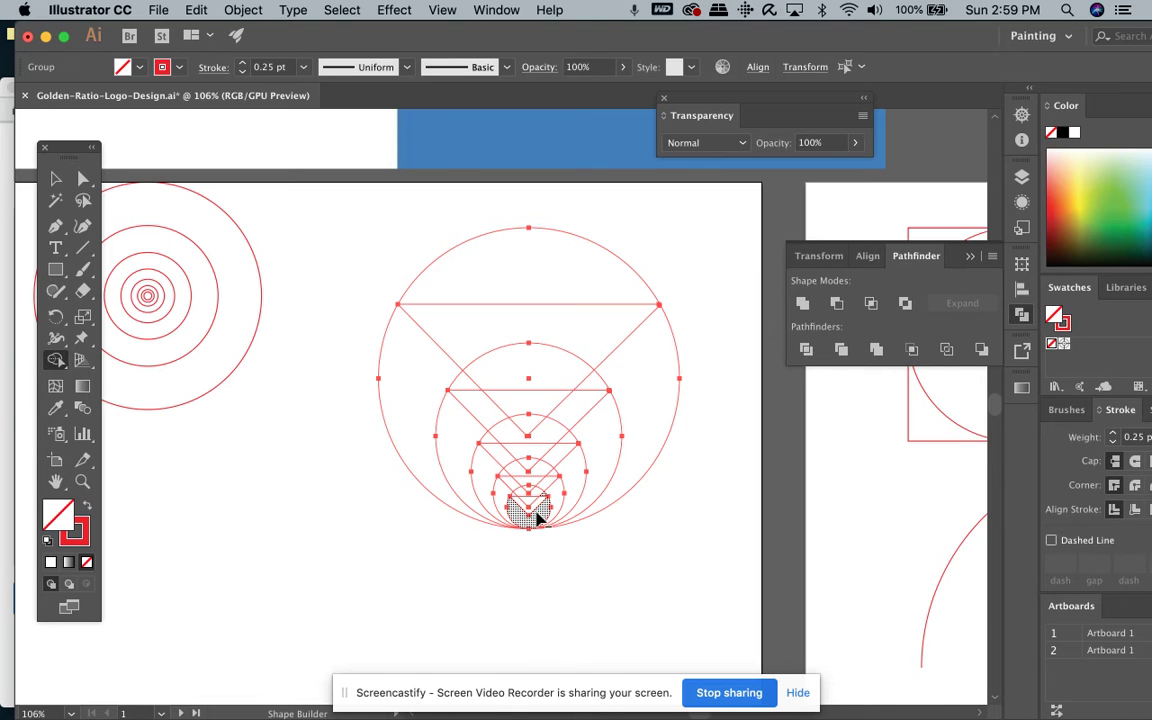
pyautogui.moveTo(538, 516)
pyautogui.mouseDown()
pyautogui.moveTo(517, 489)
pyautogui.moveTo(543, 482)
pyautogui.moveTo(538, 453)
pyautogui.moveTo(556, 452)
pyautogui.moveTo(541, 425)
pyautogui.moveTo(570, 408)
pyautogui.moveTo(563, 375)
pyautogui.moveTo(590, 323)
pyautogui.moveTo(500, 259)
pyautogui.moveTo(411, 395)
pyautogui.moveTo(458, 412)
pyautogui.moveTo(479, 398)
pyautogui.moveTo(514, 497)
pyautogui.mouseUp()
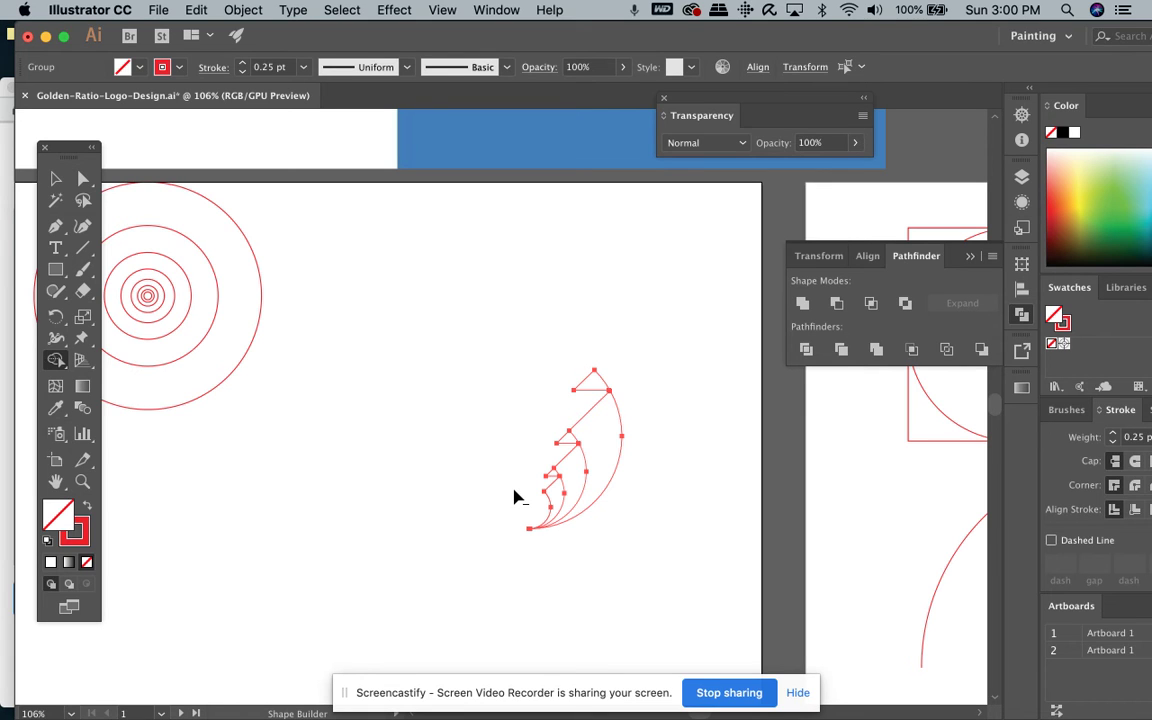
pyautogui.keyDown('alt'); pyautogui.click(555, 480); pyautogui.keyUp('alt')
pyautogui.press('super+z')
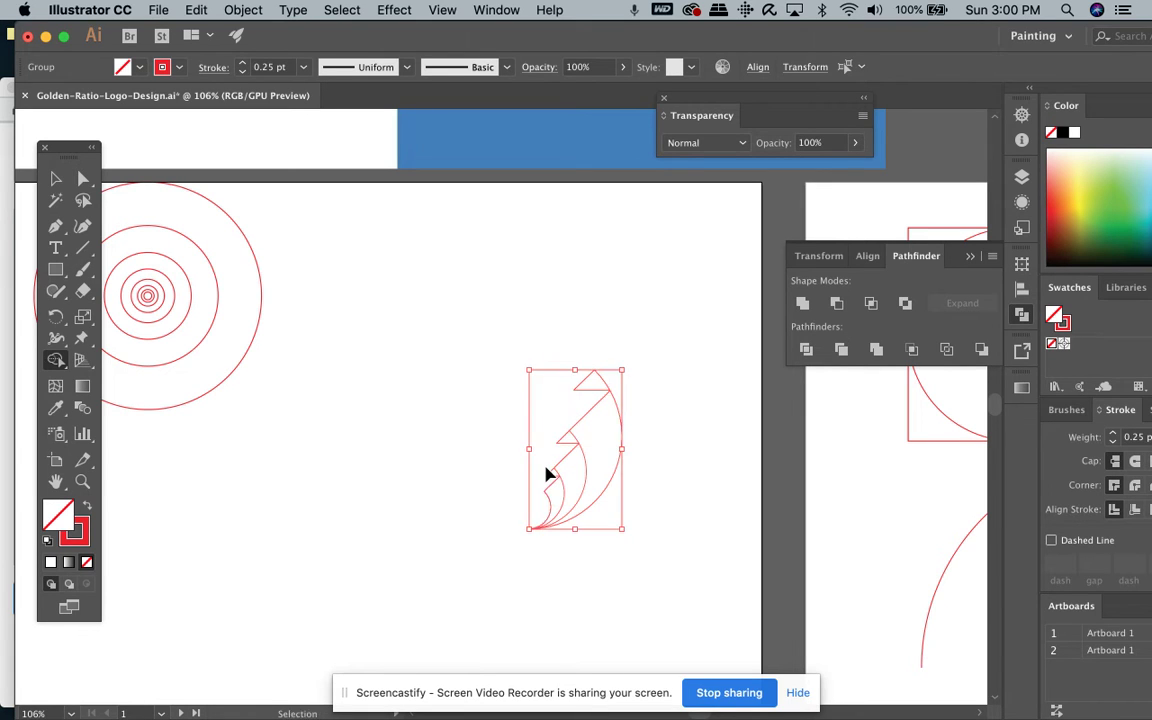
pyautogui.press('super+z')
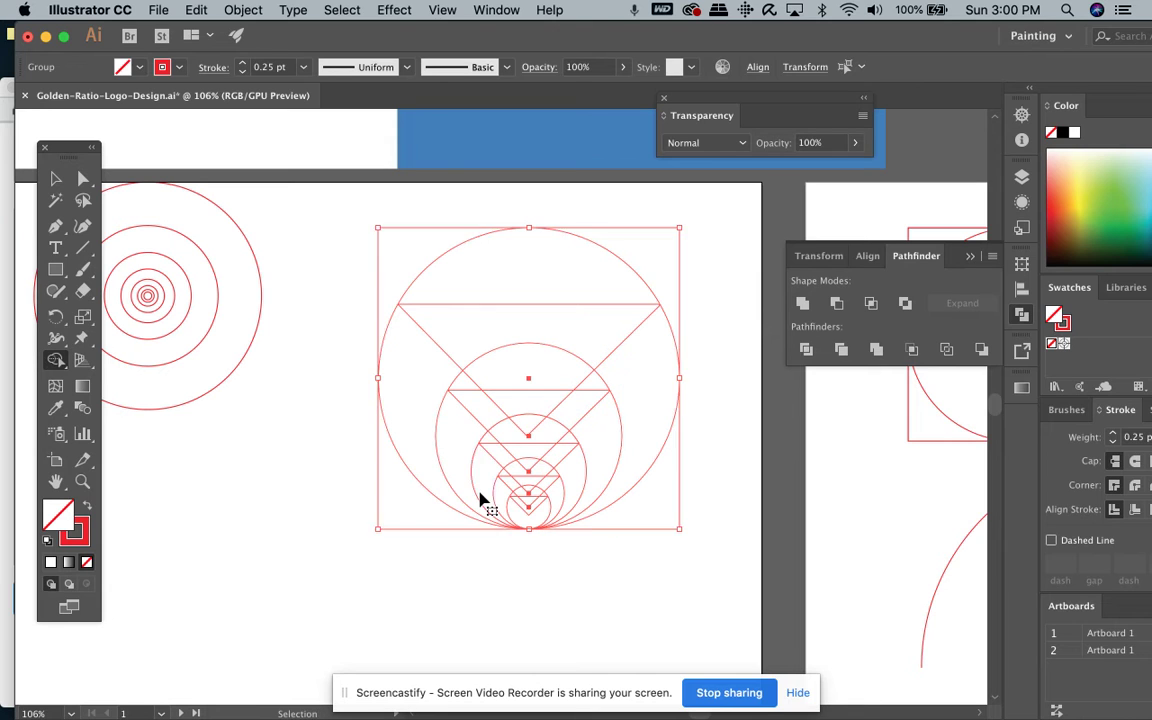
# - Try the Shape Builder on the outer right-hand band, and undo all edits back to the single, unenlarged circle-and-triangle group
pyautogui.moveTo(567, 521)
pyautogui.mouseDown()
pyautogui.moveTo(553, 501)
pyautogui.moveTo(658, 413)
pyautogui.moveTo(640, 393)
pyautogui.mouseUp()
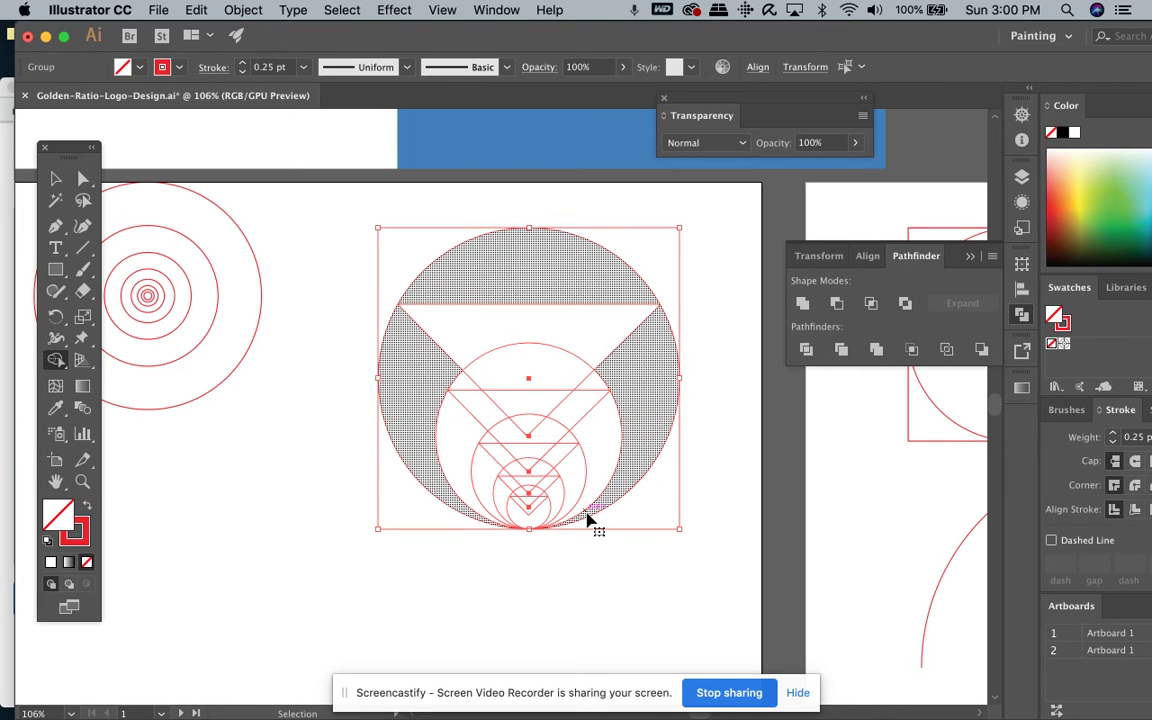
pyautogui.press('super')
pyautogui.press('super+z')
pyautogui.press('super+z')
pyautogui.press('super+z')
pyautogui.press('super+z')
pyautogui.press('super+z')
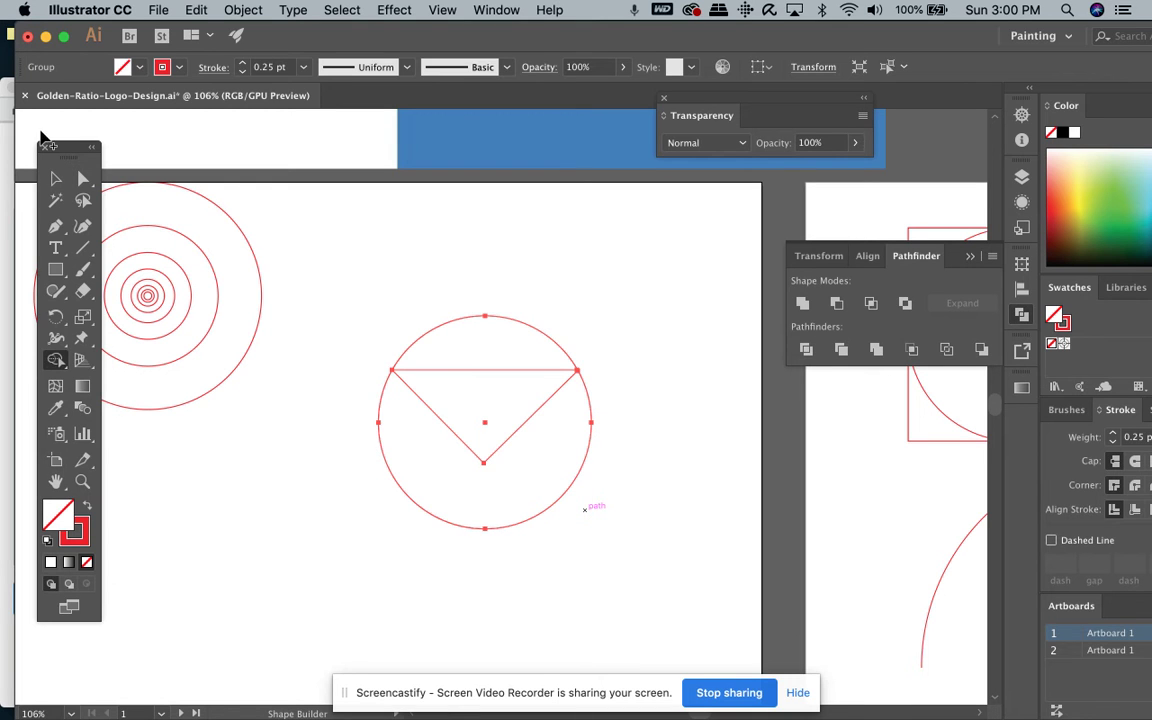
# - Select the circle-and-triangle group and enlarge it proportionally from its lower-left corner
pyautogui.click(57, 178)
pyautogui.click(415, 371)
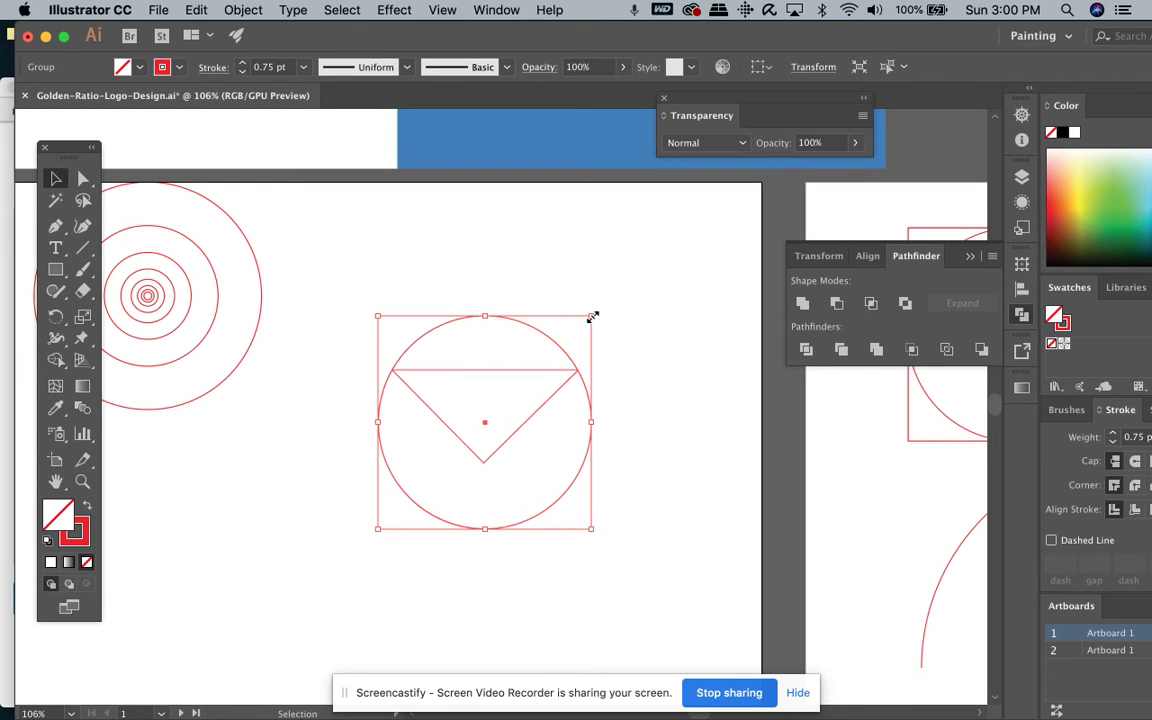
pyautogui.moveTo(592, 316); pyautogui.dragTo(706, 234)
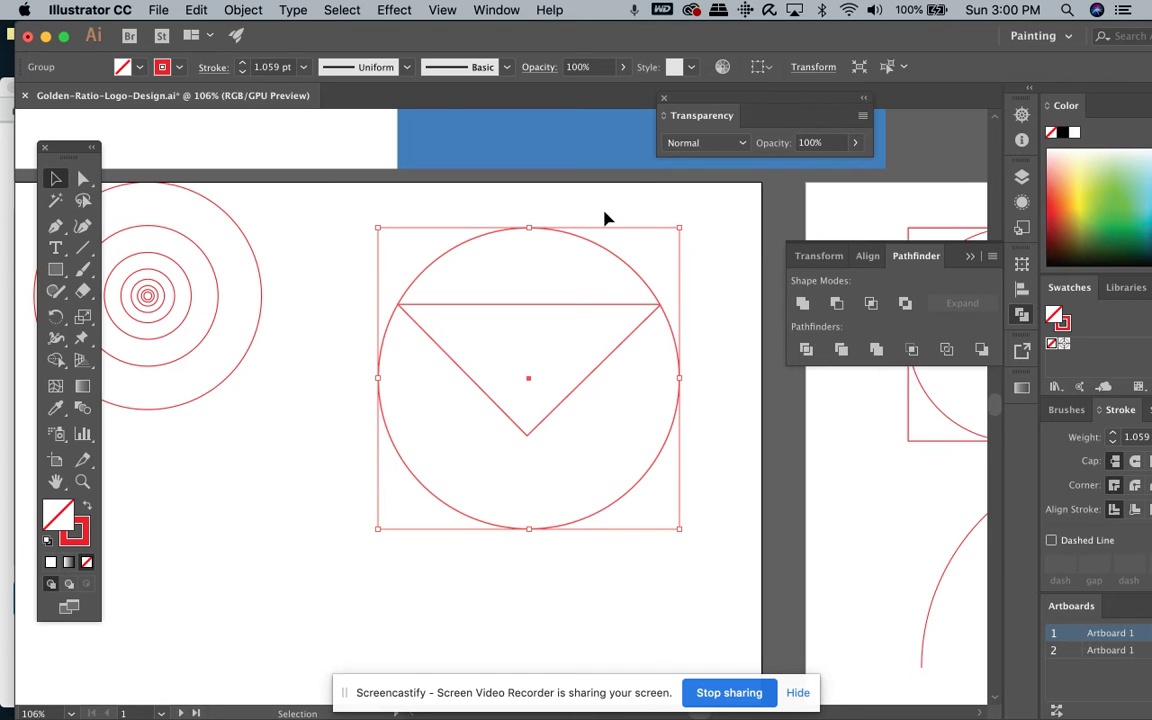
# - In outline view, try to move the triangle up so that its upper-left corner lies exactly on the circle's edge
pyautogui.click(443, 9)
pyautogui.click(459, 31)
pyautogui.click(310, 308)
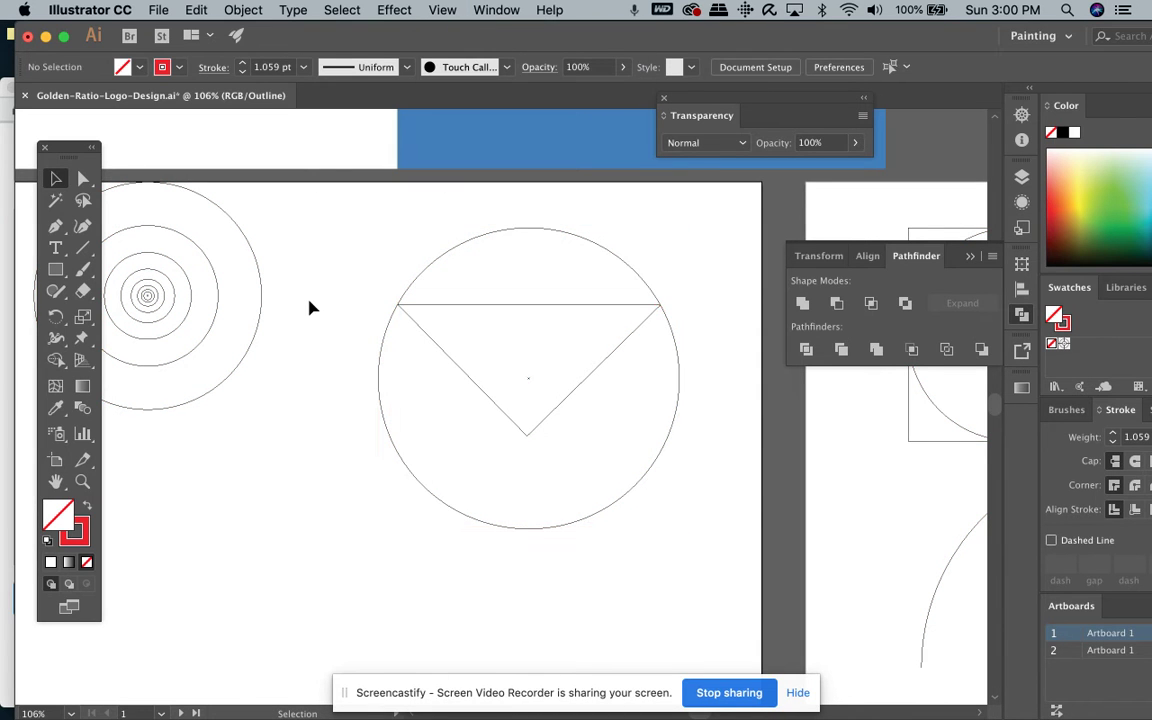
pyautogui.click(443, 308)
pyautogui.press('z')
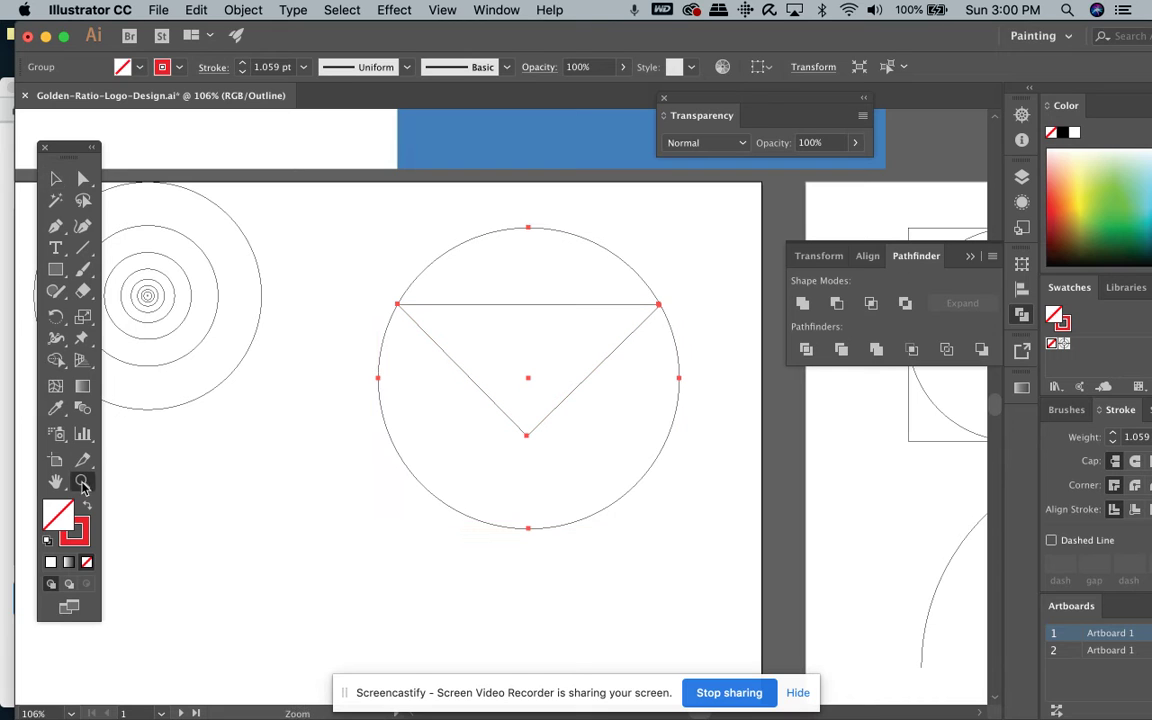
pyautogui.moveTo(386, 293); pyautogui.dragTo(442, 328)
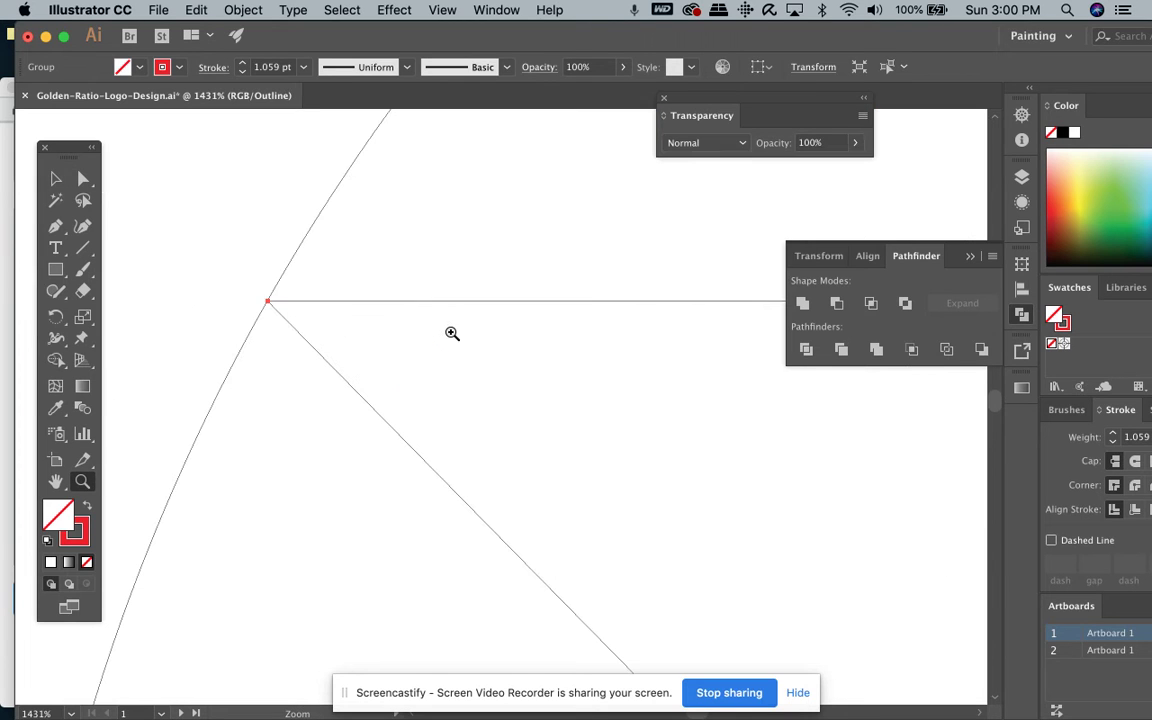
pyautogui.moveTo(229, 282); pyautogui.dragTo(319, 334)
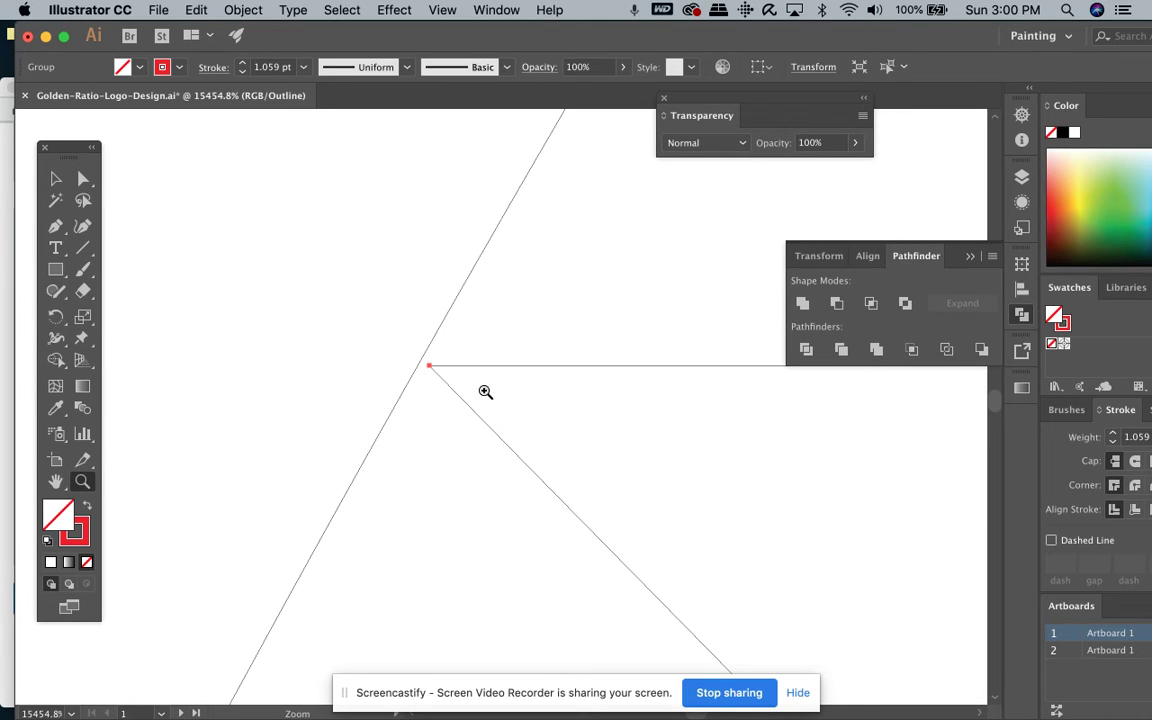
pyautogui.click(55, 178)
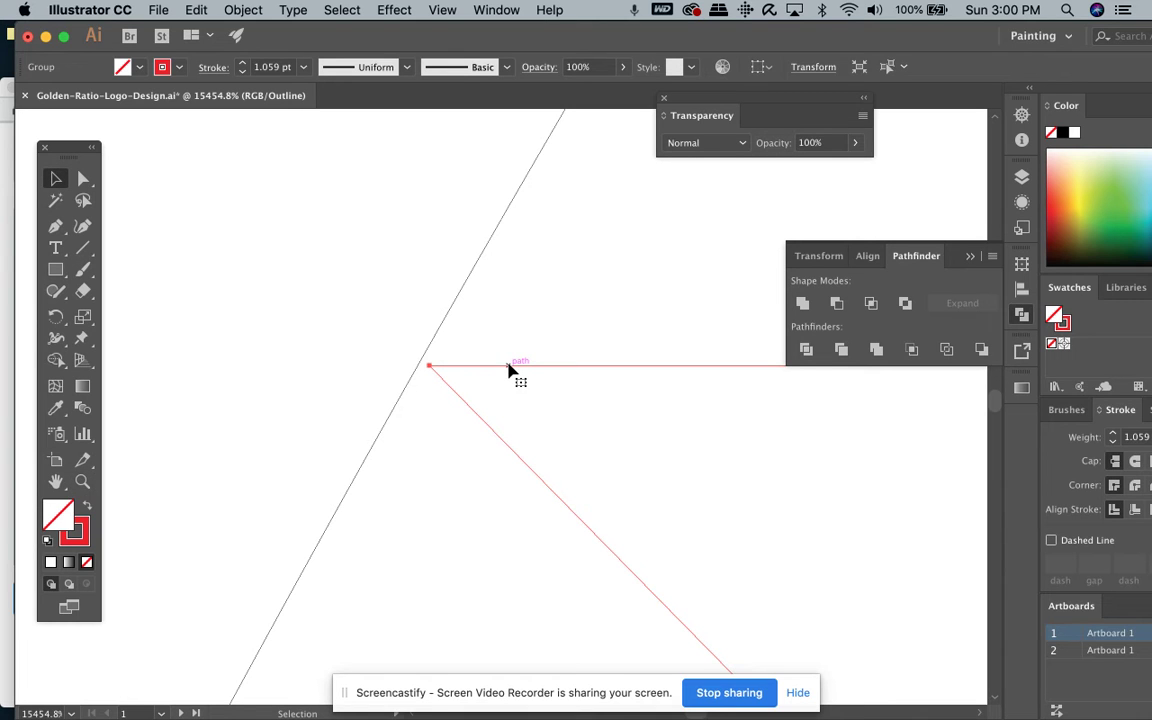
pyautogui.moveTo(509, 370); pyautogui.dragTo(509, 359)
pyautogui.click(362, 301)
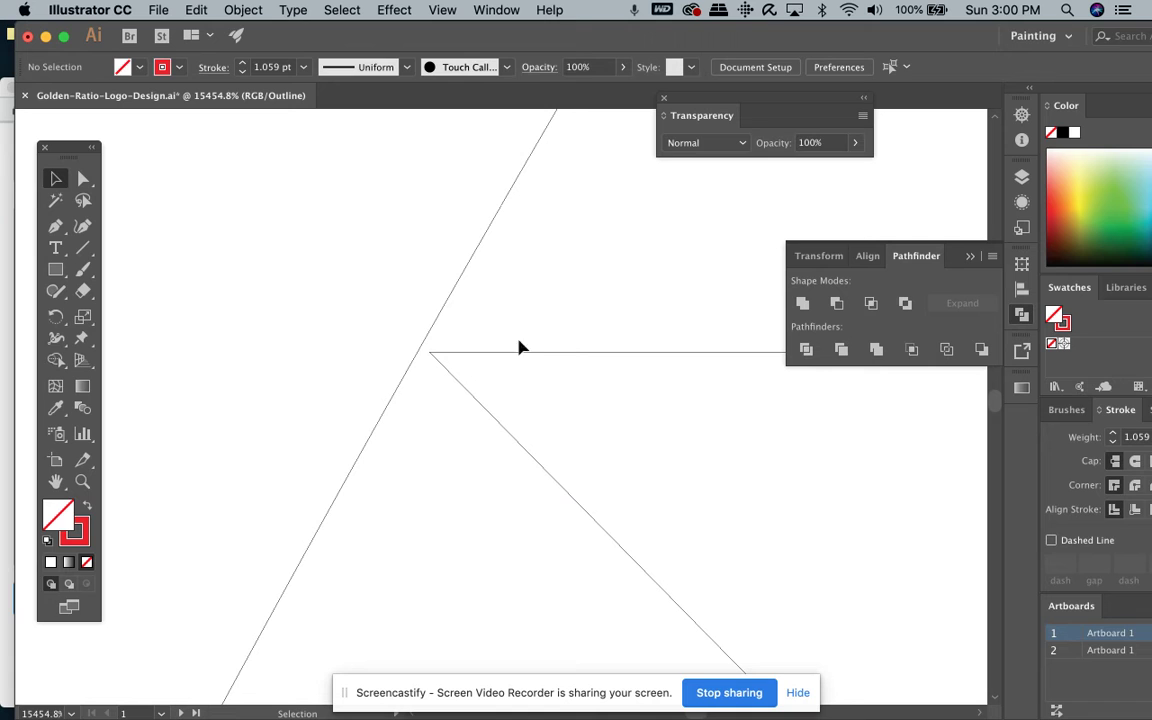
pyautogui.click(540, 355)
pyautogui.moveTo(539, 352); pyautogui.dragTo(542, 354)
# - Ungroup the circle and triangle, and move the triangle up so its upper-left corner lies exactly on the circle's edge
pyautogui.click(243, 9)
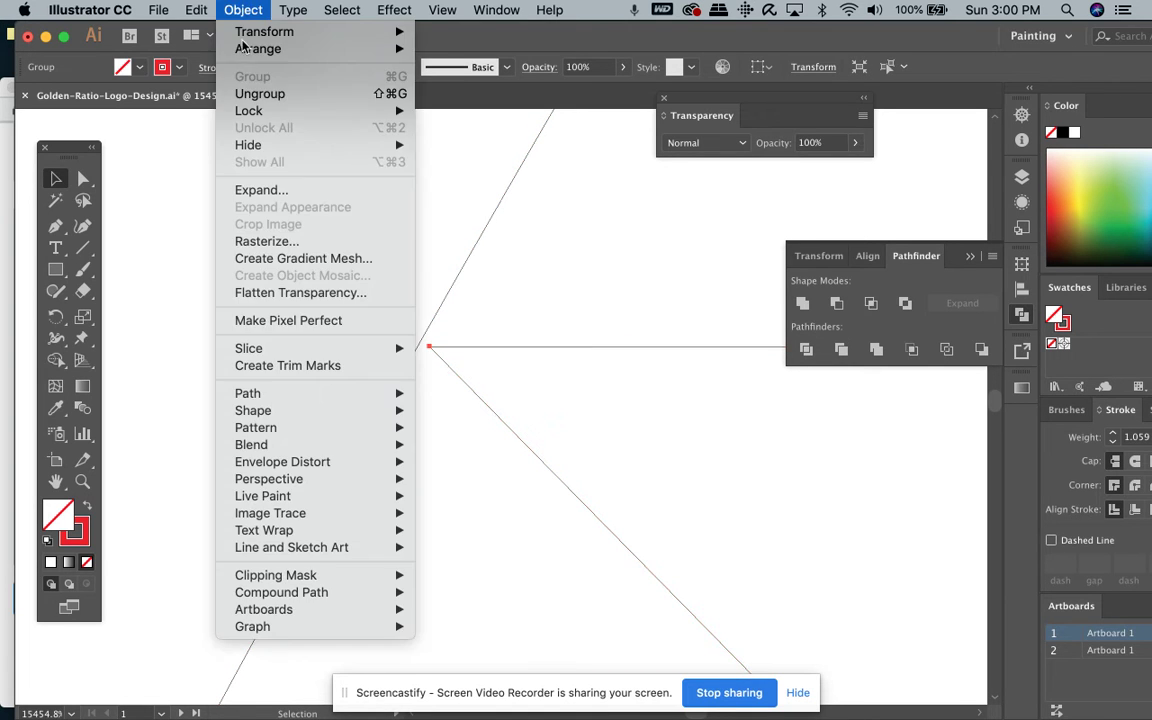
pyautogui.click(250, 95)
pyautogui.click(312, 313)
pyautogui.click(497, 348)
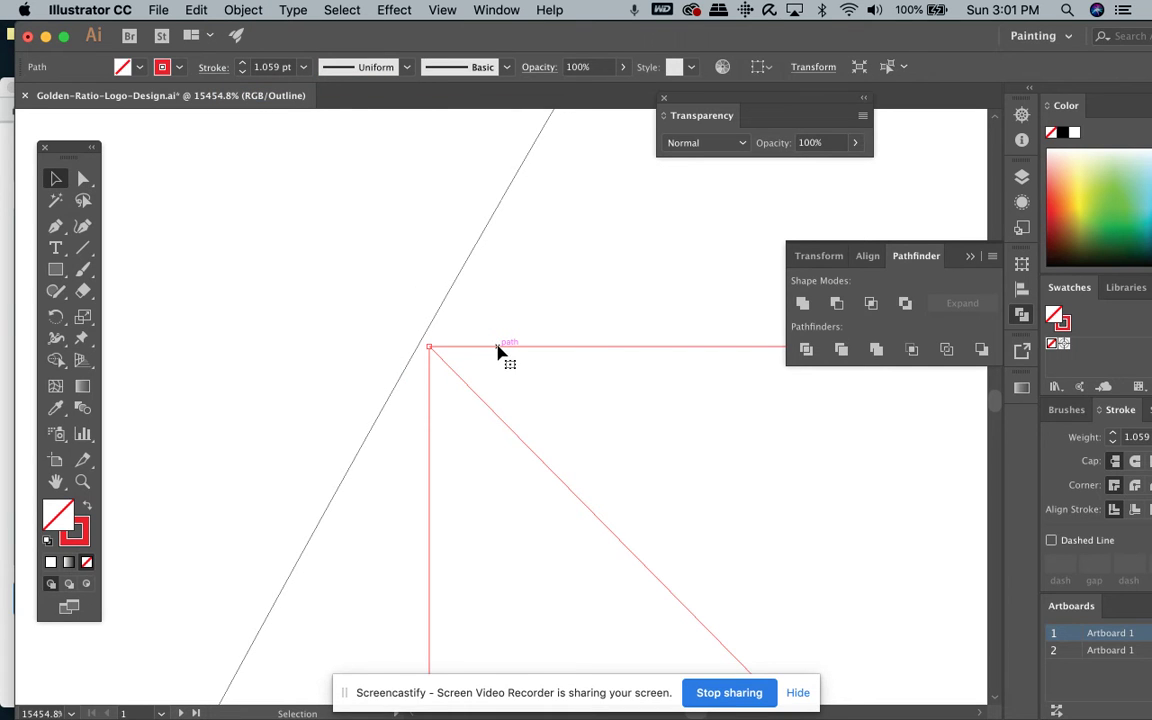
pyautogui.moveTo(497, 348); pyautogui.dragTo(496, 327)
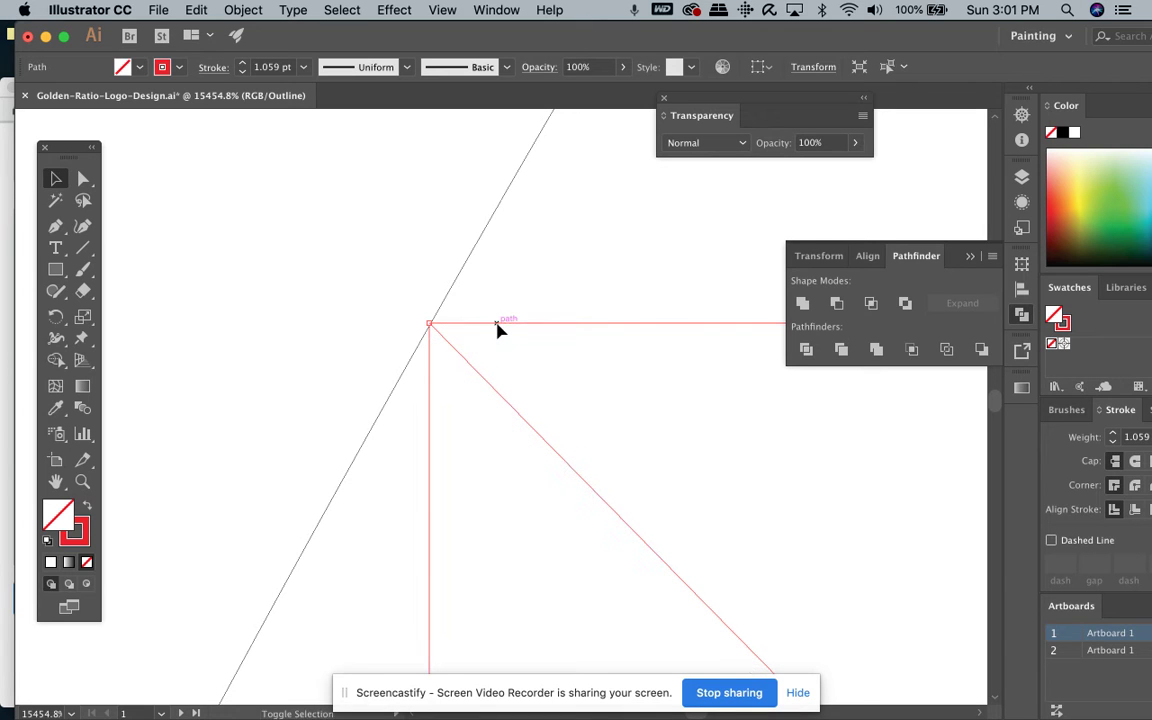
pyautogui.click(419, 283)
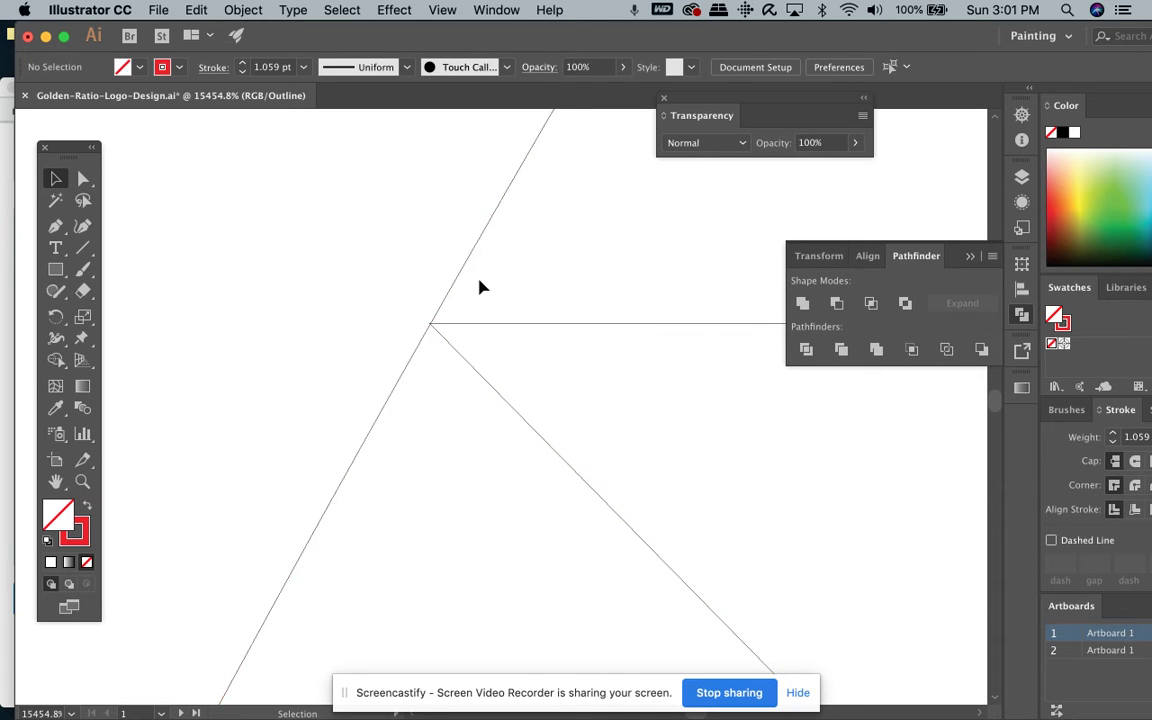
pyautogui.press('super+0')
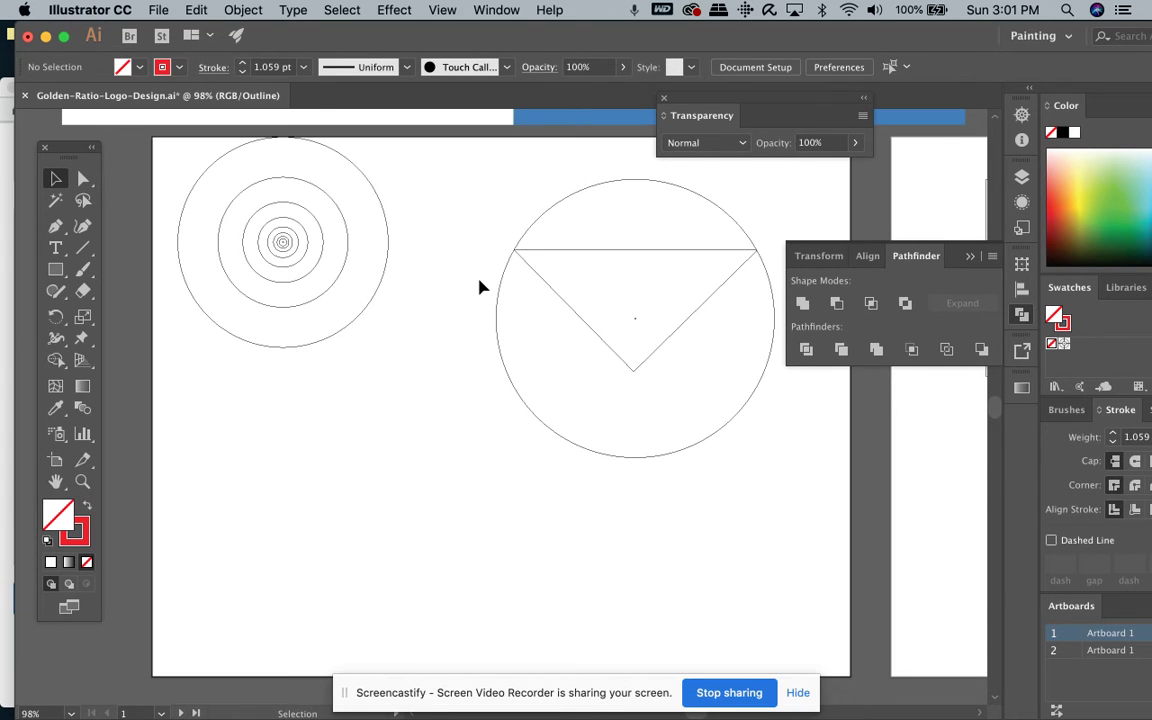
# - Return to the normal colour preview, select the large circle with its triangle, and group them
pyautogui.press('super+y')
pyautogui.hscroll(5, 479, 287)
pyautogui.scroll(1, 479, 287)
pyautogui.moveTo(318, 220); pyautogui.dragTo(622, 508)
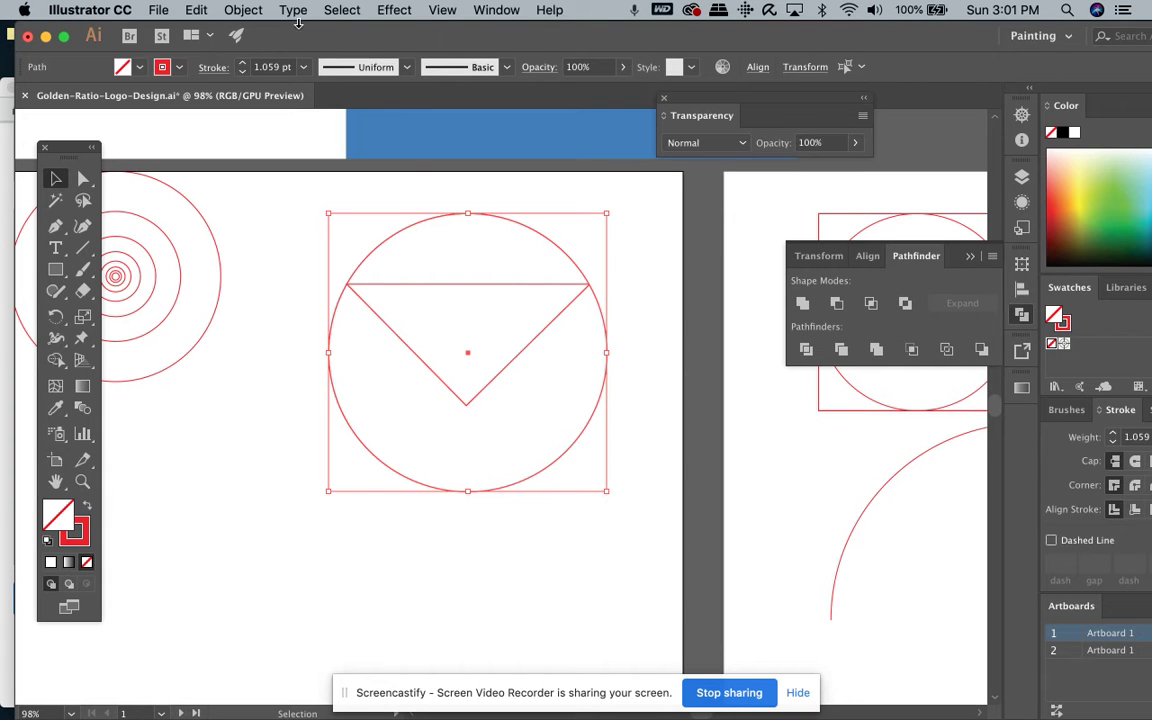
pyautogui.click(243, 10)
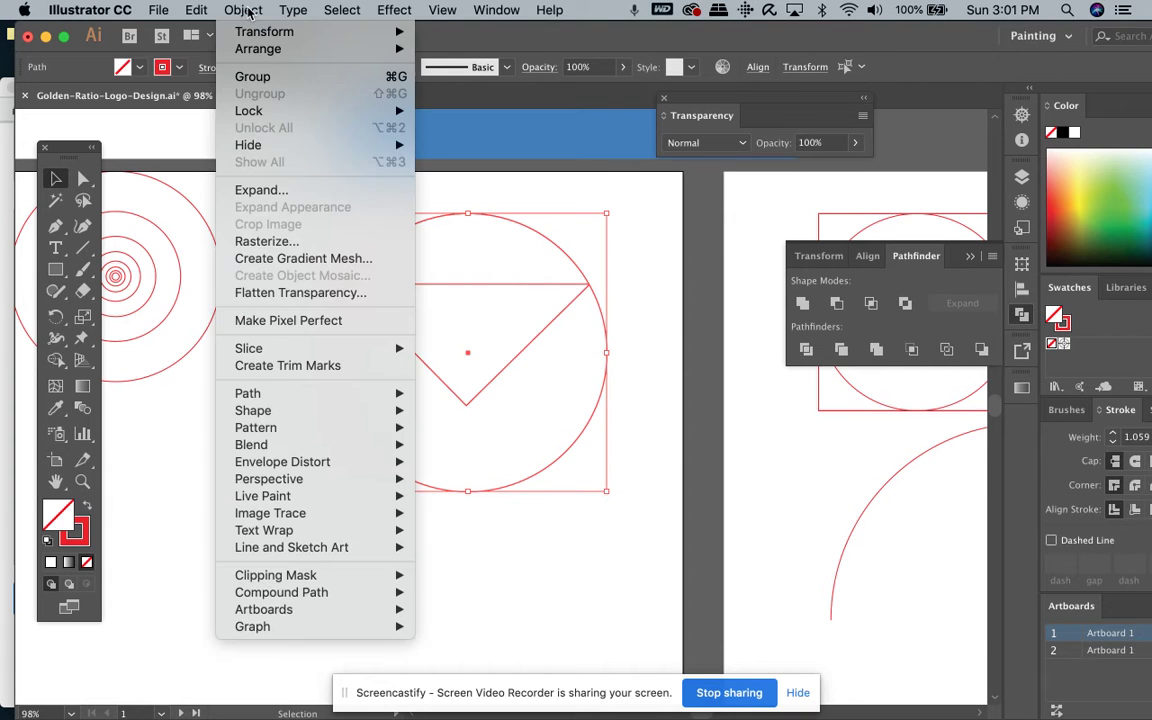
pyautogui.click(251, 77)
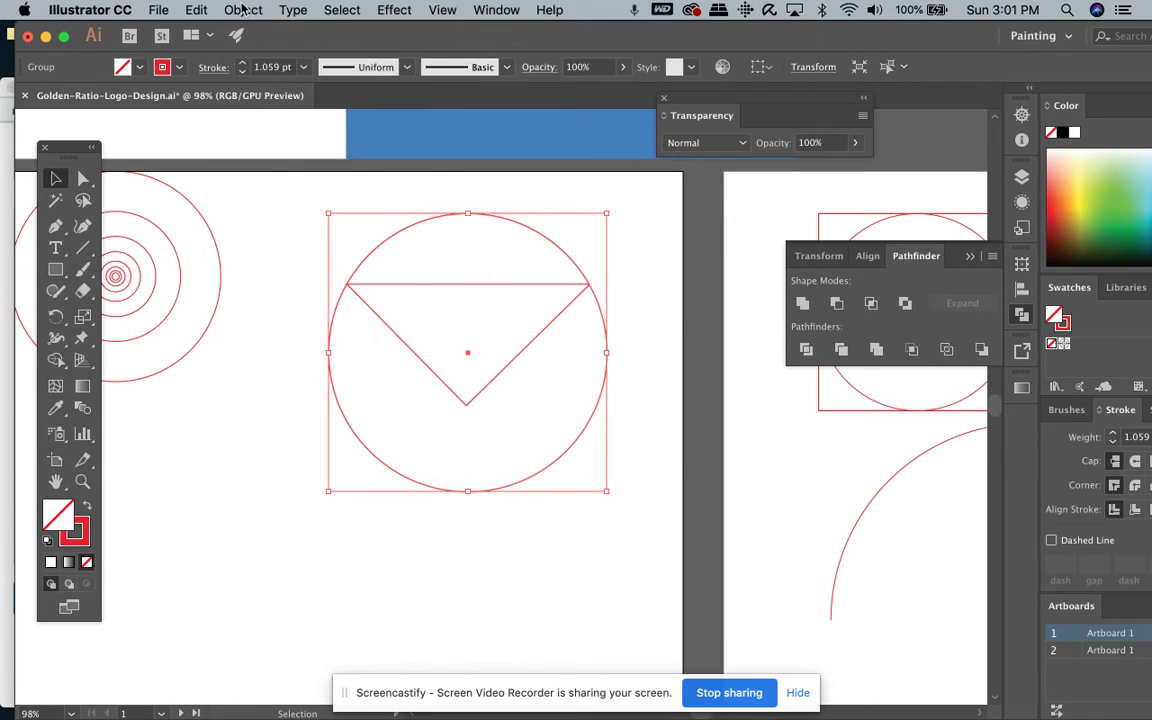
# - Make a copy of the group scaled uniformly to 61.8%, and repeat the scaled copy until four nested copies exist
pyautogui.click(243, 10)
pyautogui.moveTo(290, 31)
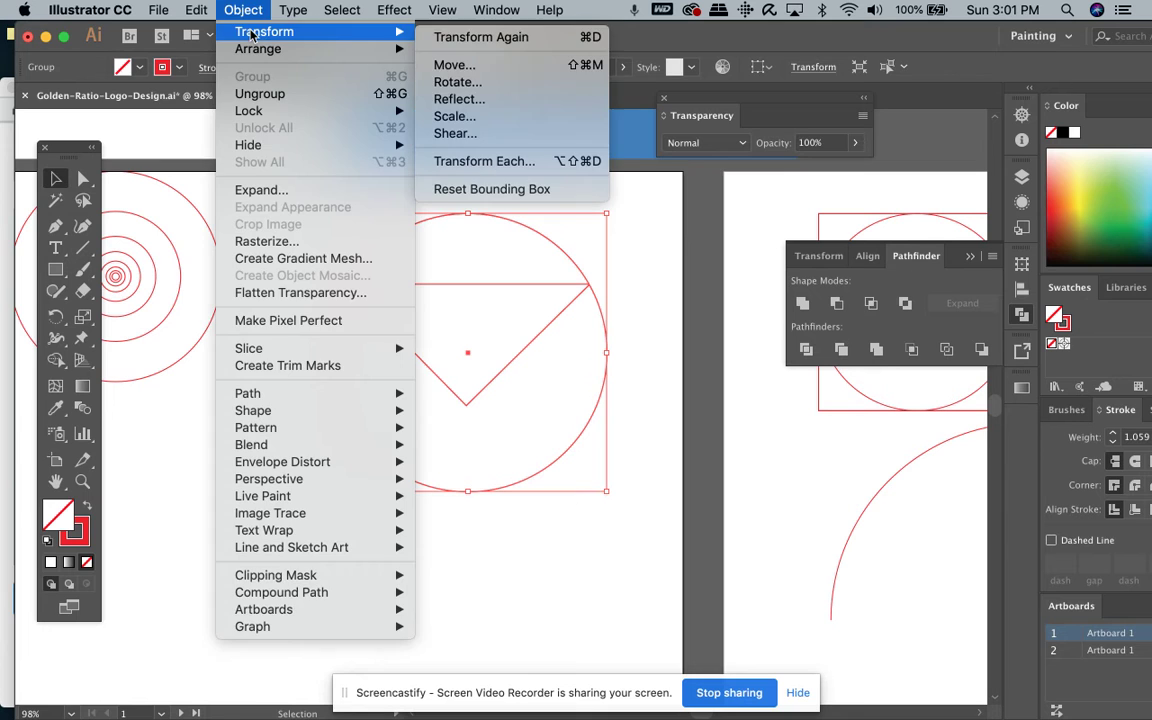
pyautogui.click(455, 116)
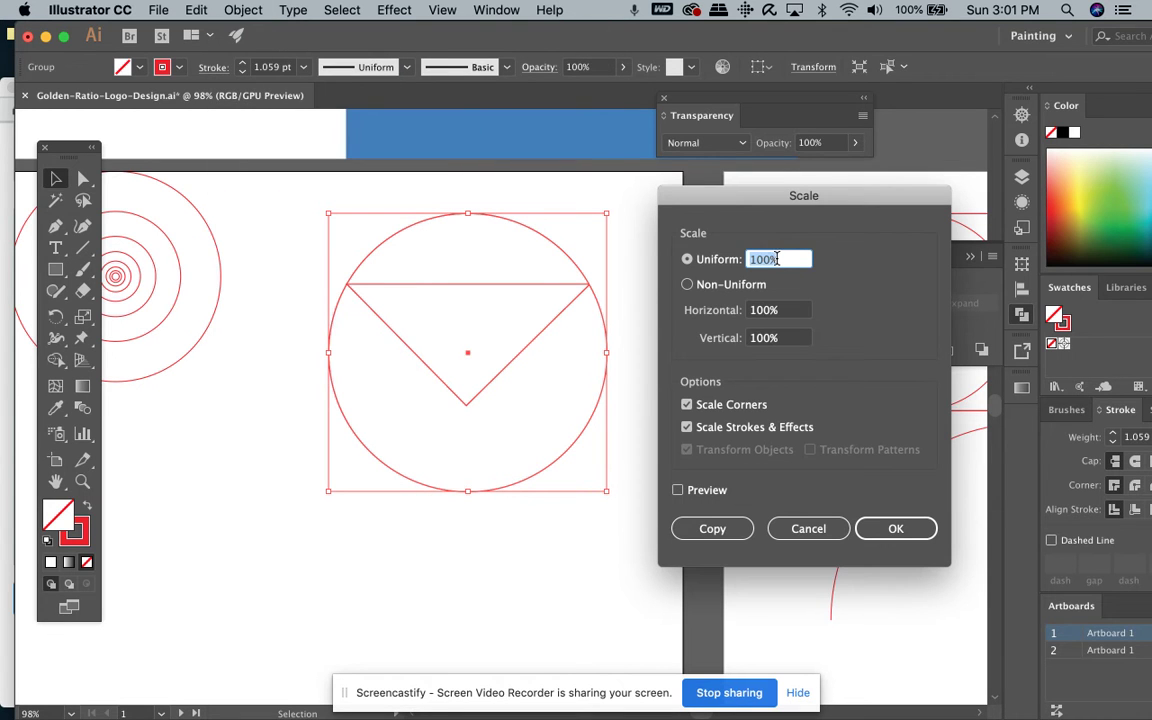
pyautogui.write('61.8%')
pyautogui.click(712, 528)
pyautogui.press('a')
pyautogui.press('super+d')
pyautogui.press('v')
# - Select all the nested circle-and-triangle groups and align them to their bottom edges
pyautogui.moveTo(362, 233); pyautogui.dragTo(527, 487)
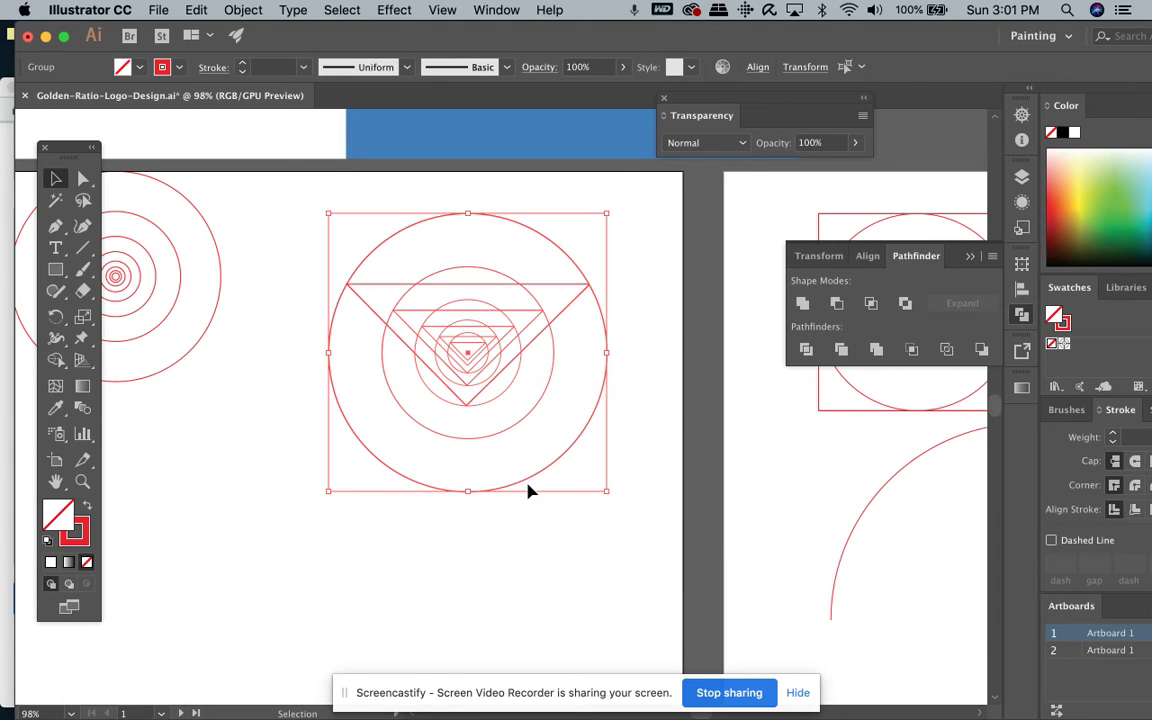
pyautogui.click(757, 67)
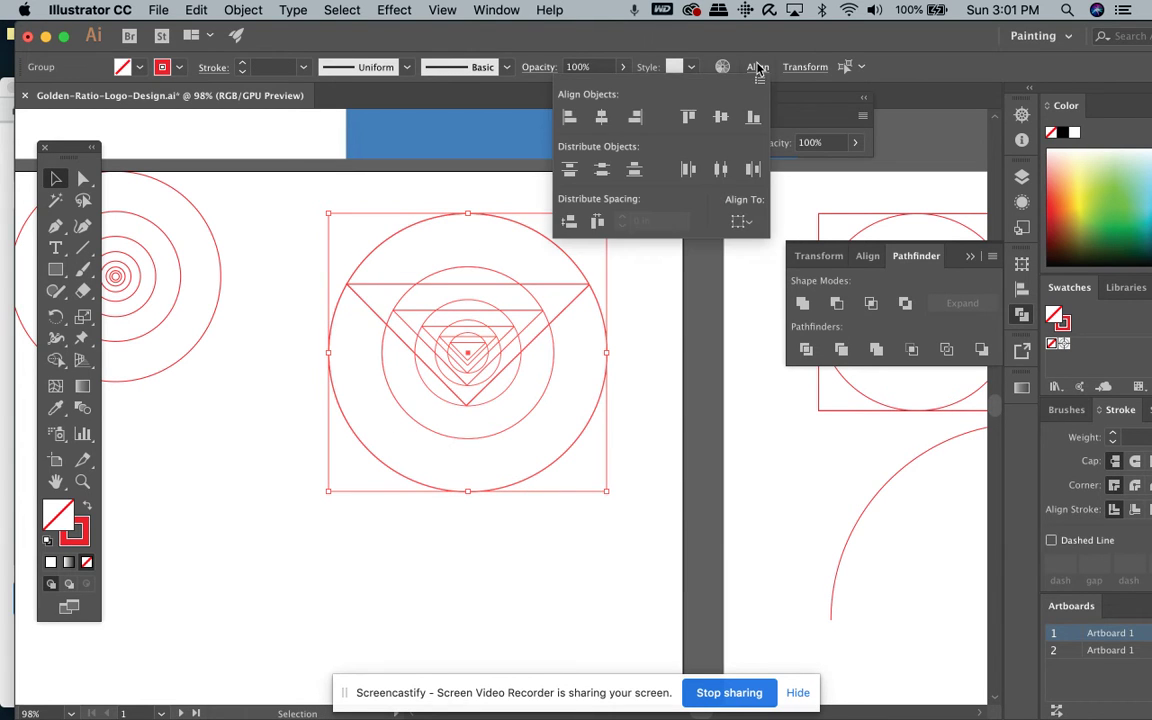
pyautogui.click(753, 117)
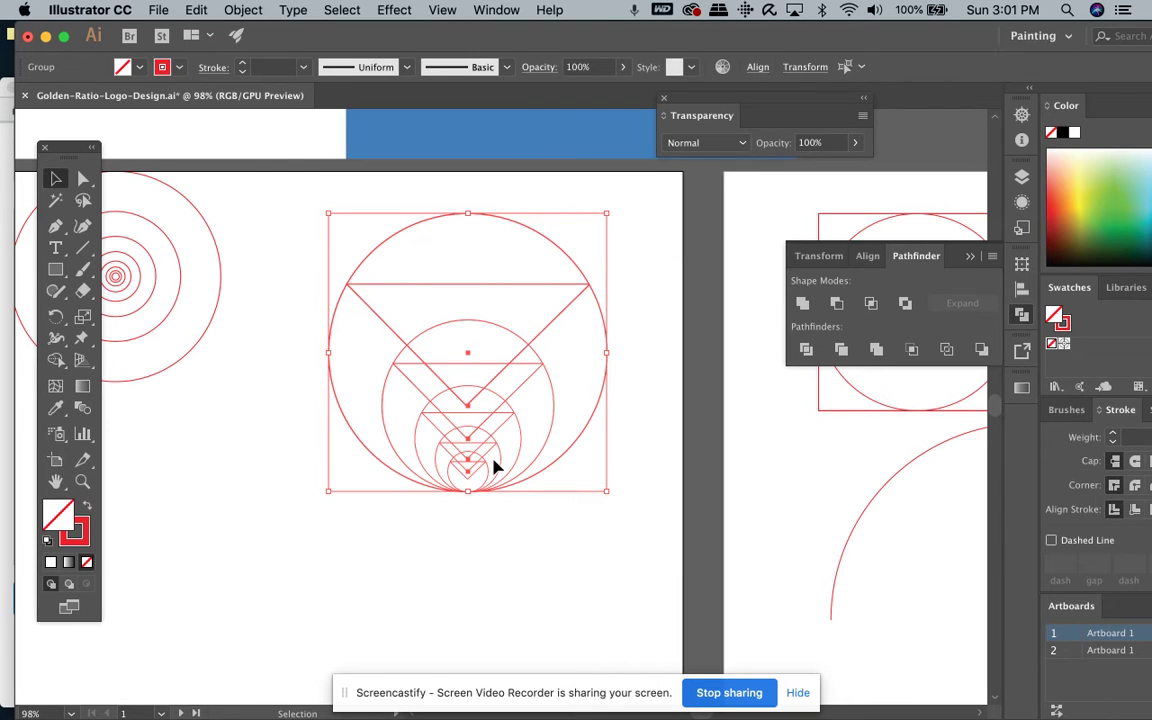
# - Set the stroke weight of all the nested circle-and-triangle groups to 0.25 pt
pyautogui.click(57, 181)
pyautogui.click(281, 310)
pyautogui.moveTo(325, 276); pyautogui.dragTo(572, 536)
pyautogui.click(240, 66)
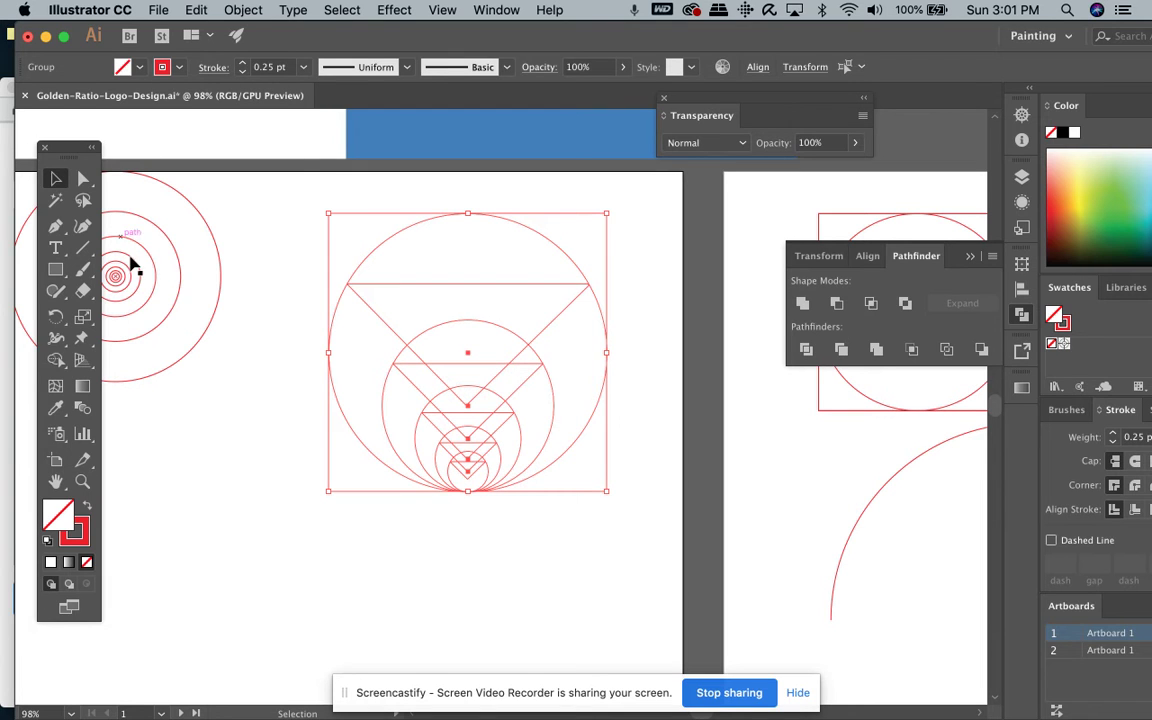
# - Undo the stroke change, the bottom alignment and the scaled copies, back to the single circle-and-triangle group
pyautogui.click(56, 360)
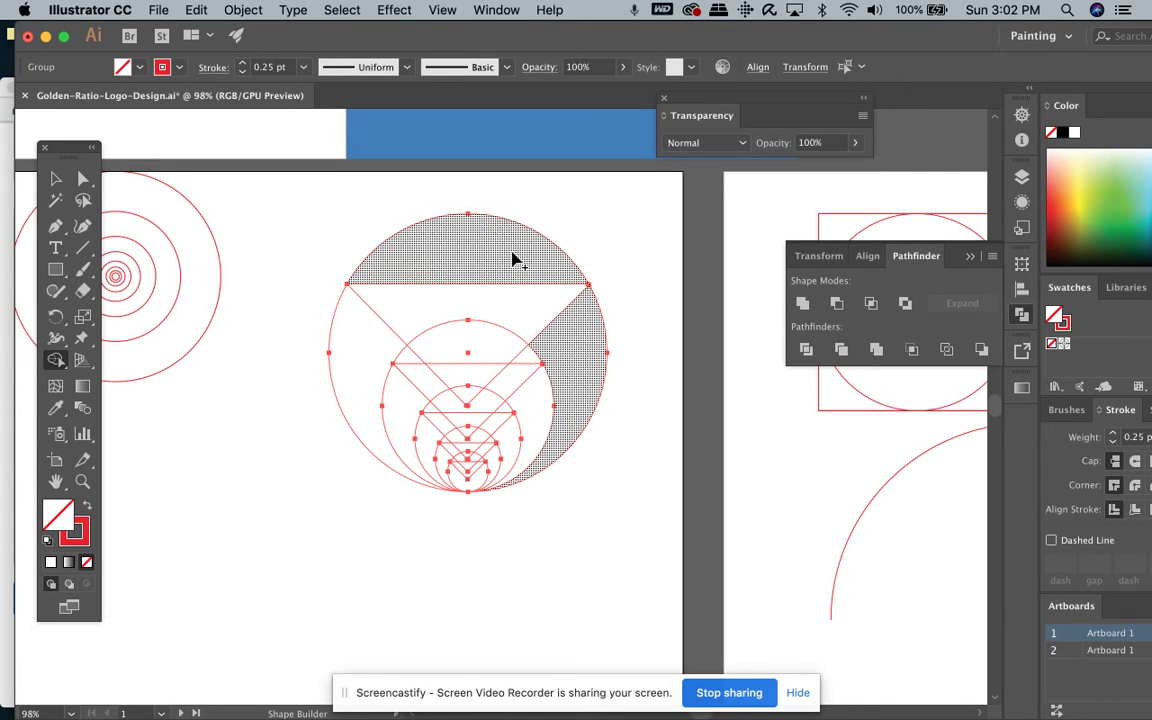
pyautogui.click(55, 178)
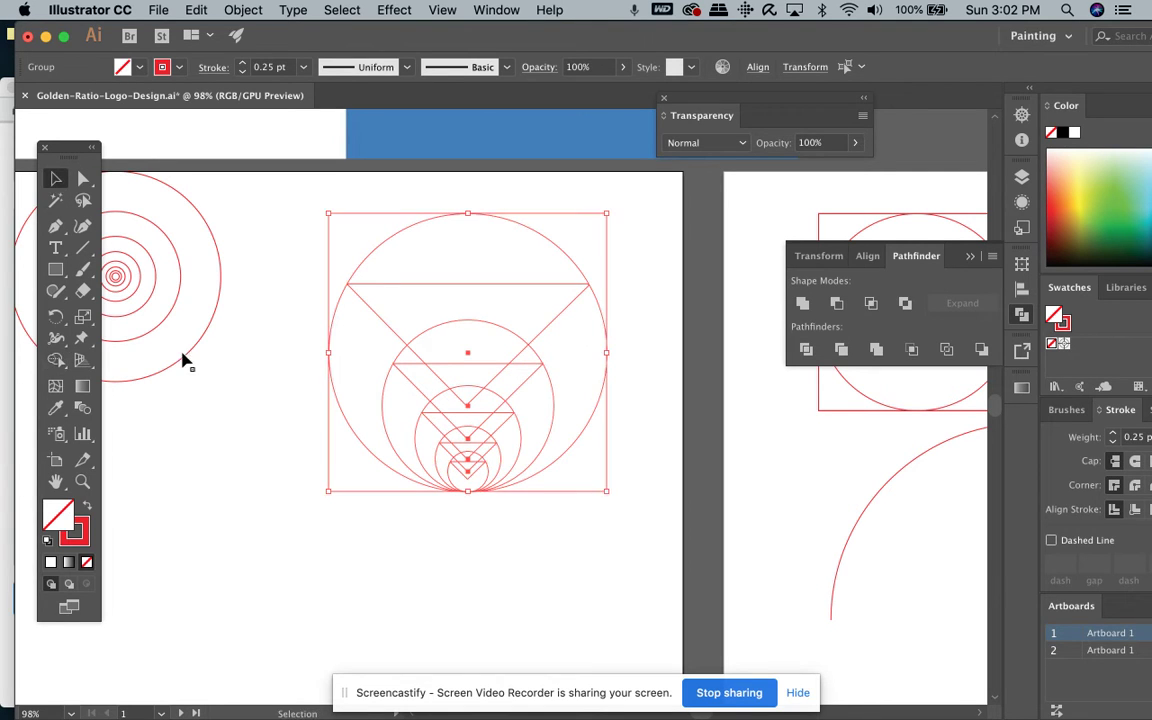
pyautogui.press('a')
pyautogui.press('super+z')
pyautogui.press('super+z')
pyautogui.press('super+z')
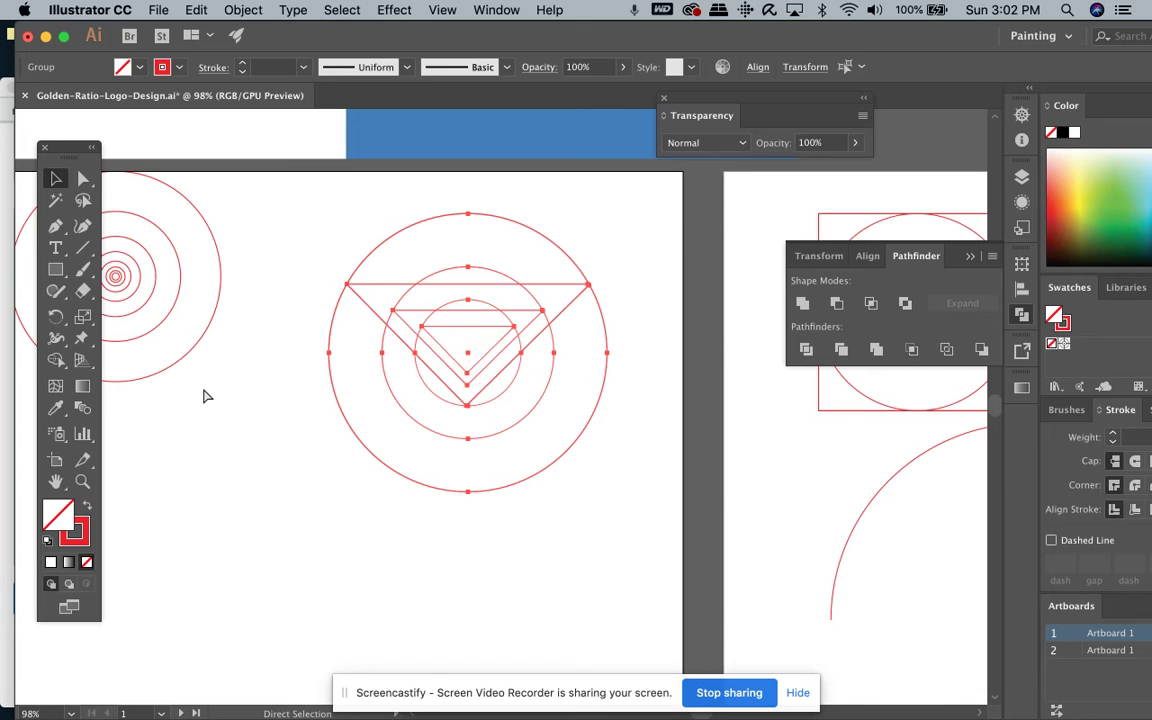
pyautogui.press('v')
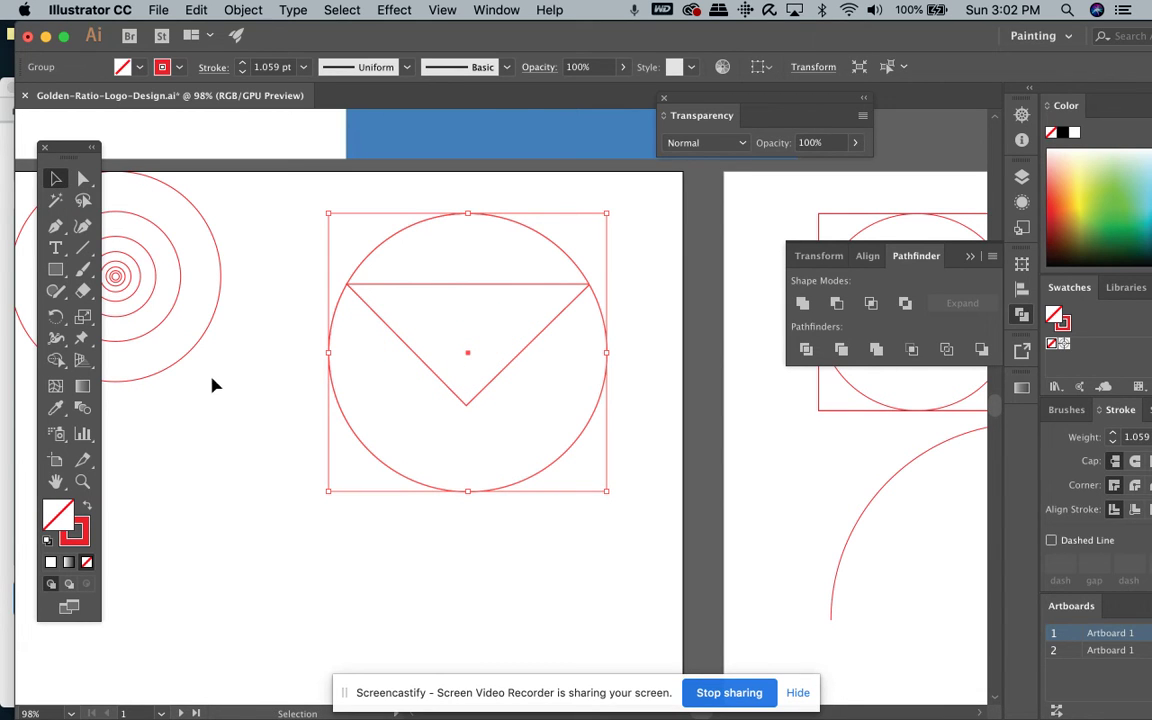
# - Examine in outline view how the triangle's upper-right corner meets the circle's edge
pyautogui.click(81, 481)
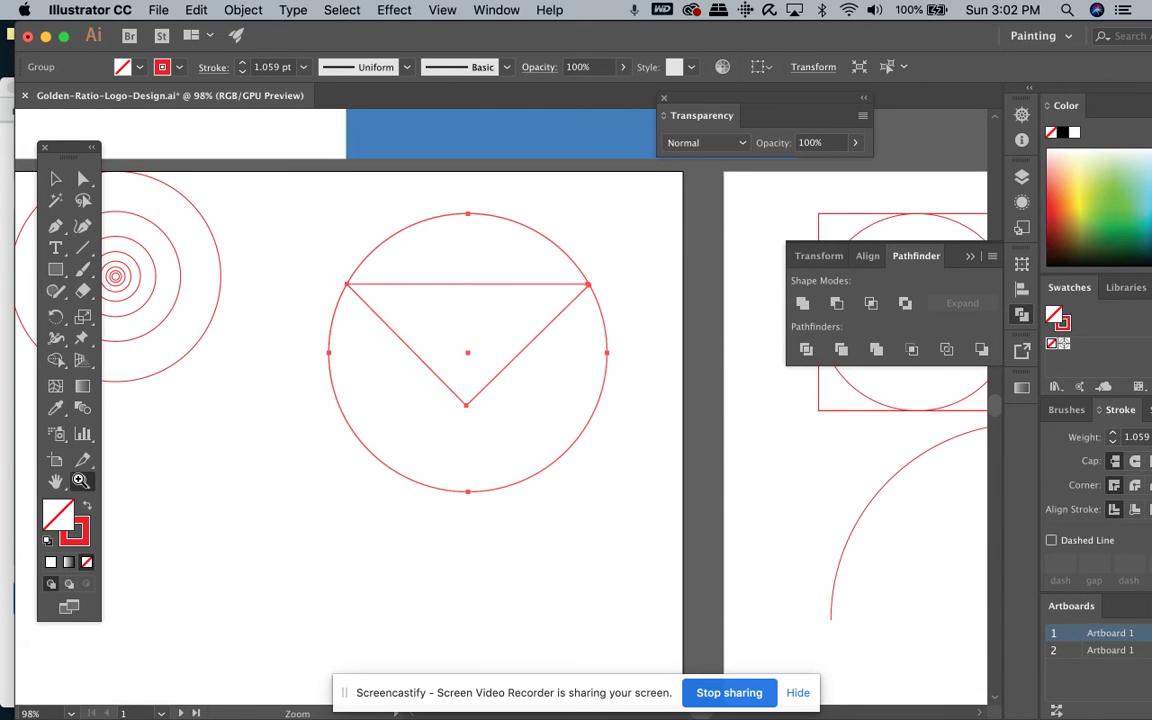
pyautogui.click(572, 276)
pyautogui.click(560, 263)
pyautogui.moveTo(560, 260); pyautogui.dragTo(729, 397)
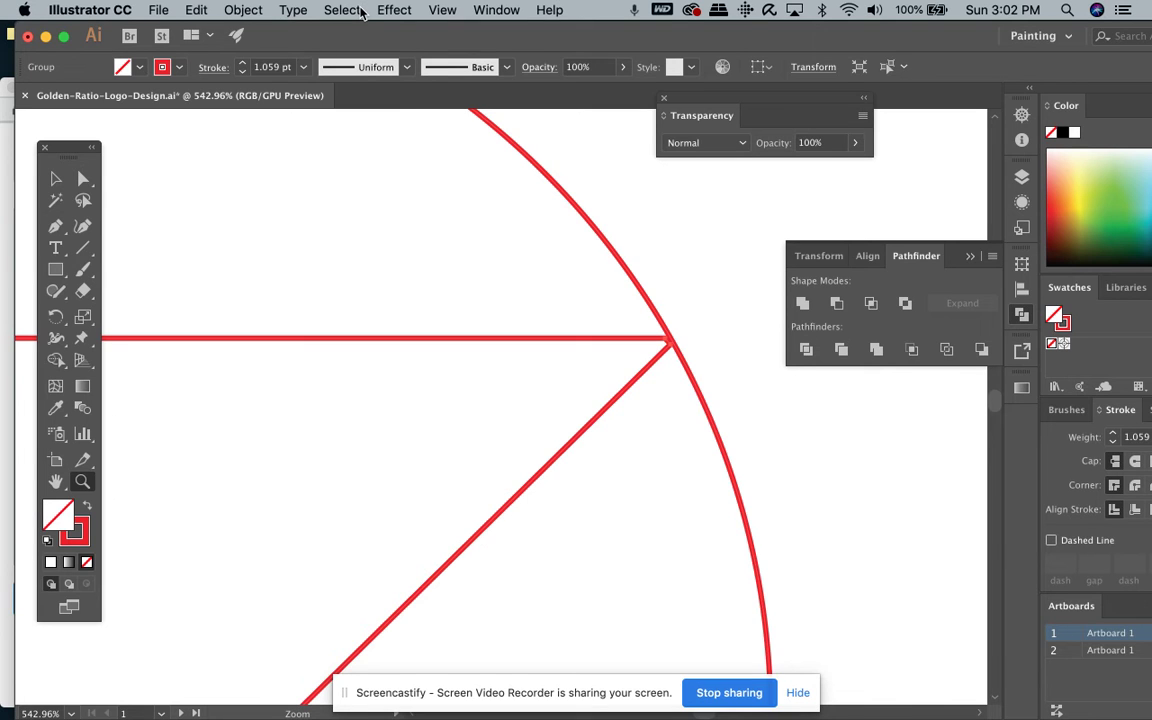
pyautogui.press('super+y')
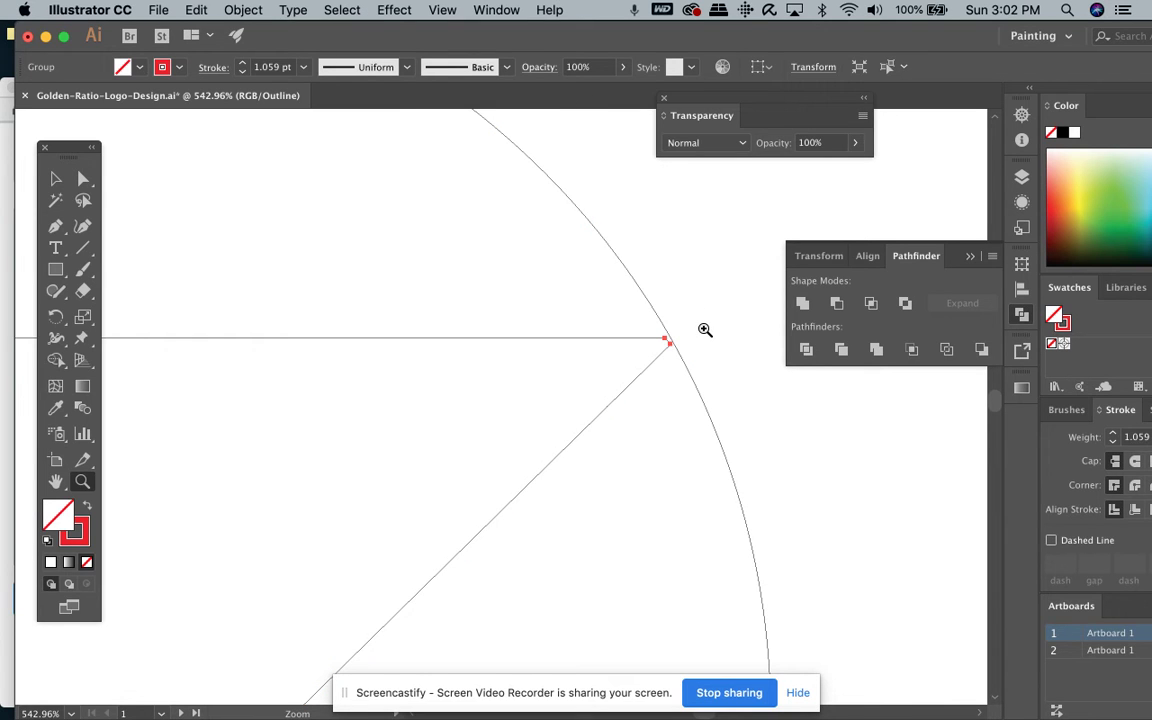
pyautogui.press('super+minus')
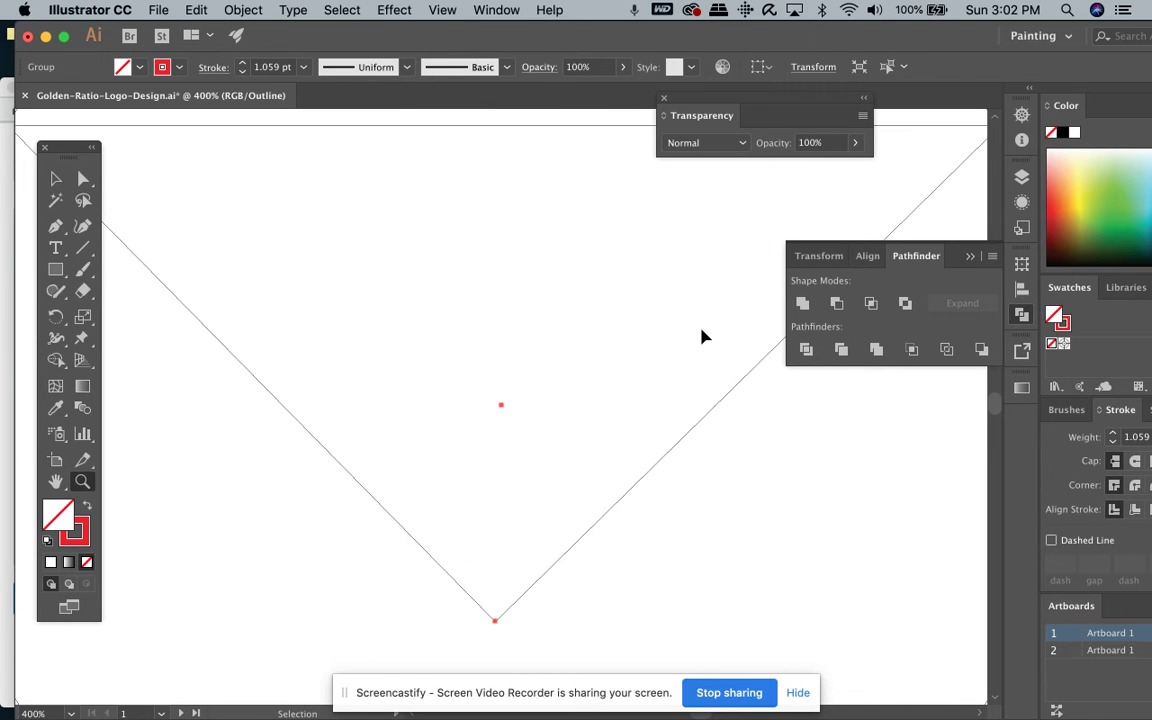
pyautogui.hscroll(10, 702, 330)
pyautogui.scroll(3, 702, 330)
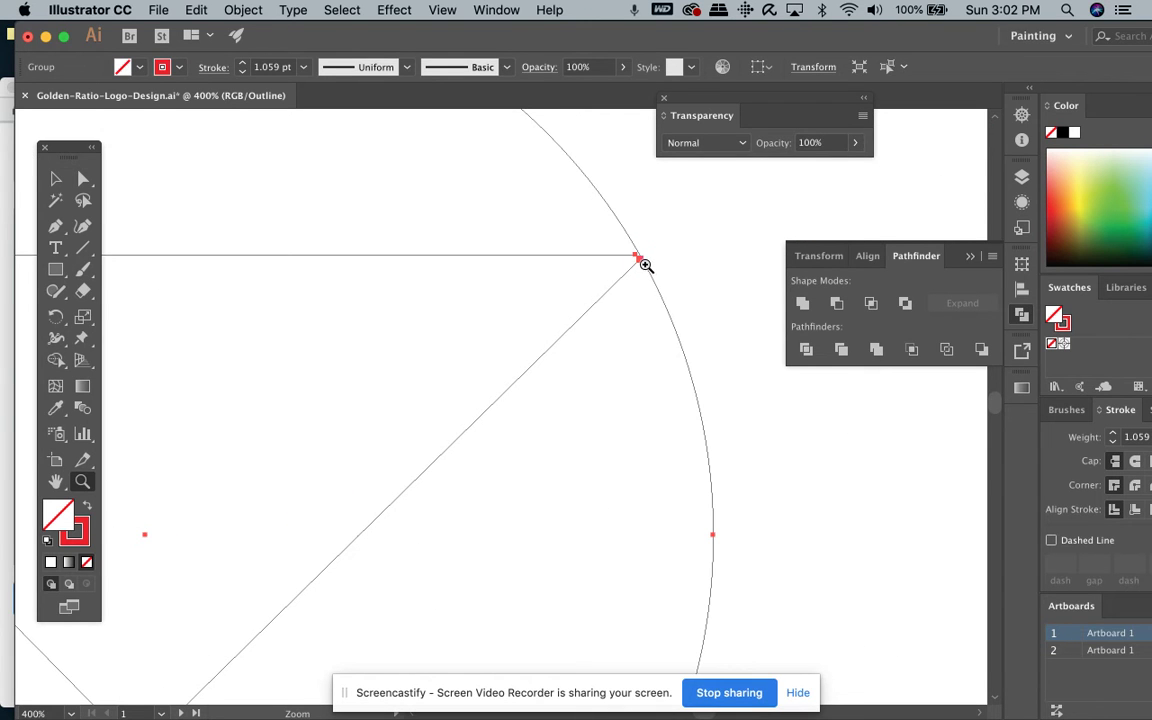
pyautogui.press('v')
pyautogui.click(643, 258)
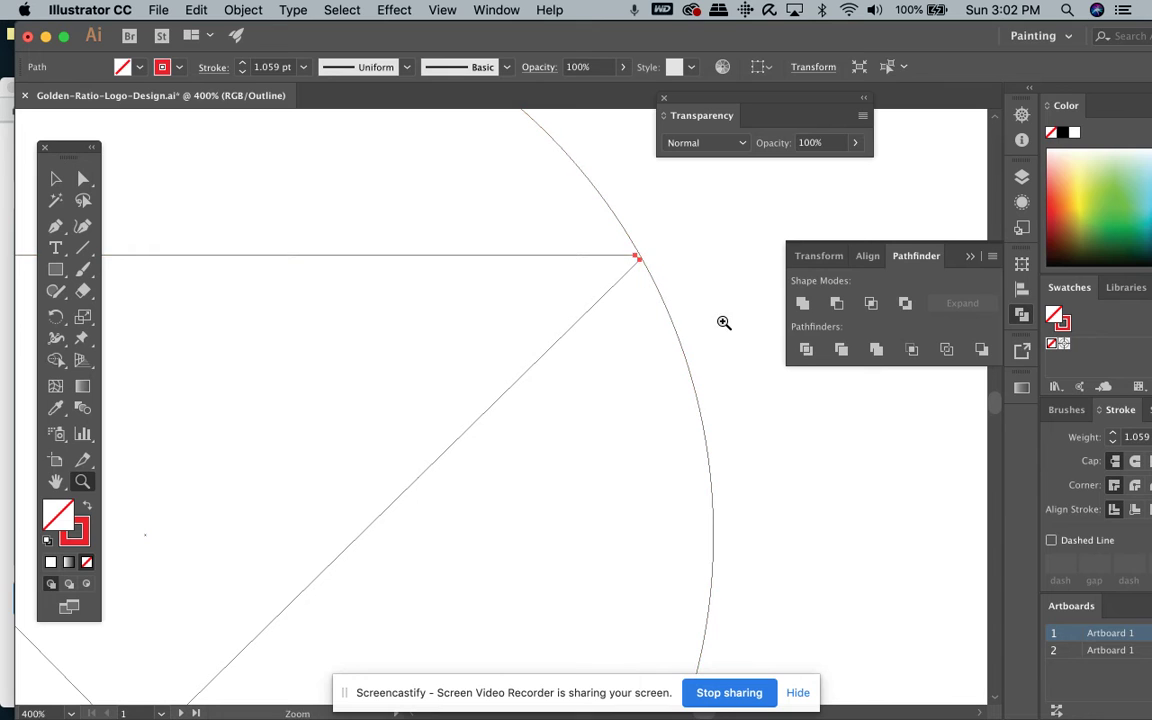
# - Undo the grouping, the upward moves of the triangle and the enlargement of the circle and triangle
pyautogui.press('super+z')
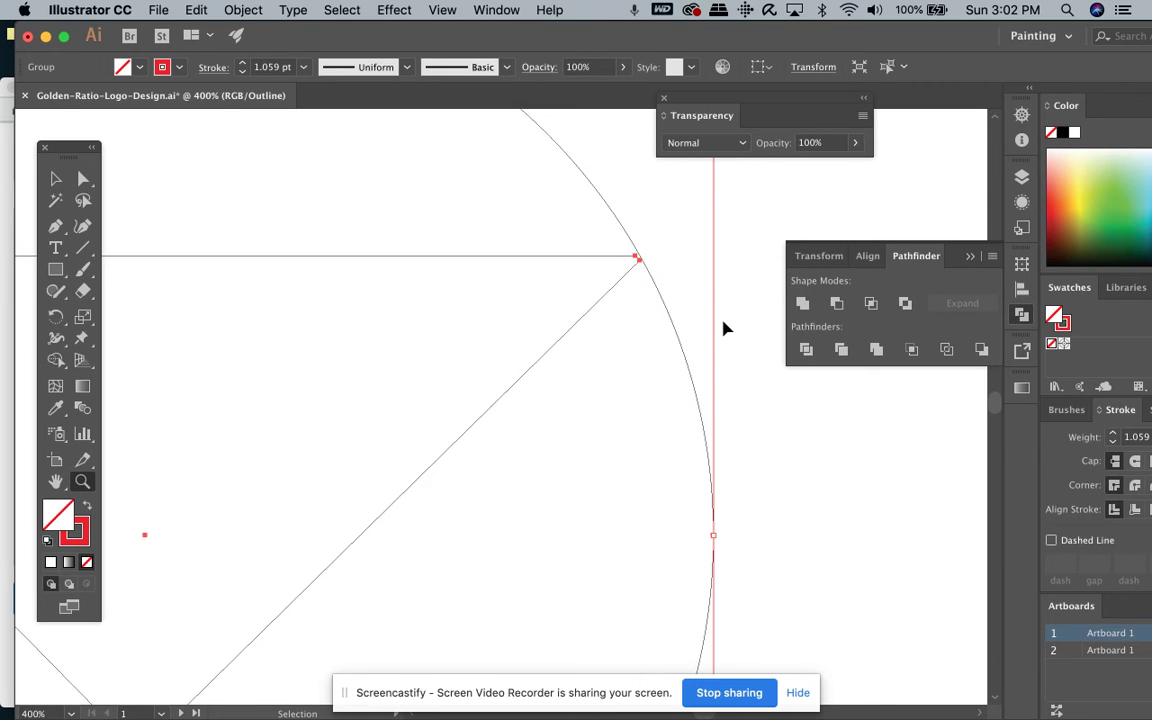
pyautogui.press('super+z')
pyautogui.hscroll(10, 726, 328)
pyautogui.scroll(8, 726, 328)
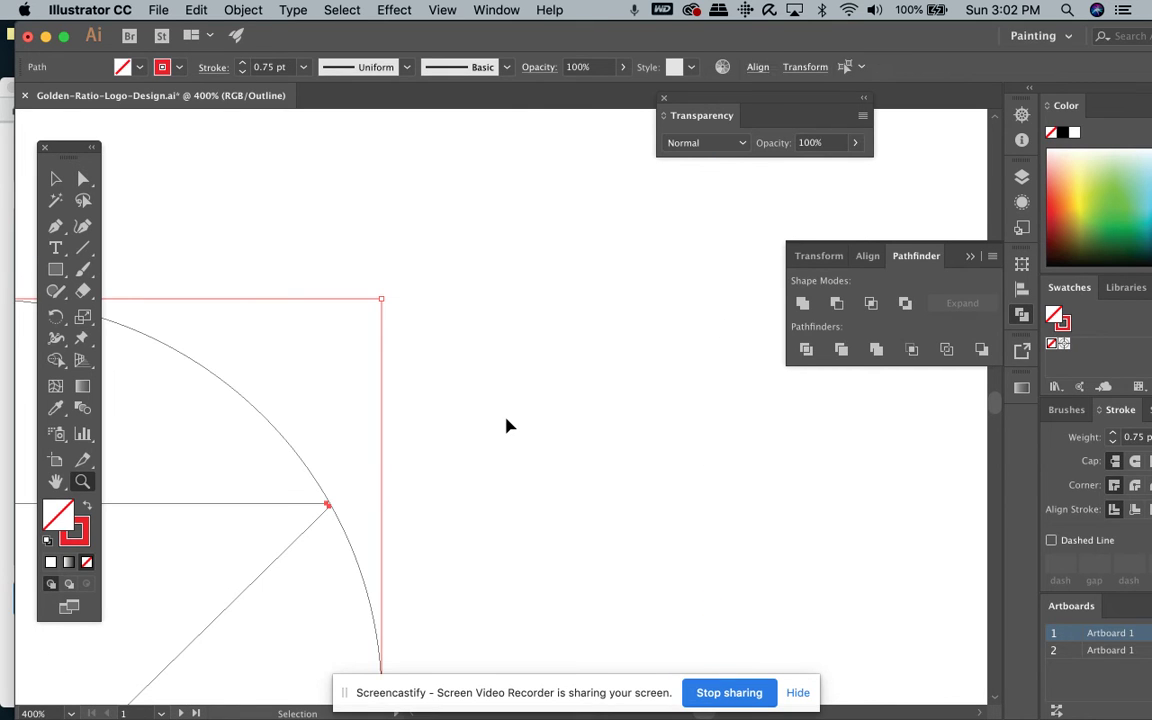
pyautogui.press('super+z')
pyautogui.click(57, 179)
pyautogui.press('super+z')
pyautogui.press('super+z')
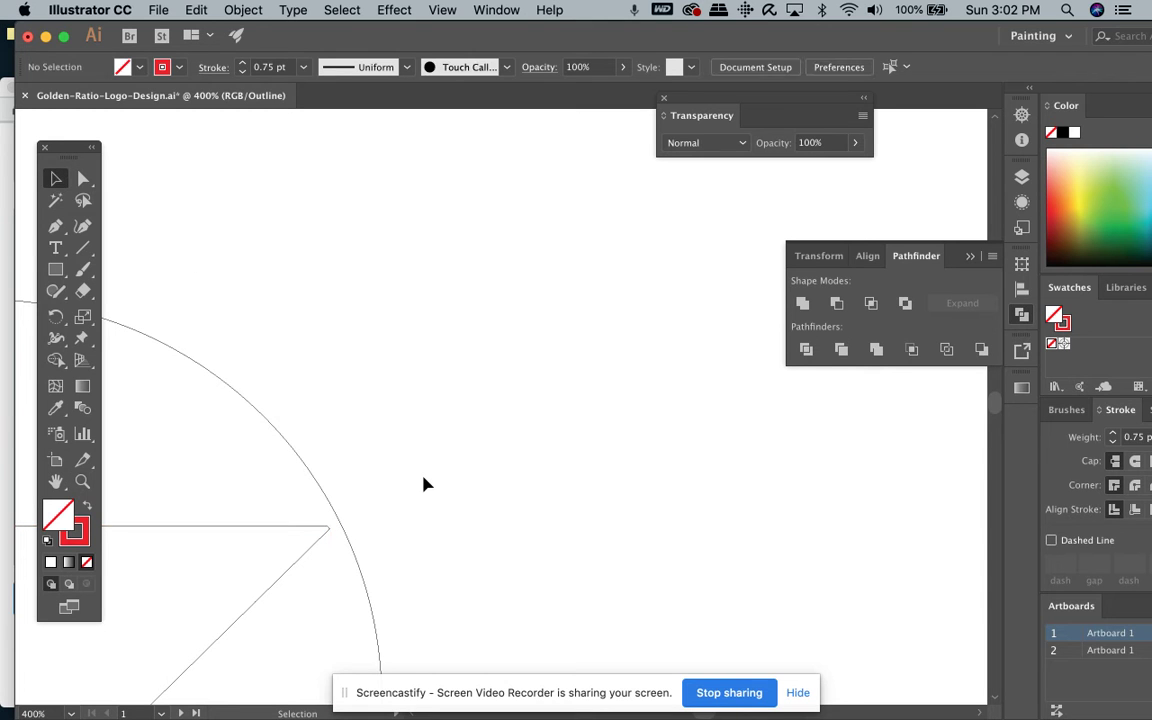
pyautogui.press('super+z')
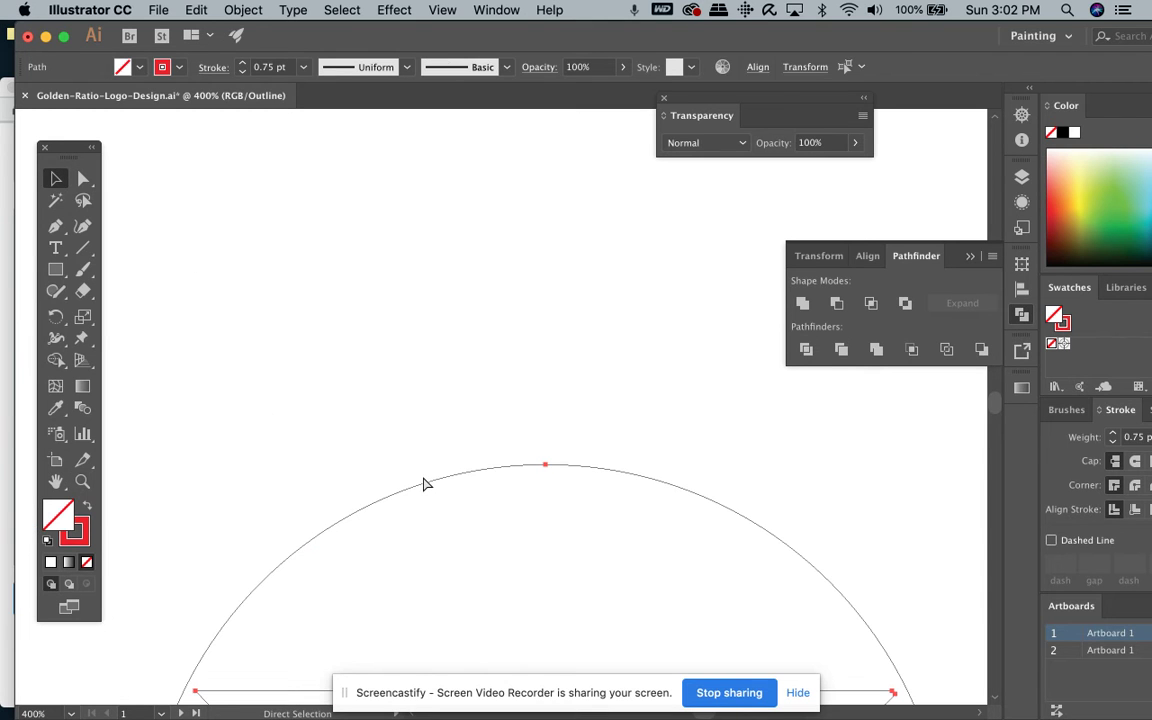
# - Undo further edits, back to before the triangle was placed inside the circle
pyautogui.click(424, 484)
pyautogui.scroll(-5, 424, 484)
pyautogui.hscroll(2, 424, 484)
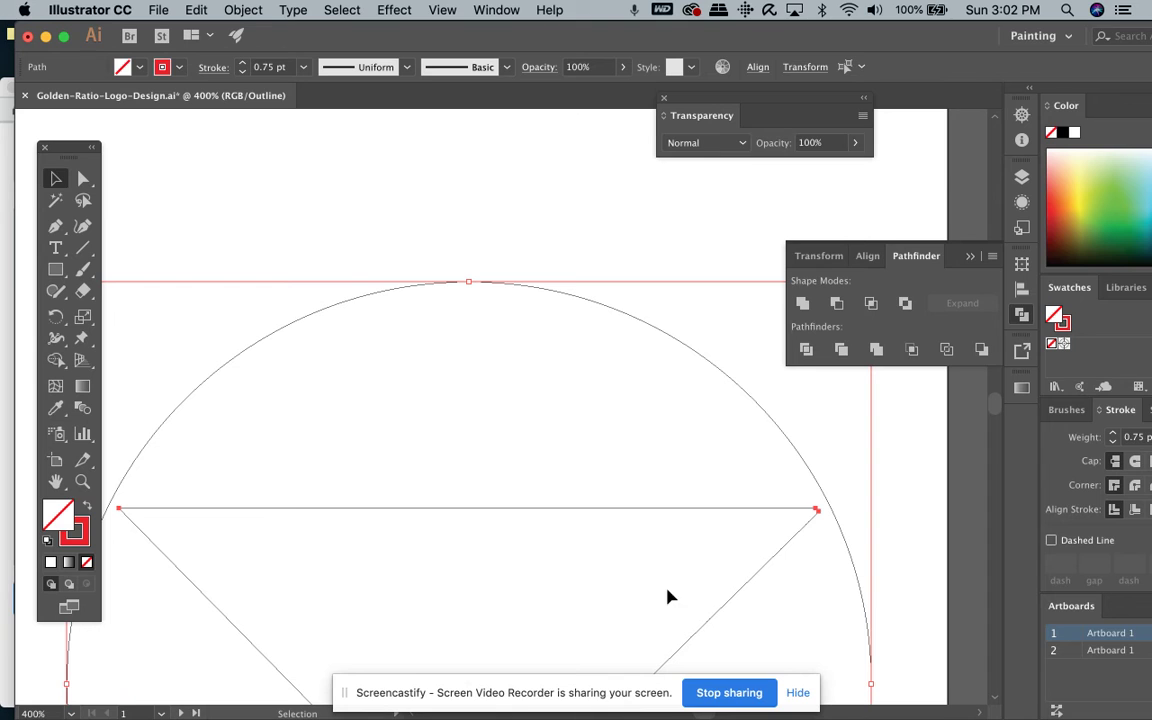
pyautogui.press('a')
pyautogui.click(823, 522)
pyautogui.press('Delete')
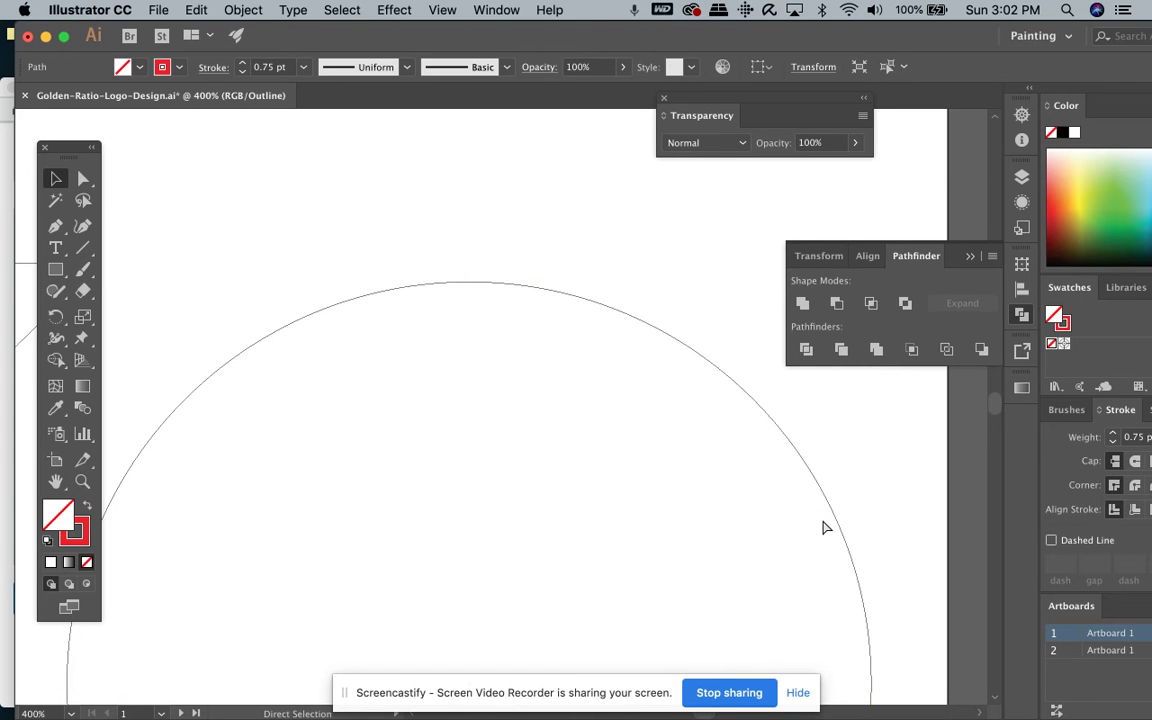
pyautogui.scroll(-5, 712, 527)
pyautogui.hscroll(1, 712, 527)
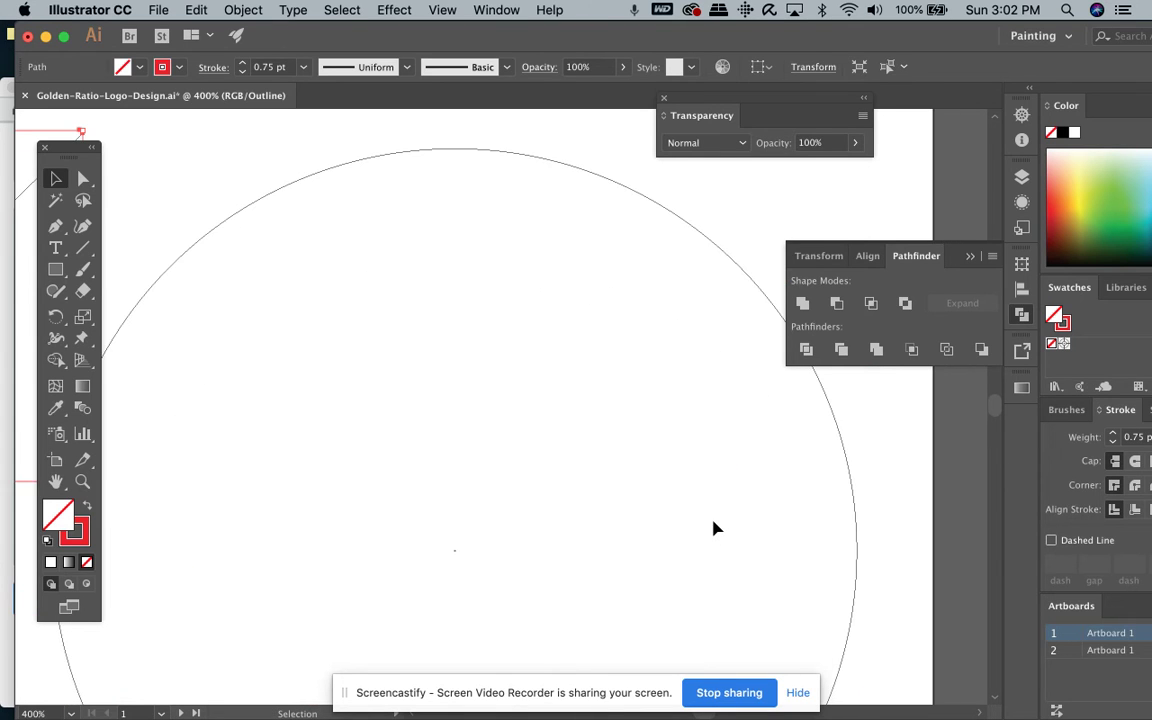
pyautogui.press('v')
pyautogui.press('super+0')
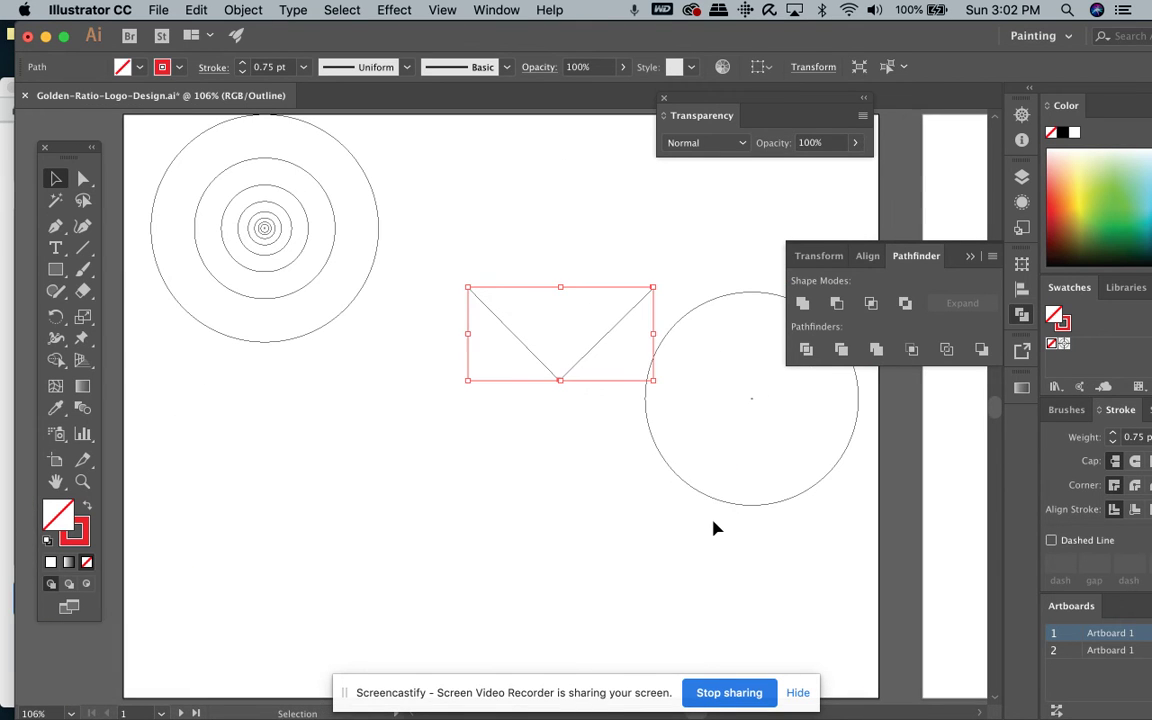
# - Examine the triangle's upper-right corner in outline view to check whether it comes to a clean point
pyautogui.click(596, 416)
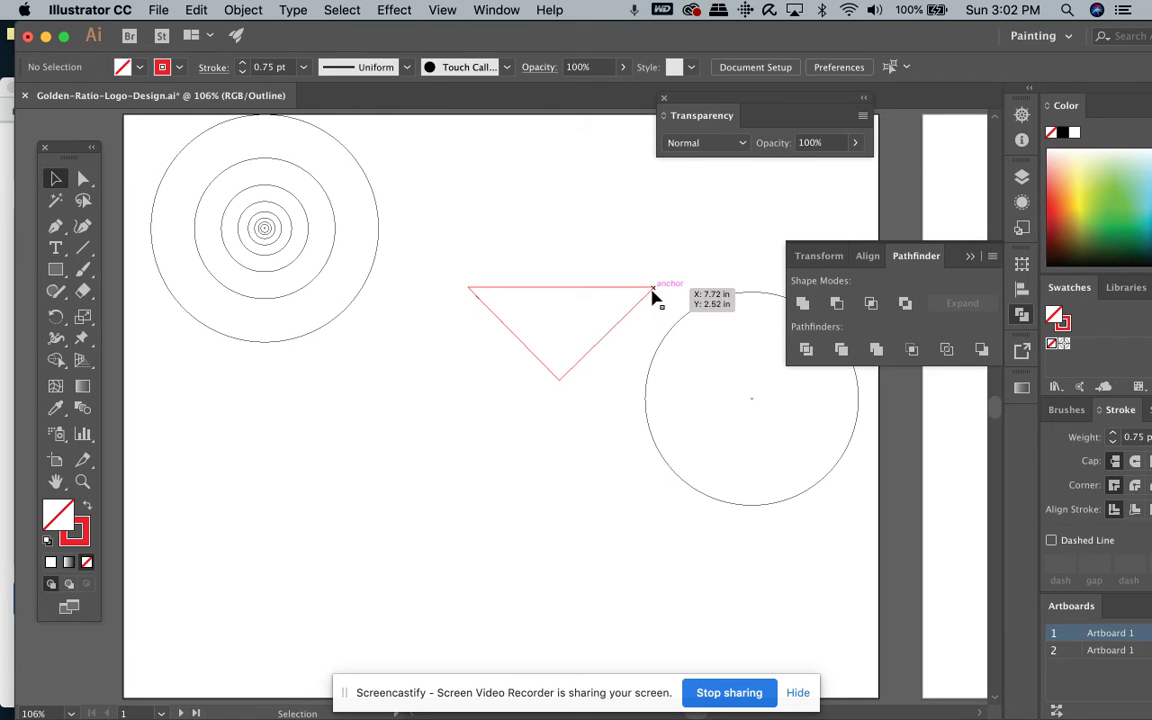
pyautogui.click(82, 481)
pyautogui.moveTo(642, 275); pyautogui.dragTo(733, 328)
pyautogui.hscroll(-5, 670, 379)
pyautogui.scroll(1, 670, 379)
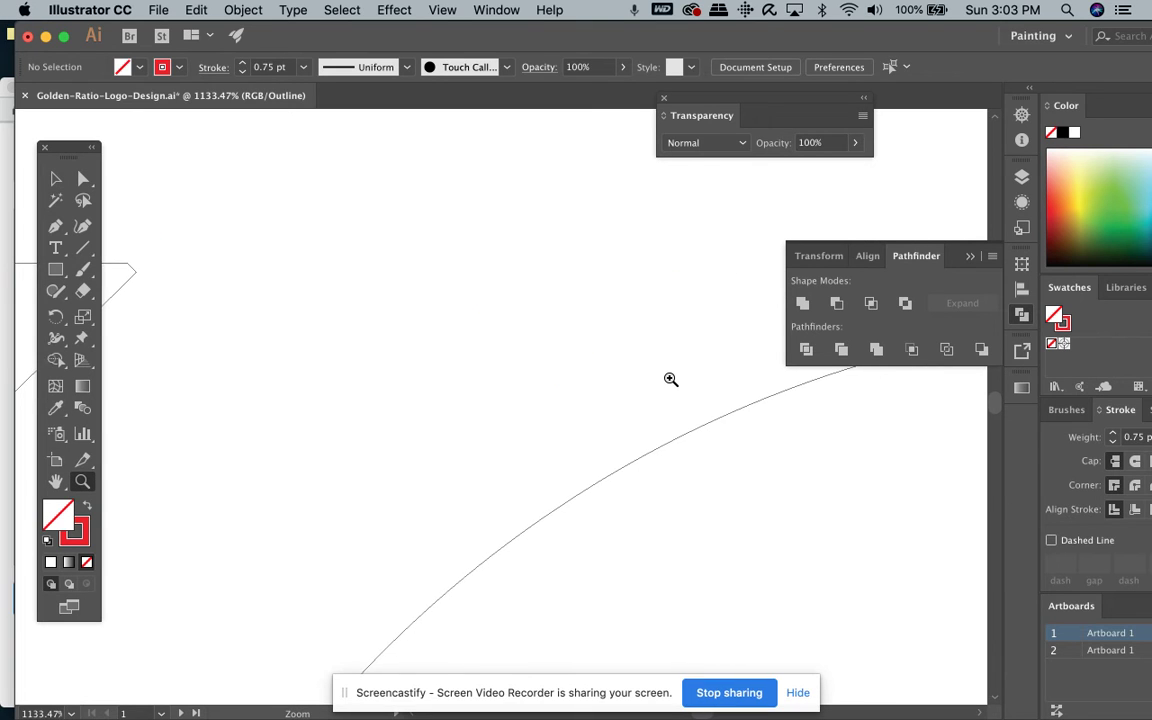
pyautogui.hscroll(-3, 452, 385)
pyautogui.scroll(-2, 452, 385)
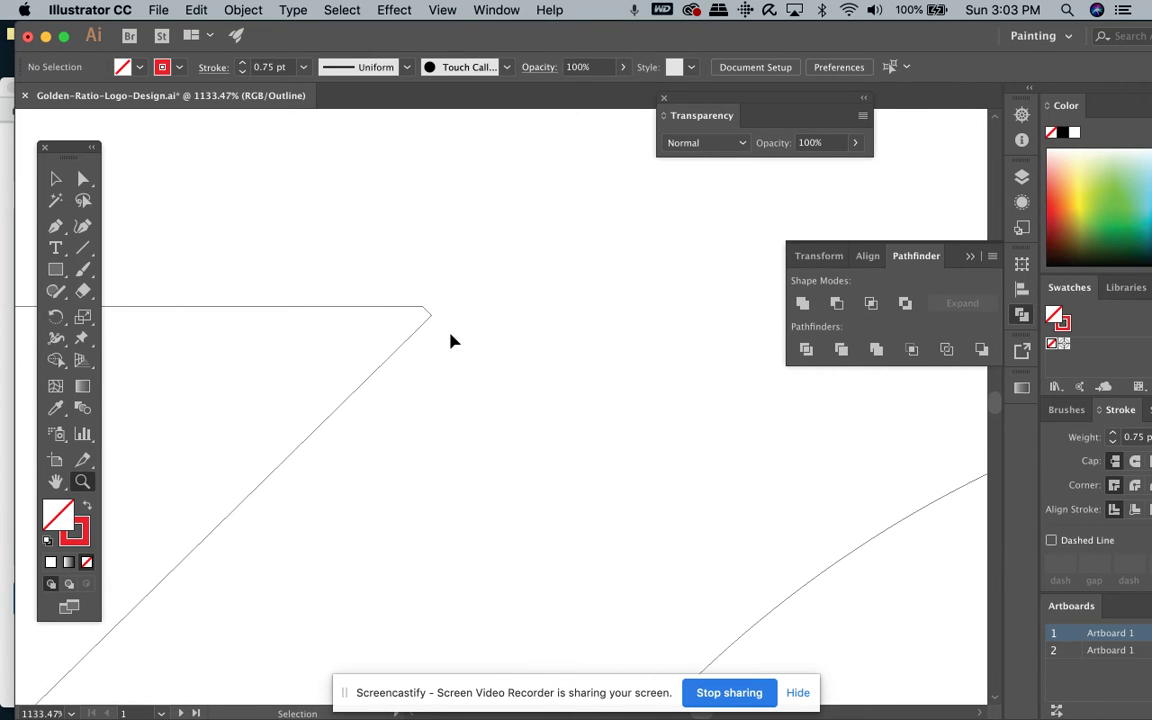
# - Undo the cut that formed the triangle, check the rectangle's edge against the diamond's side corners, and return to preview view
pyautogui.keyDown('super'); pyautogui.click(450, 337); pyautogui.keyUp('super')
pyautogui.hscroll(-5, 506, 357)
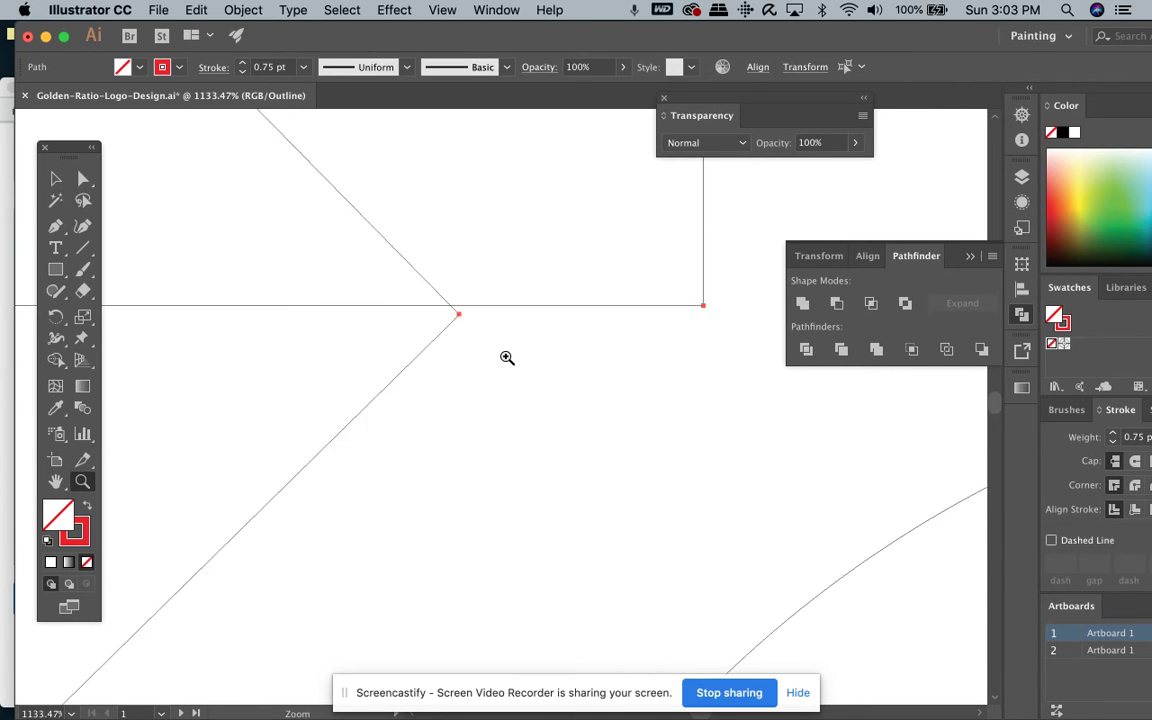
pyautogui.hscroll(-10, 506, 357)
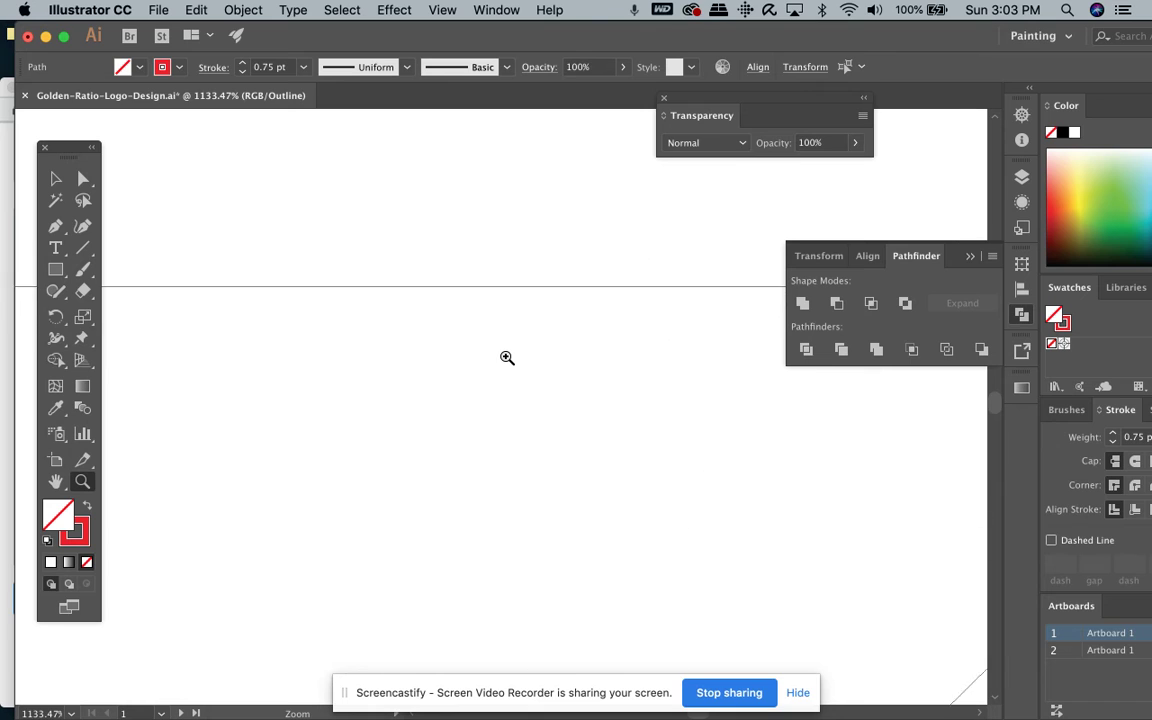
pyautogui.hscroll(-10, 506, 357)
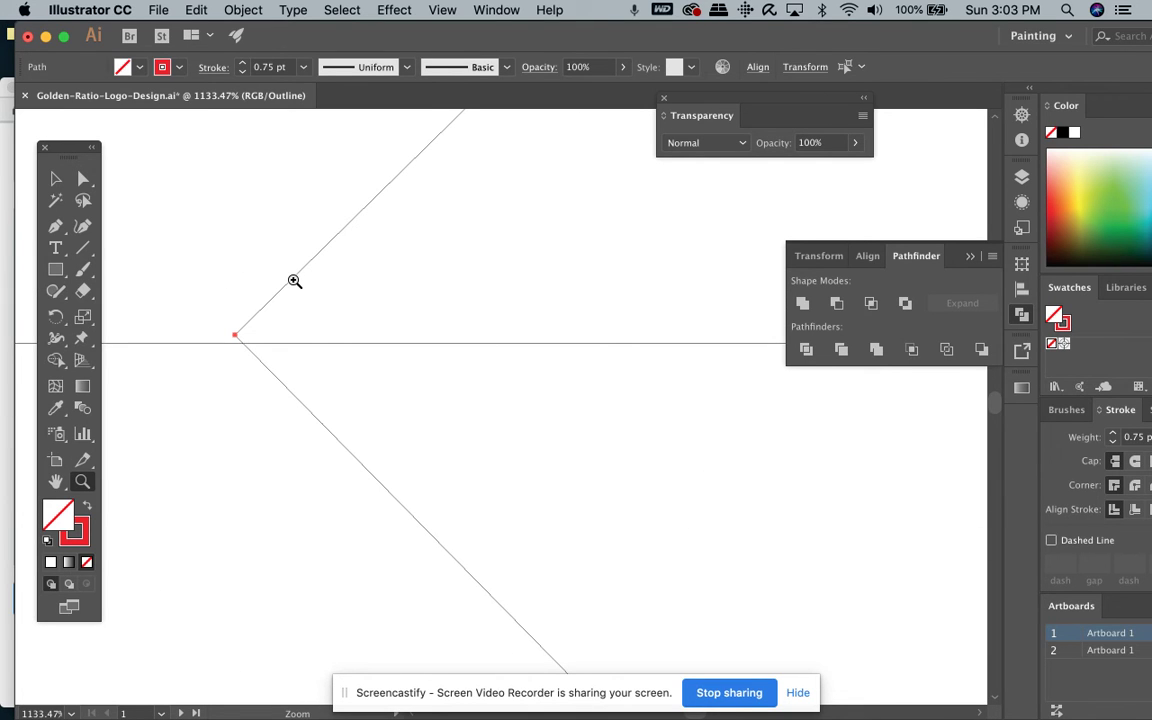
pyautogui.press('super+0')
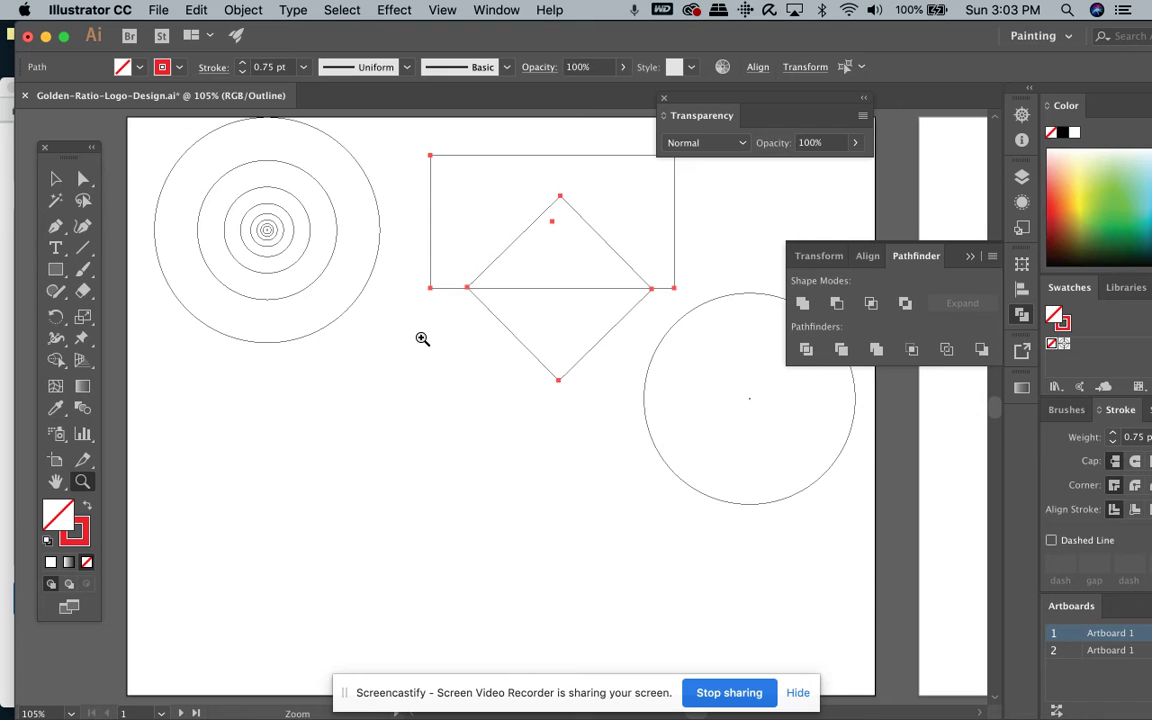
pyautogui.press('v')
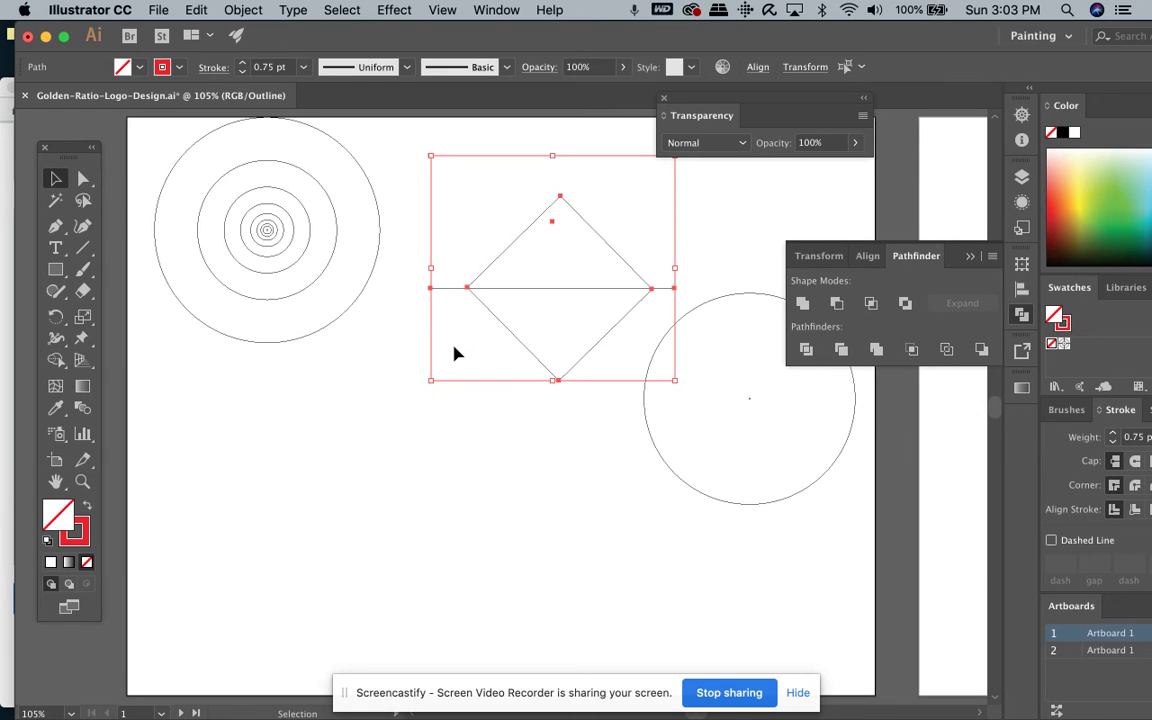
pyautogui.press('super+y')
pyautogui.click(537, 446)
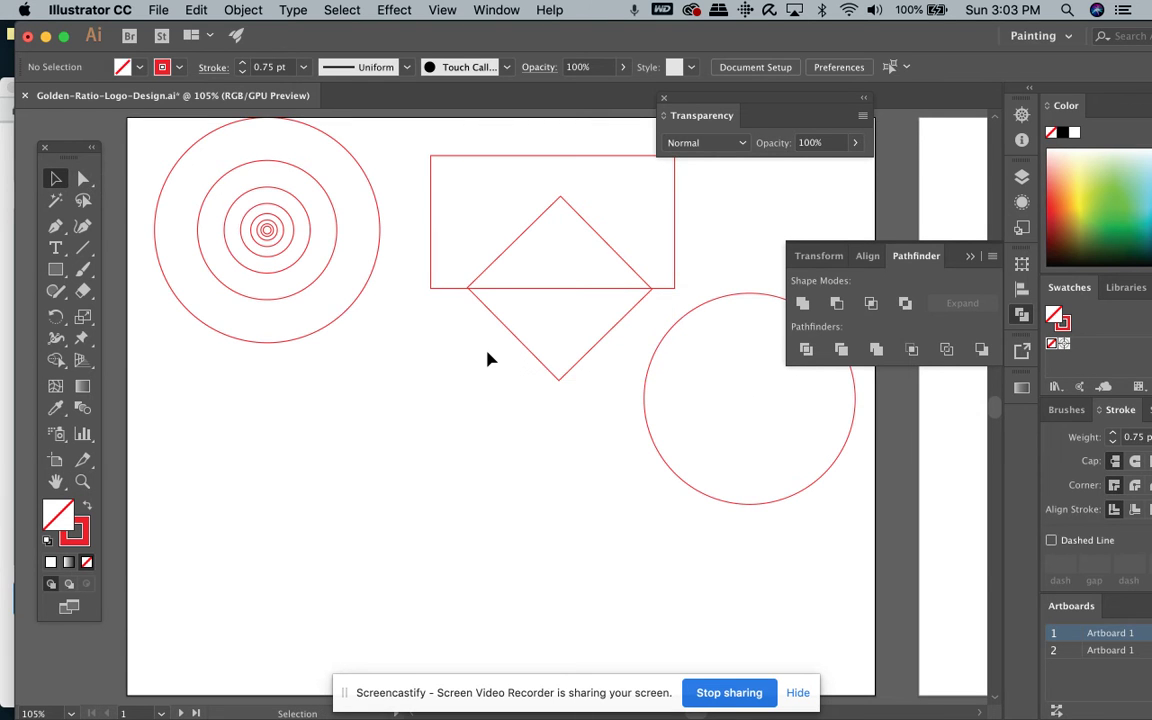
# - Remove the rectangle and restore the diamond to its upright, unrotated square
pyautogui.hscroll(5, 488, 360)
pyautogui.click(456, 354)
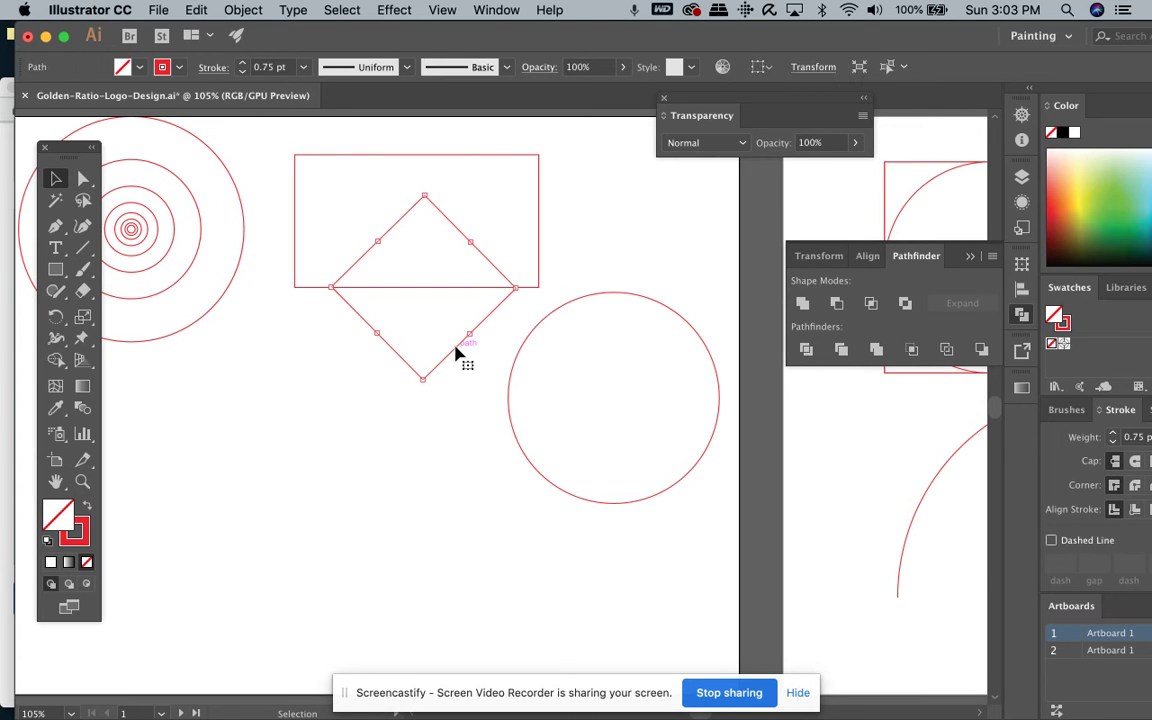
pyautogui.press('a')
pyautogui.press('Delete')
pyautogui.press('super+d')
pyautogui.press('v')
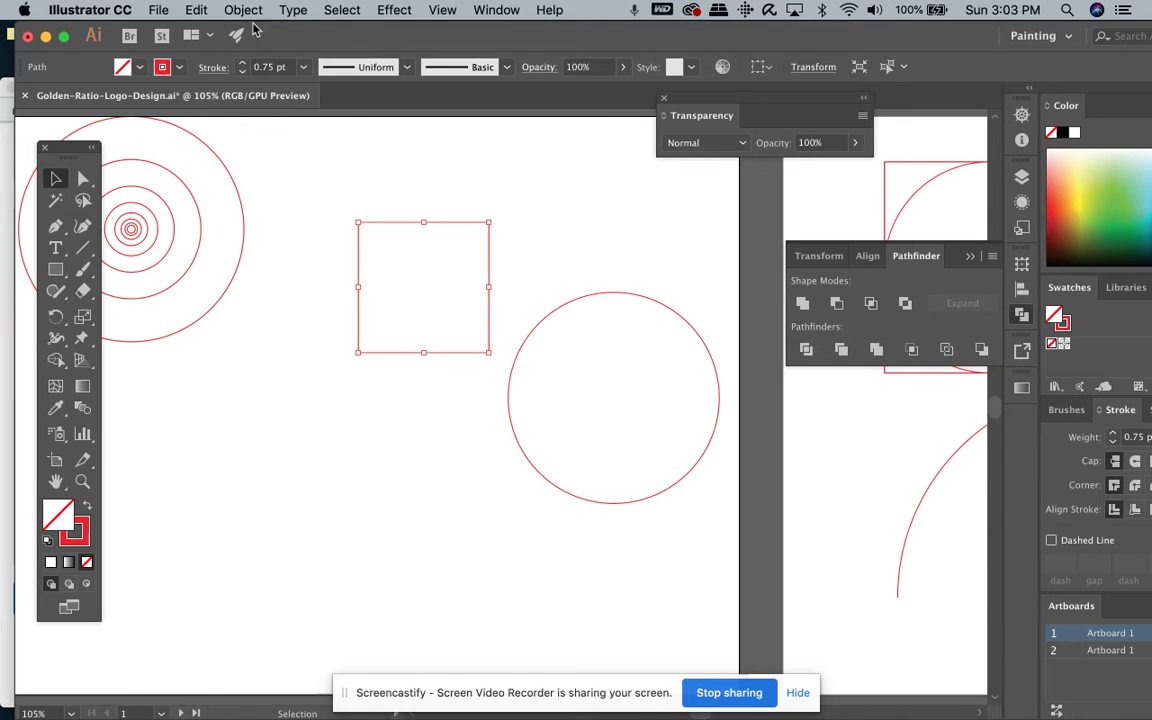
# - Turn the square into a diamond standing on its corner, using the Rotate command instead of a freehand rotation
pyautogui.moveTo(497, 214); pyautogui.dragTo(525, 293)
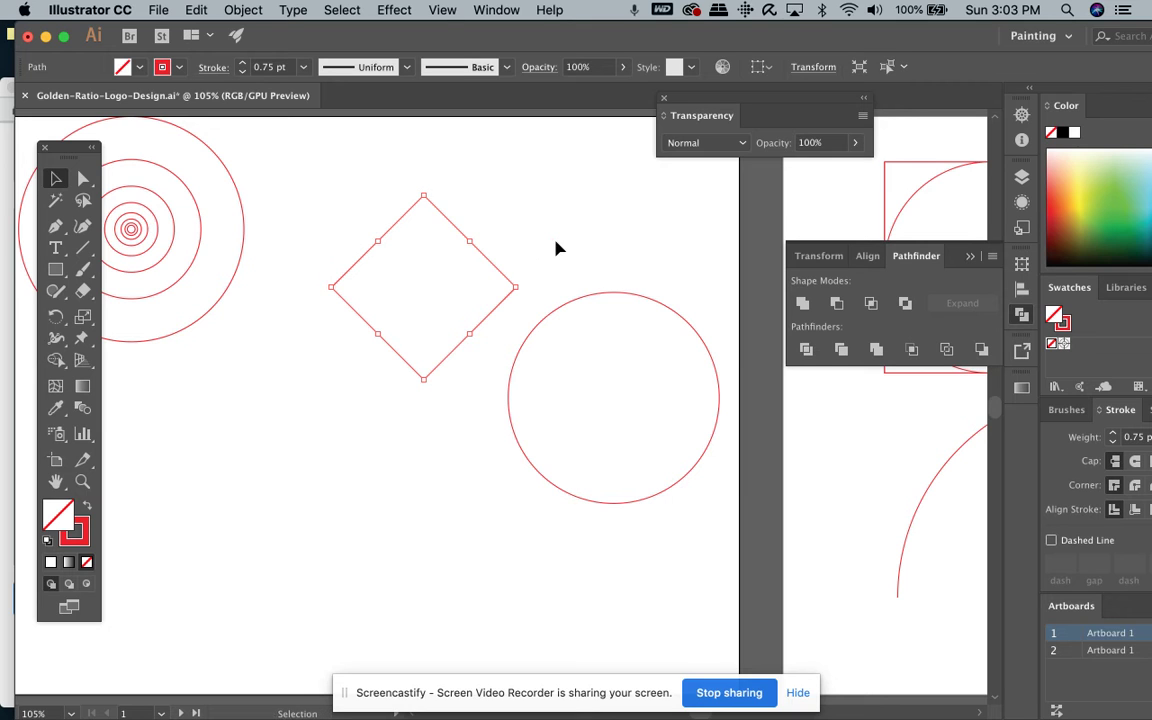
pyautogui.press('super+z')
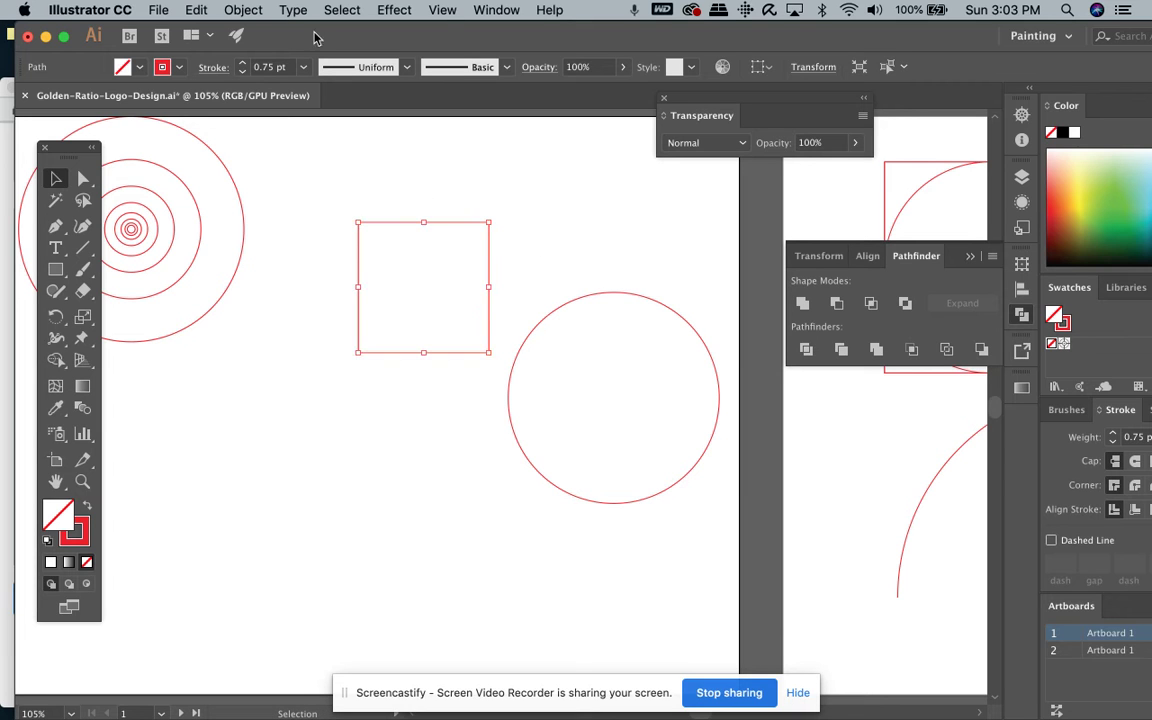
pyautogui.click(243, 10)
pyautogui.moveTo(265, 31)
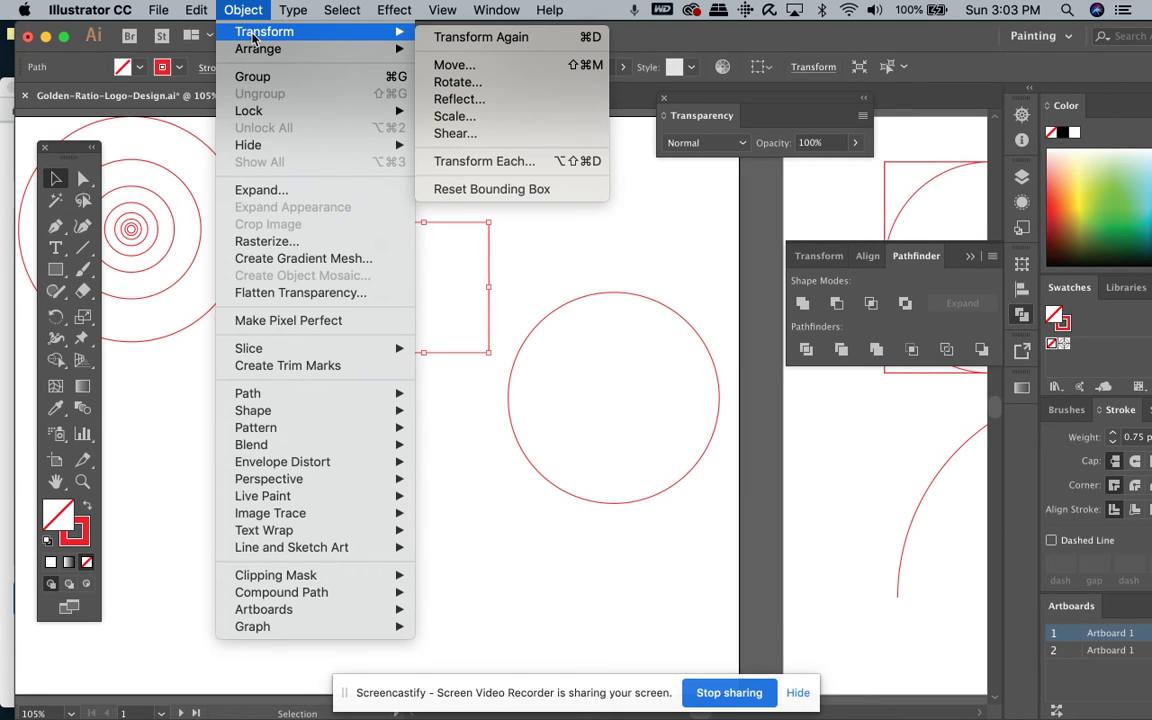
pyautogui.click(457, 82)
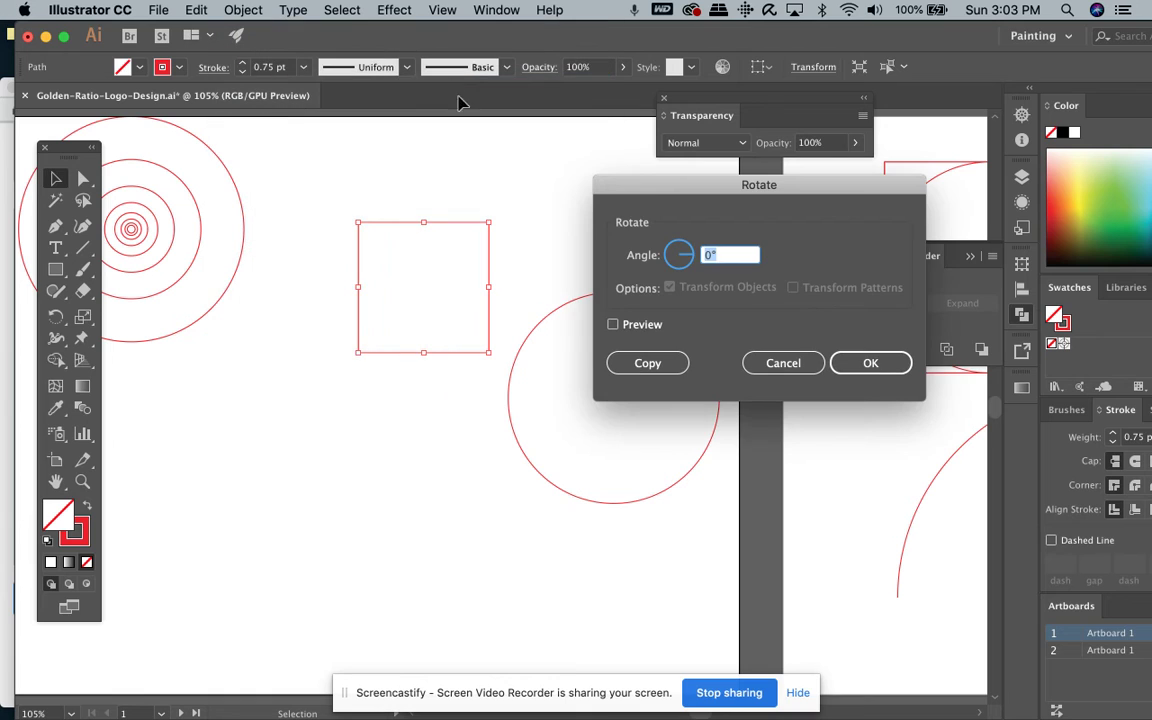
pyautogui.press('Tab')
pyautogui.press('Return')
# - Draw a rectangle over the diamond's upper half with its lower edge through the side corners, and check the right junction
pyautogui.click(55, 269)
pyautogui.moveTo(315, 157); pyautogui.dragTo(552, 286)
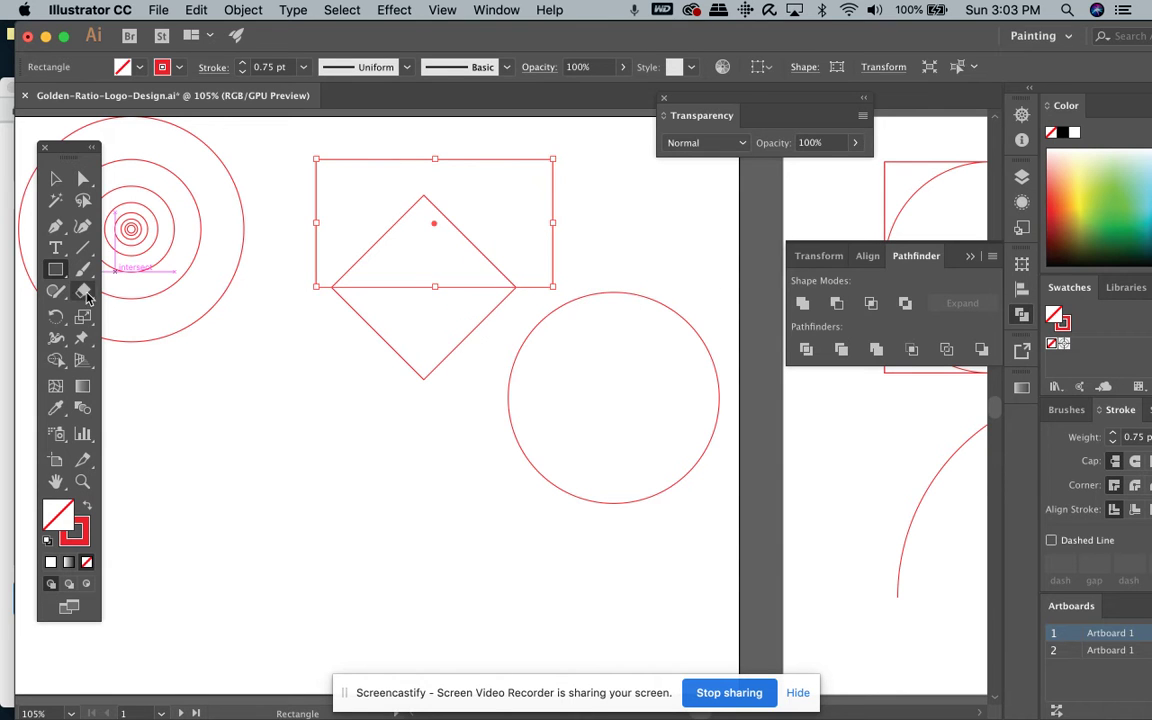
pyautogui.click(82, 481)
pyautogui.moveTo(501, 278); pyautogui.dragTo(742, 436)
pyautogui.moveTo(570, 331); pyautogui.dragTo(690, 439)
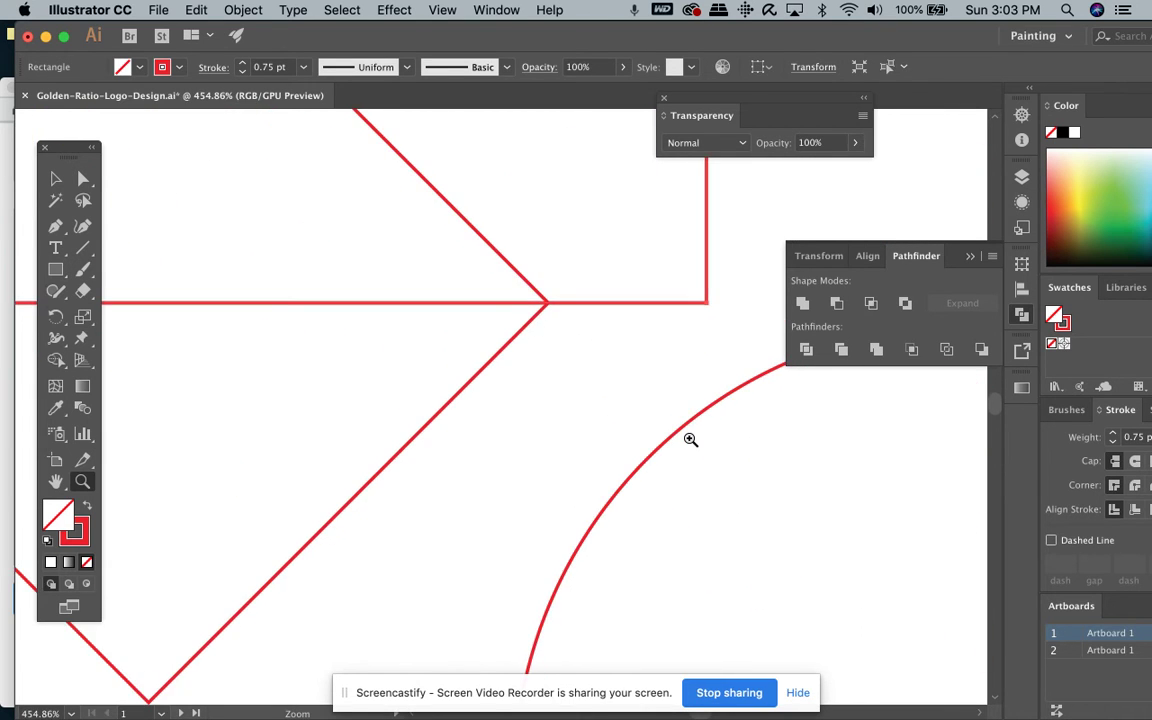
pyautogui.moveTo(559, 318); pyautogui.dragTo(716, 440)
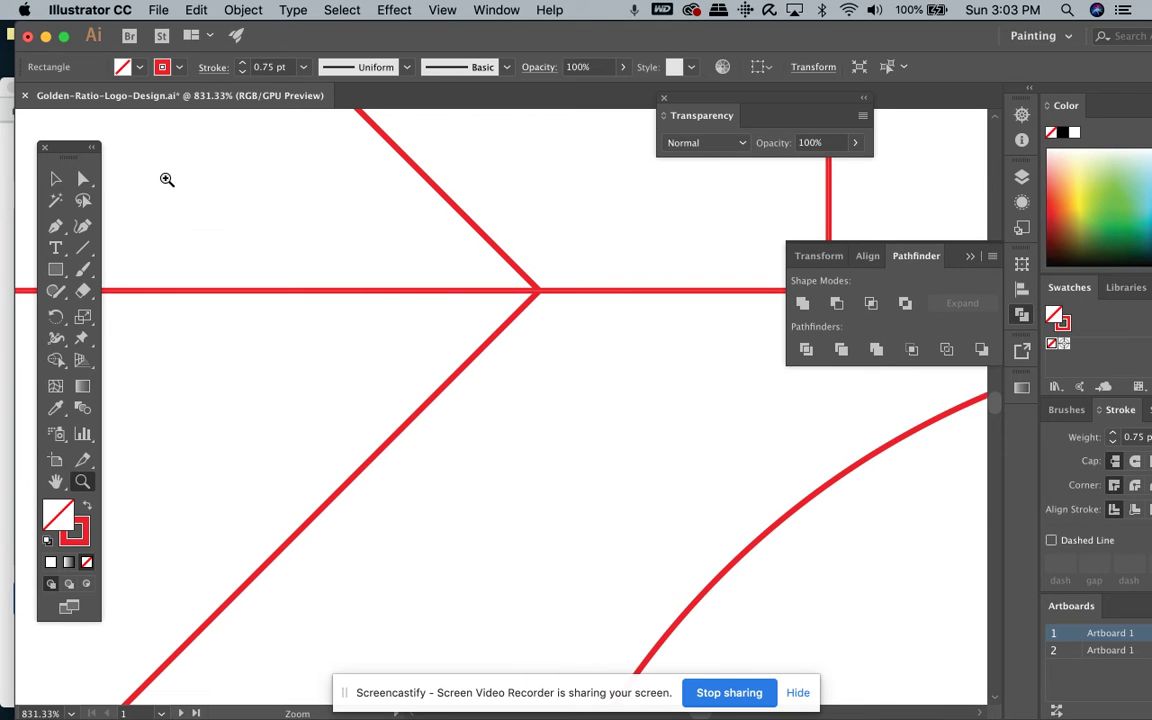
# - Subtract the rectangle from the diamond to leave a triangle pointing down
pyautogui.click(57, 181)
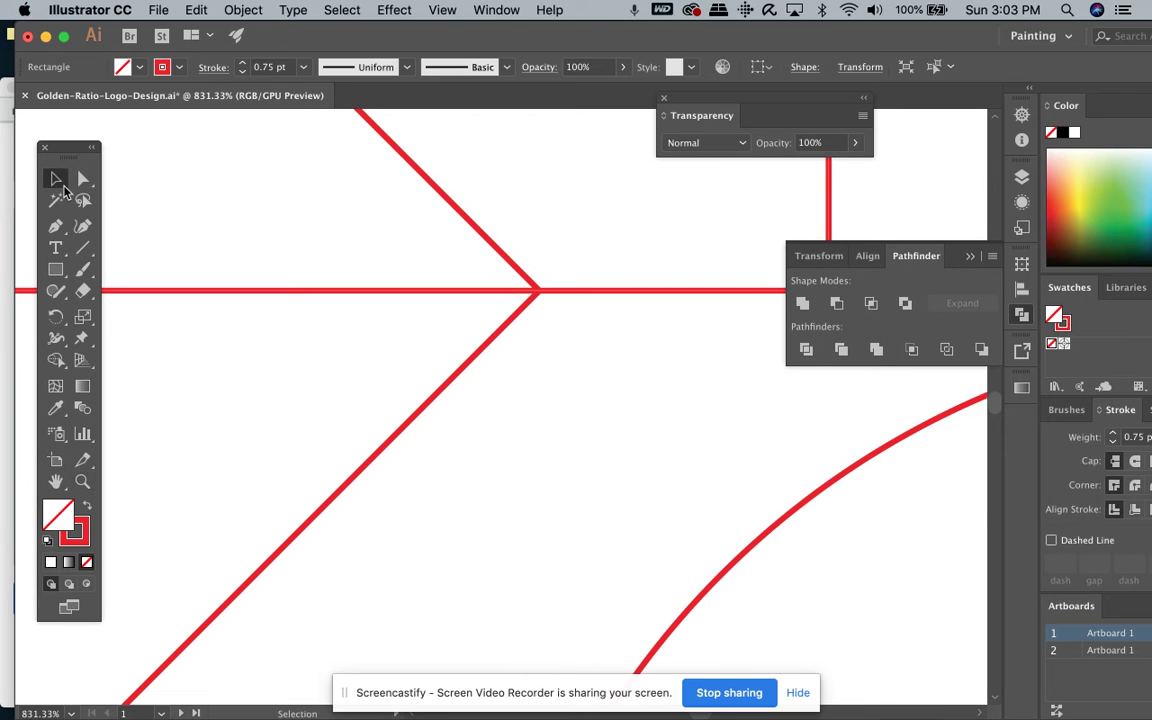
pyautogui.click(409, 211)
pyautogui.click(871, 303)
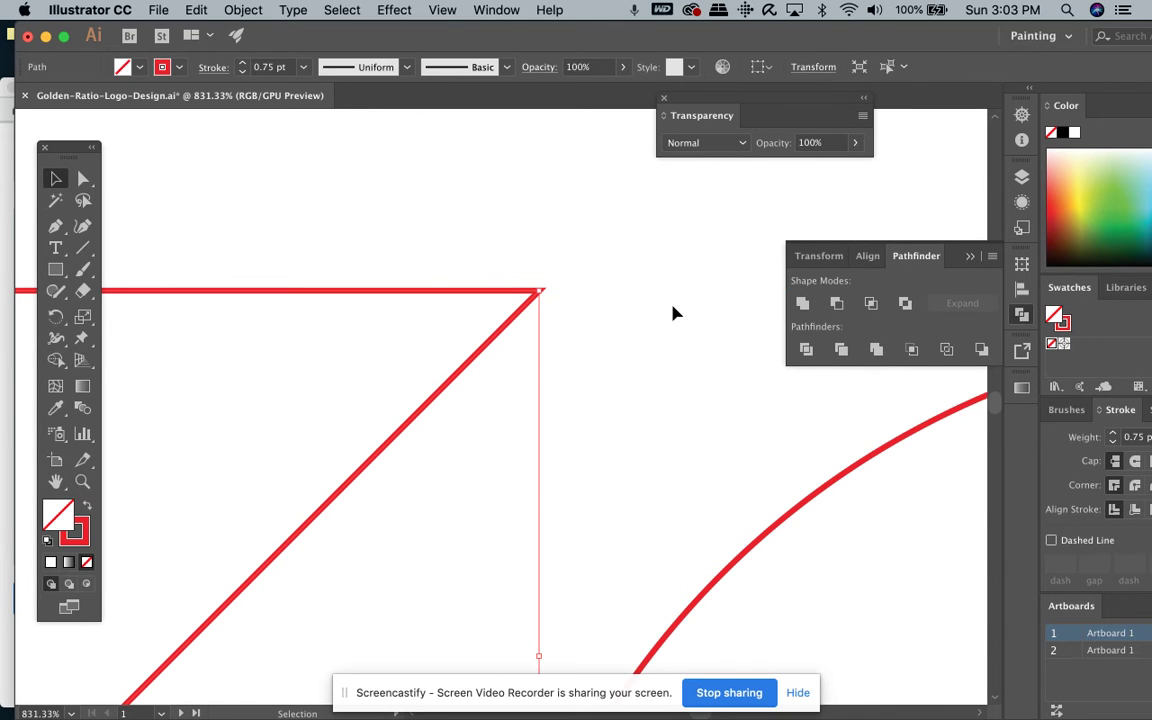
pyautogui.click(597, 311)
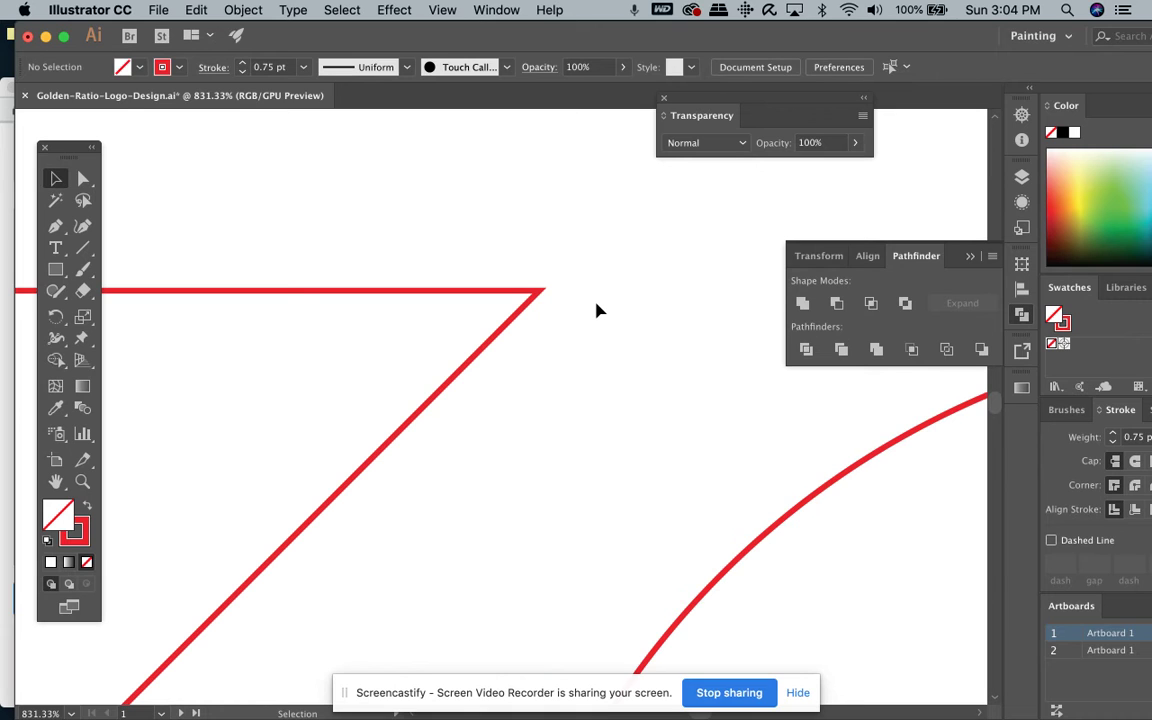
pyautogui.press('super+0')
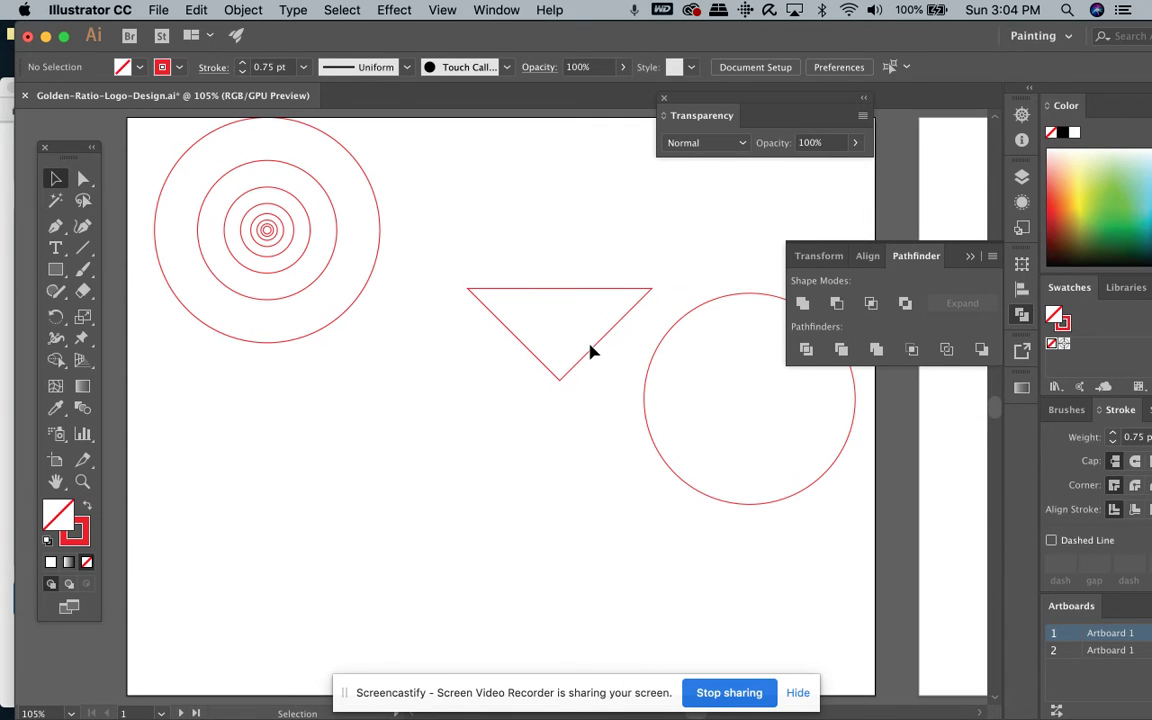
# - Move the triangle into the circle, centered horizontally, and raise it until its two upper corners touch the circle's edge
pyautogui.moveTo(607, 362); pyautogui.dragTo(783, 420)
pyautogui.hscroll(5, 780, 419)
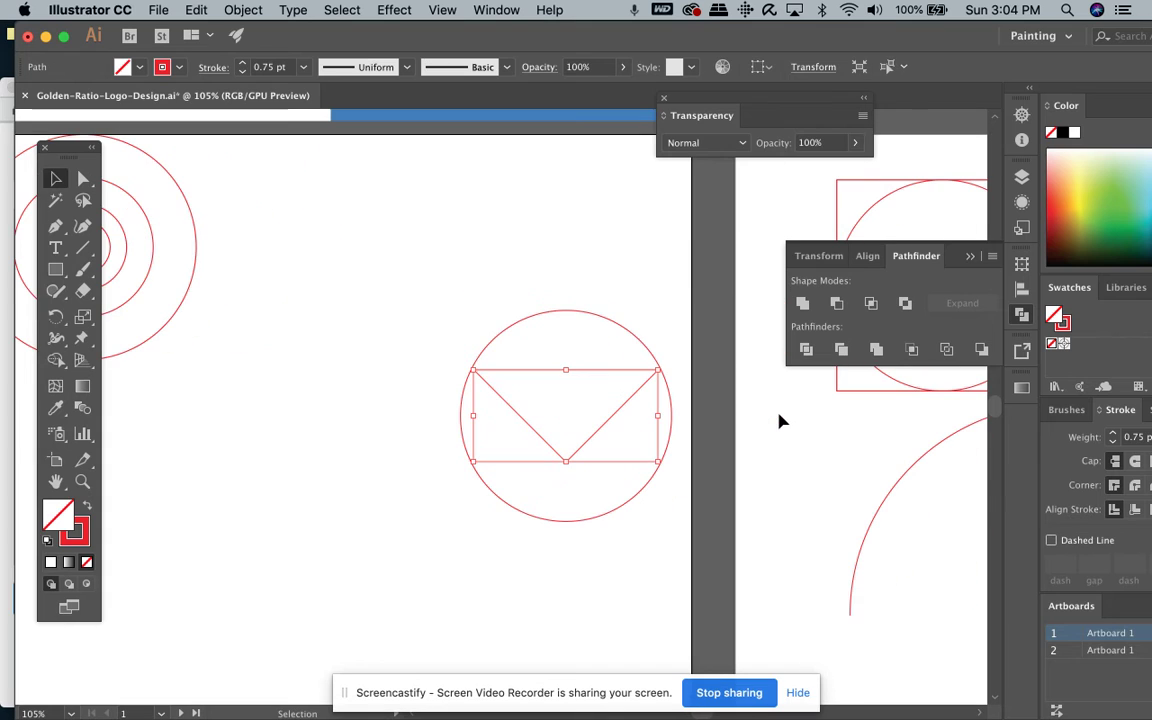
pyautogui.press('super+equal')
pyautogui.press('super+equal')
pyautogui.press('super+equal')
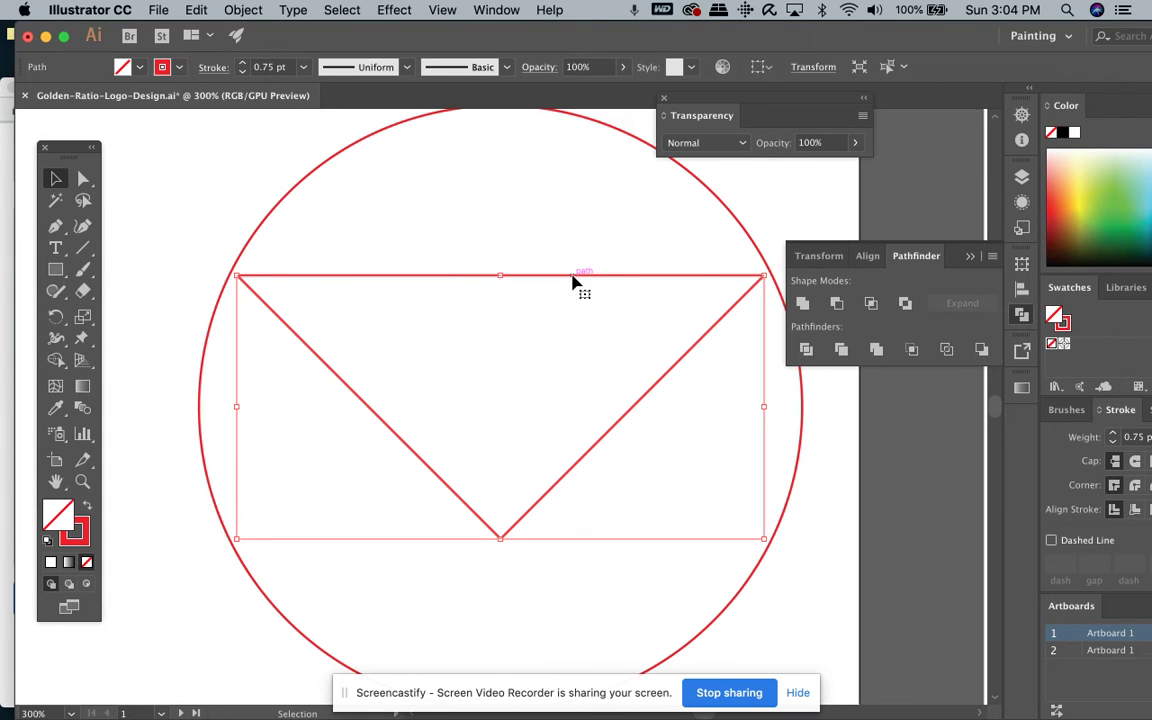
pyautogui.moveTo(573, 283); pyautogui.dragTo(573, 265)
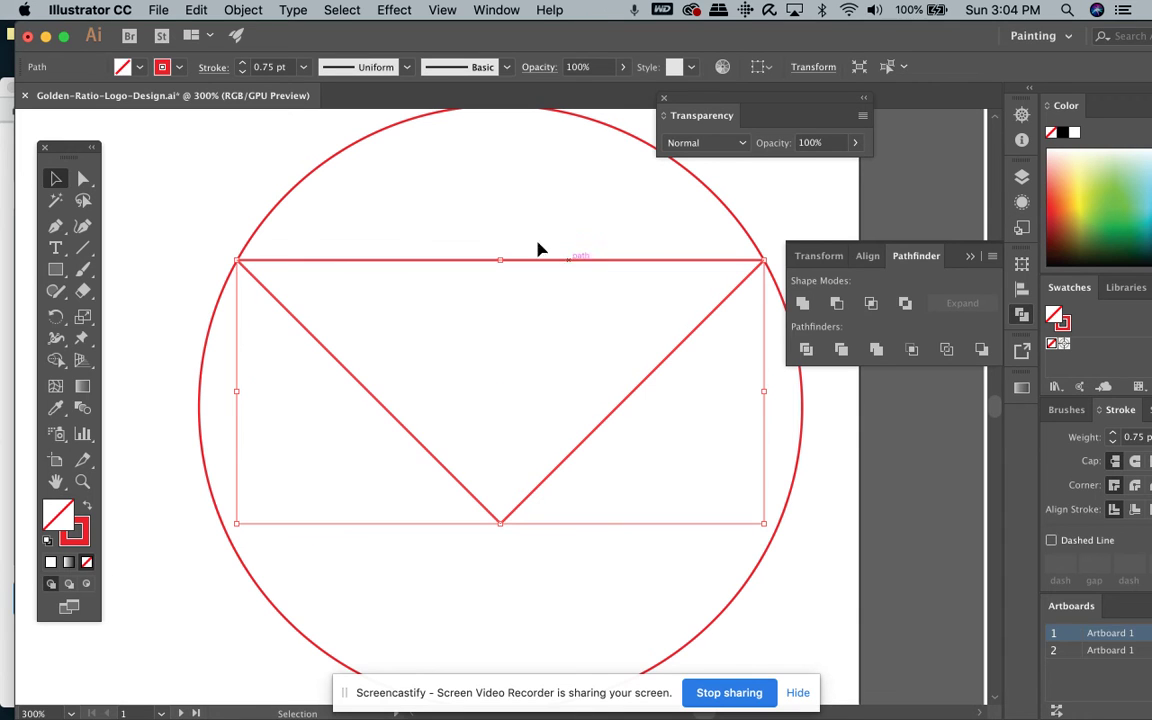
# - Select the circle and triangle together and examine in outline view how the triangle's upper-left corner meets the circle
pyautogui.moveTo(273, 162); pyautogui.dragTo(357, 372)
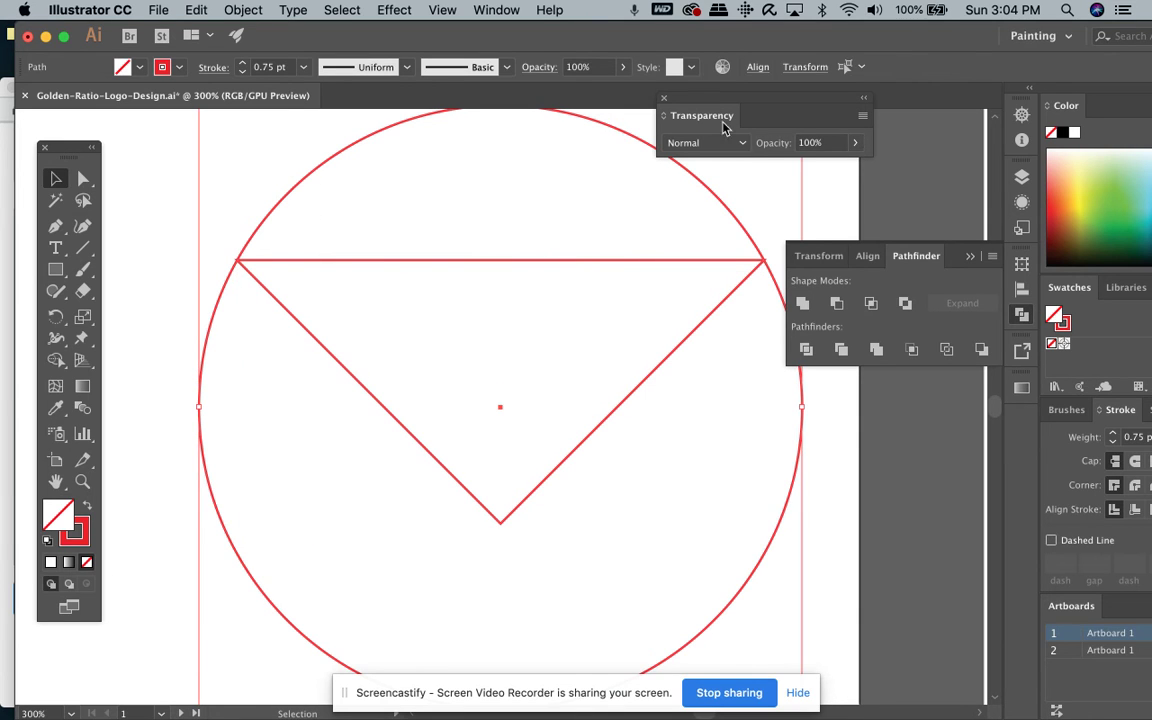
pyautogui.click(757, 67)
pyautogui.press('super+y')
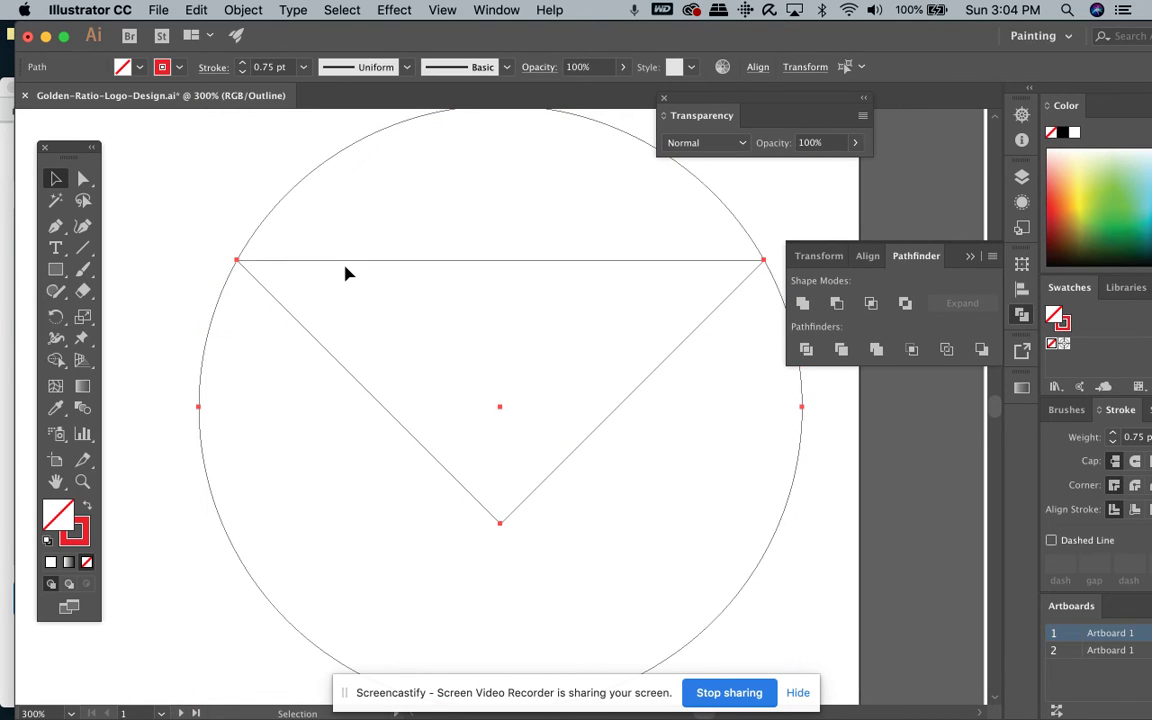
pyautogui.click(82, 481)
pyautogui.click(252, 273)
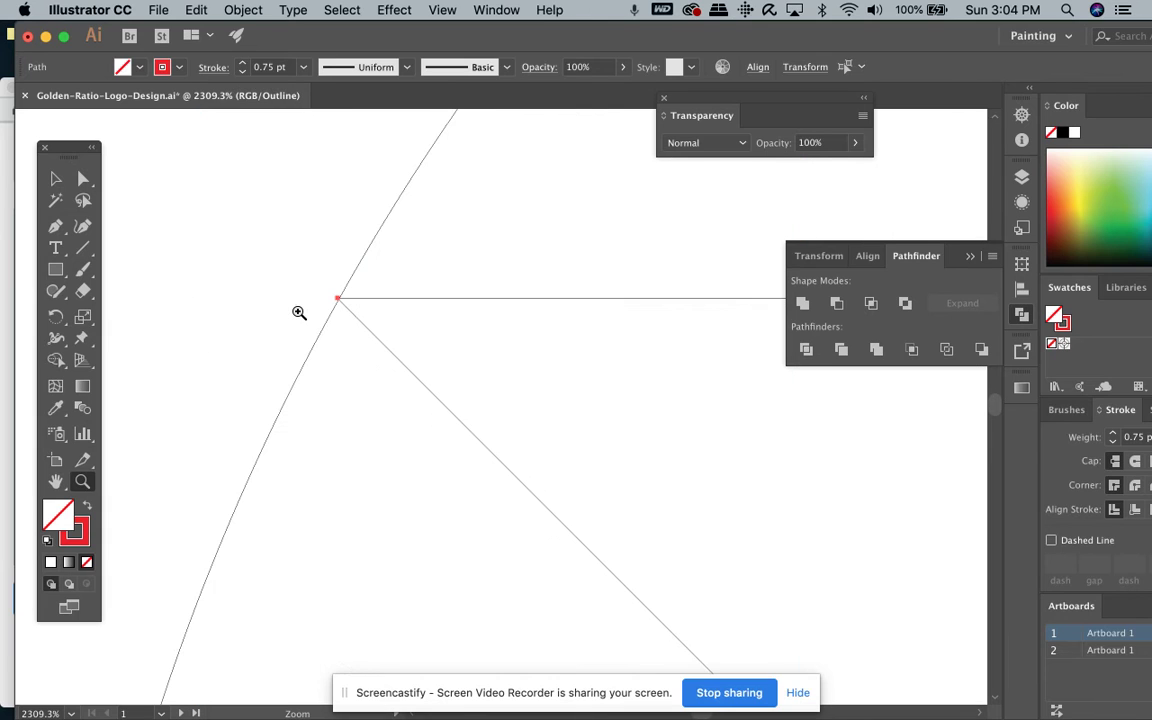
pyautogui.moveTo(314, 276); pyautogui.dragTo(444, 370)
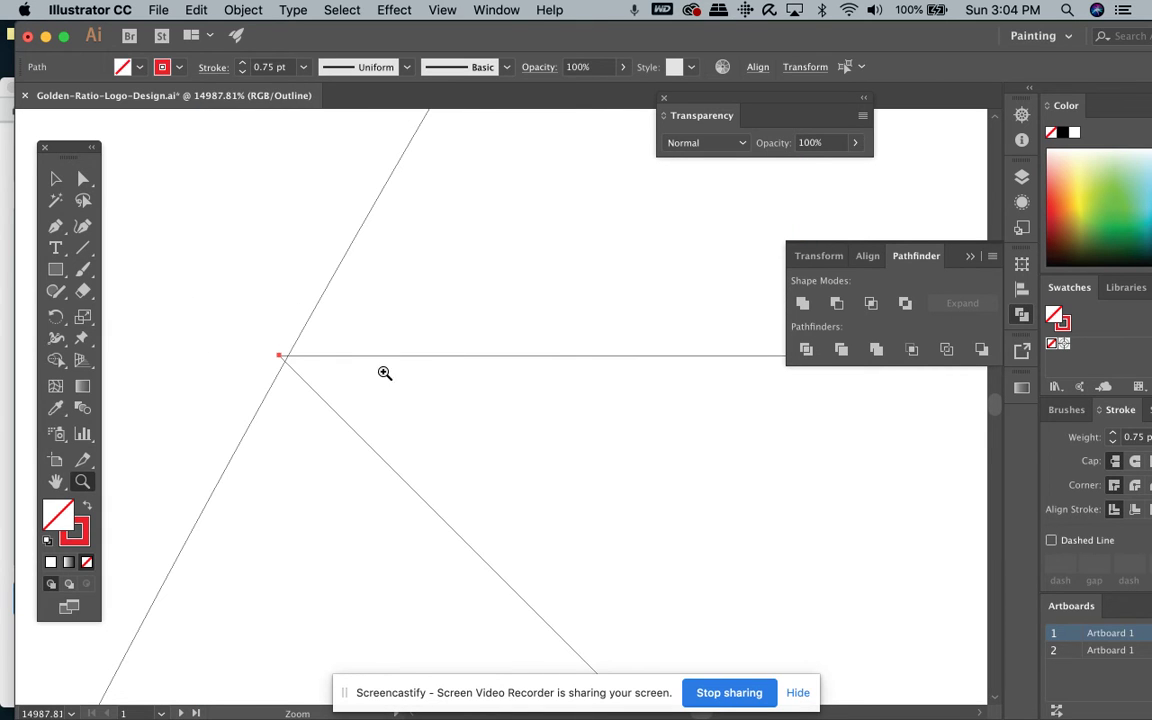
# - Follow the triangle's top edge and examine closely how its upper-right corner meets the circle's edge
pyautogui.hscroll(10, 414, 350)
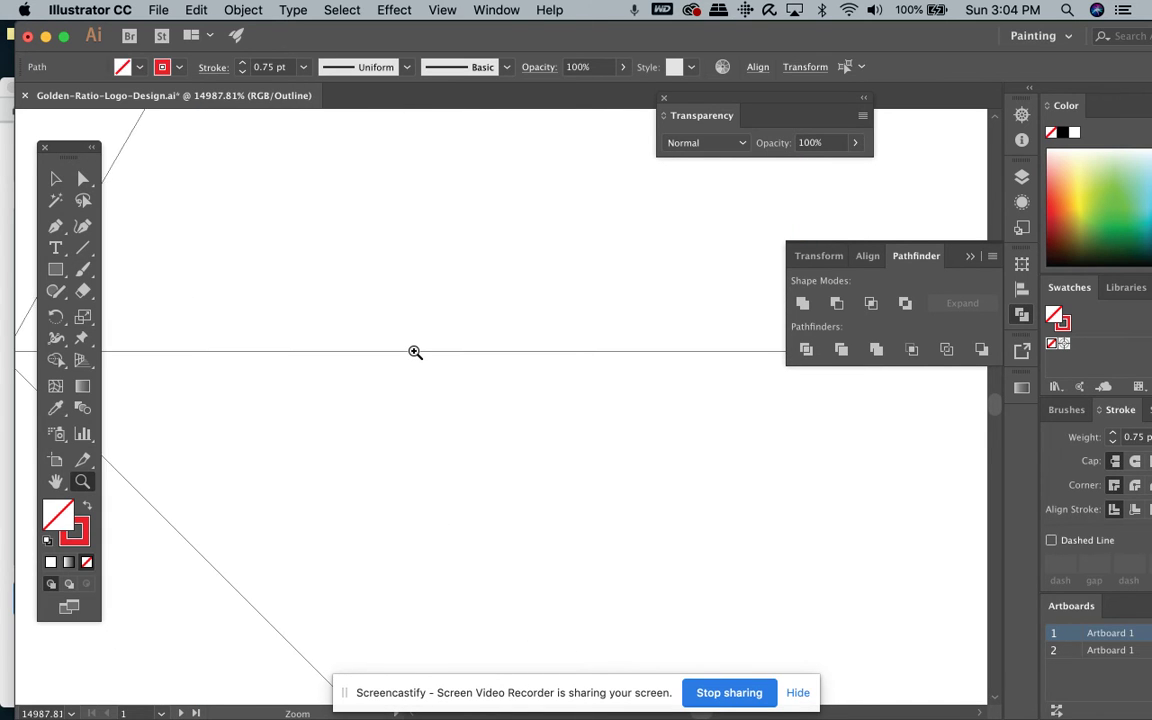
pyautogui.press('space')
pyautogui.moveTo(694, 334); pyautogui.dragTo(594, 337)
pyautogui.scroll(-2, 180, 316)
pyautogui.moveTo(576, 301); pyautogui.dragTo(549, 301)
pyautogui.scroll(1, 420, 301)
pyautogui.scroll(-2, 600, 400)
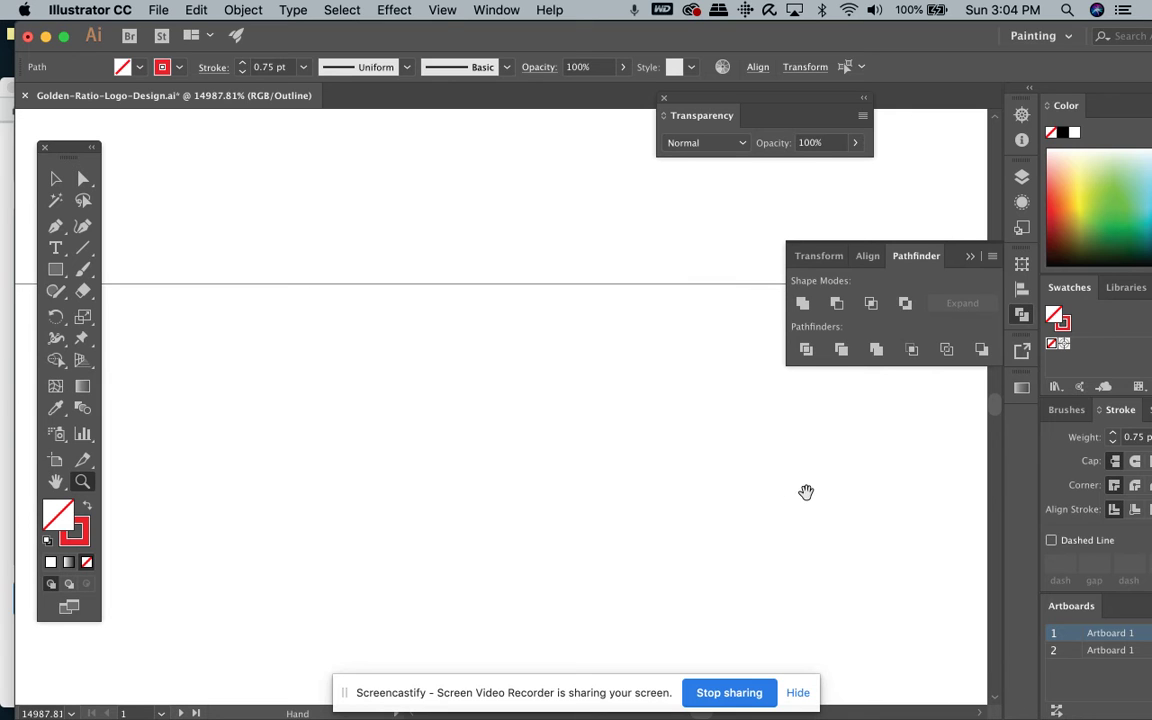
pyautogui.scroll(4, 700, 490)
pyautogui.scroll(-2, 740, 461)
pyautogui.scroll(3, 600, 490)
pyautogui.scroll(-2, 364, 465)
pyautogui.scroll(2, 761, 465)
pyautogui.scroll(-1, 430, 471)
pyautogui.scroll(-5, 429, 466)
pyautogui.scroll(-1, 429, 466)
pyautogui.press('super+0')
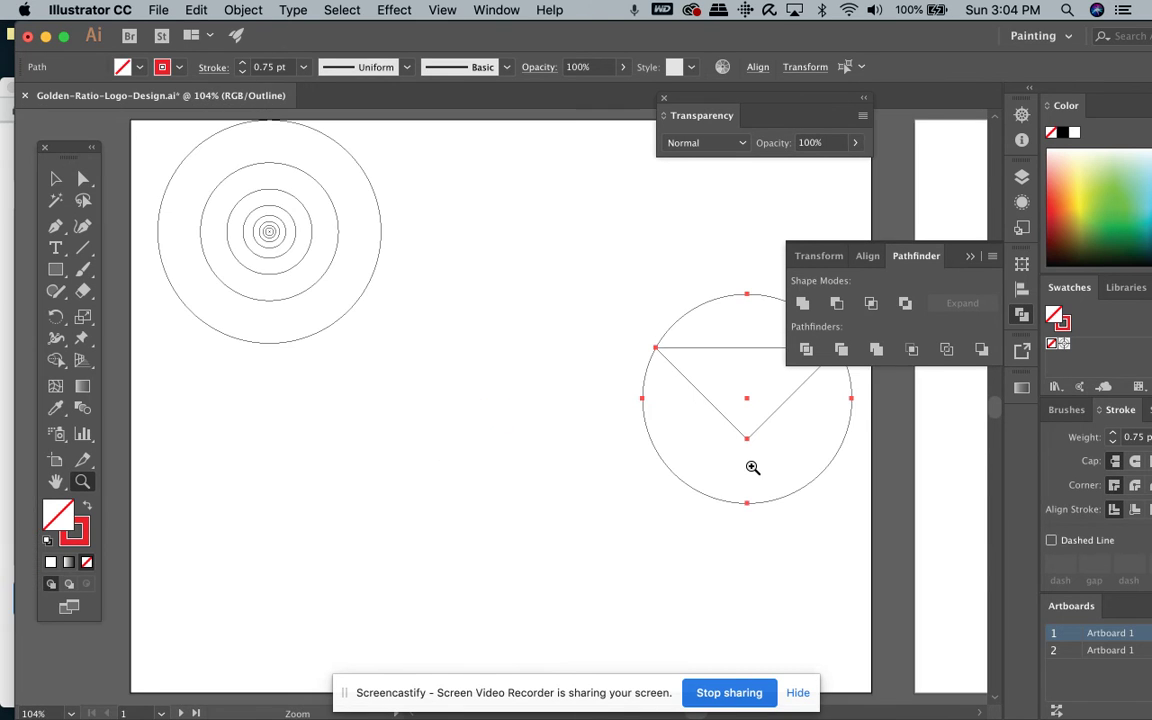
pyautogui.hscroll(5, 752, 467)
pyautogui.moveTo(674, 342); pyautogui.dragTo(732, 417)
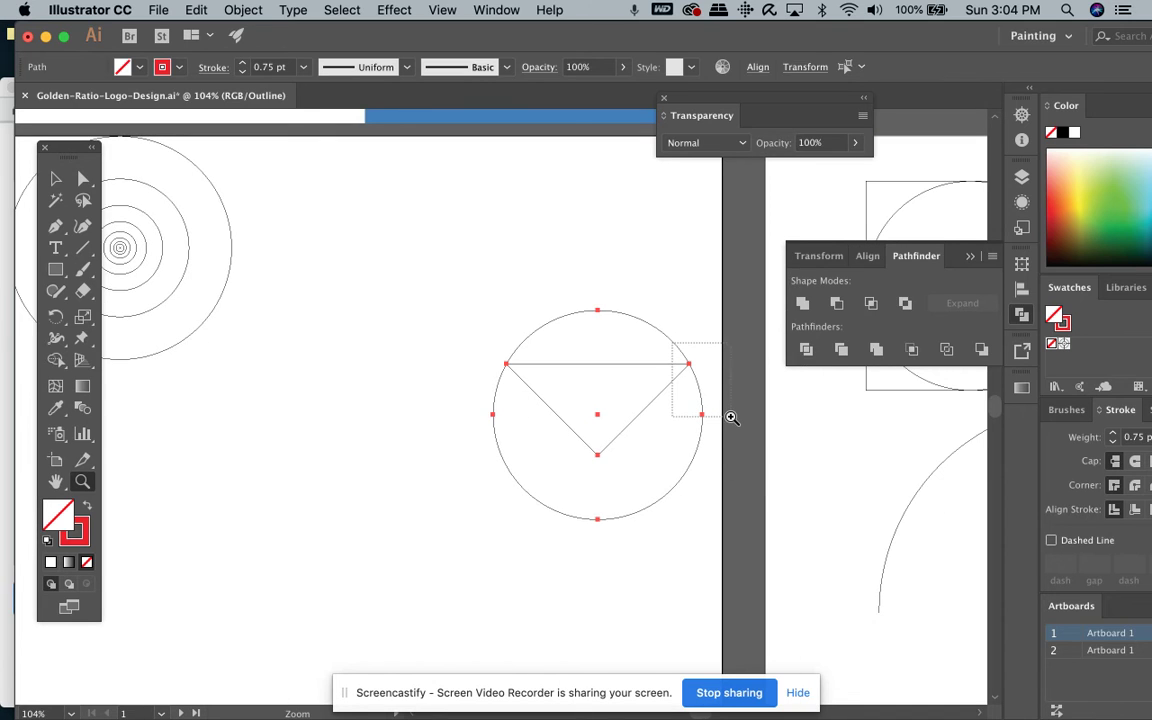
pyautogui.moveTo(358, 262); pyautogui.dragTo(428, 308)
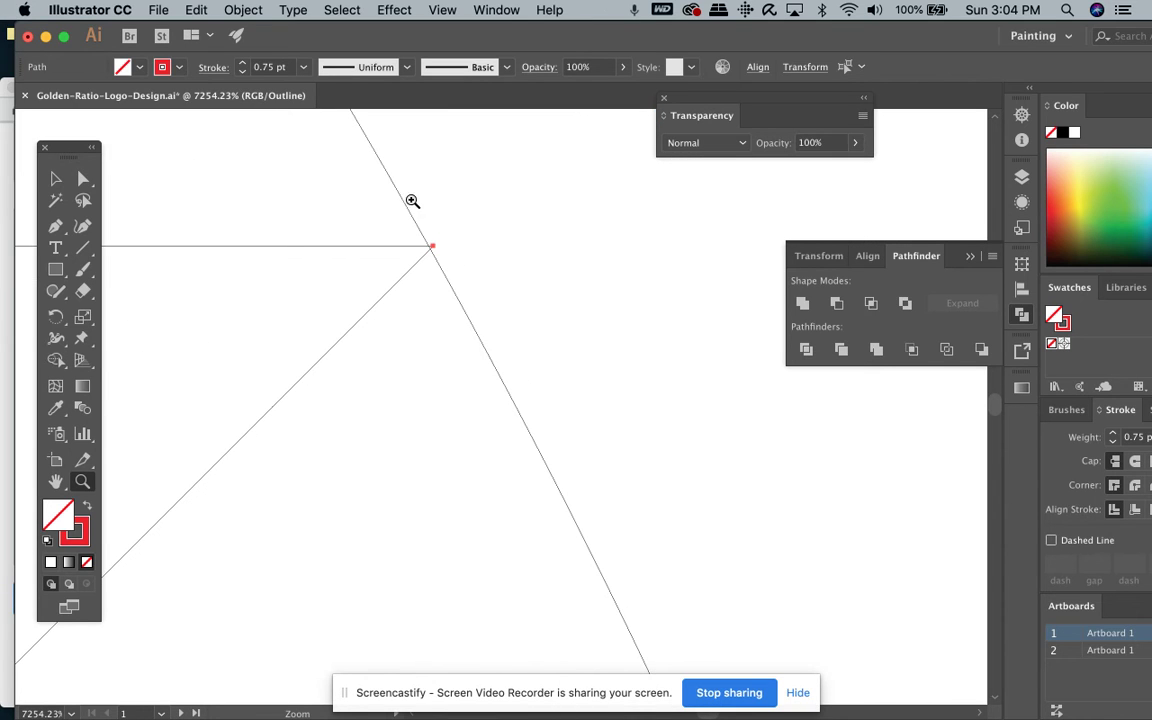
pyautogui.moveTo(412, 201); pyautogui.dragTo(509, 334)
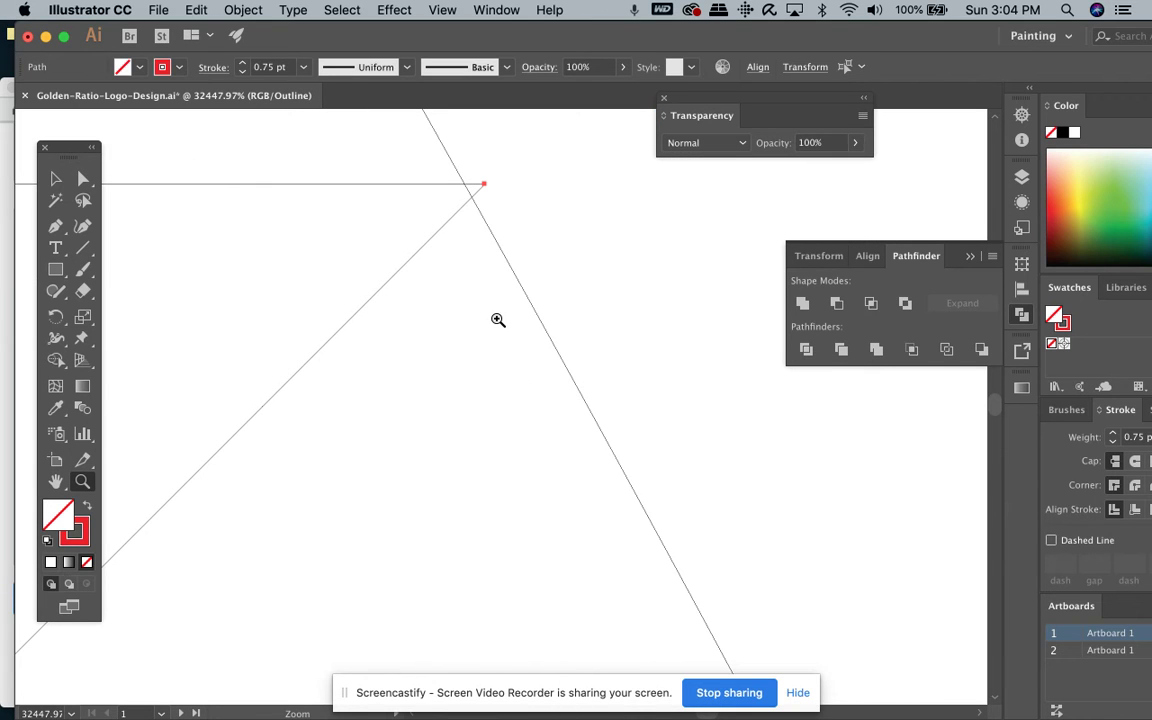
# - Lower the triangle vertically in small moves until its upper-right corner sits exactly on the circle's edge
pyautogui.click(55, 178)
pyautogui.click(186, 185)
pyautogui.moveTo(190, 190); pyautogui.dragTo(192, 207)
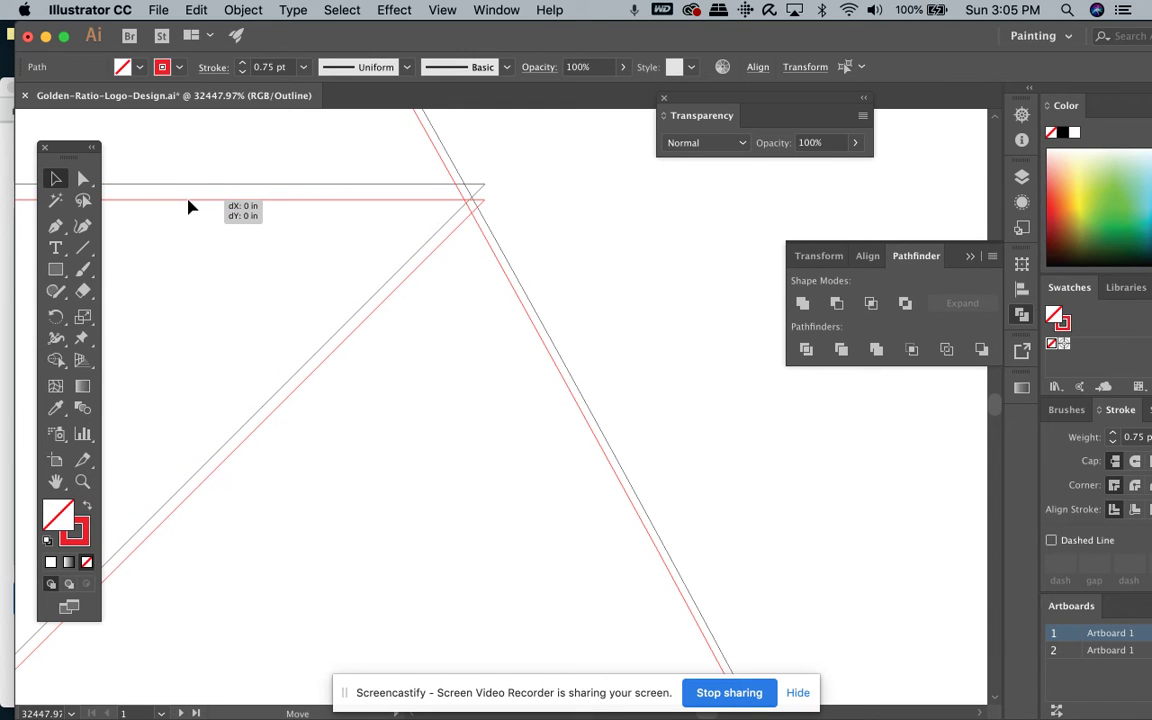
pyautogui.moveTo(192, 207); pyautogui.dragTo(192, 207)
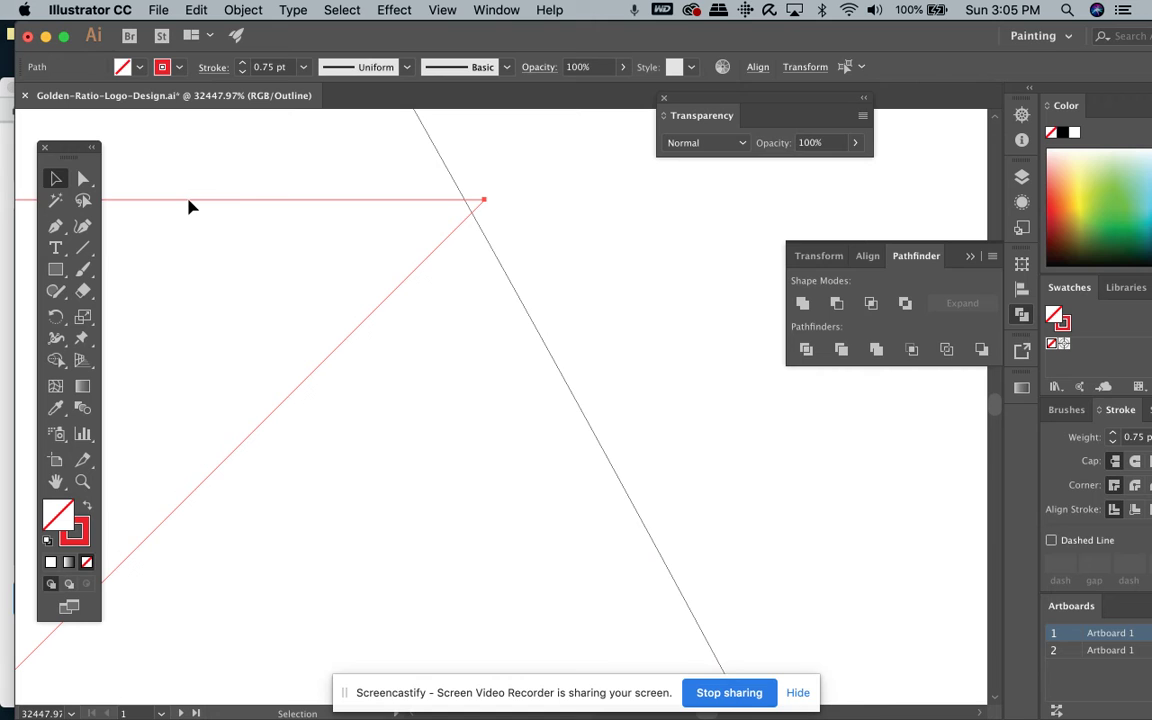
pyautogui.click(356, 212)
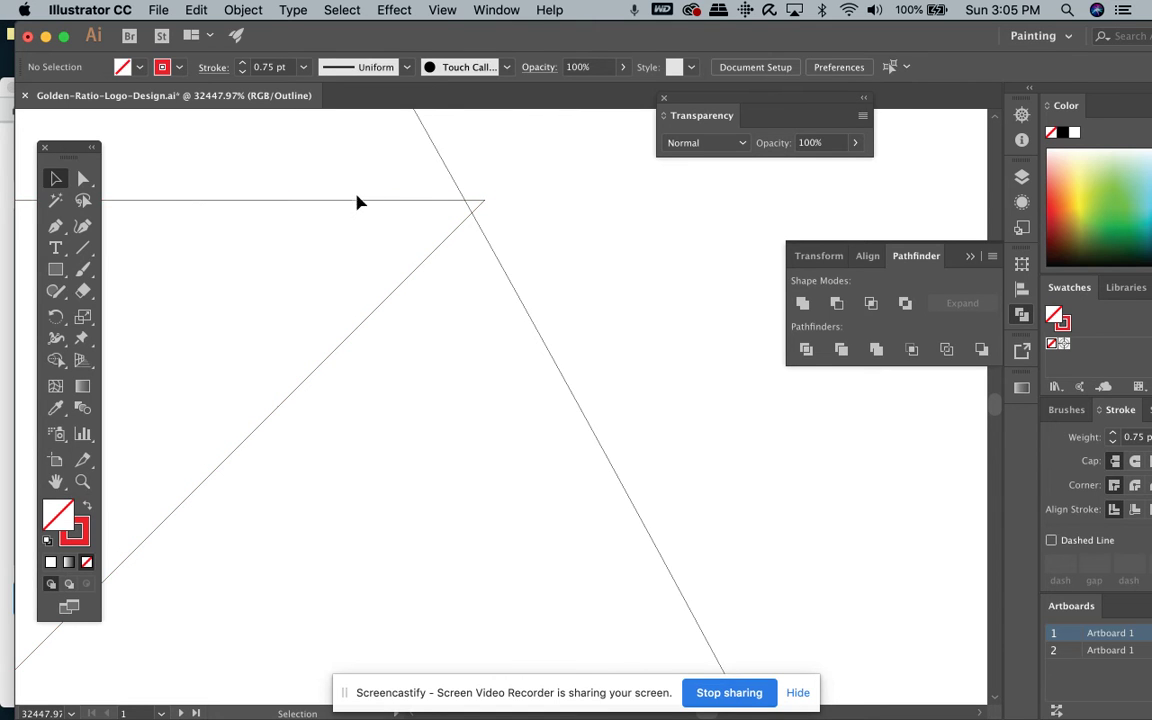
pyautogui.click(358, 201)
pyautogui.moveTo(358, 205); pyautogui.dragTo(355, 240)
pyautogui.click(566, 221)
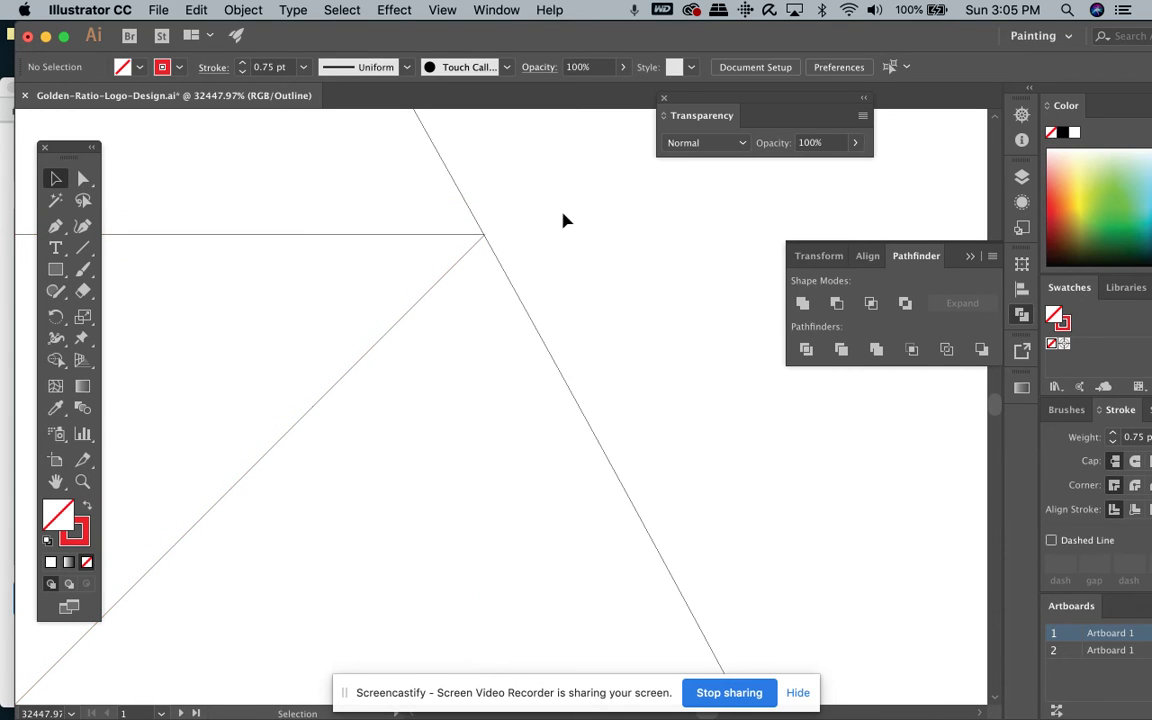
pyautogui.hscroll(-5, 425, 210)
pyautogui.press('super+0')
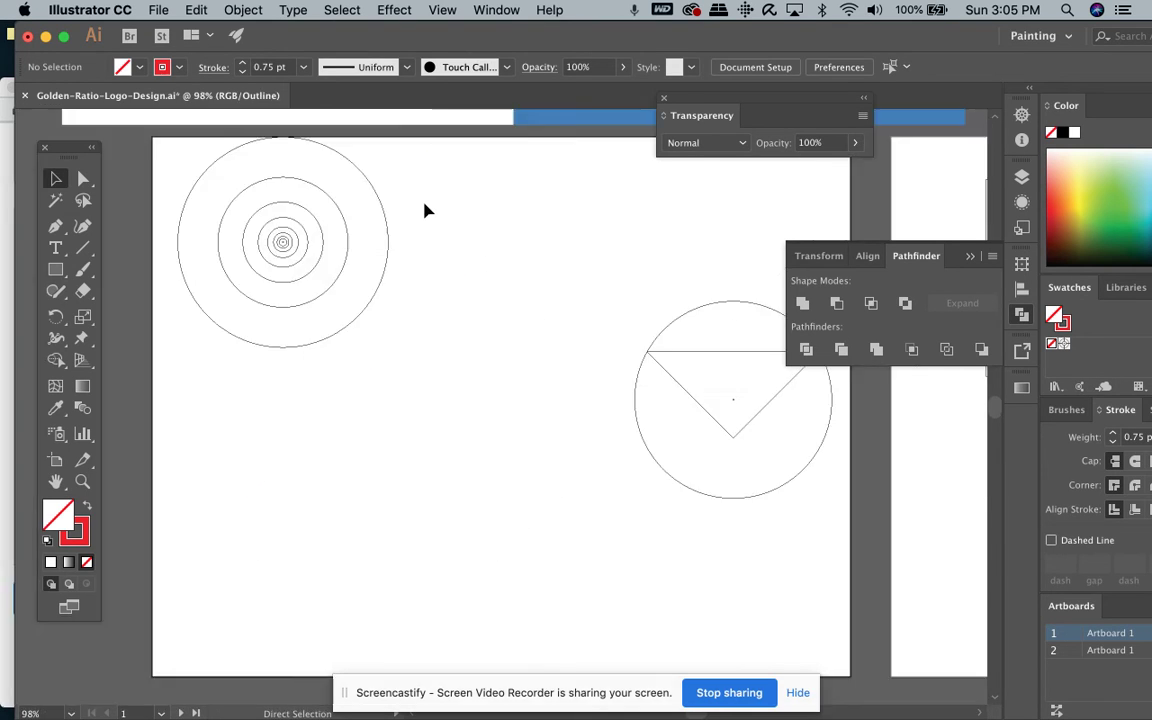
# - Select the circle and triangle together and switch from outline view back to the color preview
pyautogui.moveTo(632, 317); pyautogui.dragTo(729, 462)
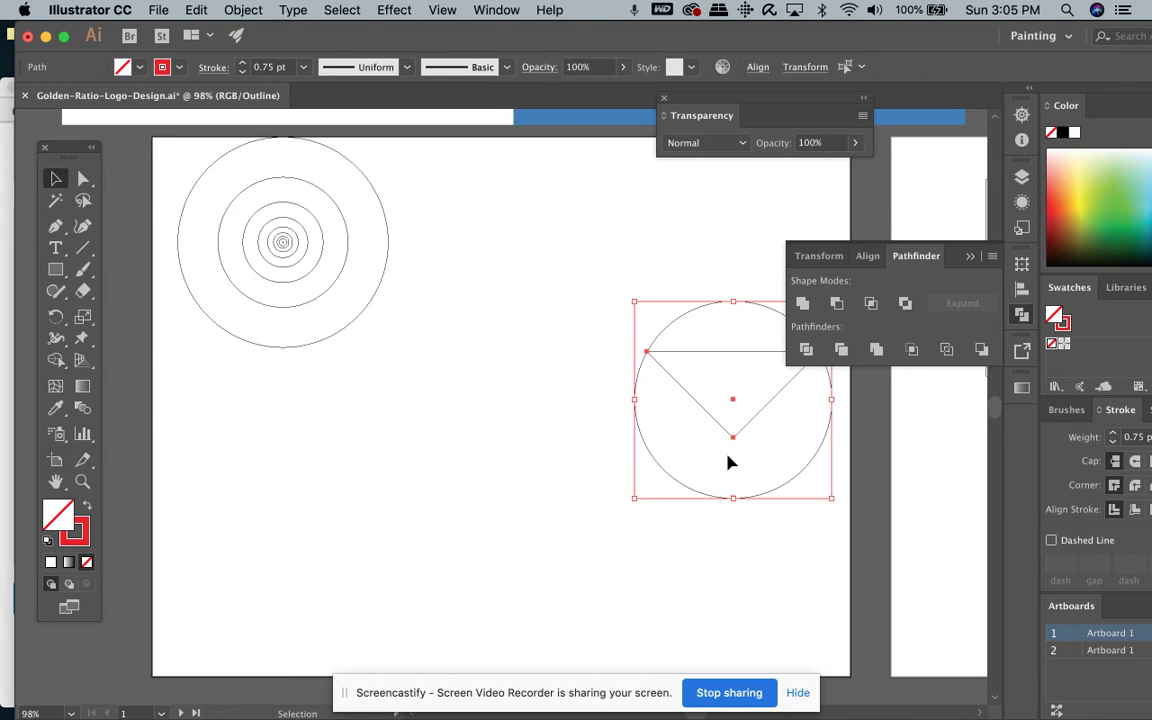
pyautogui.click(56, 360)
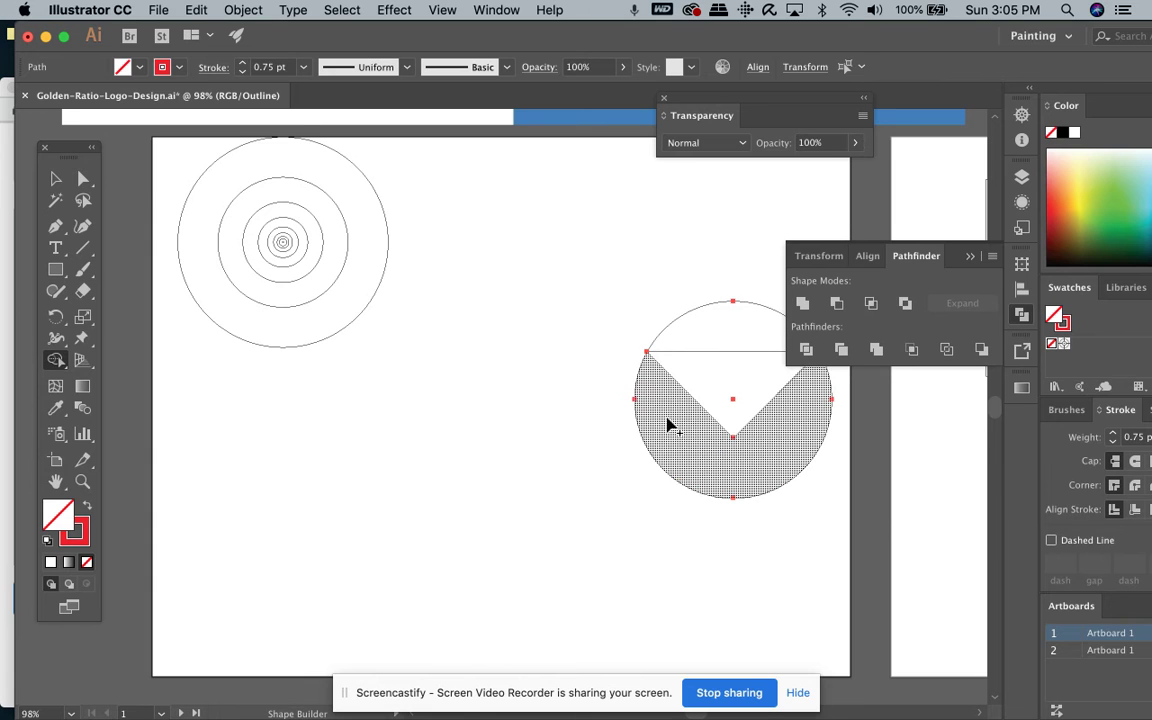
pyautogui.click(56, 178)
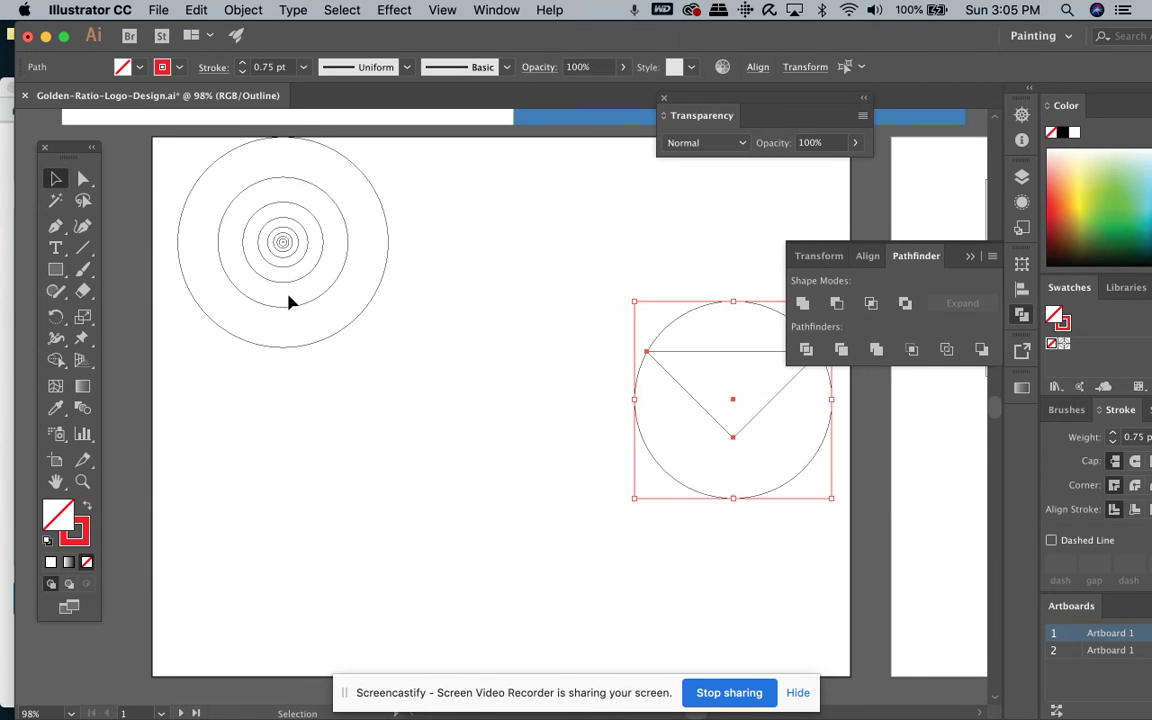
pyautogui.hscroll(5, 288, 302)
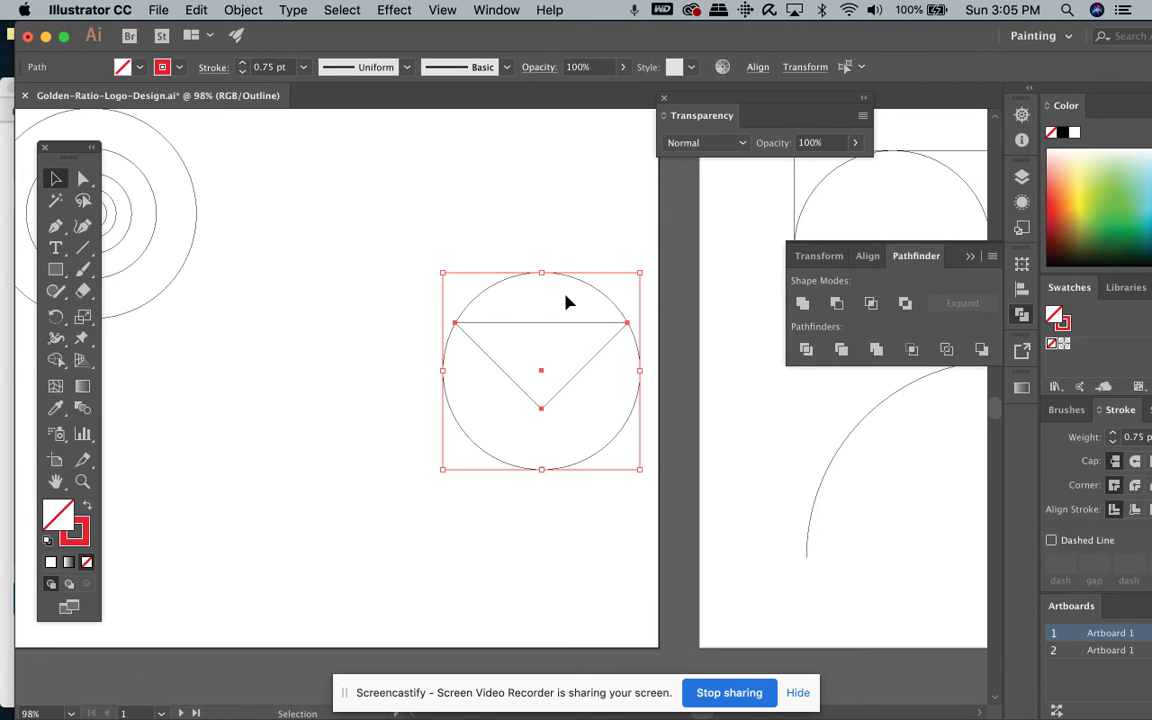
pyautogui.click(55, 362)
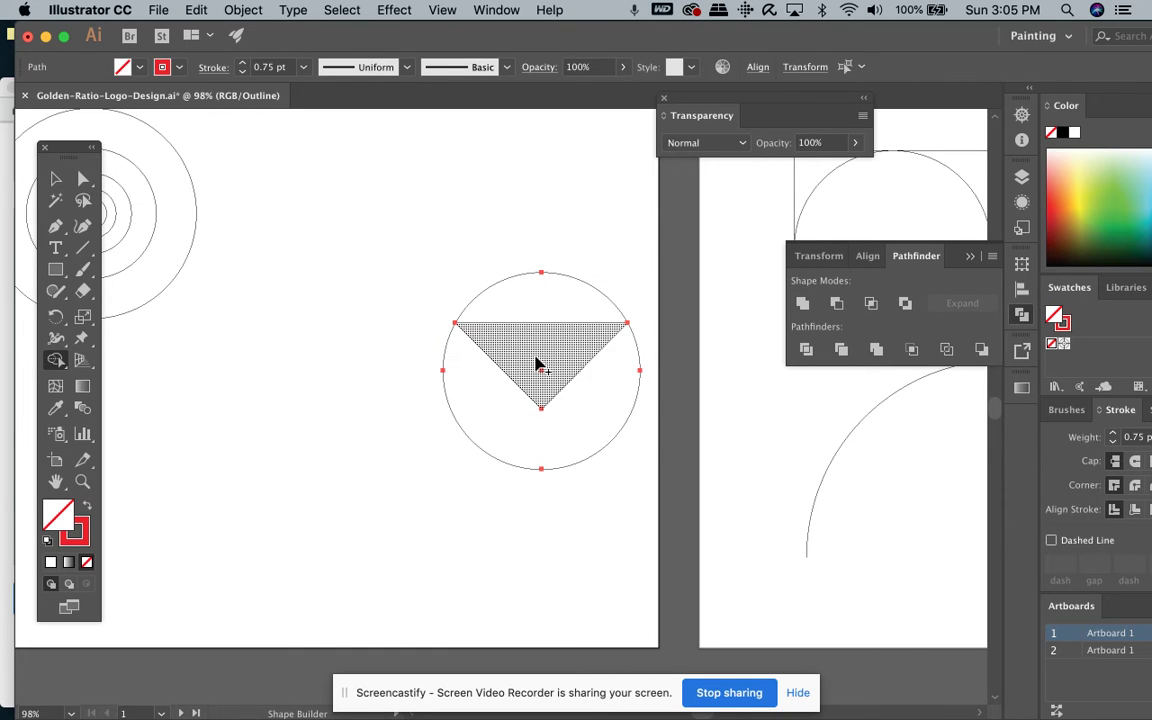
pyautogui.click(55, 178)
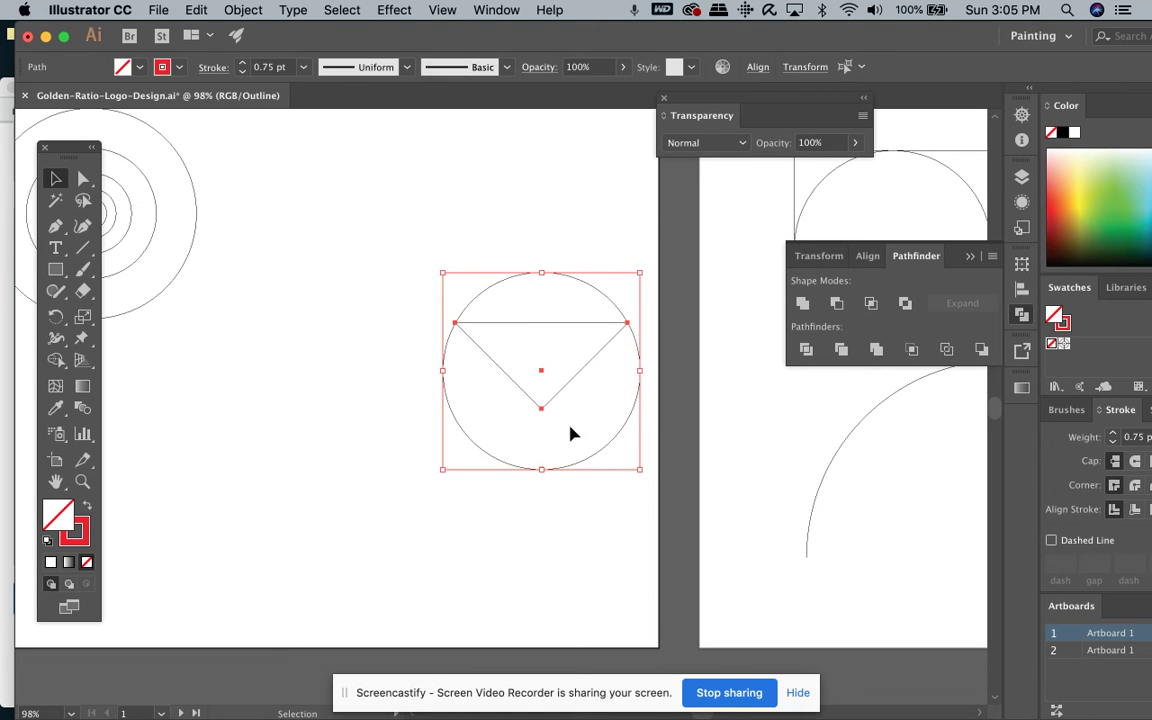
pyautogui.press('super+y')
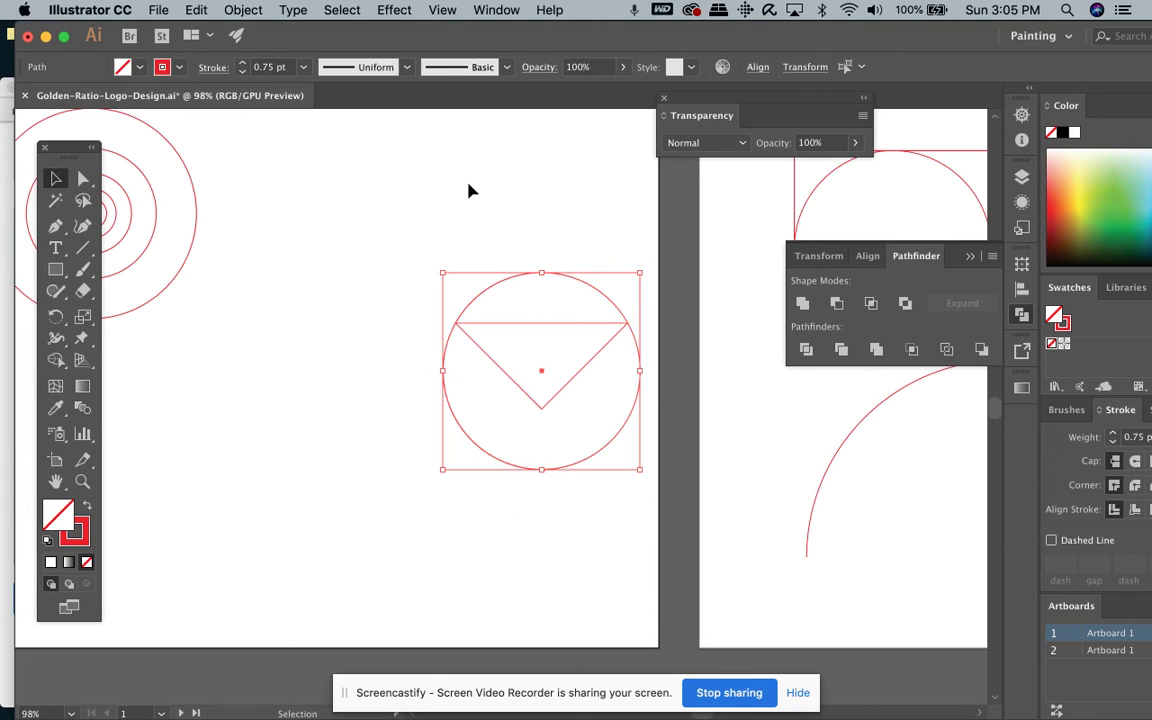
# - Group the circle with its triangle and create a uniformly scaled copy at 61.8%
pyautogui.click(388, 11)
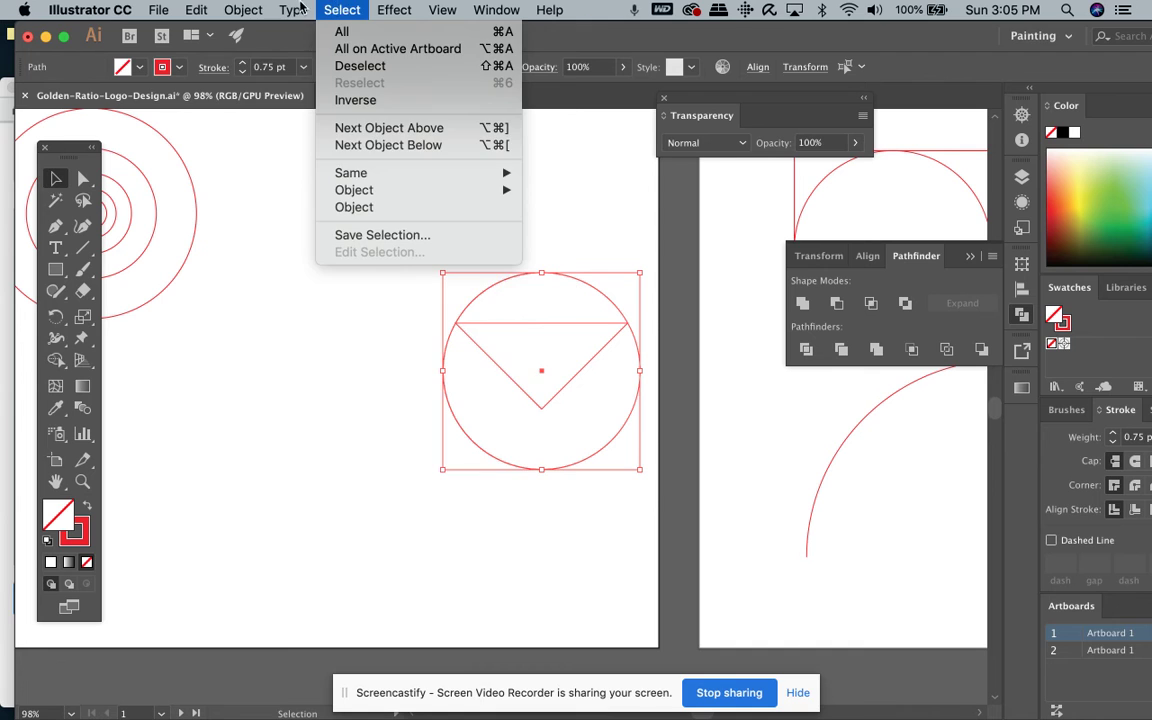
pyautogui.moveTo(230, 10)
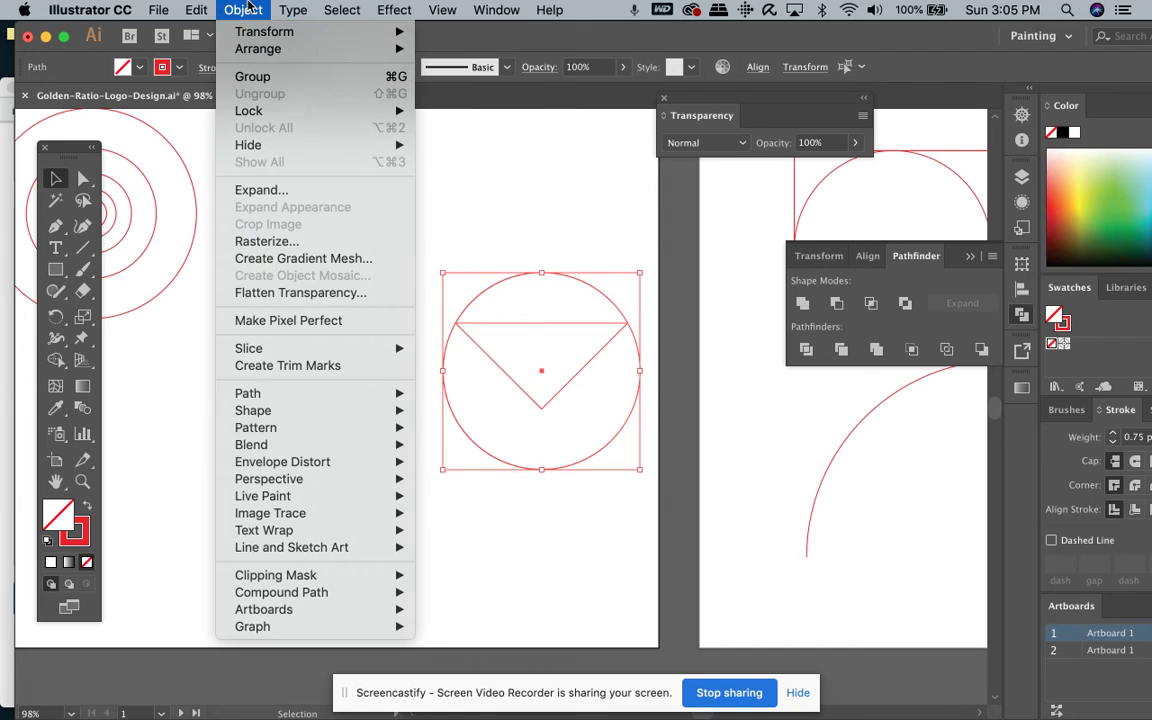
pyautogui.click(252, 76)
pyautogui.click(229, 12)
pyautogui.moveTo(254, 30)
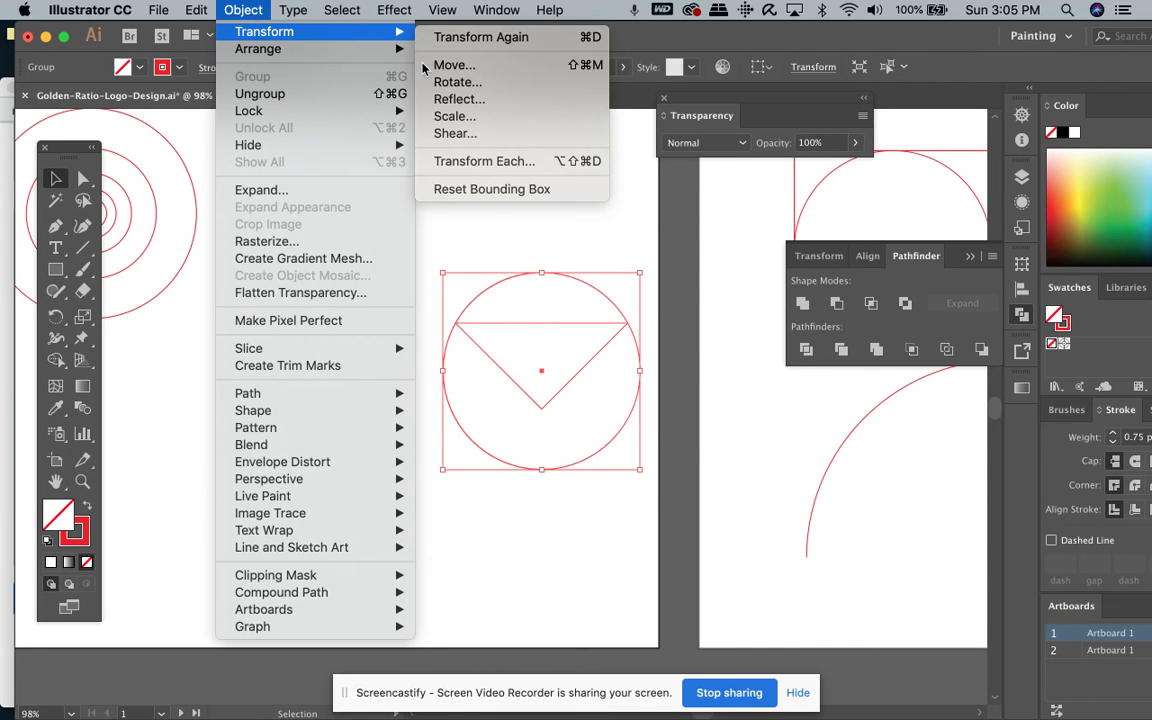
pyautogui.click(455, 117)
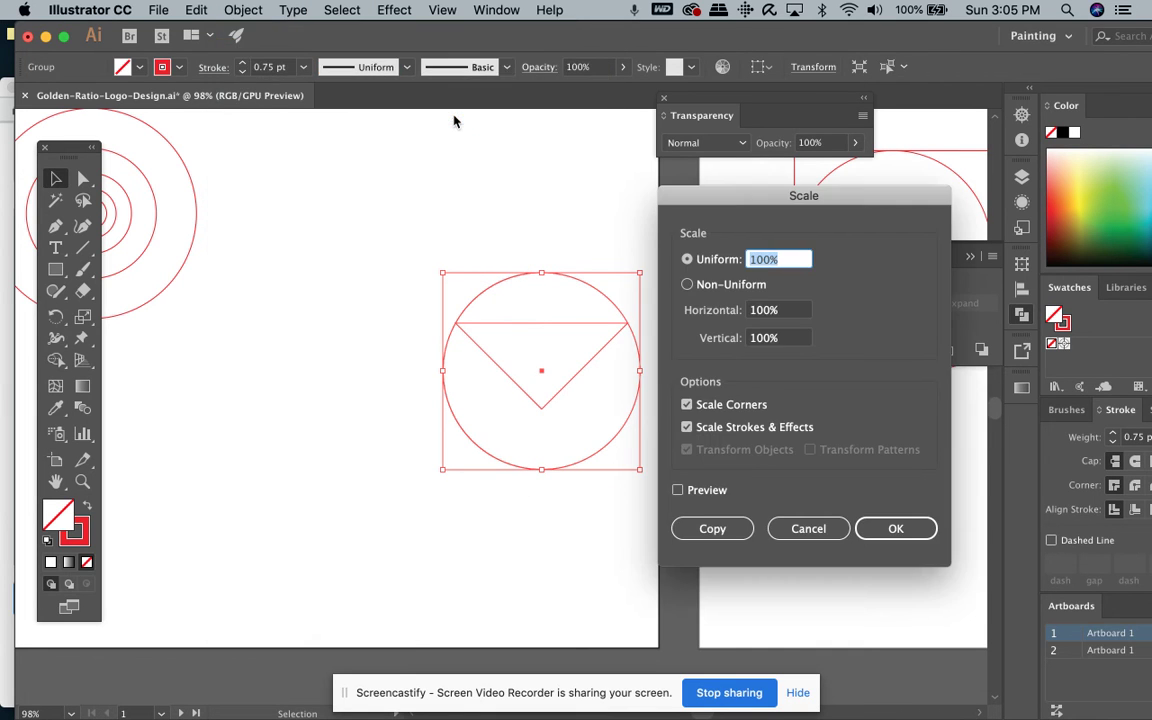
pyautogui.write('61.8')
pyautogui.click(712, 528)
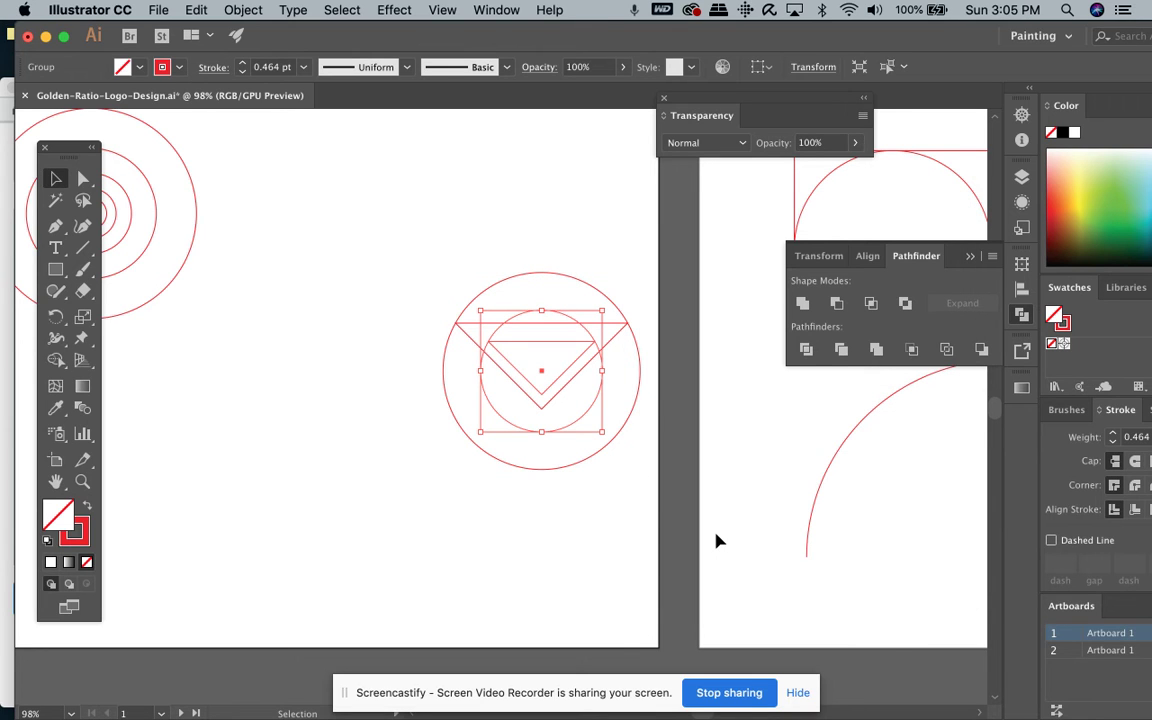
# - Repeat the scaled copy three more times and align all the nested circle groups by their bottom edges
pyautogui.press('super+d')
pyautogui.press('super+d')
pyautogui.press('super+d')
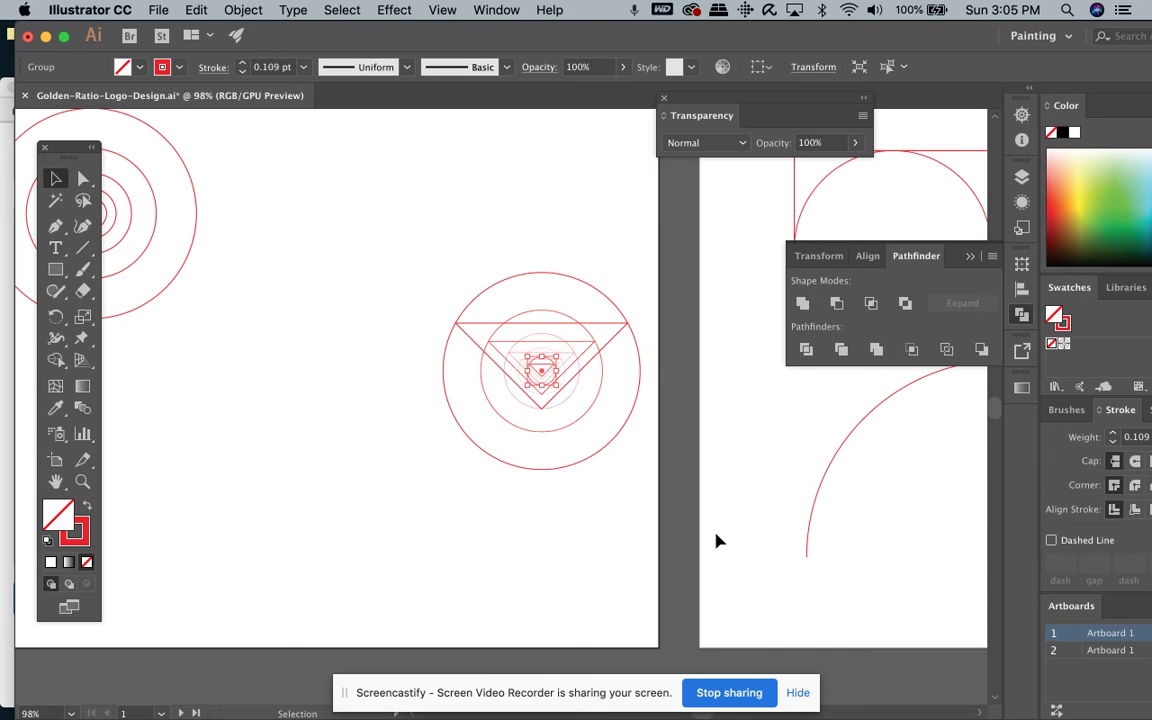
pyautogui.press('super+a')
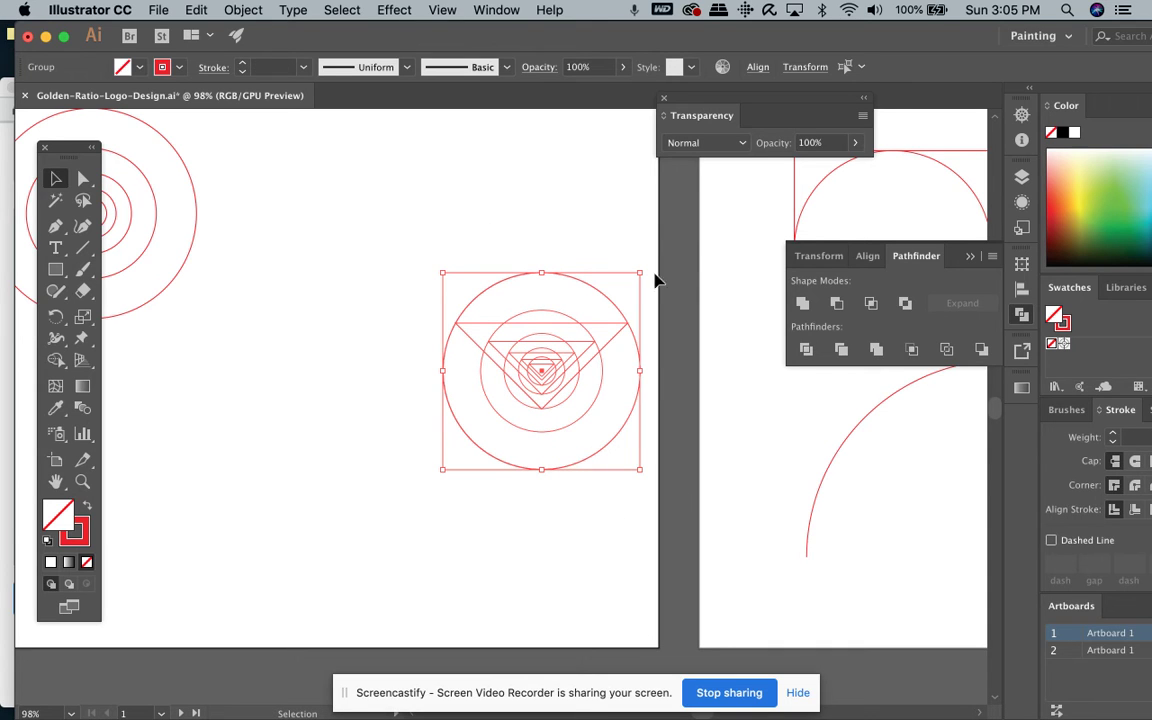
pyautogui.click(757, 67)
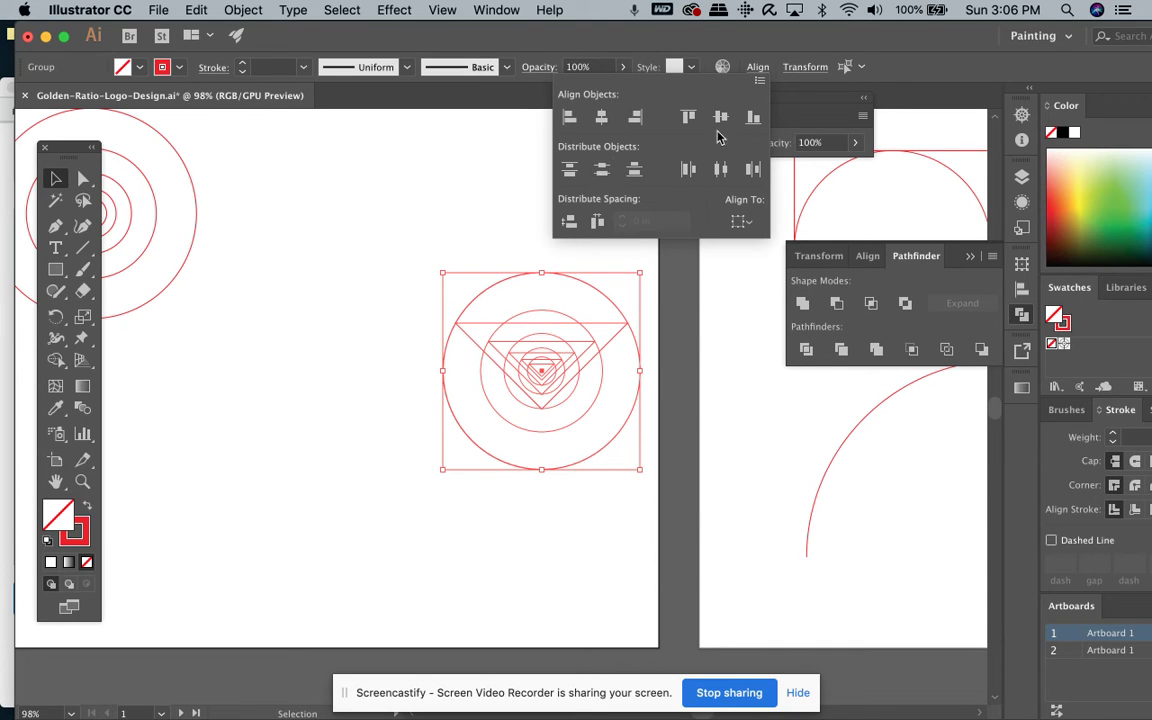
pyautogui.click(753, 117)
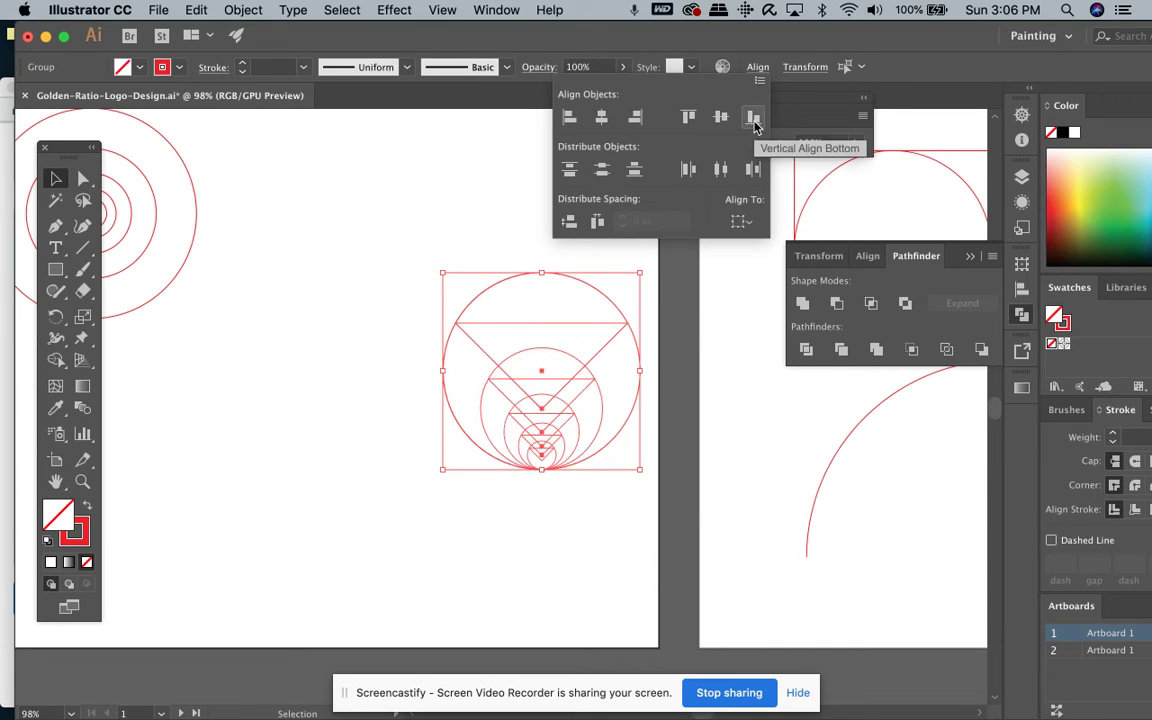
# - Select all the bottom-aligned circle and triangle groups and set their stroke weight to 0.25 pt
pyautogui.click(386, 277)
pyautogui.click(386, 277)
pyautogui.moveTo(386, 277); pyautogui.dragTo(614, 506)
pyautogui.click(243, 66)
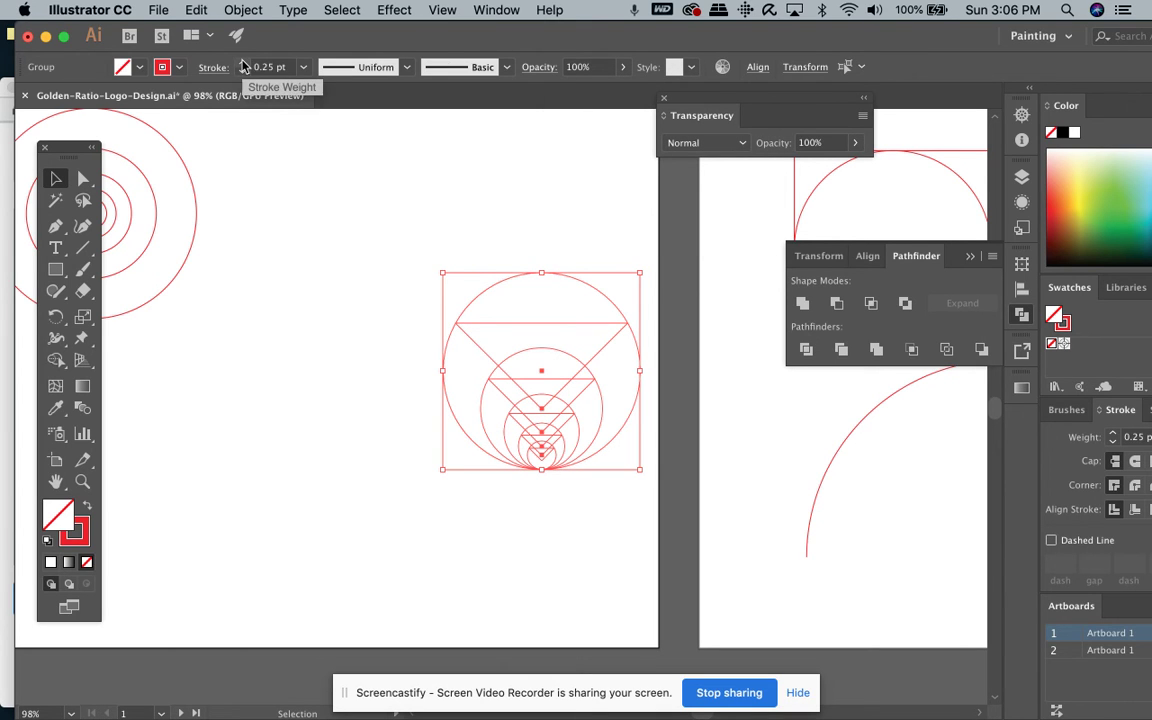
# - Check the reference sail artwork and enlarge the nested circles and triangles proportionally to about 1.6 times their size, growing up and leftward
pyautogui.click(55, 360)
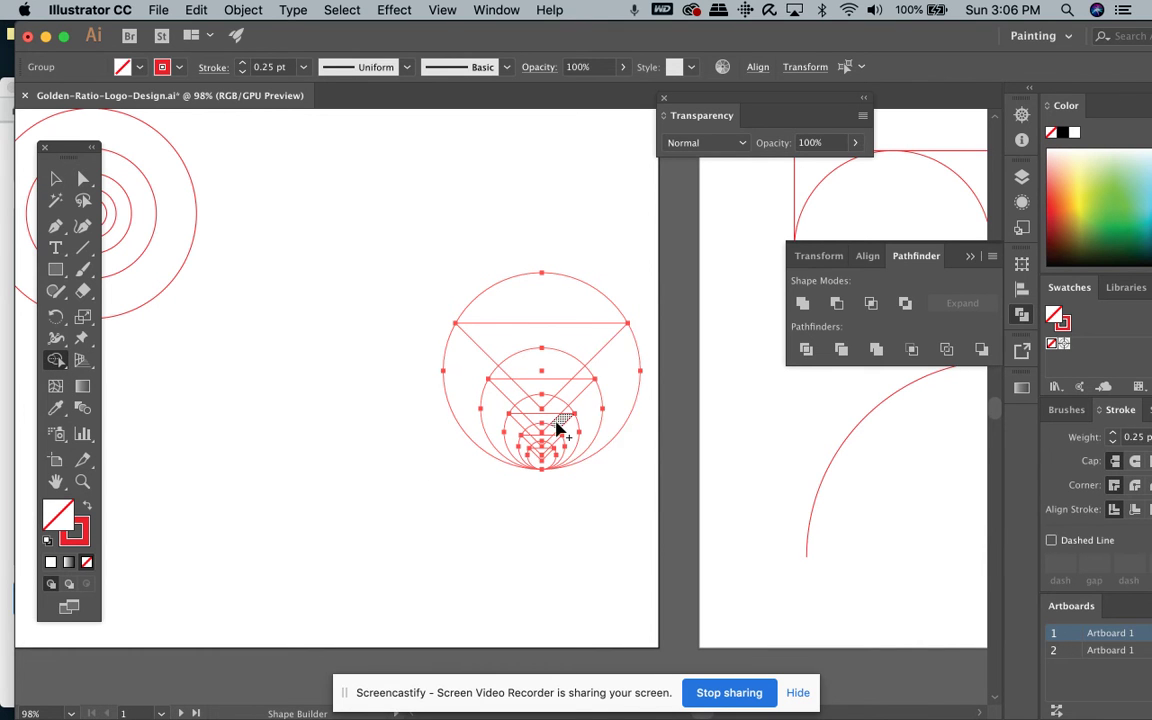
pyautogui.scroll(5, 557, 428)
pyautogui.hscroll(-2, 557, 428)
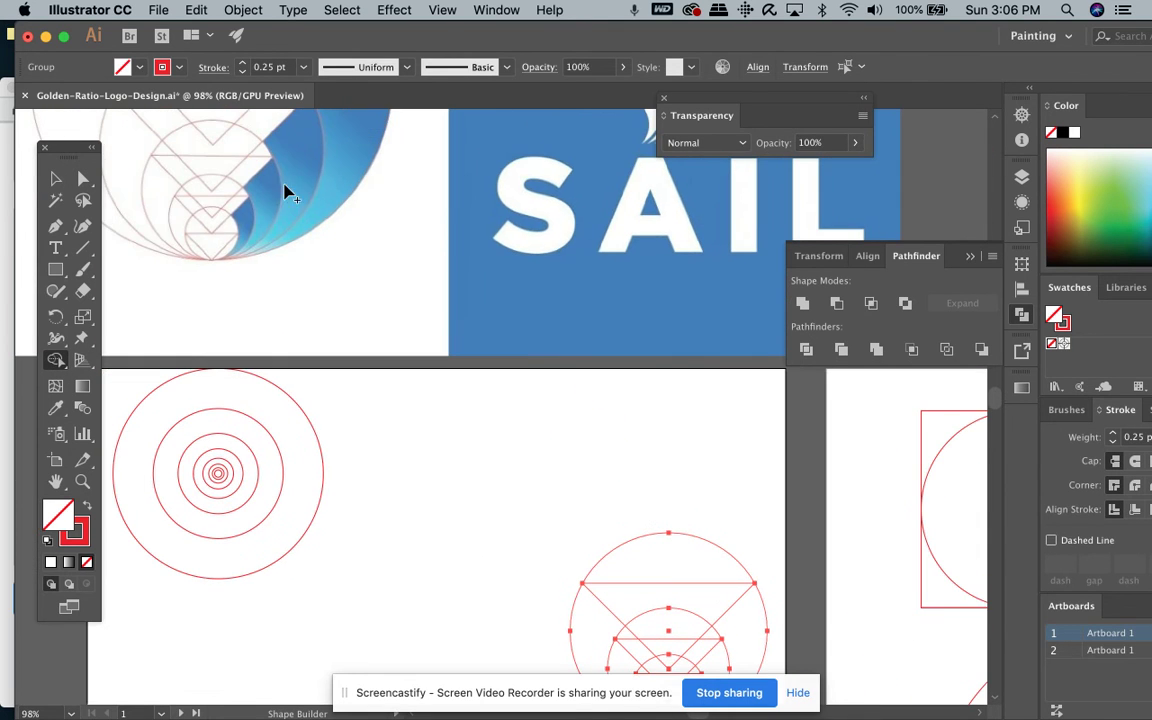
pyautogui.scroll(-5, 355, 145)
pyautogui.hscroll(3, 355, 145)
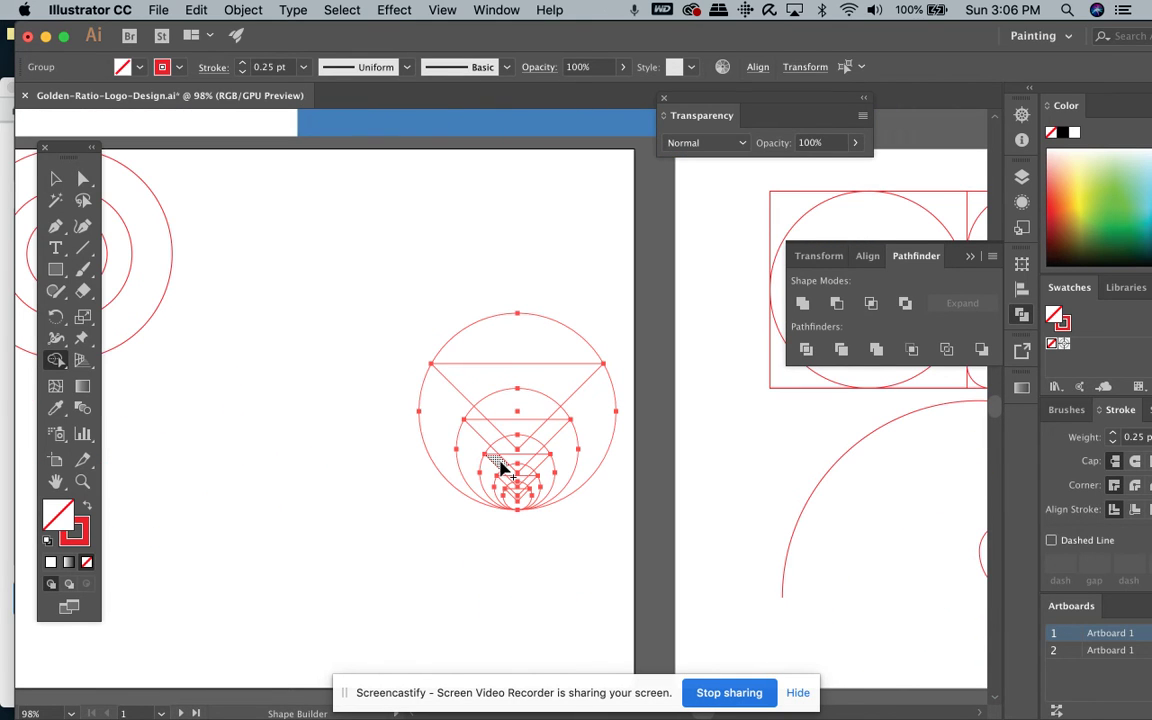
pyautogui.click(55, 178)
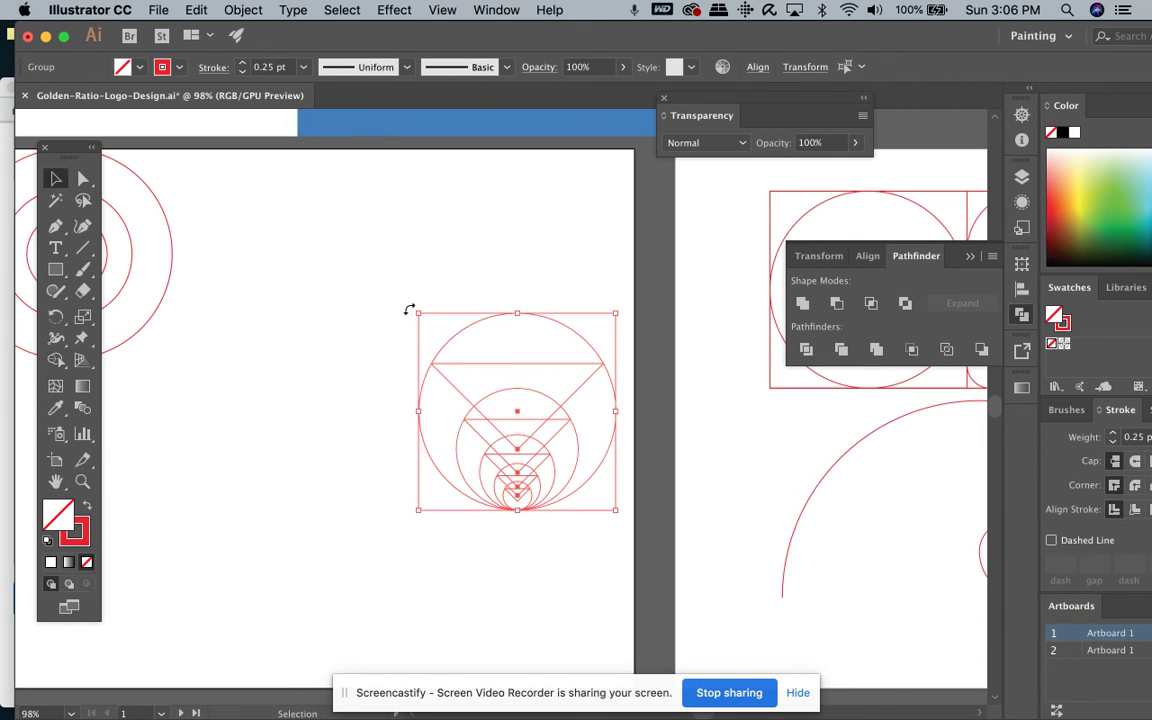
pyautogui.moveTo(417, 314); pyautogui.dragTo(287, 197)
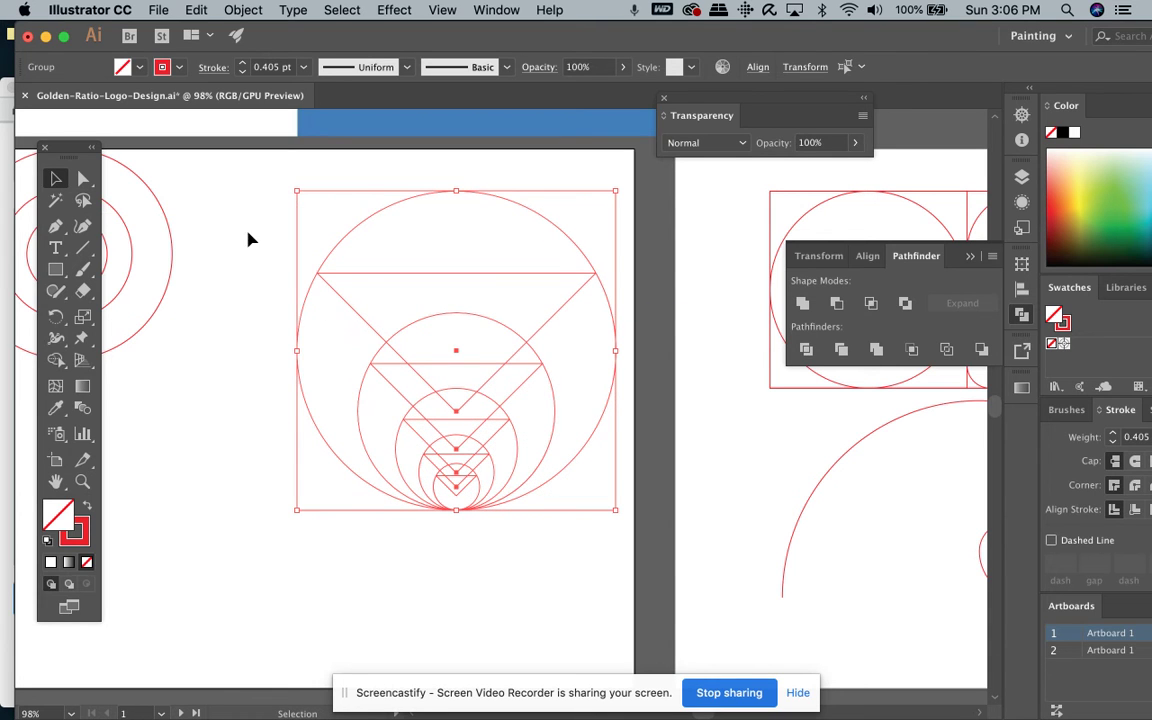
# - Use Shape Builder to remove the surplus regions of the nested circles, keeping only the stepped, curved sail panels on the right-hand side
pyautogui.click(55, 360)
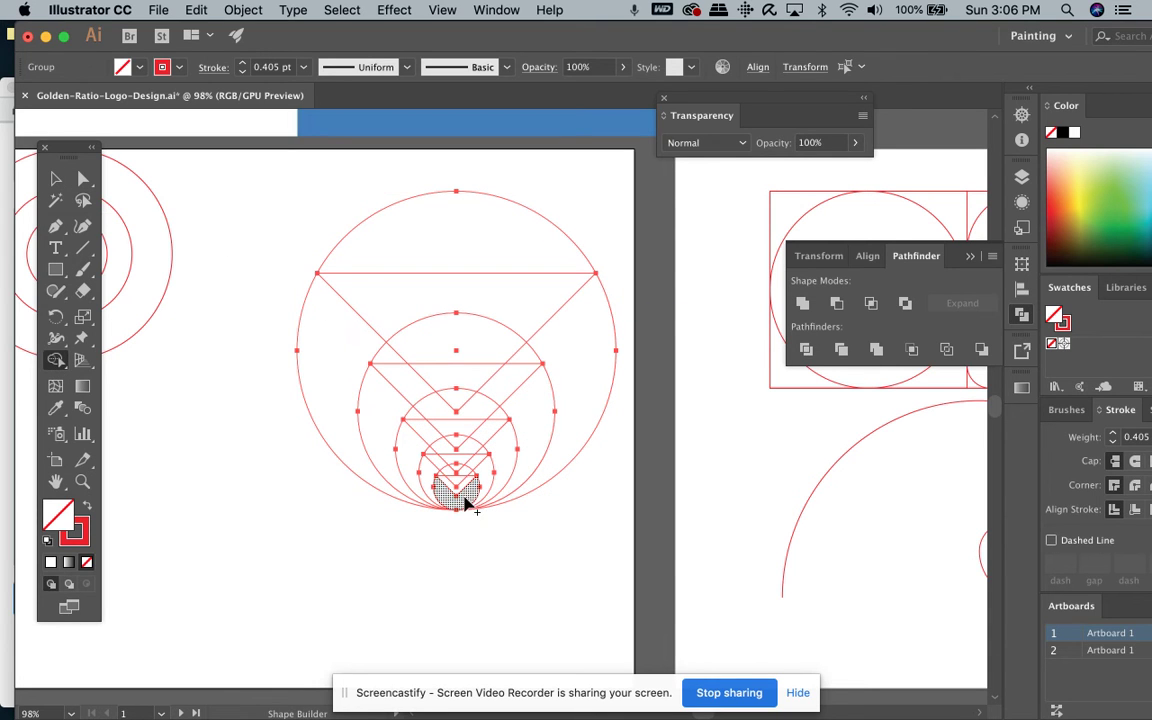
pyautogui.moveTo(463, 500)
pyautogui.mouseDown()
pyautogui.moveTo(483, 433)
pyautogui.moveTo(469, 441)
pyautogui.moveTo(479, 453)
pyautogui.moveTo(473, 416)
pyautogui.moveTo(497, 414)
pyautogui.moveTo(474, 407)
pyautogui.moveTo(517, 358)
pyautogui.moveTo(496, 355)
pyautogui.moveTo(519, 311)
pyautogui.moveTo(435, 262)
pyautogui.moveTo(372, 351)
pyautogui.moveTo(374, 365)
pyautogui.moveTo(409, 372)
pyautogui.moveTo(404, 429)
pyautogui.moveTo(431, 443)
pyautogui.moveTo(439, 466)
pyautogui.moveTo(422, 488)
pyautogui.moveTo(439, 475)
pyautogui.moveTo(415, 421)
pyautogui.mouseUp()
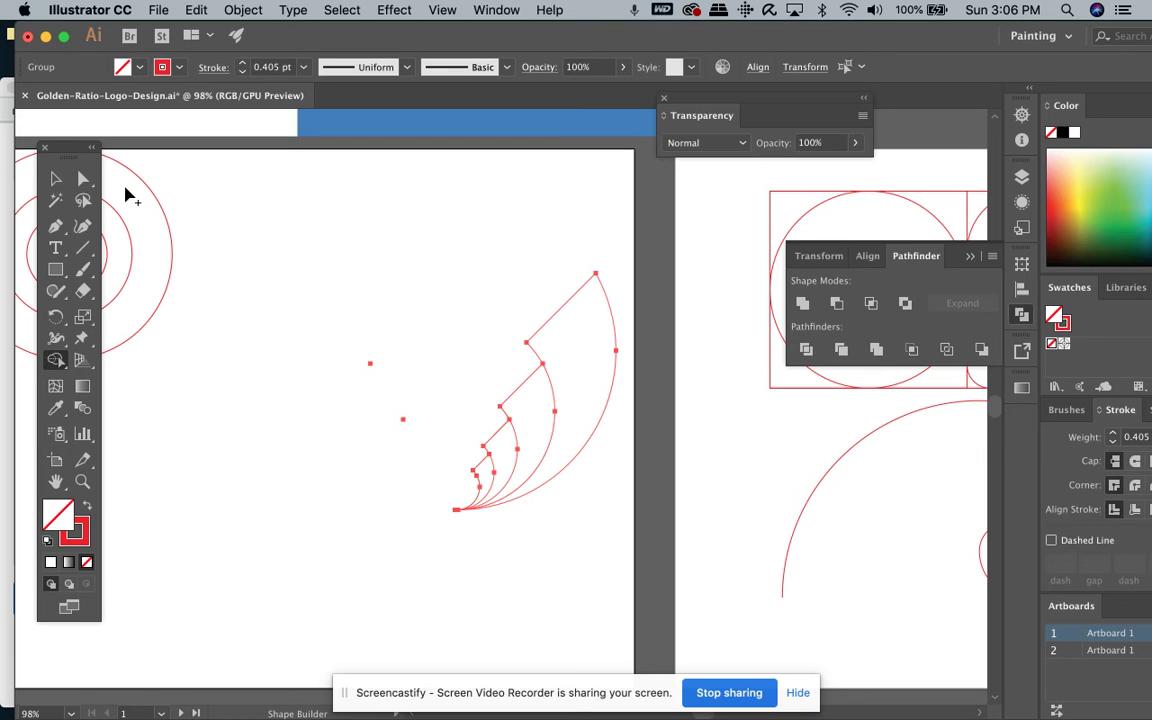
pyautogui.click(56, 180)
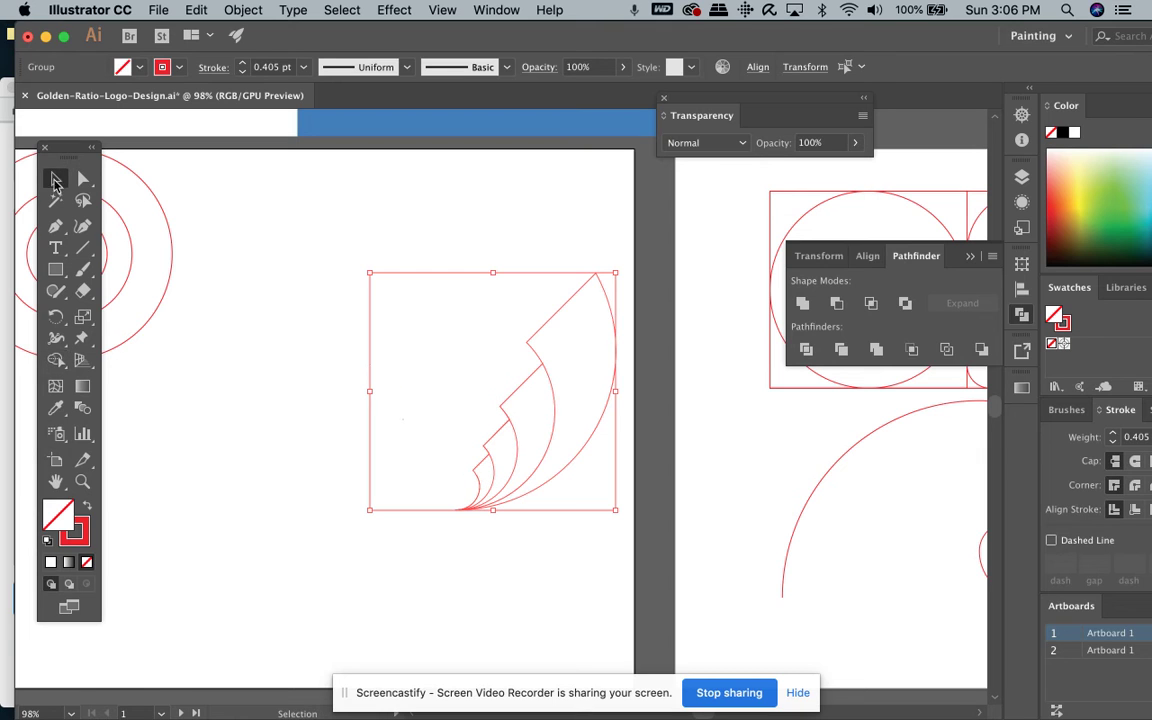
pyautogui.click(493, 618)
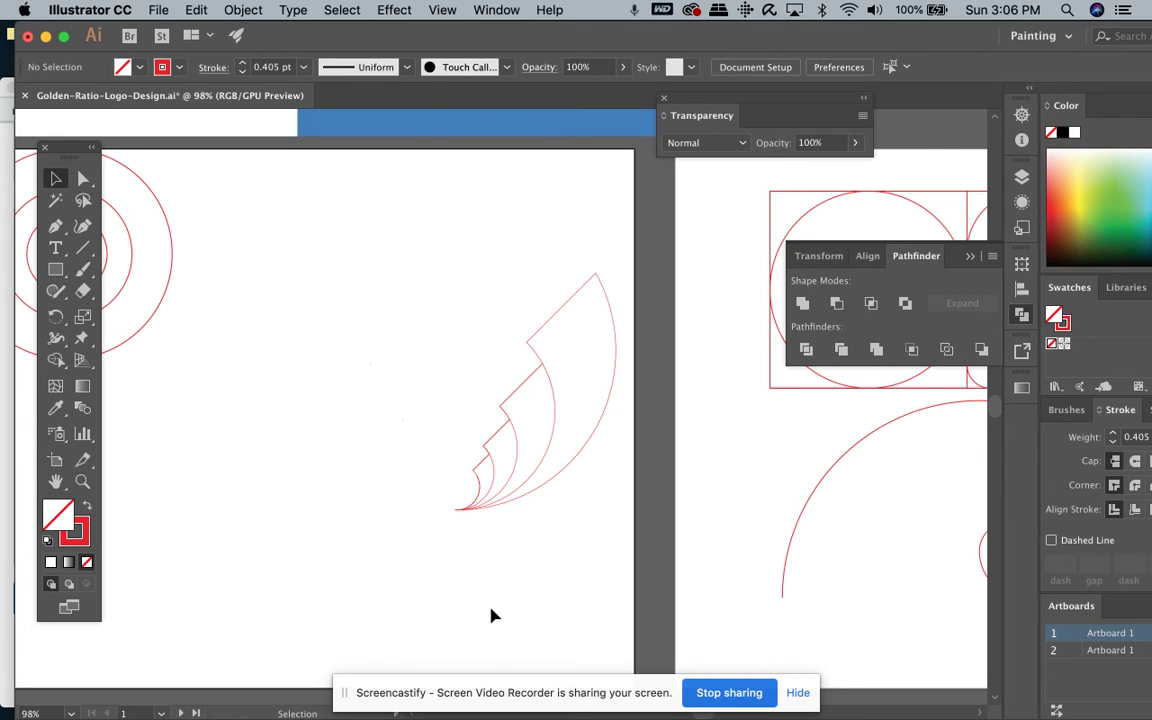
# - Set the sail's stroke weight to 2 pt and move it up and left, nearer the middle of the first artboard
pyautogui.press('super')
pyautogui.press('super+minus')
pyautogui.press('super+minus')
pyautogui.press('super+minus')
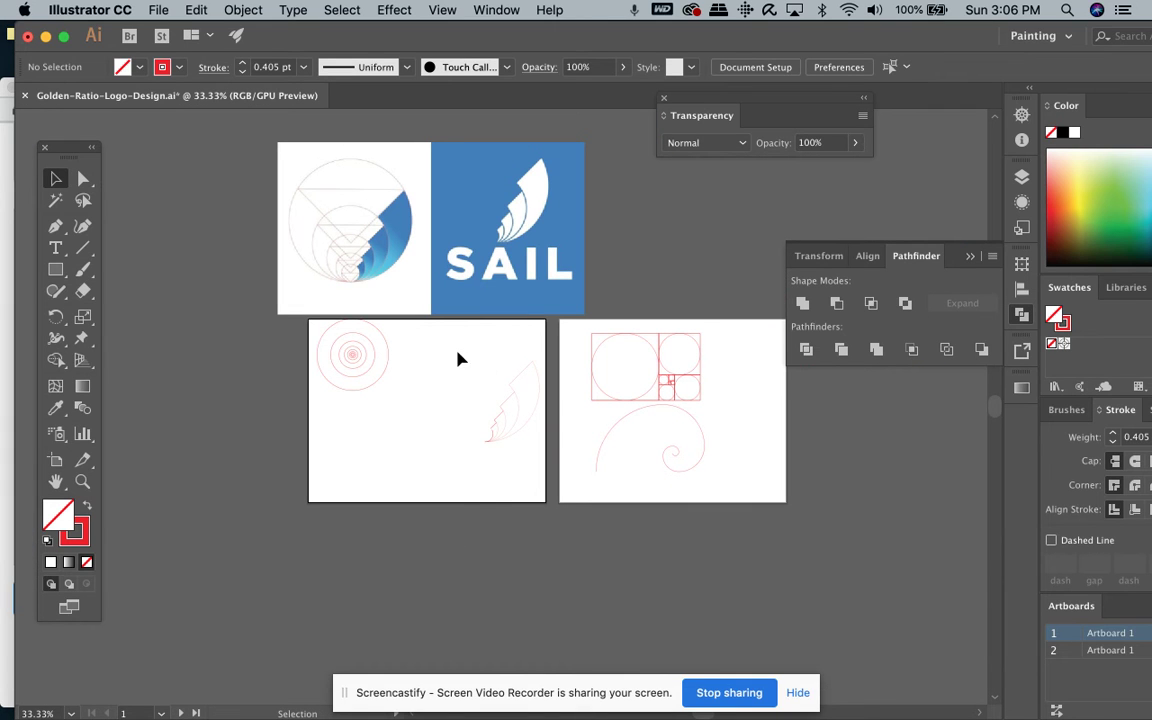
pyautogui.moveTo(458, 357); pyautogui.dragTo(550, 465)
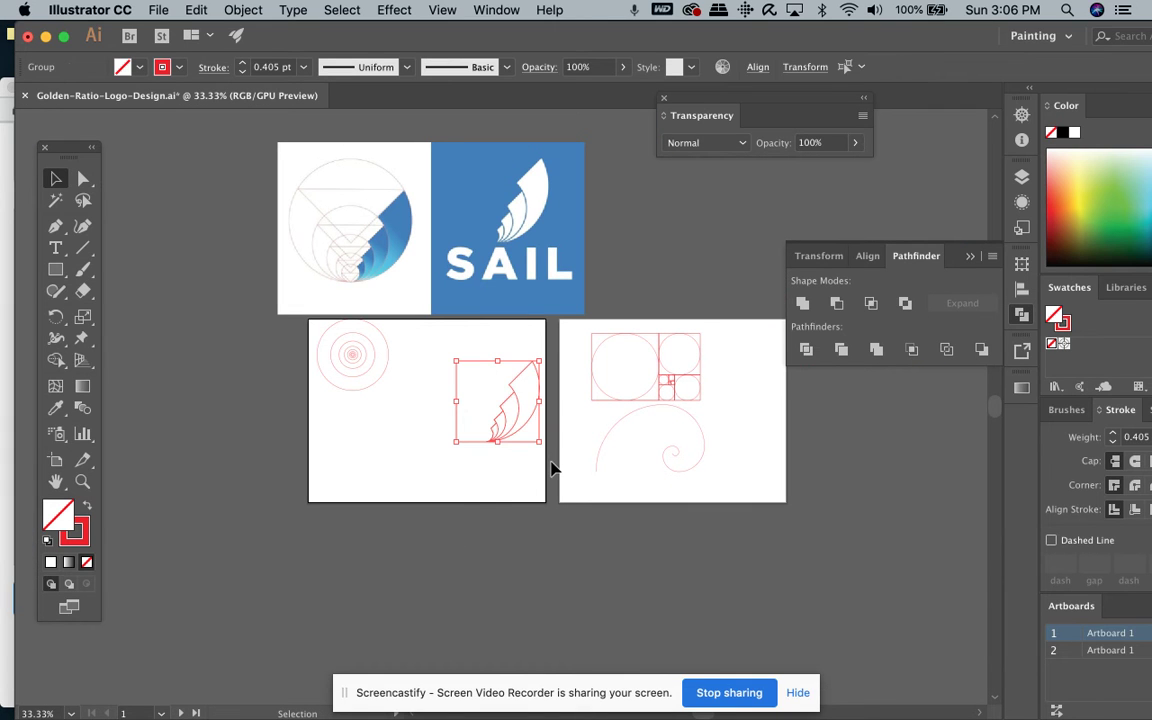
pyautogui.click(243, 63)
pyautogui.moveTo(518, 432); pyautogui.dragTo(471, 413)
pyautogui.click(378, 456)
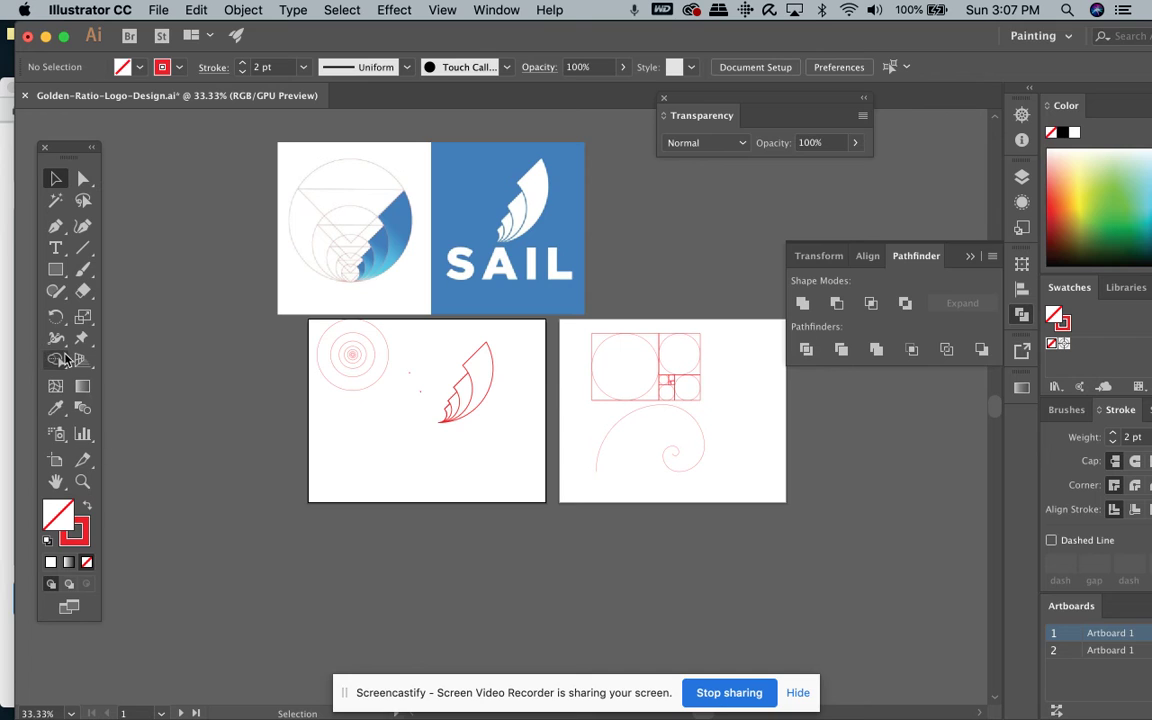
# - Add a text frame reading "SAIL" beneath the sail on the first artboard and convert it to point type
pyautogui.click(57, 251)
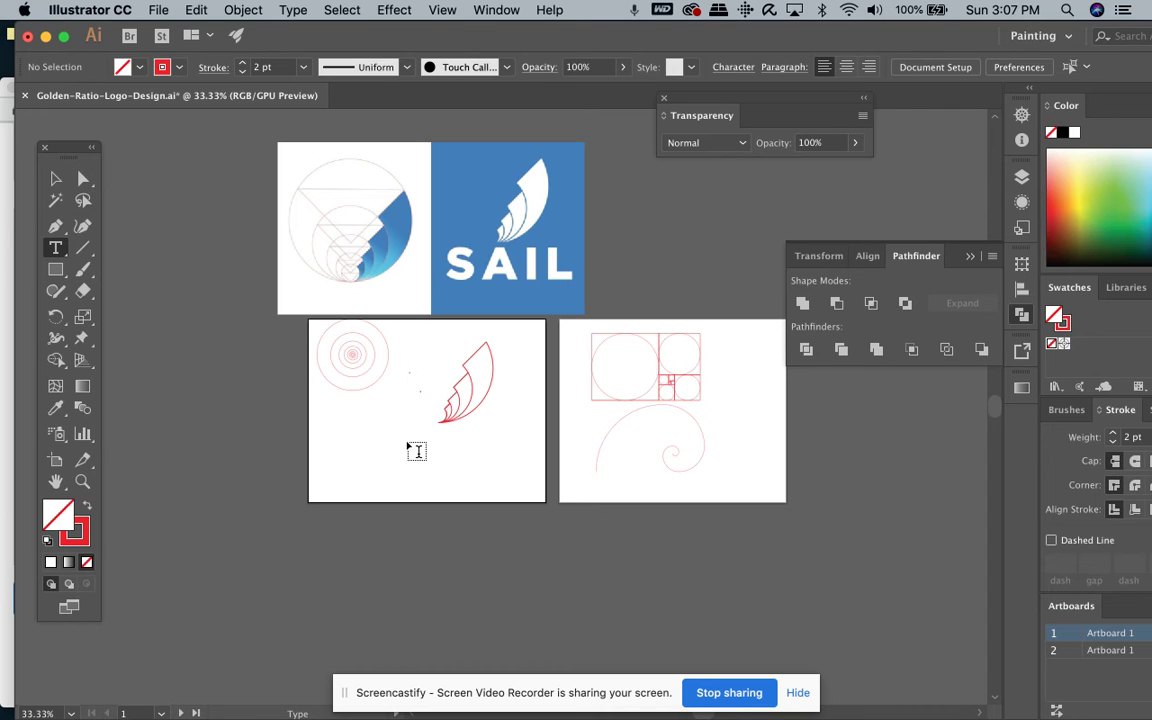
pyautogui.moveTo(347, 431); pyautogui.dragTo(537, 497)
pyautogui.press('BackSpace')
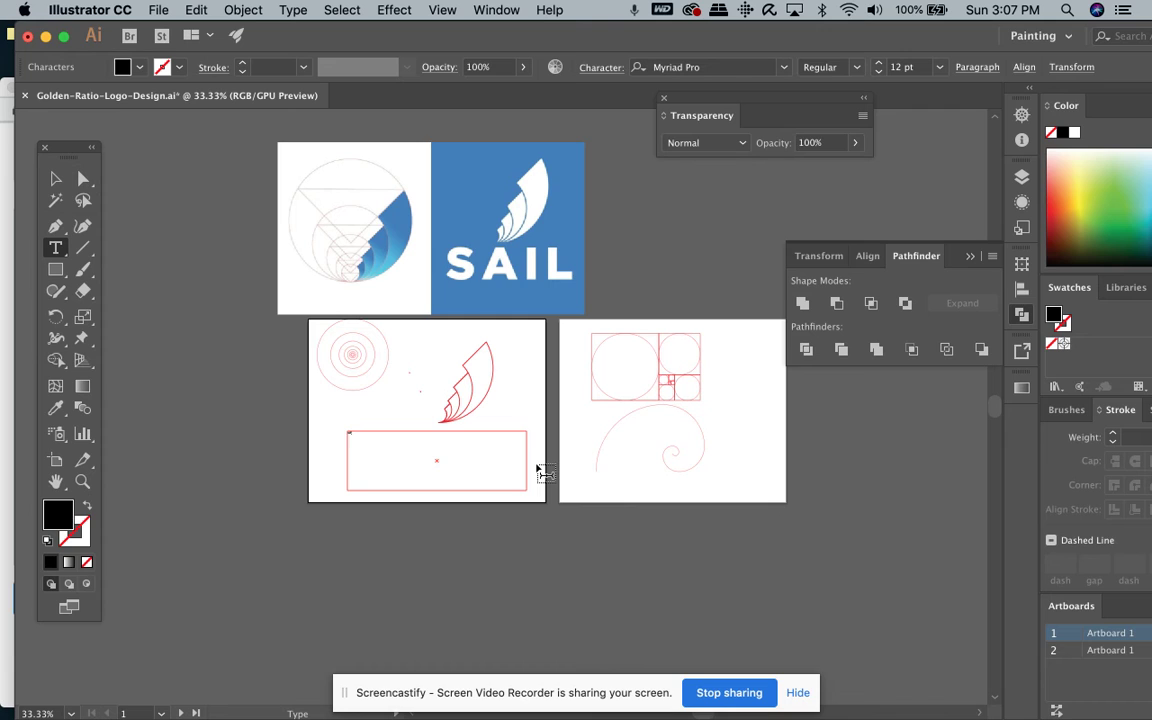
pyautogui.click(55, 178)
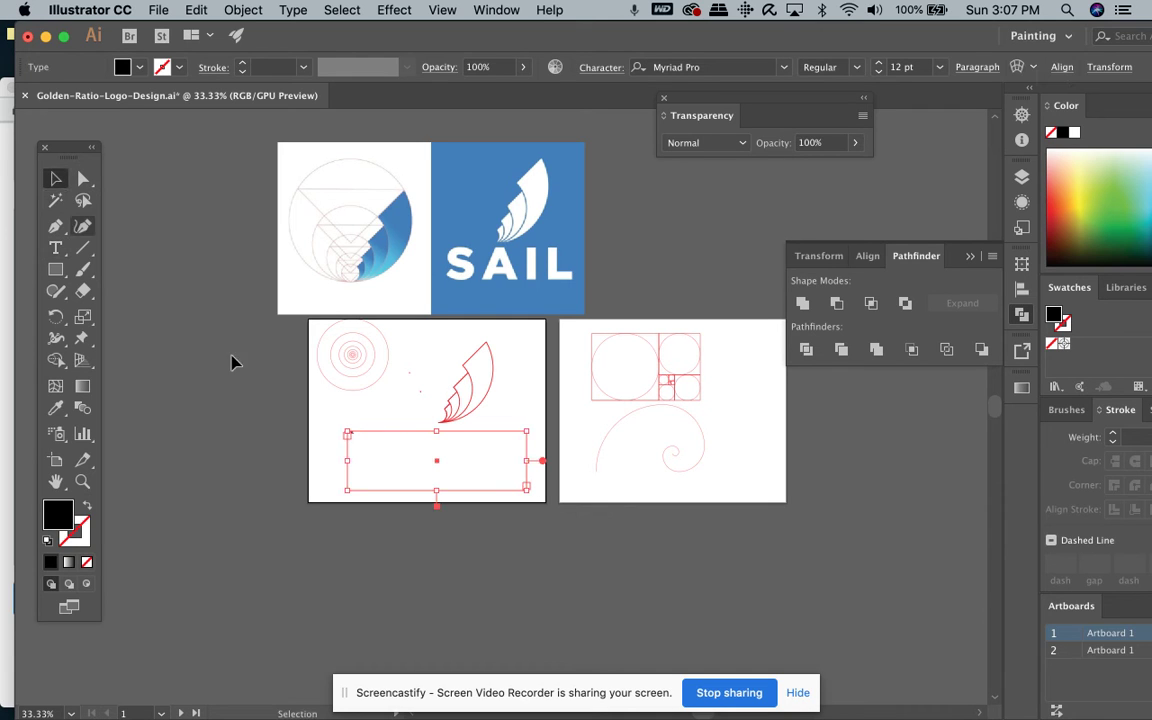
pyautogui.doubleClick(542, 462)
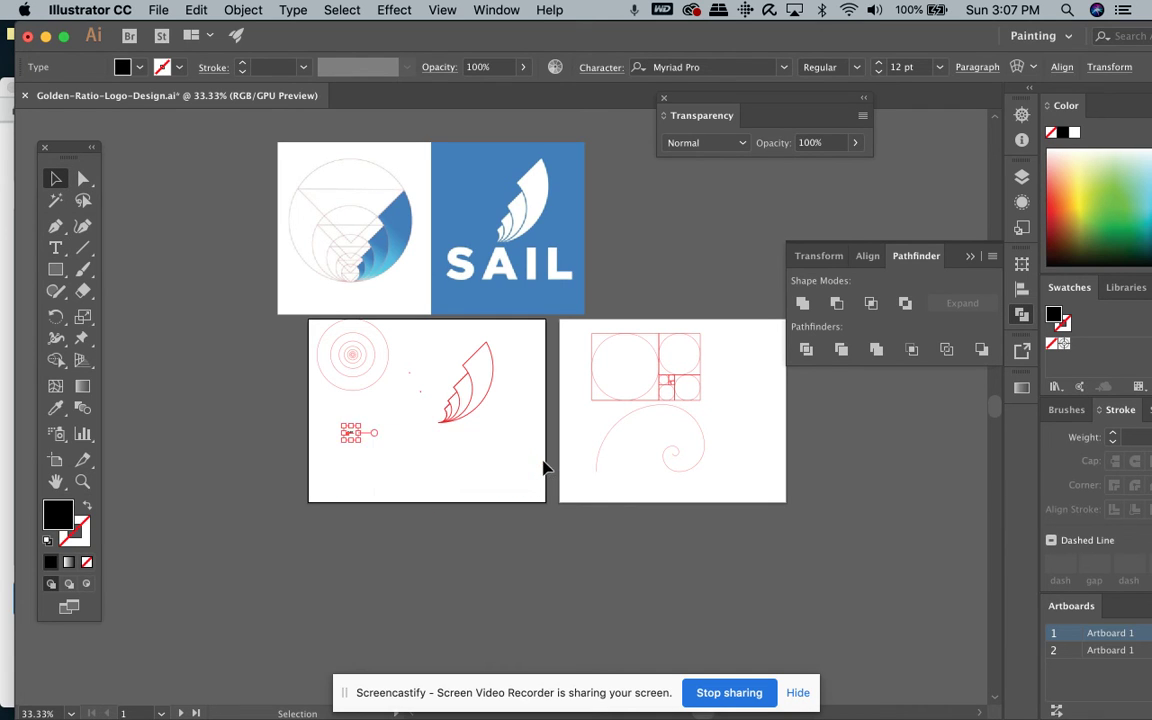
# - Enlarge the SAIL text to about 261 pt and place it just below the sail
pyautogui.moveTo(363, 443); pyautogui.dragTo(457, 508)
pyautogui.moveTo(457, 455); pyautogui.dragTo(514, 428)
pyautogui.moveTo(420, 425); pyautogui.dragTo(408, 425)
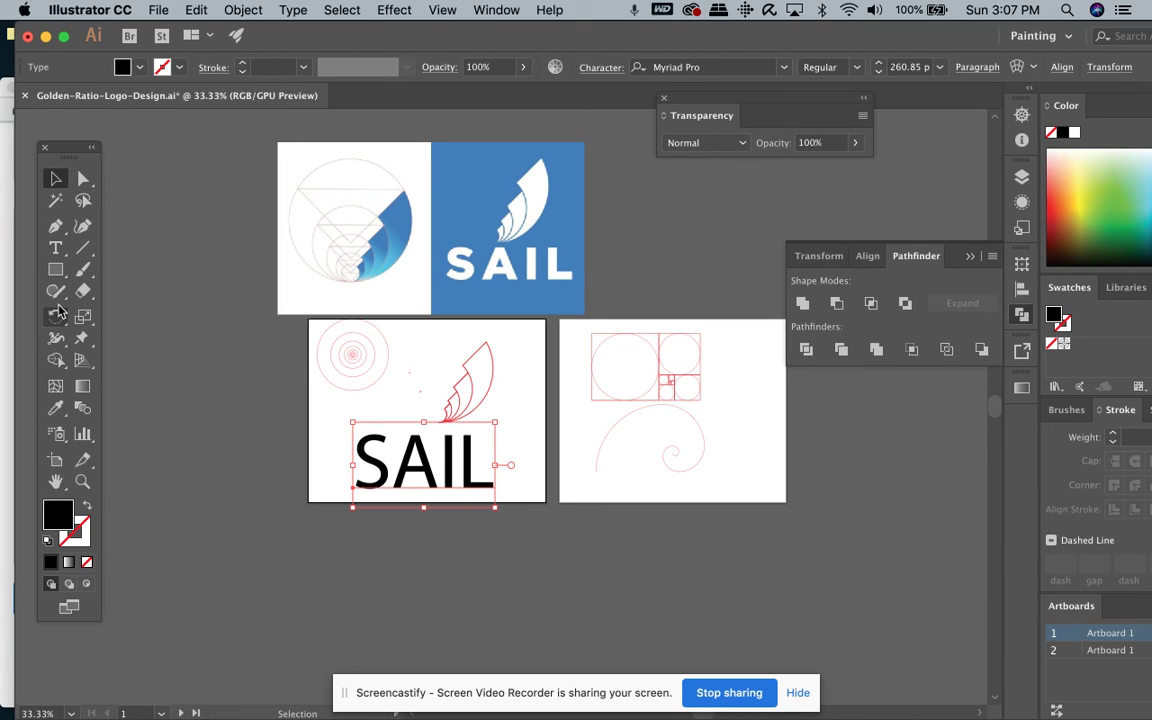
# - Set the font of the whole SAIL text to Arial Bold
pyautogui.click(55, 248)
pyautogui.doubleClick(383, 452)
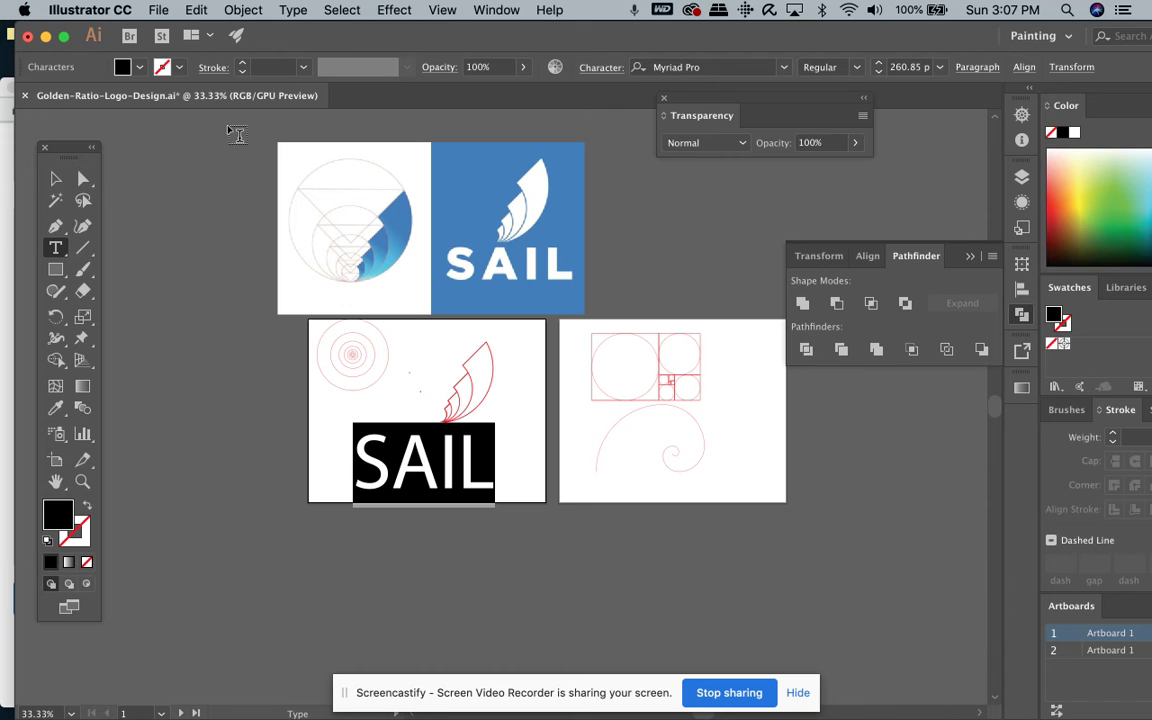
pyautogui.click(641, 72)
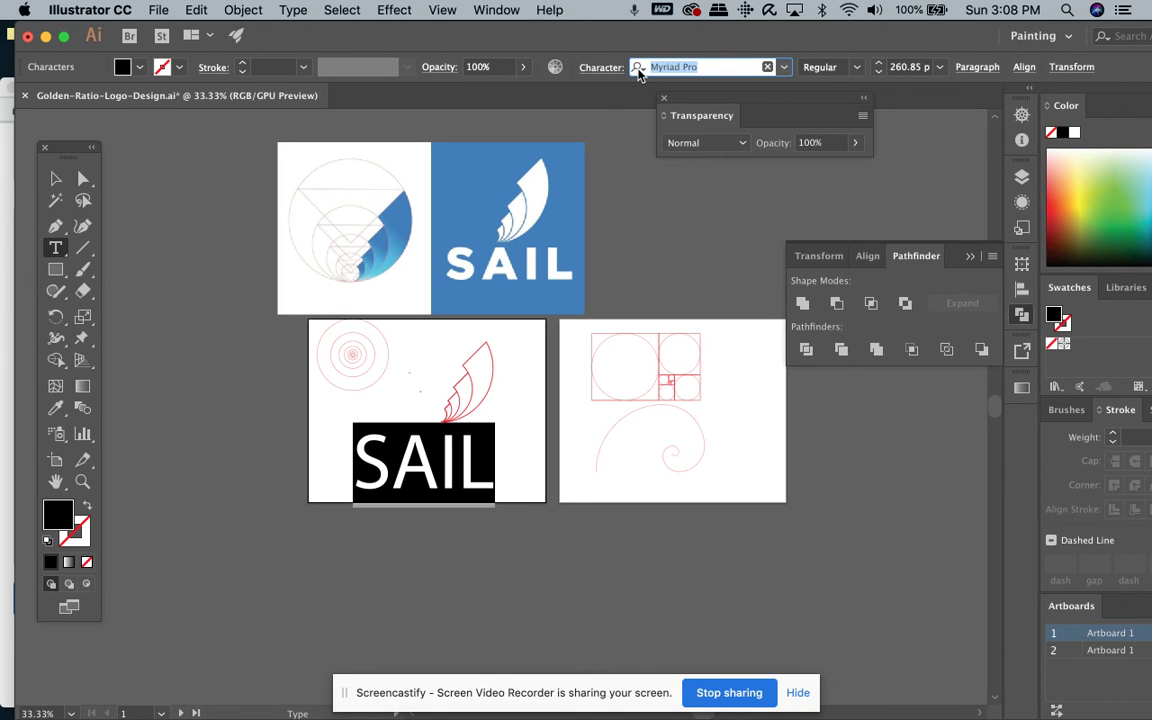
pyautogui.write('arial')
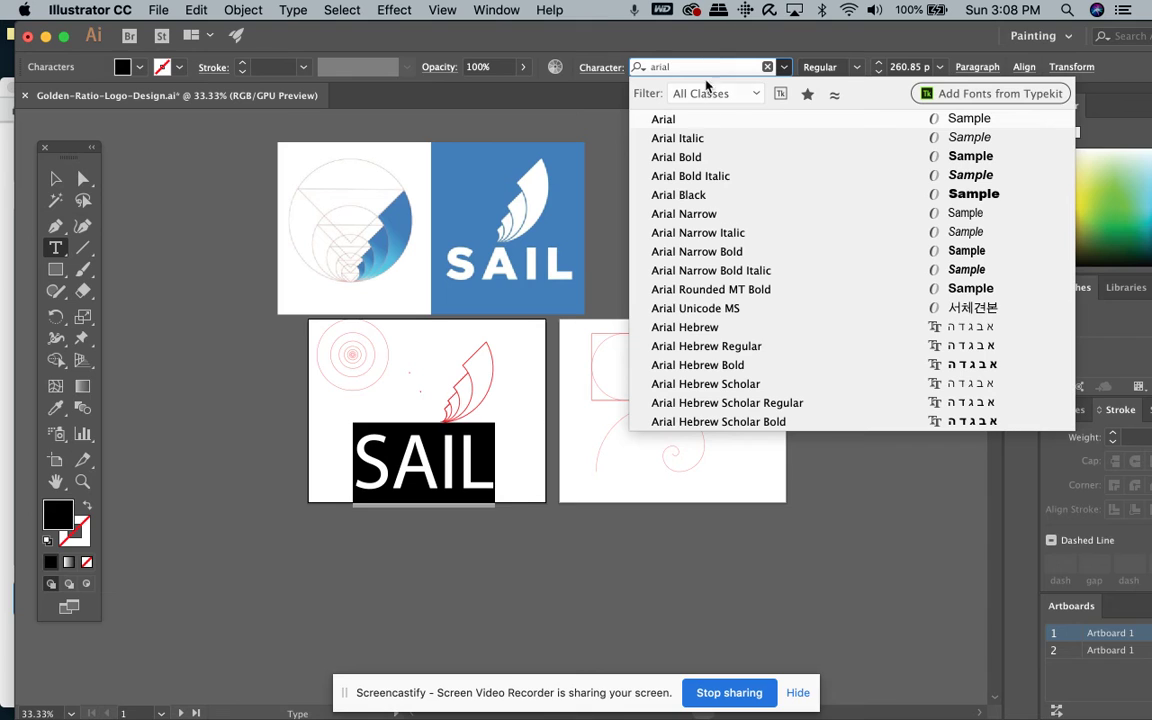
pyautogui.click(688, 157)
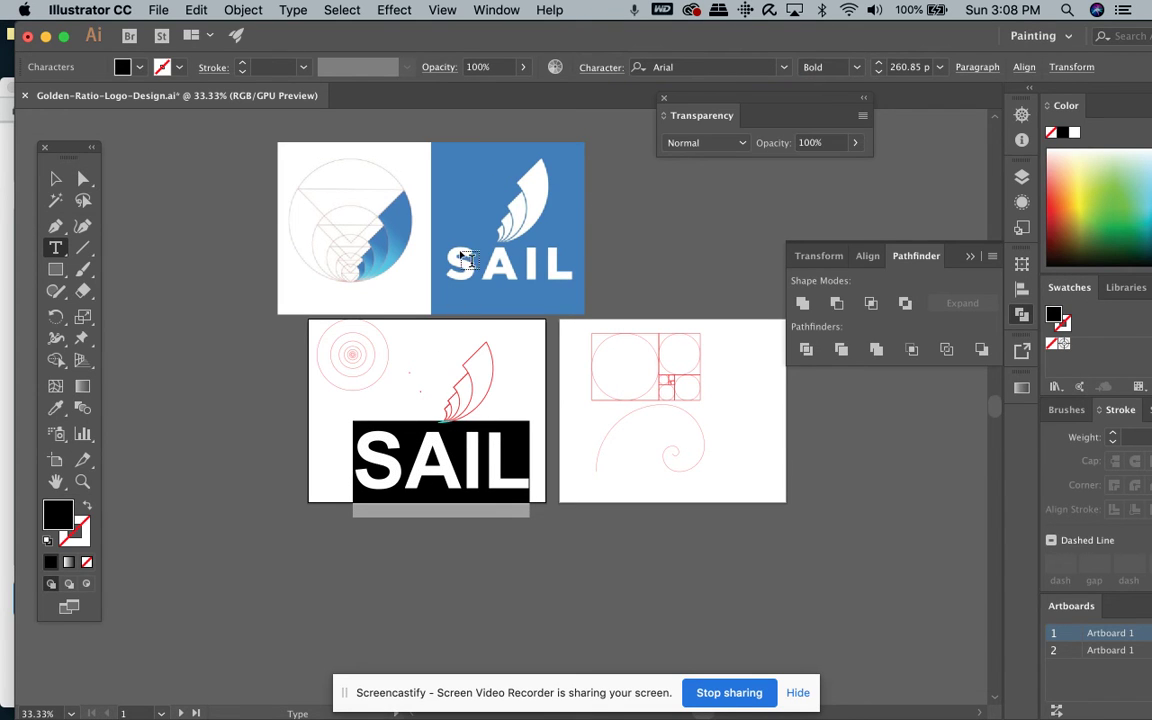
# - Try Tahoma Bold on the SAIL text and search the font list for Garamond
pyautogui.click(660, 67)
pyautogui.write('tahom')
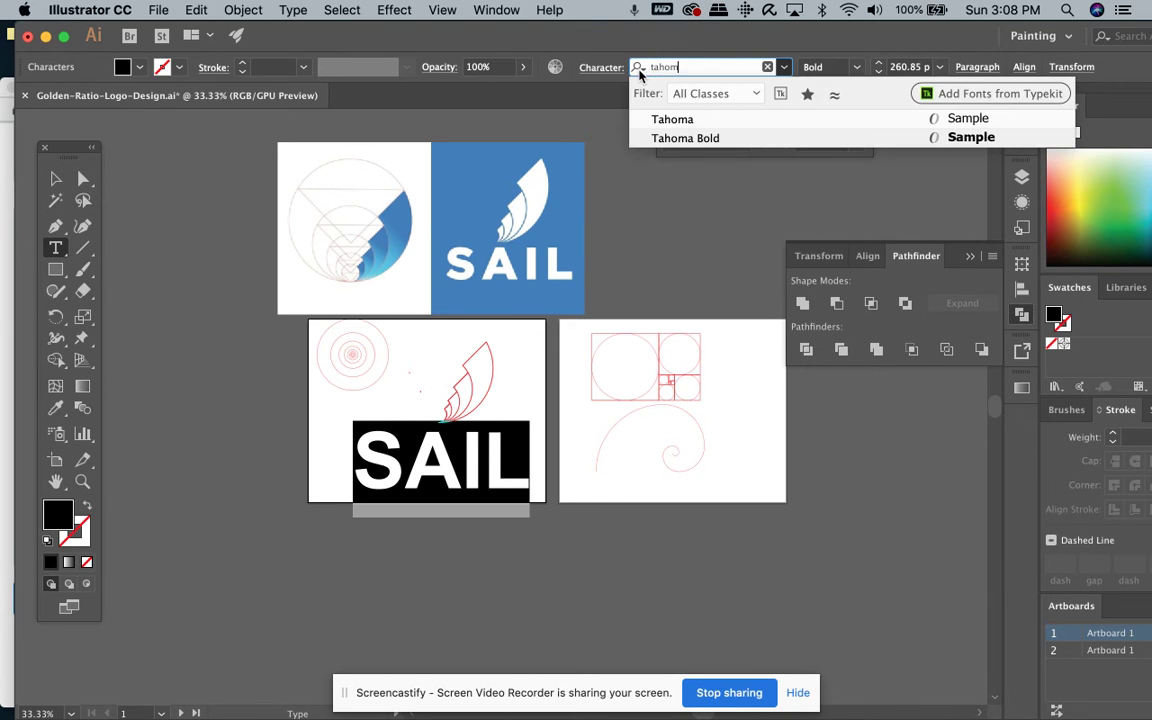
pyautogui.click(675, 140)
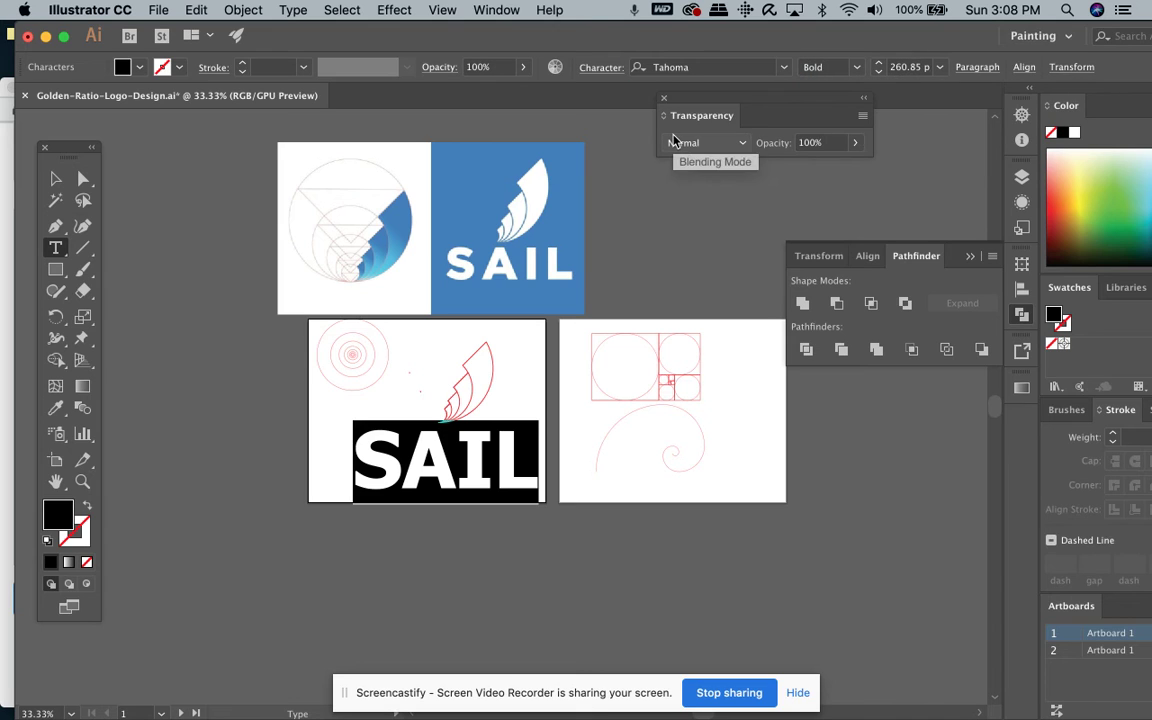
pyautogui.click(638, 68)
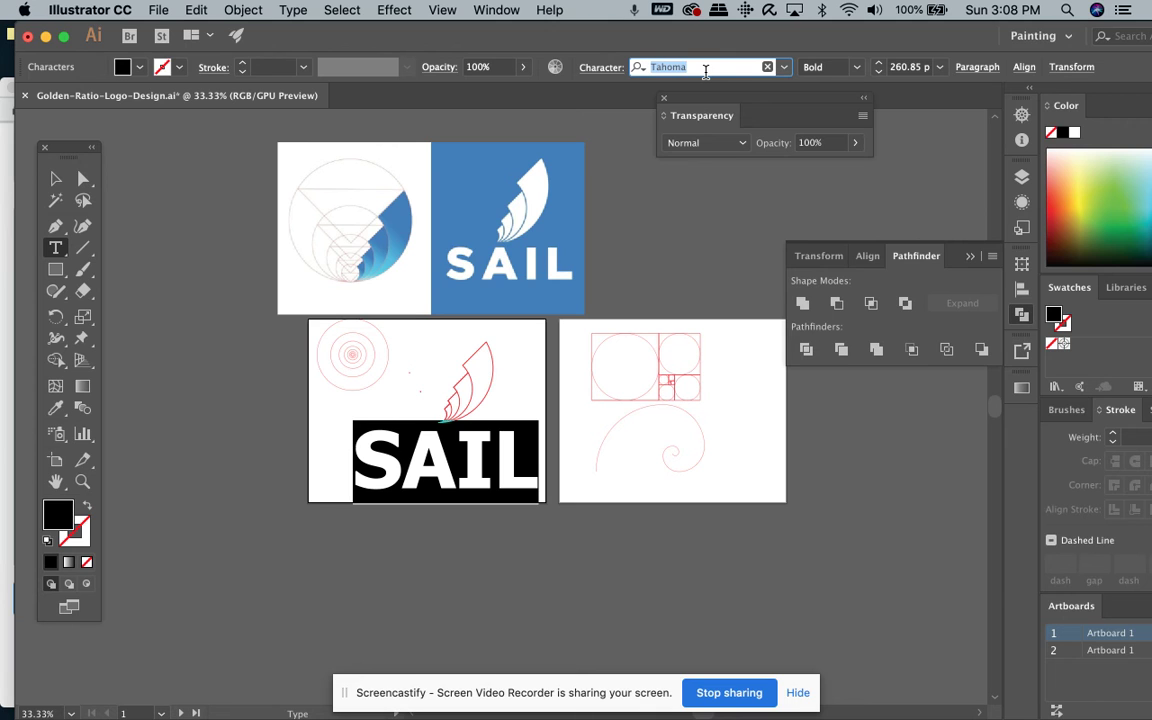
pyautogui.write('garam')
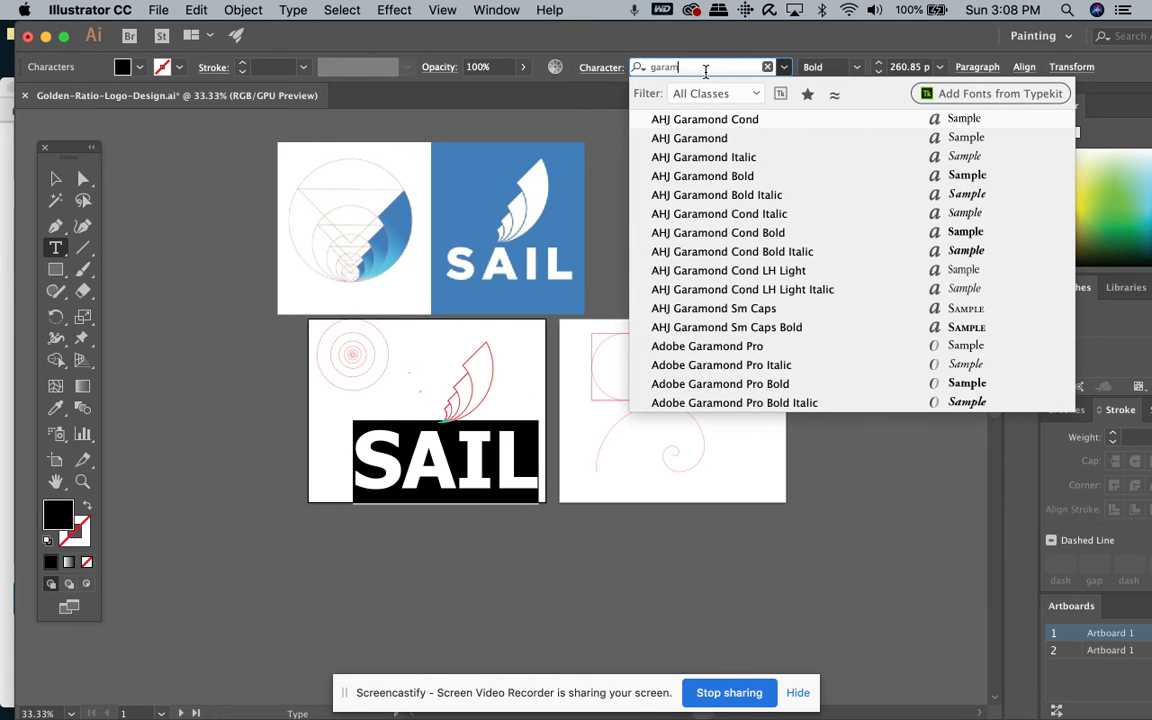
# - Return the selected SAIL text to the Arial Bold font
pyautogui.click(638, 72)
pyautogui.write('arial')
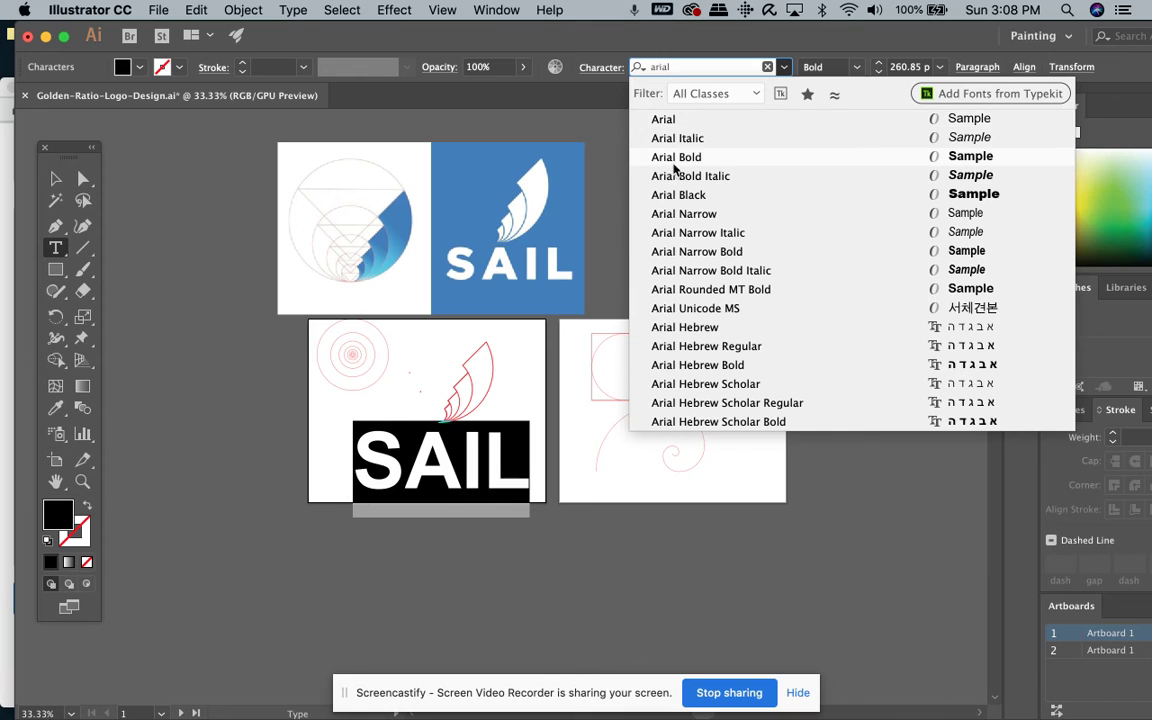
pyautogui.click(679, 159)
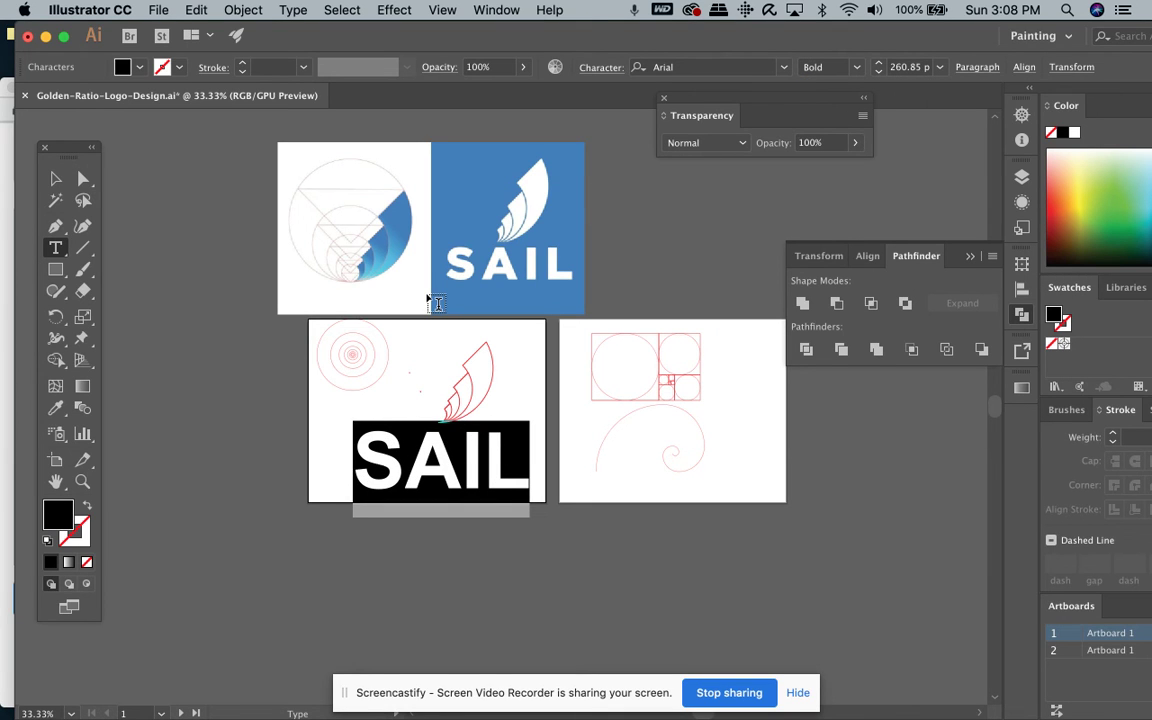
# - Reposition the SAIL text so it sits beneath the sail, near the right edge of the first artboard
pyautogui.click(55, 178)
pyautogui.moveTo(450, 467); pyautogui.dragTo(428, 462)
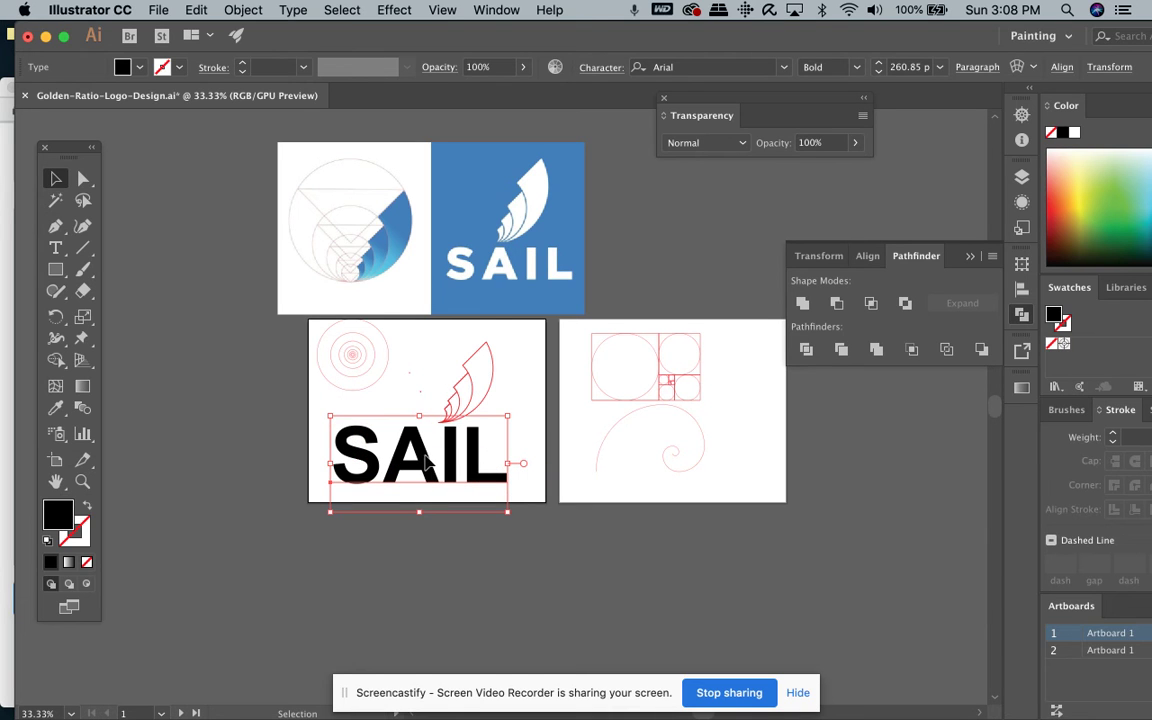
pyautogui.moveTo(427, 460); pyautogui.dragTo(467, 460)
pyautogui.click(307, 460)
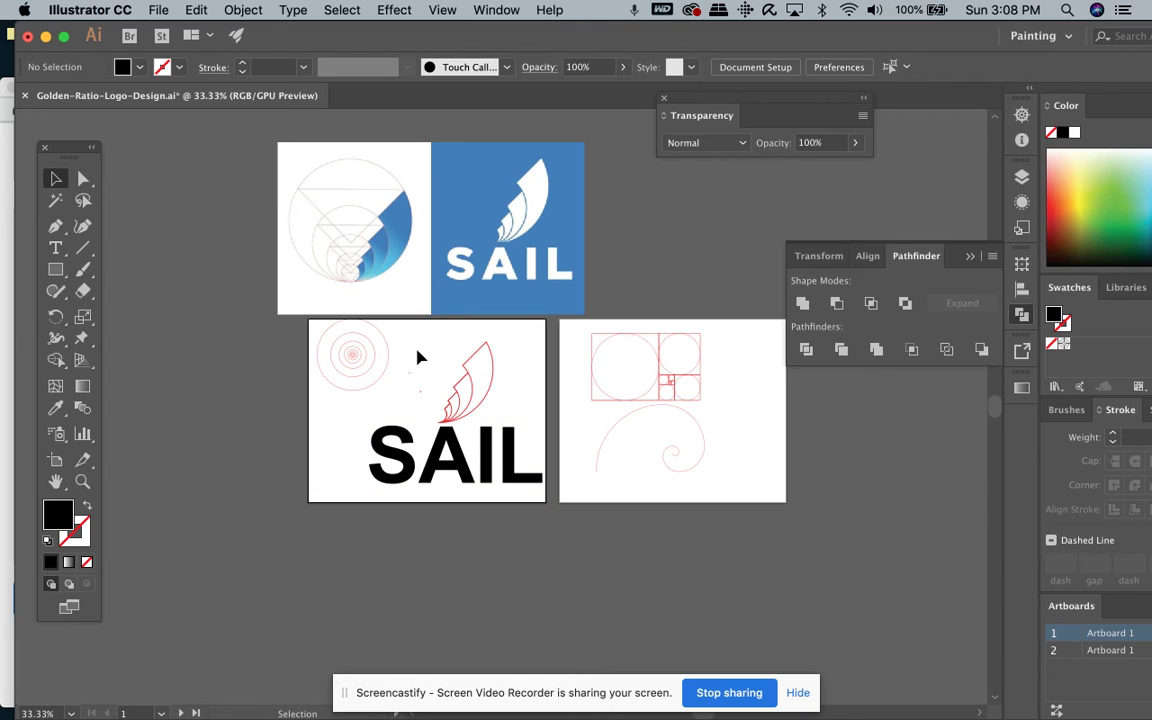
# - Delete the leftover concentric circles, then move the sail and SAIL text together up and left toward the middle of the first artboard
pyautogui.moveTo(415, 334); pyautogui.dragTo(356, 355)
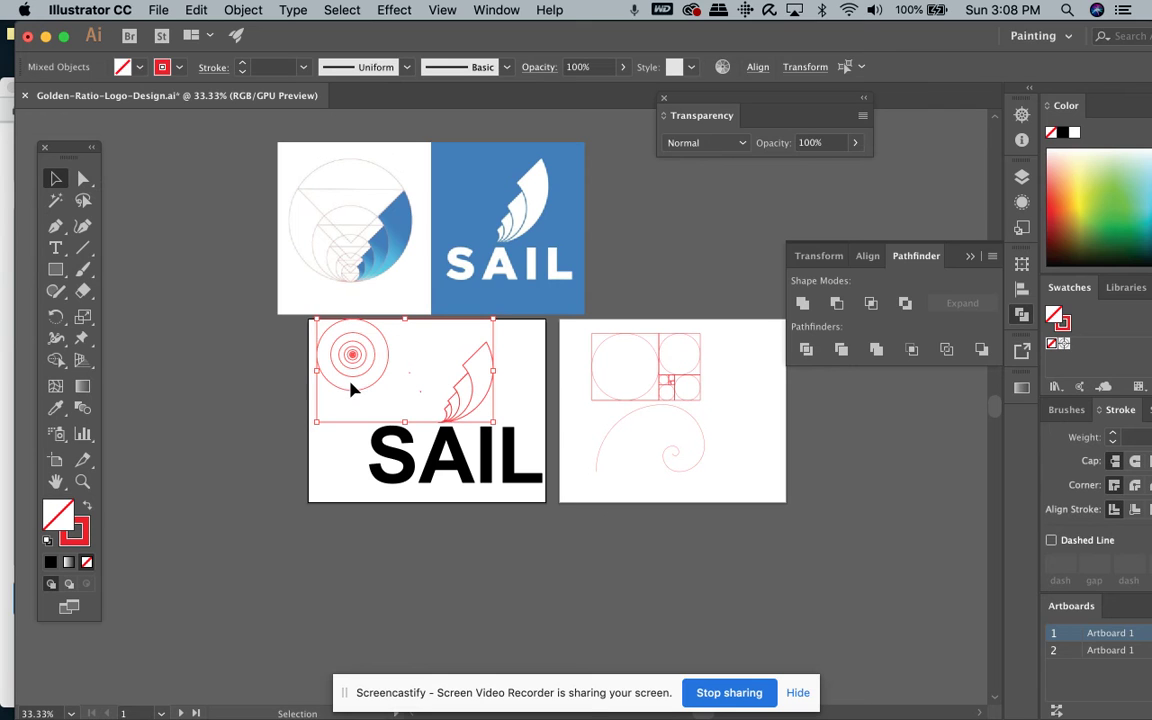
pyautogui.click(313, 435)
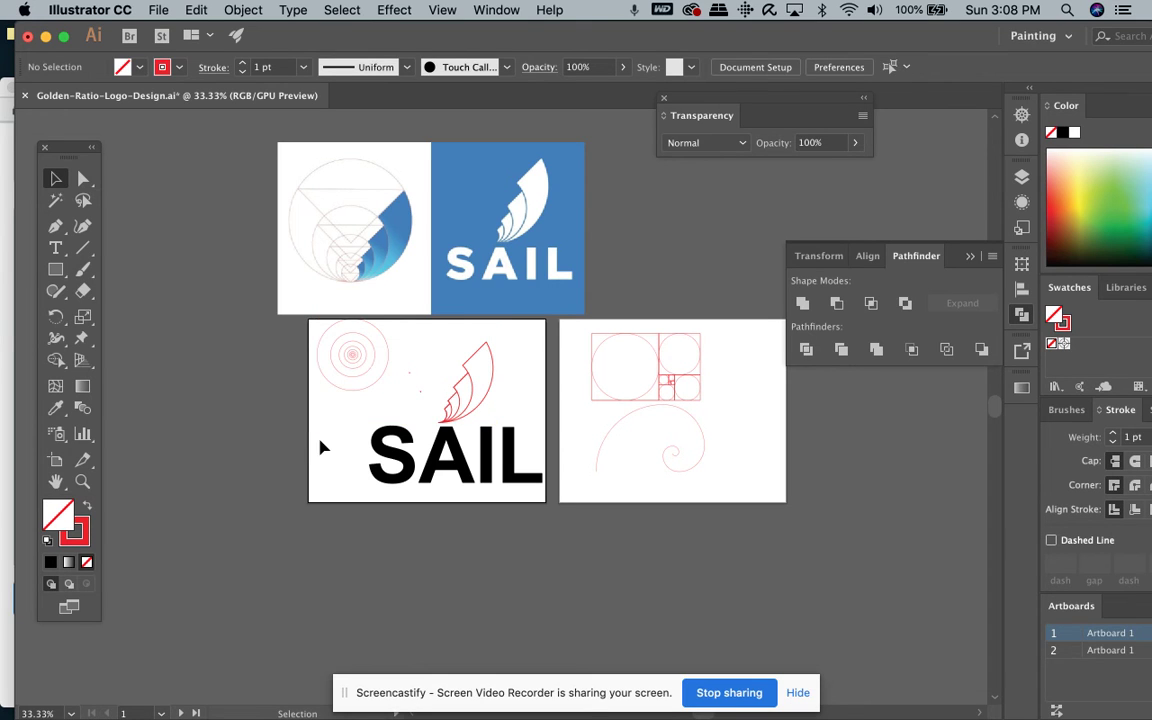
pyautogui.click(378, 347)
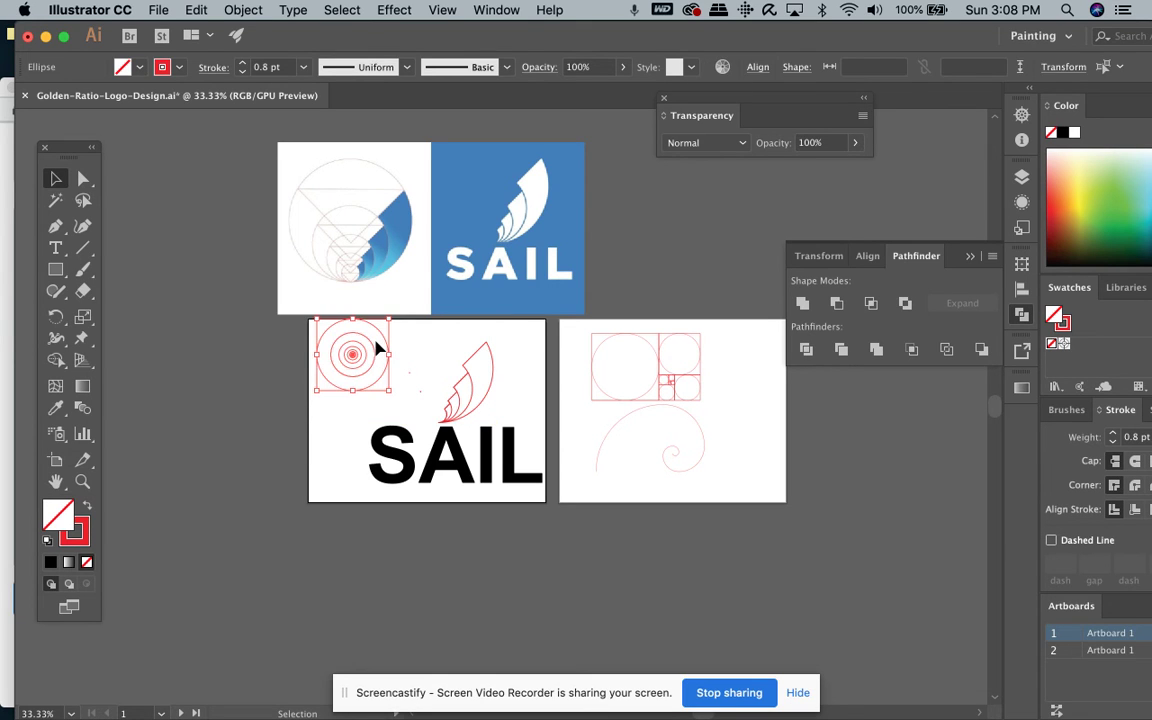
pyautogui.click(378, 347)
pyautogui.moveTo(383, 368); pyautogui.dragTo(472, 452)
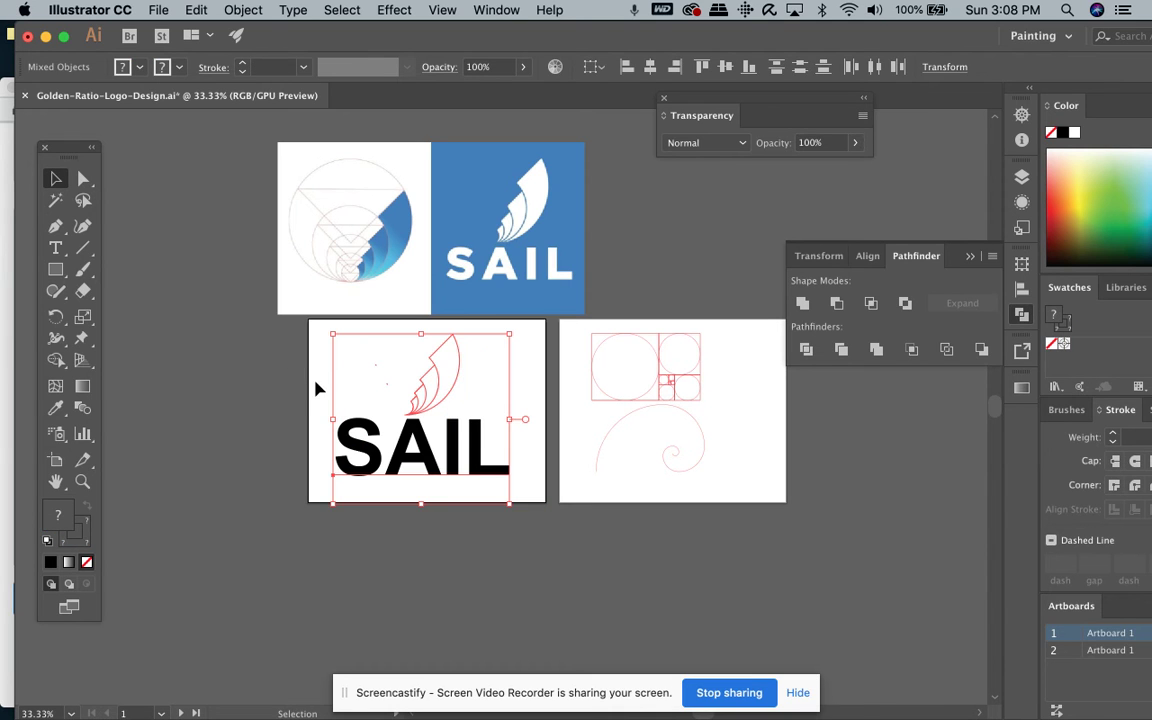
pyautogui.click(316, 388)
# - Draw a rectangle covering the entire first artboard and give it the default white fill and black stroke
pyautogui.click(55, 270)
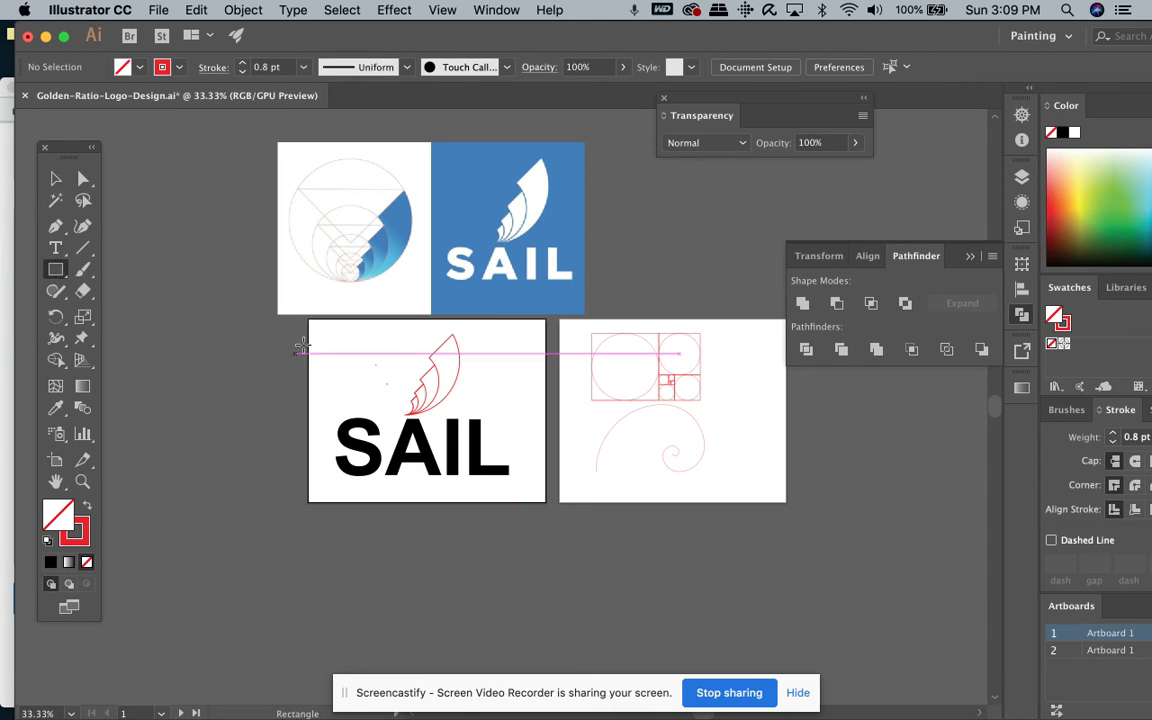
pyautogui.moveTo(308, 319); pyautogui.dragTo(549, 502)
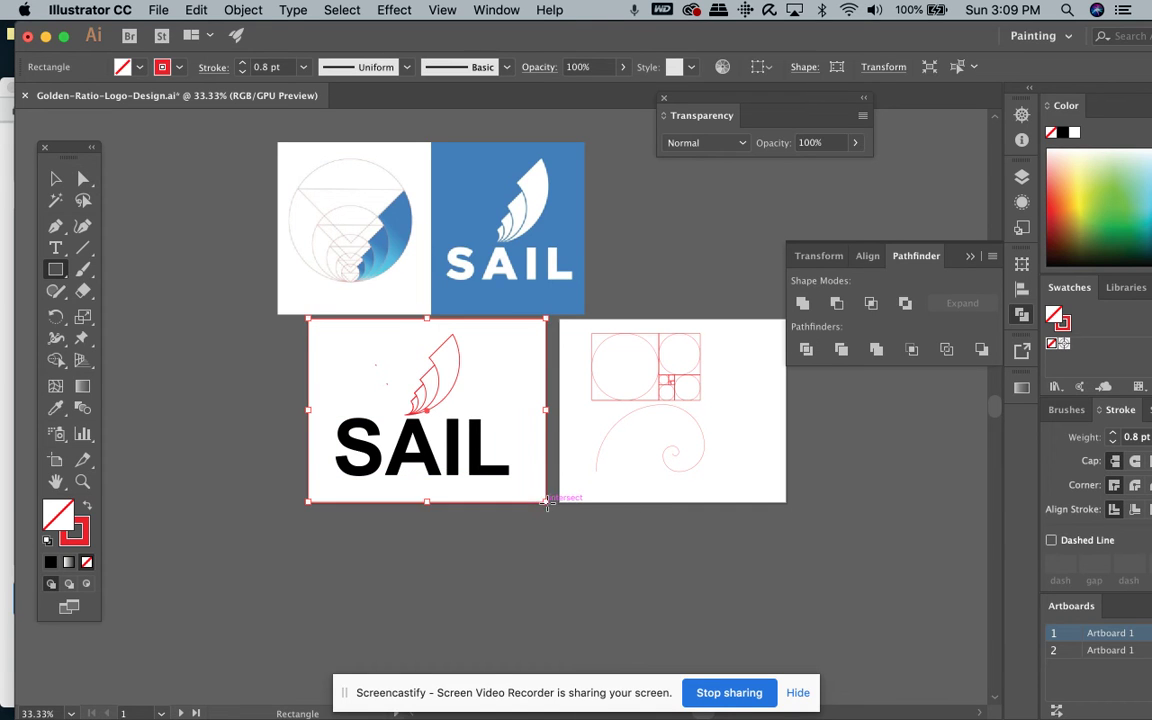
pyautogui.click(47, 540)
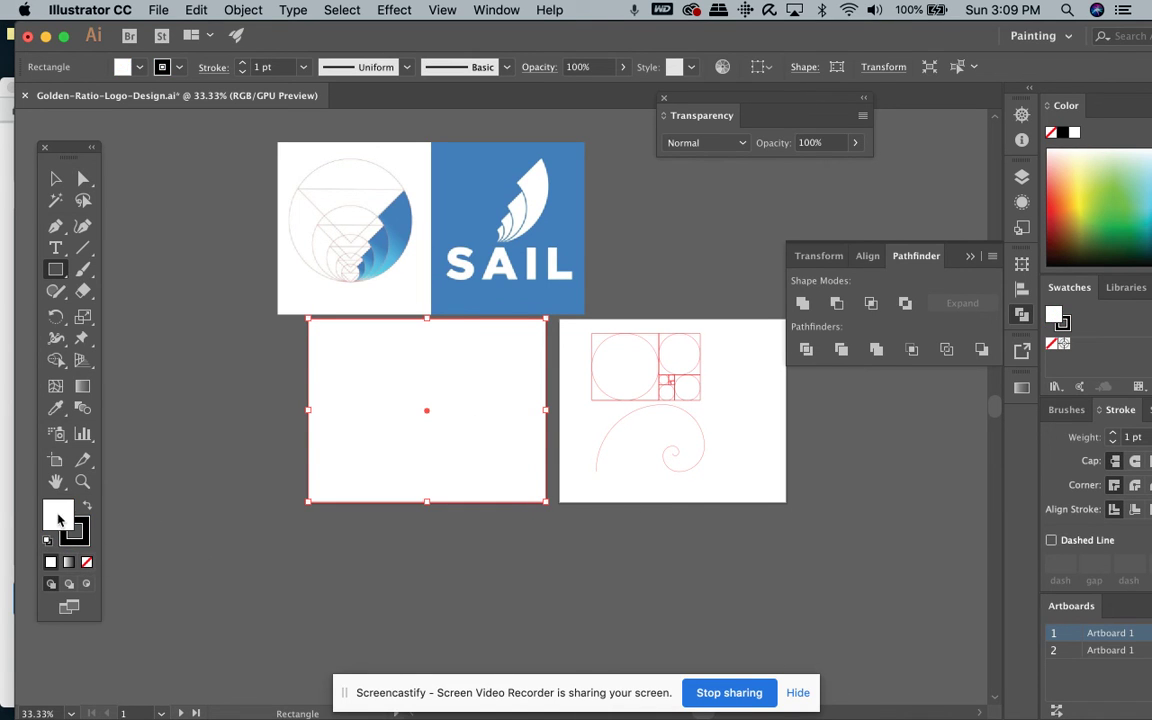
# - Change the rectangle's fill to the blue colour #098cc6
pyautogui.doubleClick(58, 517)
pyautogui.click(266, 238)
pyautogui.moveTo(240, 226)
pyautogui.mouseDown()
pyautogui.moveTo(208, 188)
pyautogui.moveTo(224, 216)
pyautogui.mouseUp()
pyautogui.moveTo(224, 168)
pyautogui.mouseDown()
pyautogui.moveTo(200, 141)
pyautogui.moveTo(230, 159)
pyautogui.moveTo(232, 185)
pyautogui.mouseUp()
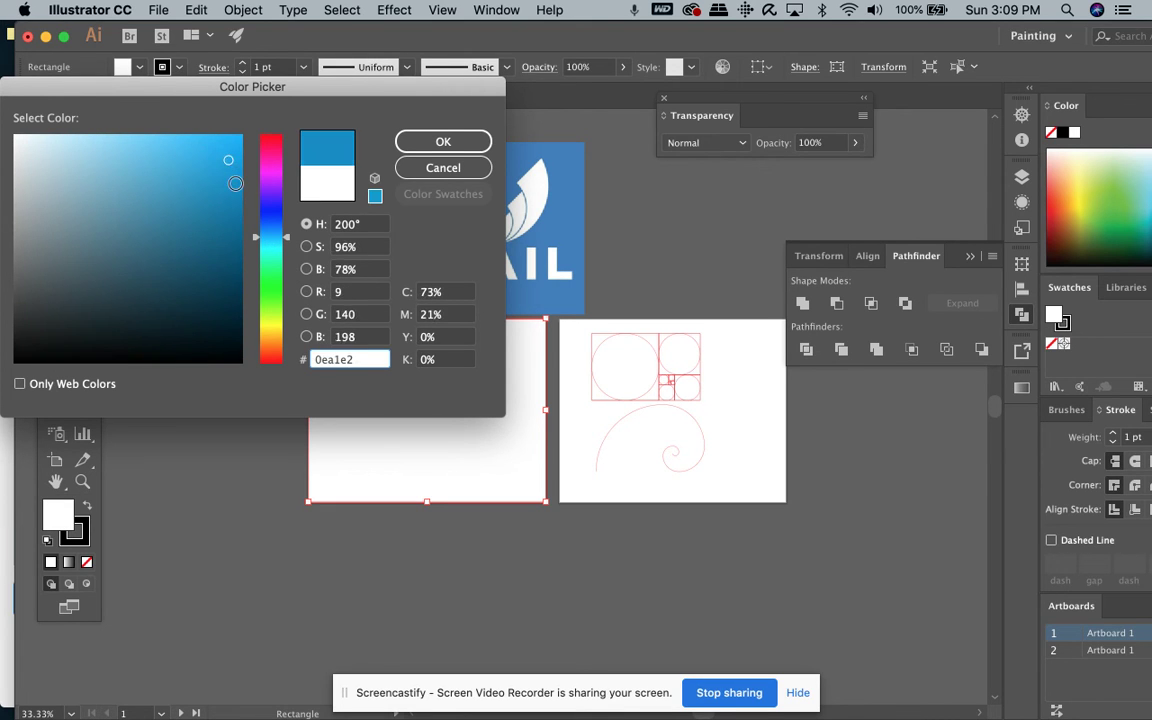
pyautogui.click(440, 143)
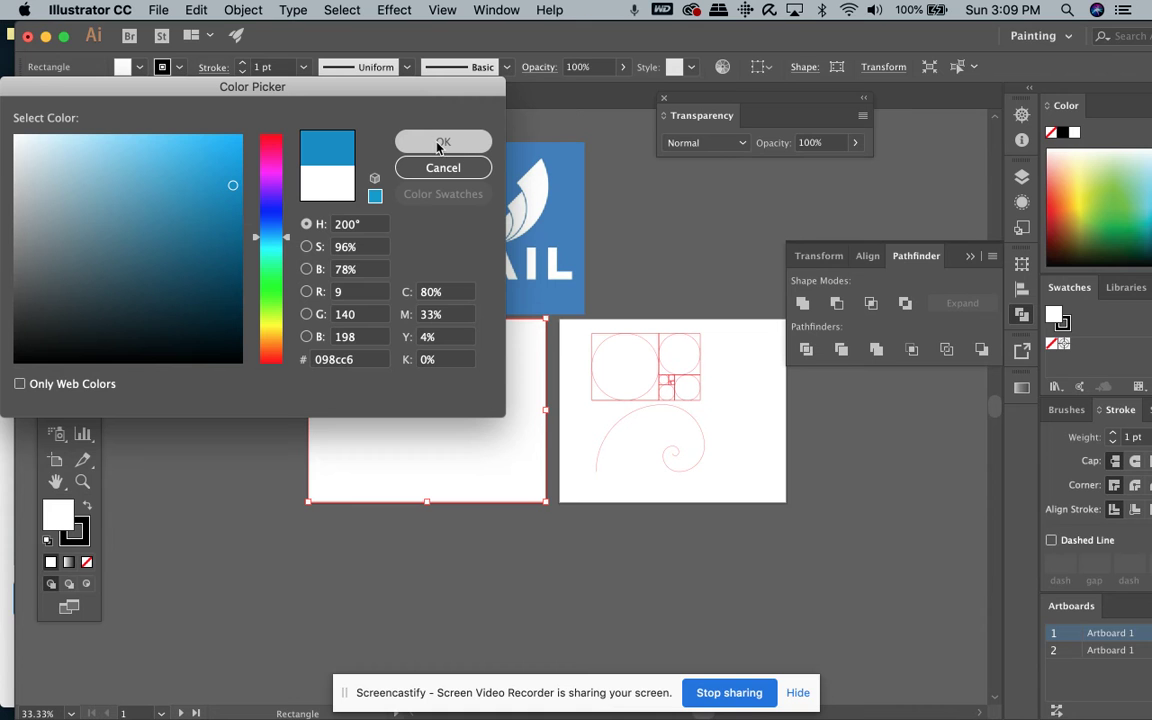
# - Switch to Chrome to check the reference SAIL logo, then return to Illustrator and cancel the rectangle size dialog
pyautogui.press('super+Tab')
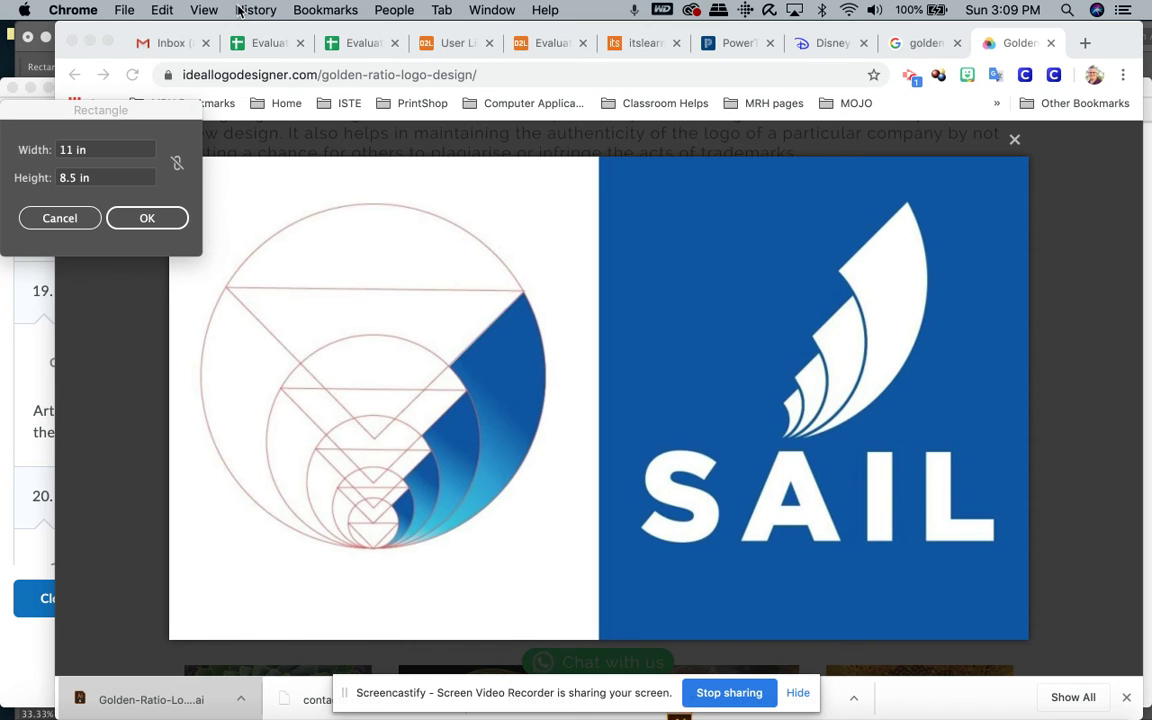
pyautogui.press('super+Tab')
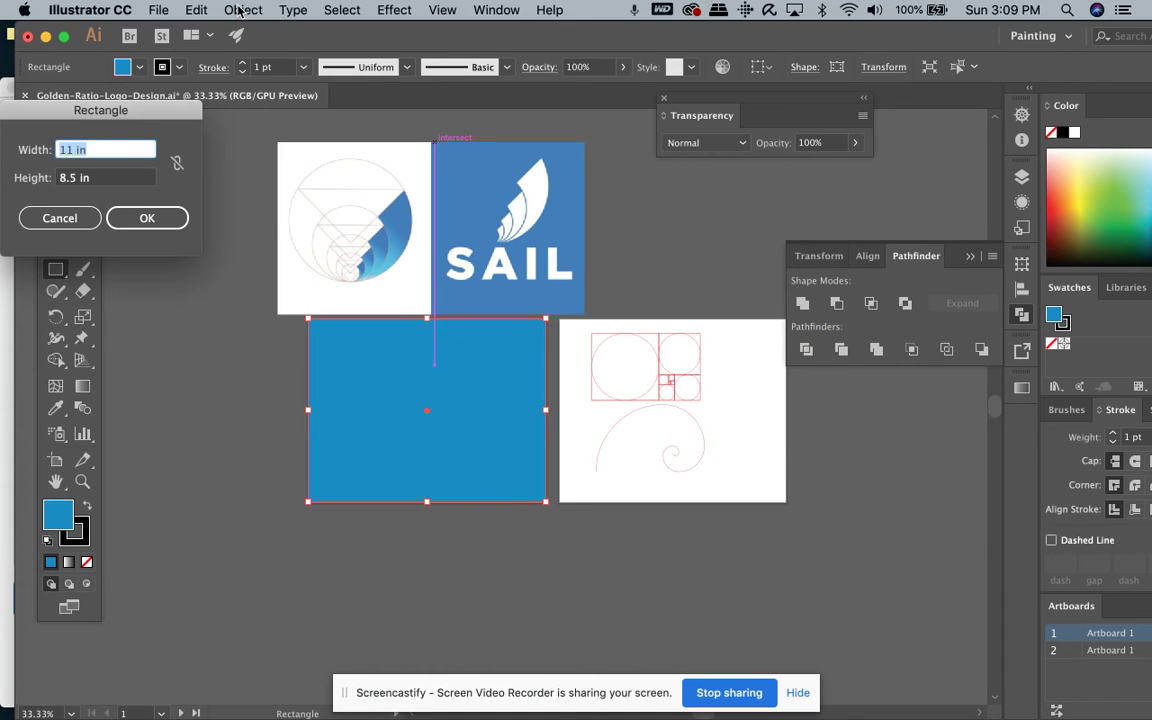
pyautogui.click(60, 218)
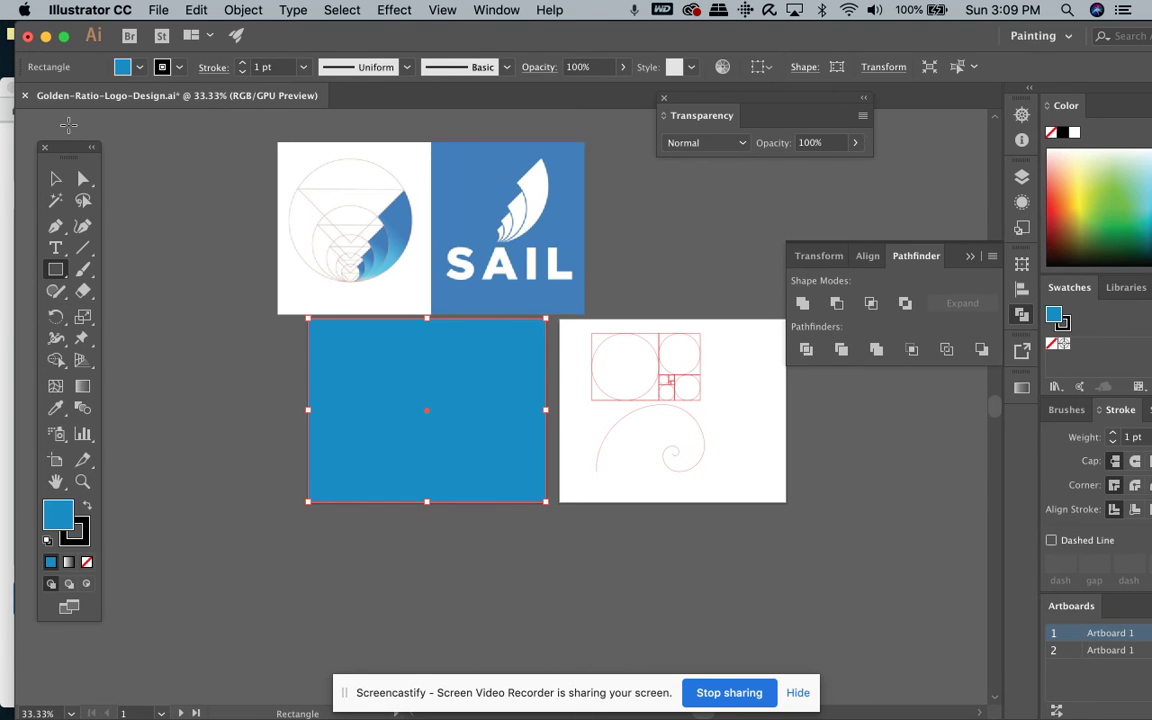
# - Send the blue background rectangle to the back, behind the sail and the SAIL text
pyautogui.click(56, 178)
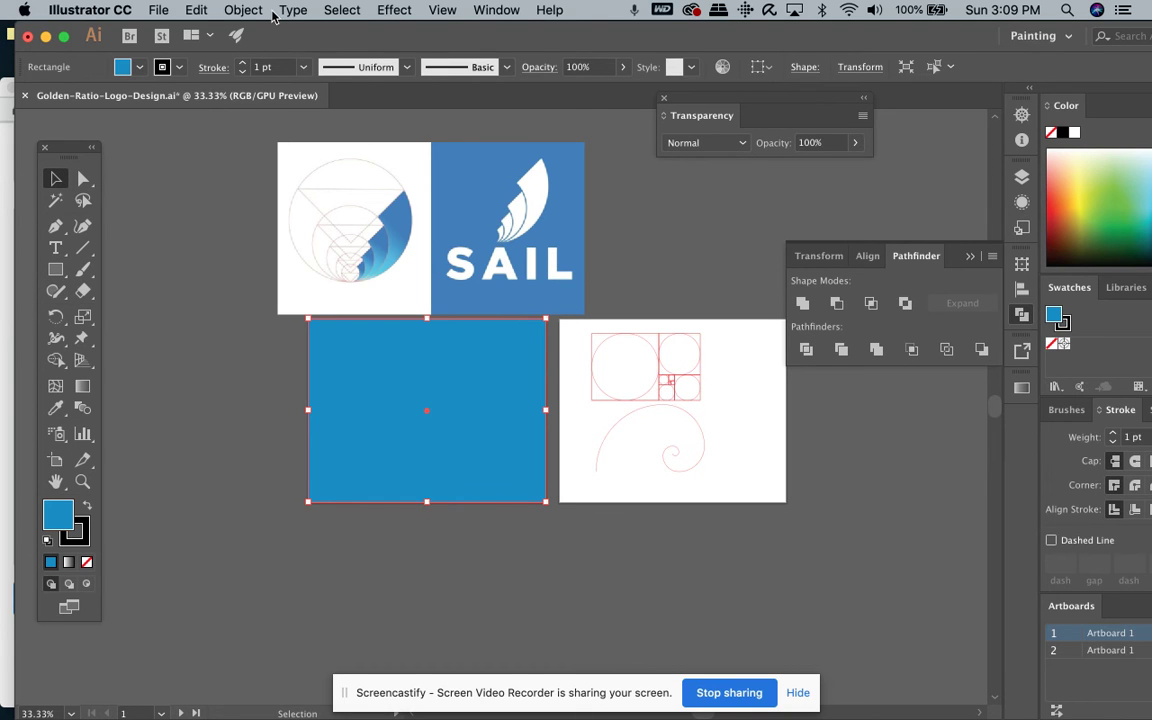
pyautogui.click(228, 10)
pyautogui.moveTo(228, 46)
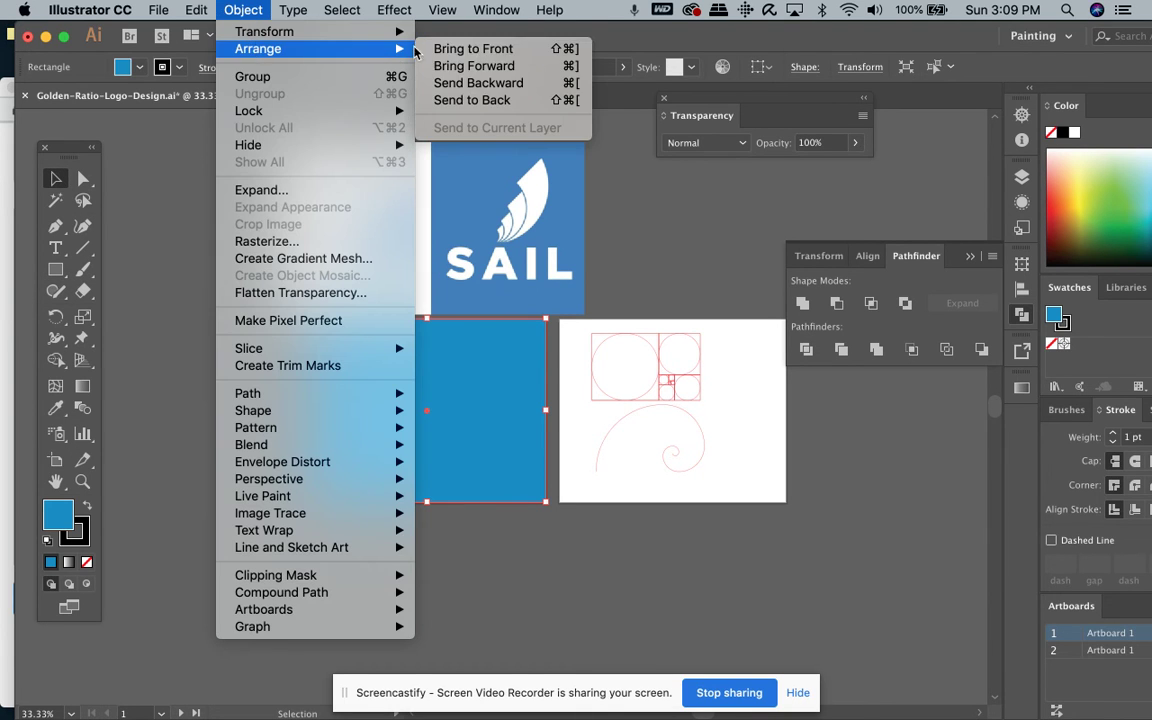
pyautogui.click(458, 101)
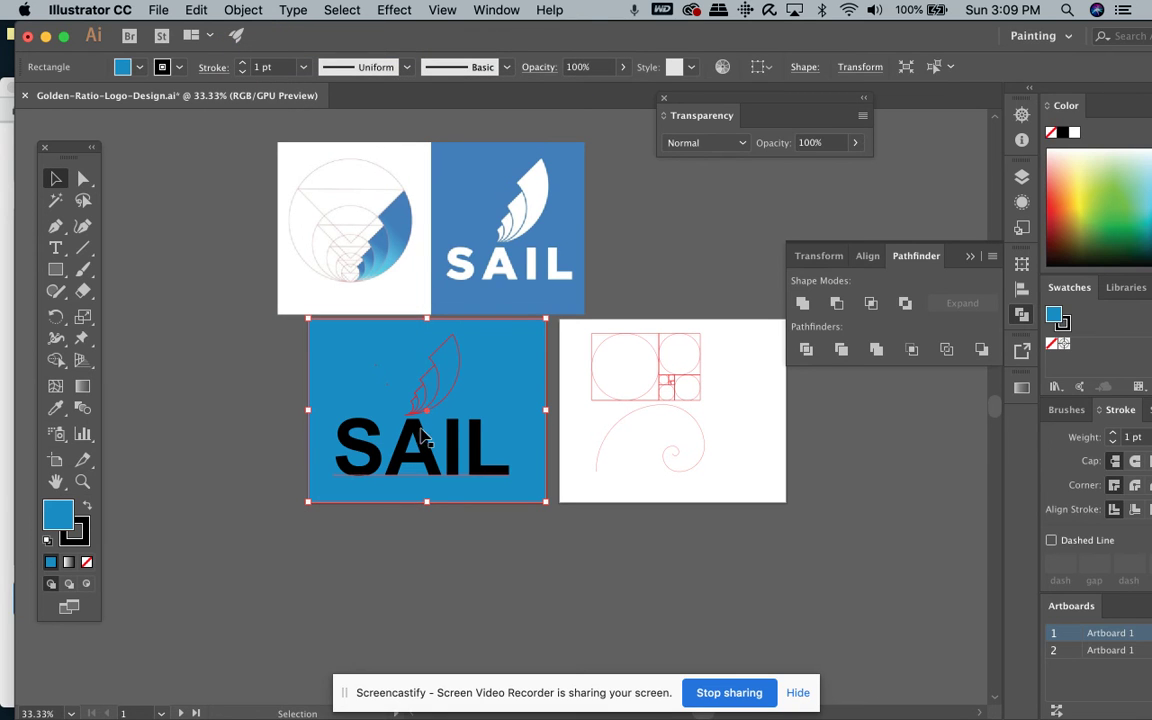
# - Give the whole SAIL text a white fill and no stroke
pyautogui.doubleClick(422, 457)
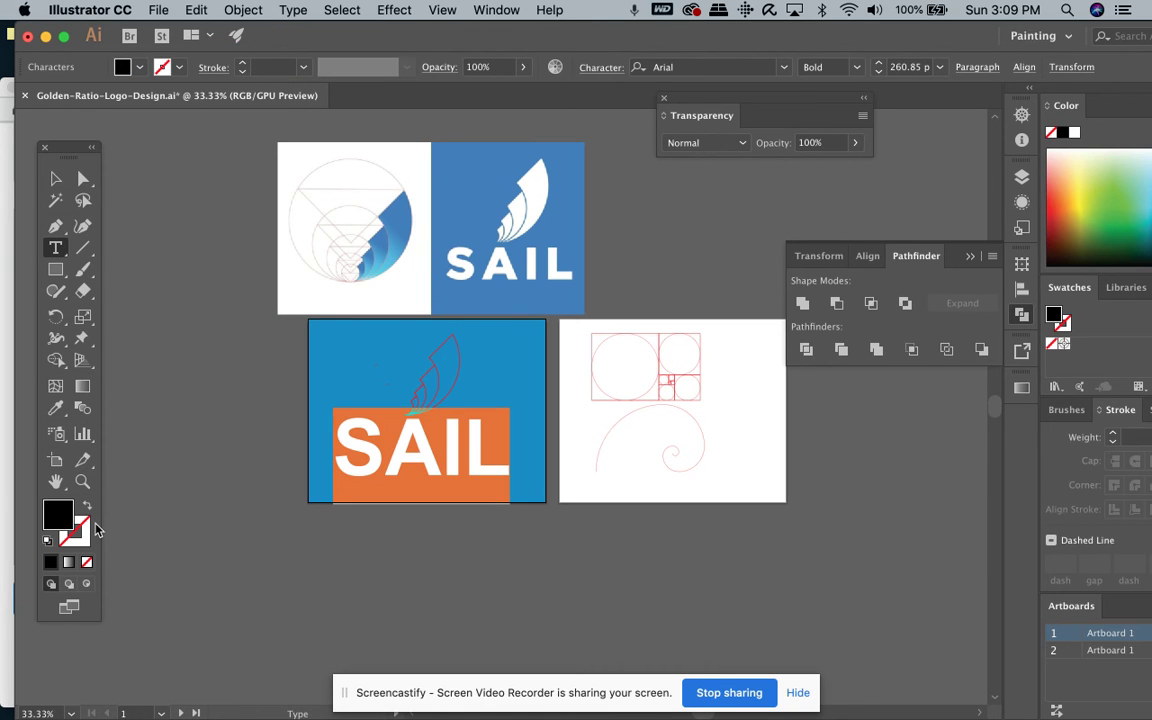
pyautogui.click(48, 540)
pyautogui.click(76, 529)
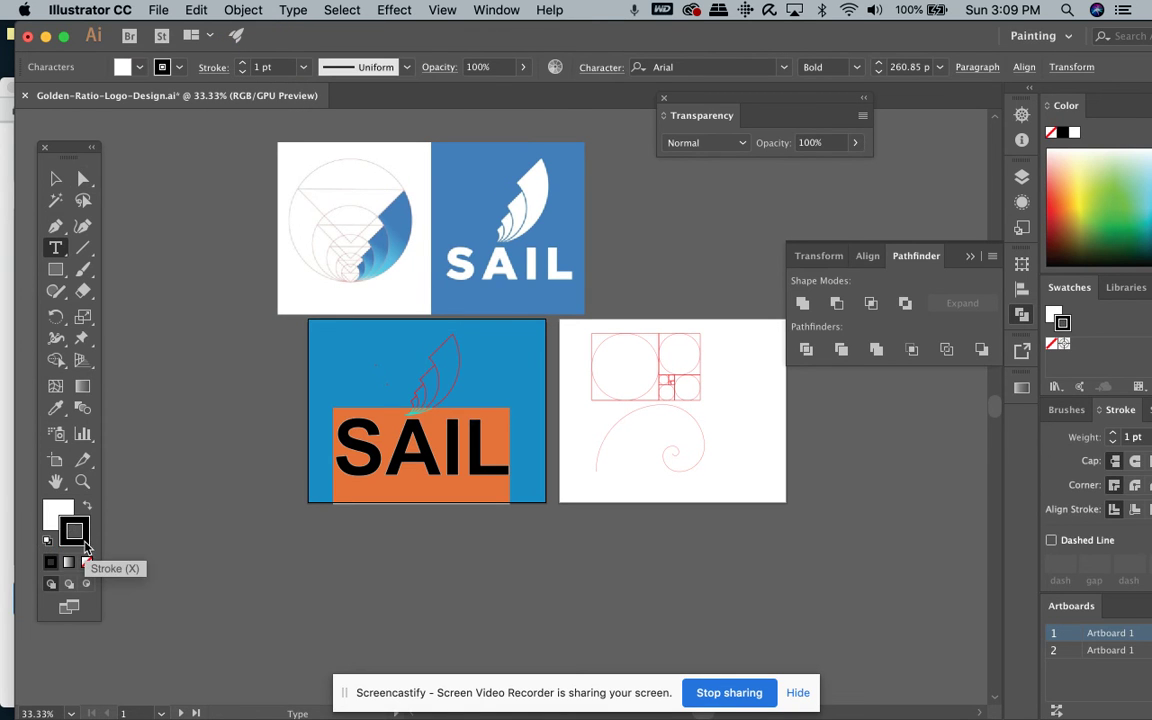
pyautogui.click(86, 563)
pyautogui.click(52, 508)
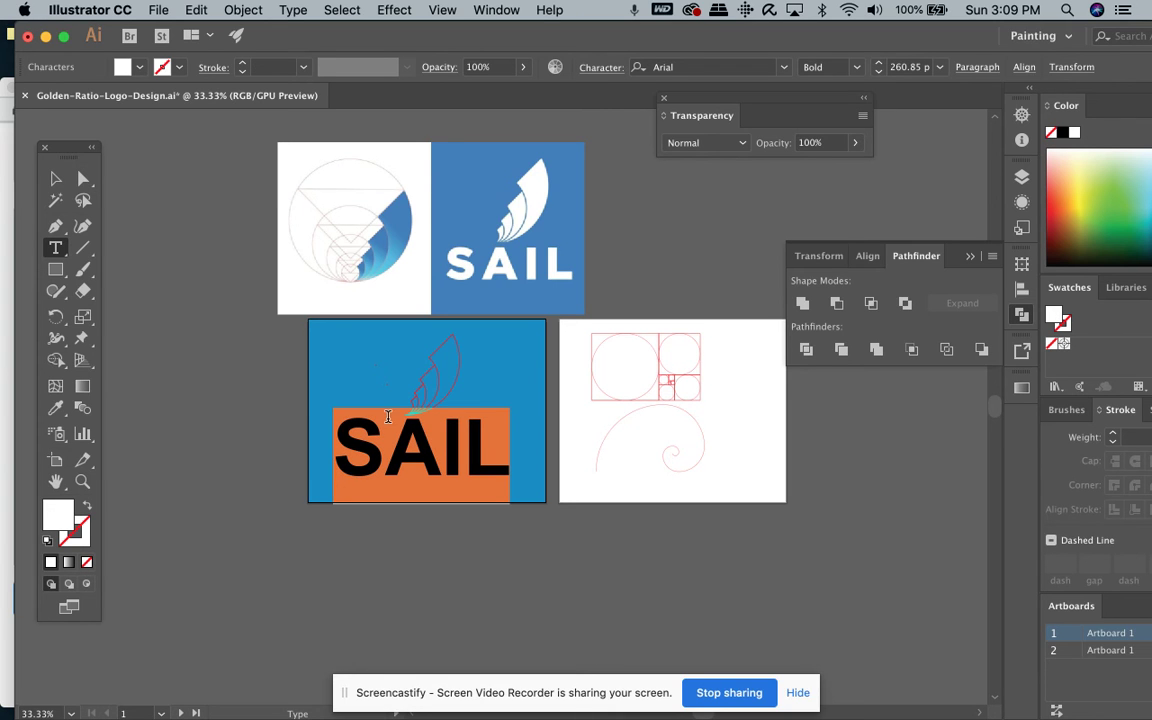
# - Lock the blue background rectangle behind the SAIL text
pyautogui.click(55, 178)
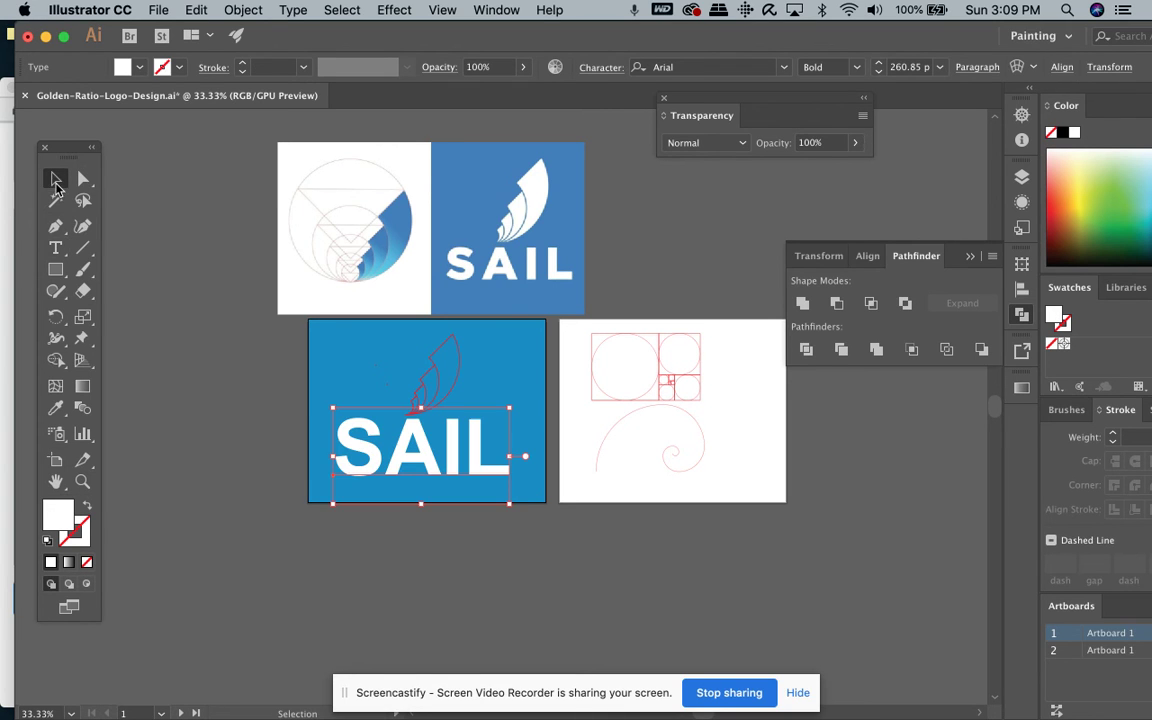
pyautogui.click(374, 367)
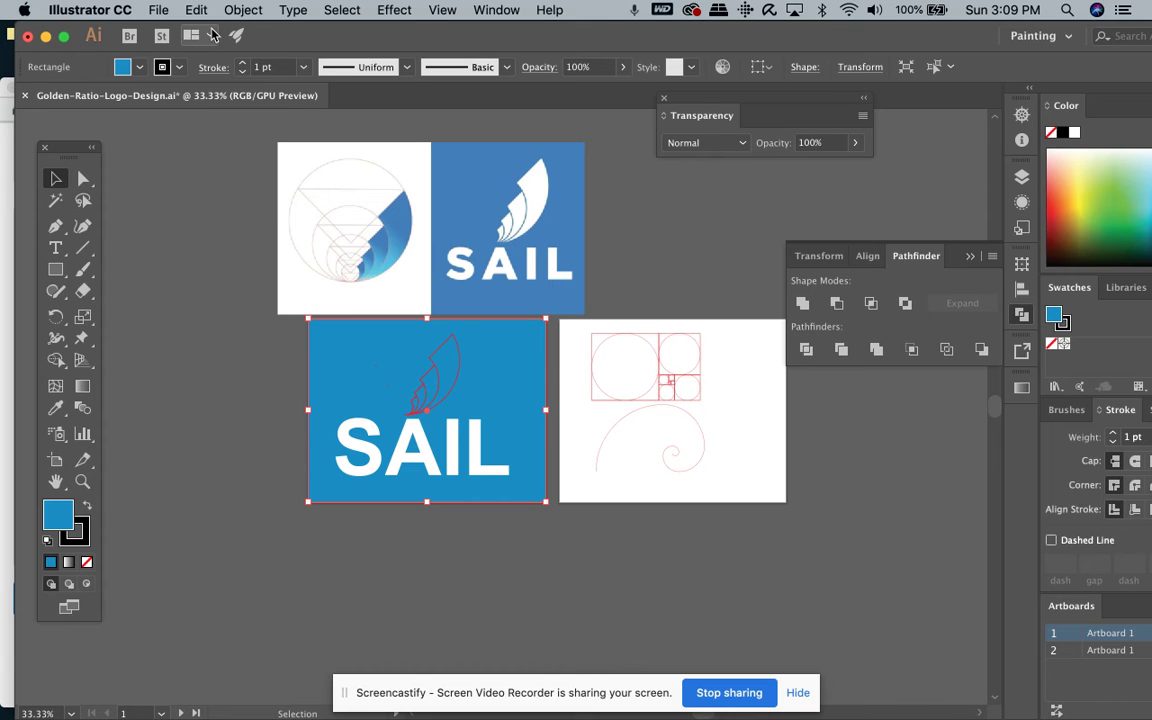
pyautogui.click(243, 10)
pyautogui.moveTo(250, 110)
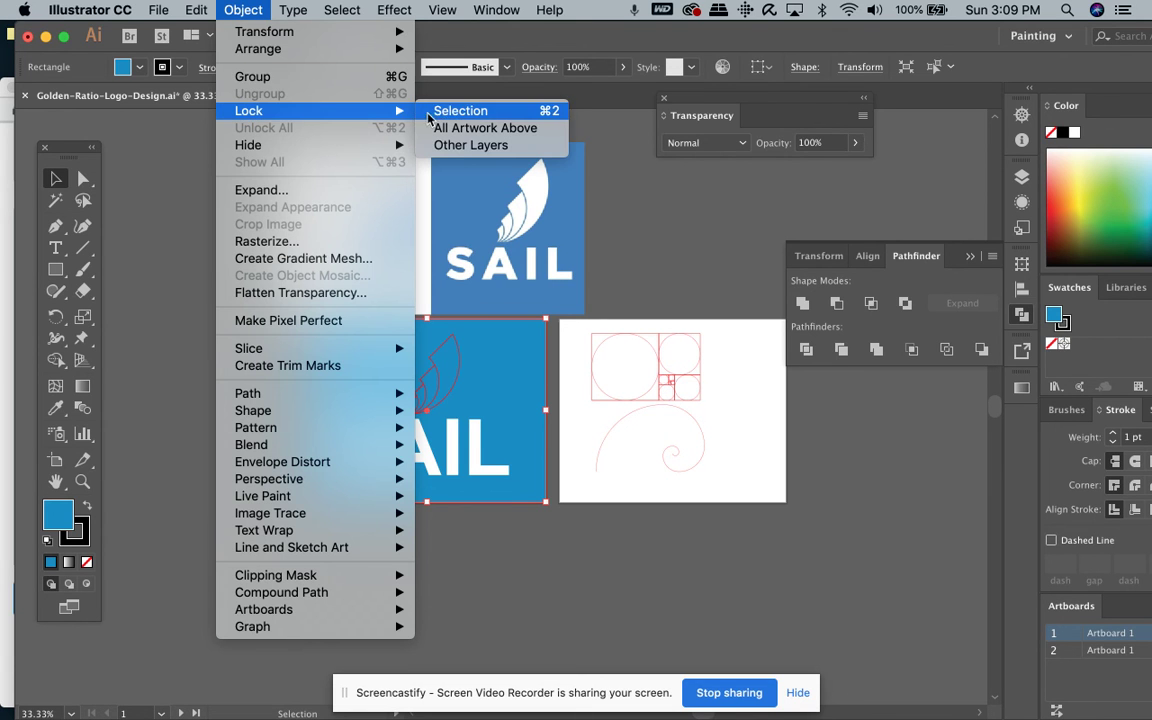
pyautogui.click(458, 111)
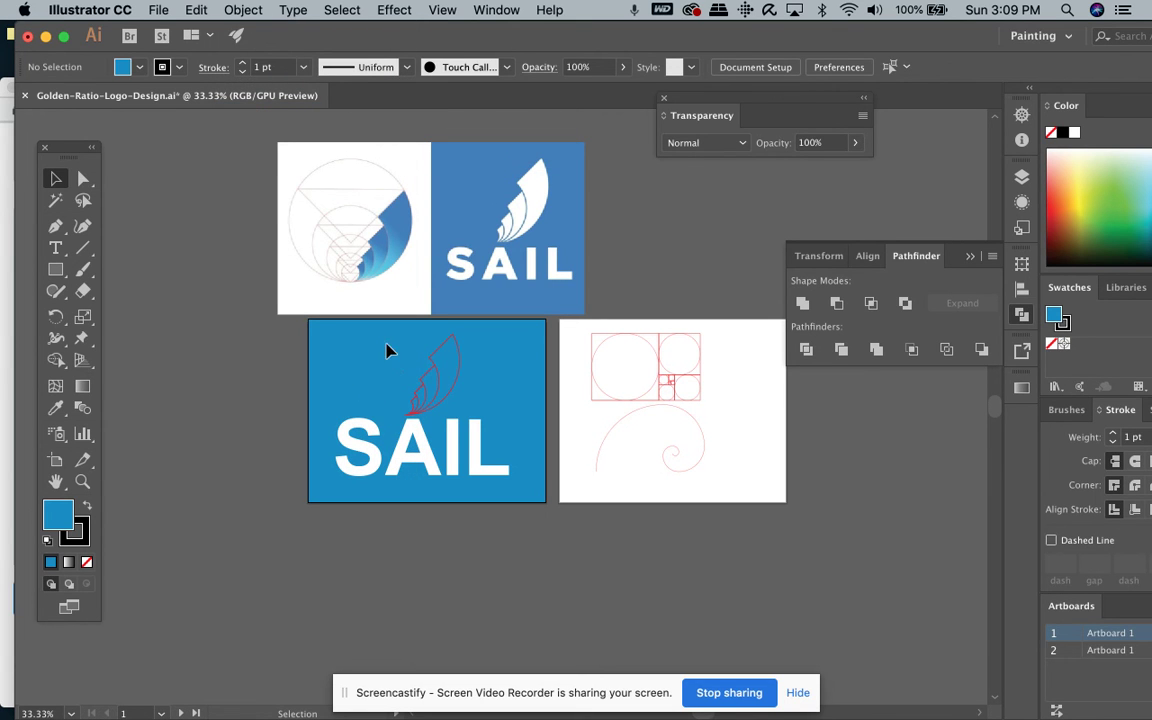
# - Give the sail group the default white fill and black 1 pt stroke
pyautogui.click(442, 396)
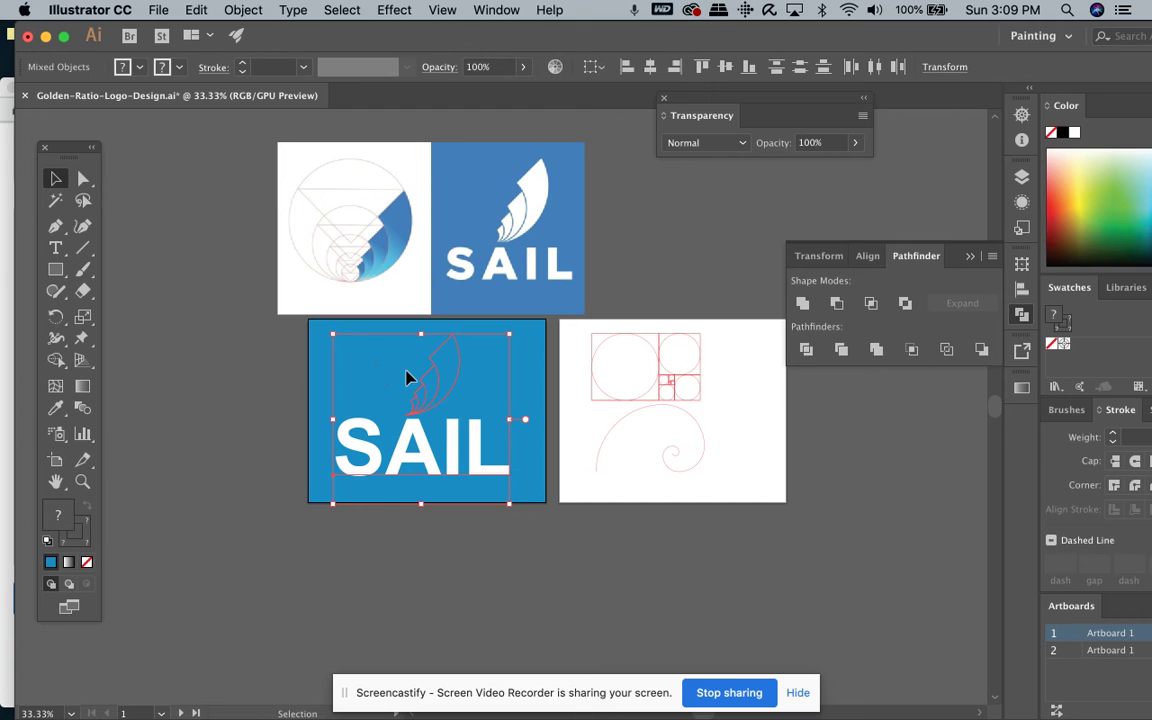
pyautogui.click(393, 378)
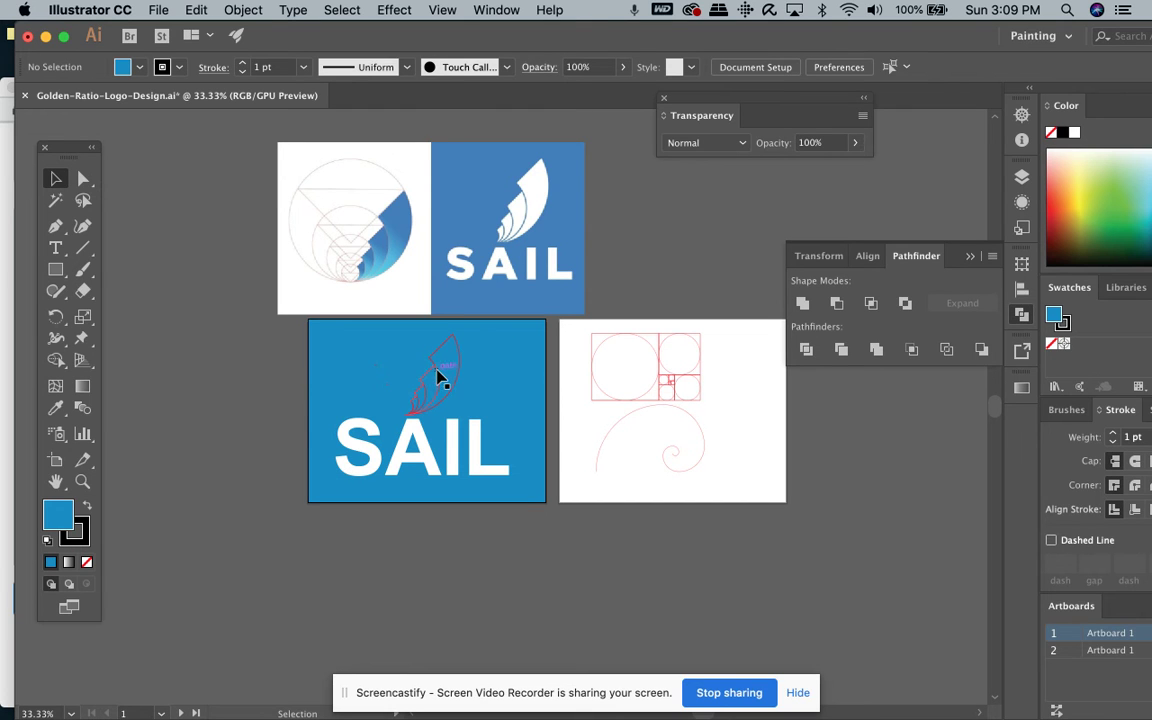
pyautogui.click(399, 350)
pyautogui.click(398, 352)
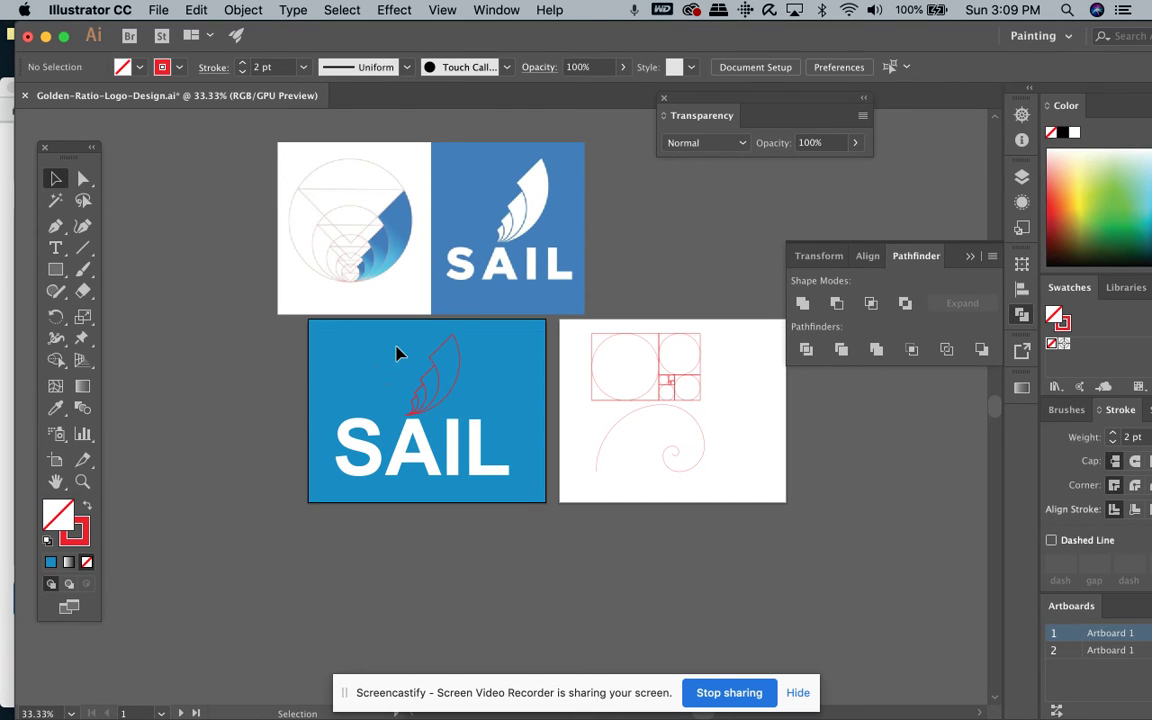
pyautogui.click(461, 402)
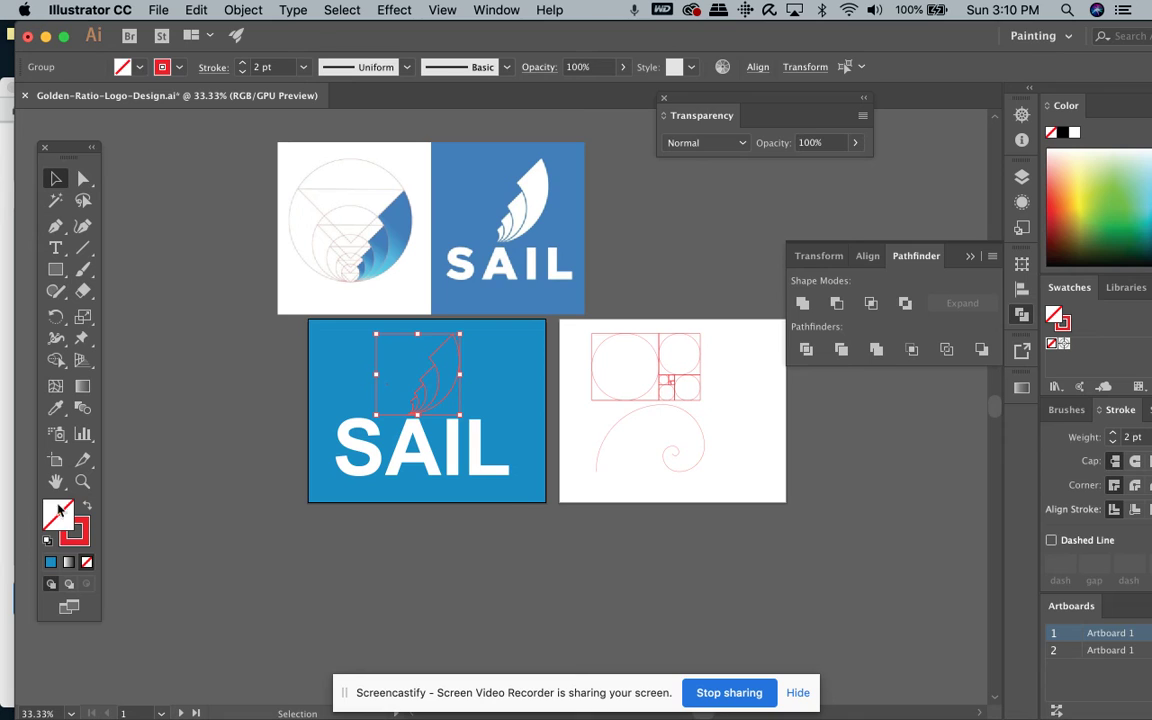
pyautogui.click(46, 543)
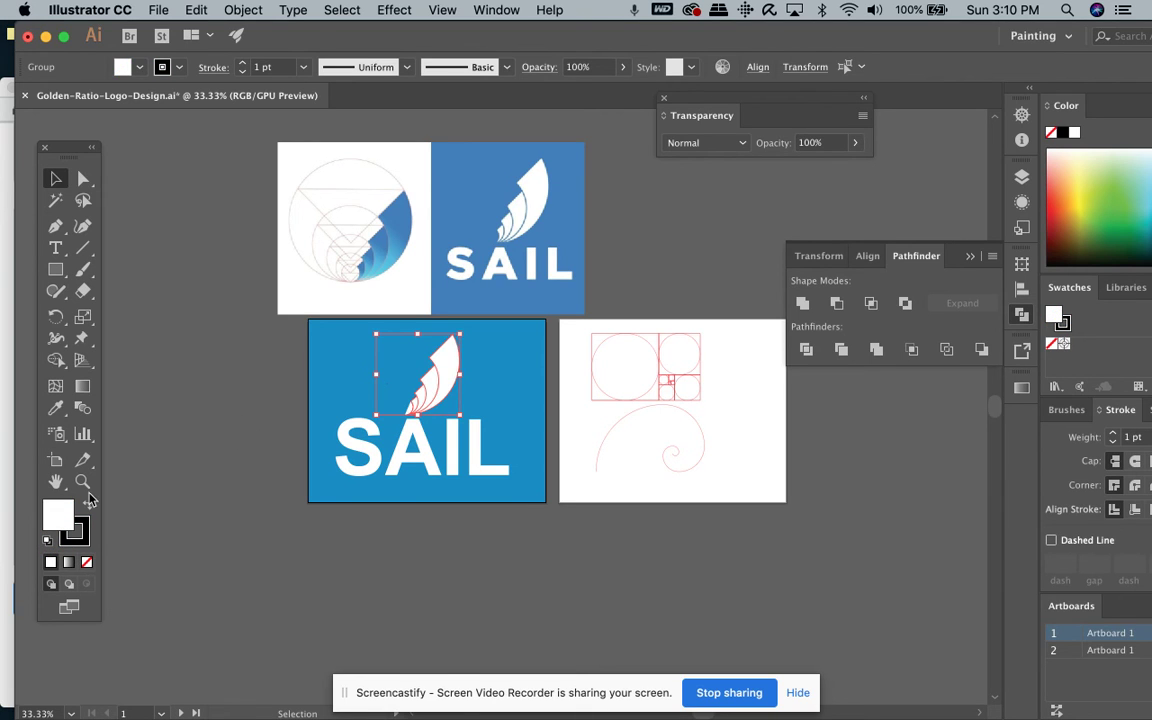
# - Make the stroke the sail's active colour attribute and dismiss its colour picker without changing the colour
pyautogui.press('x')
pyautogui.doubleClick(86, 536)
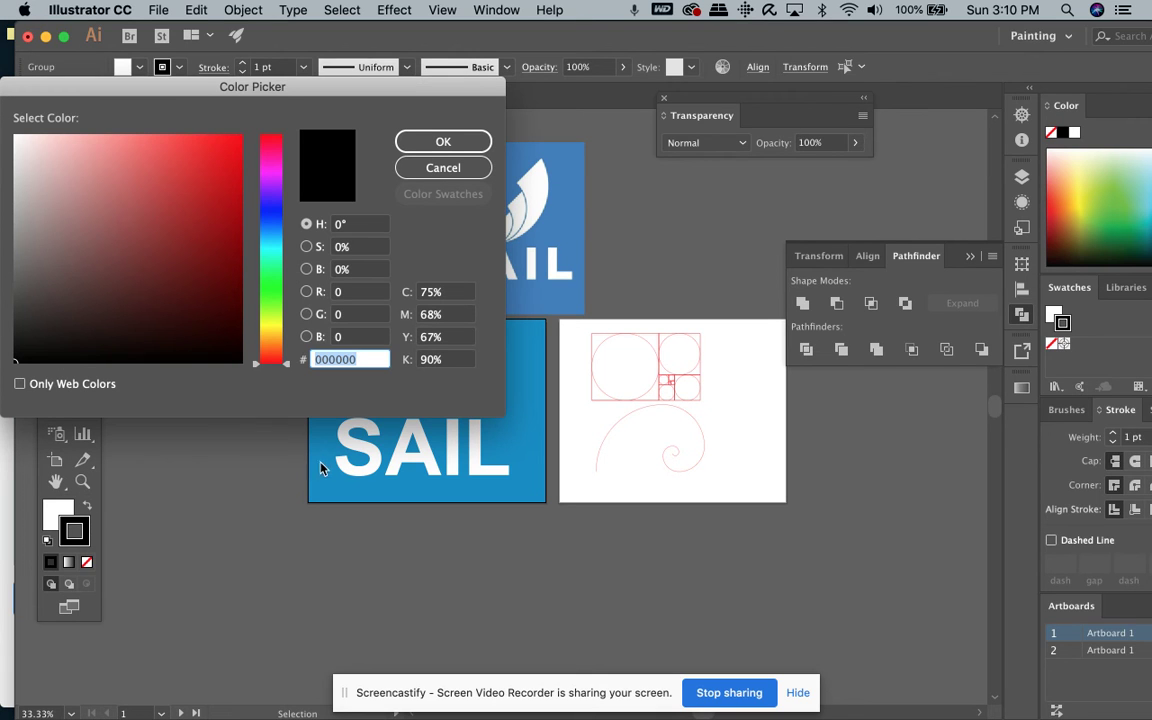
pyautogui.click(419, 169)
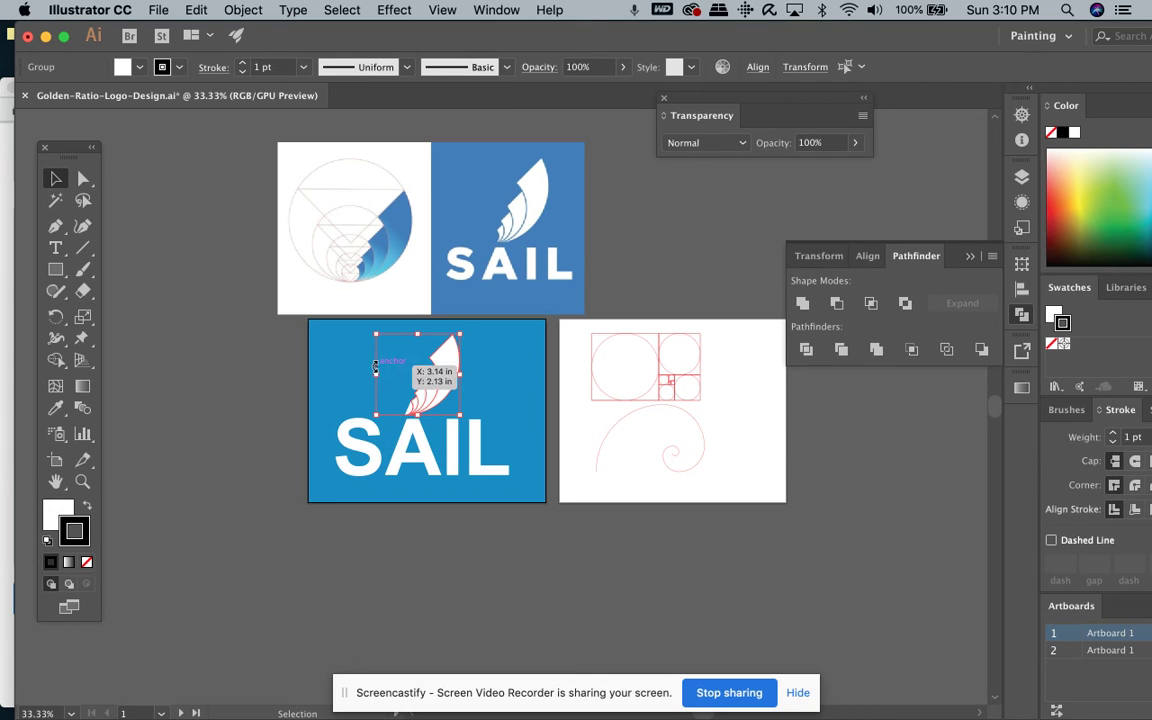
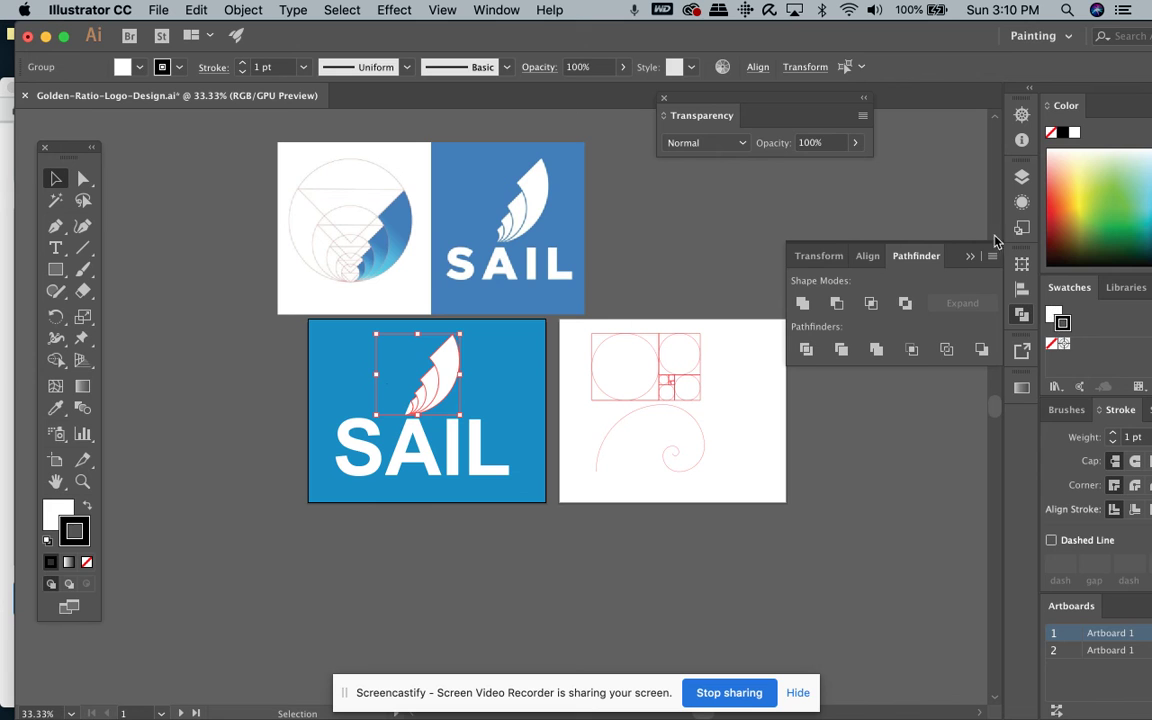
pyautogui.click(490, 10)
pyautogui.scroll(-5, 530, 650)
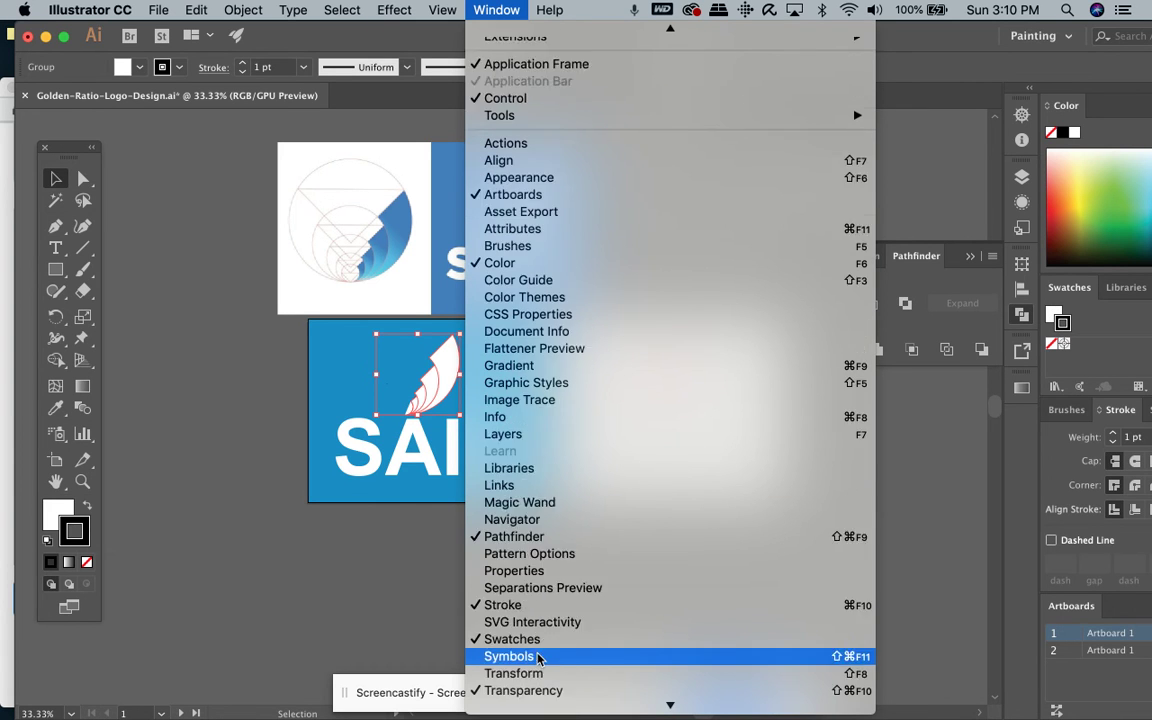
pyautogui.click(524, 572)
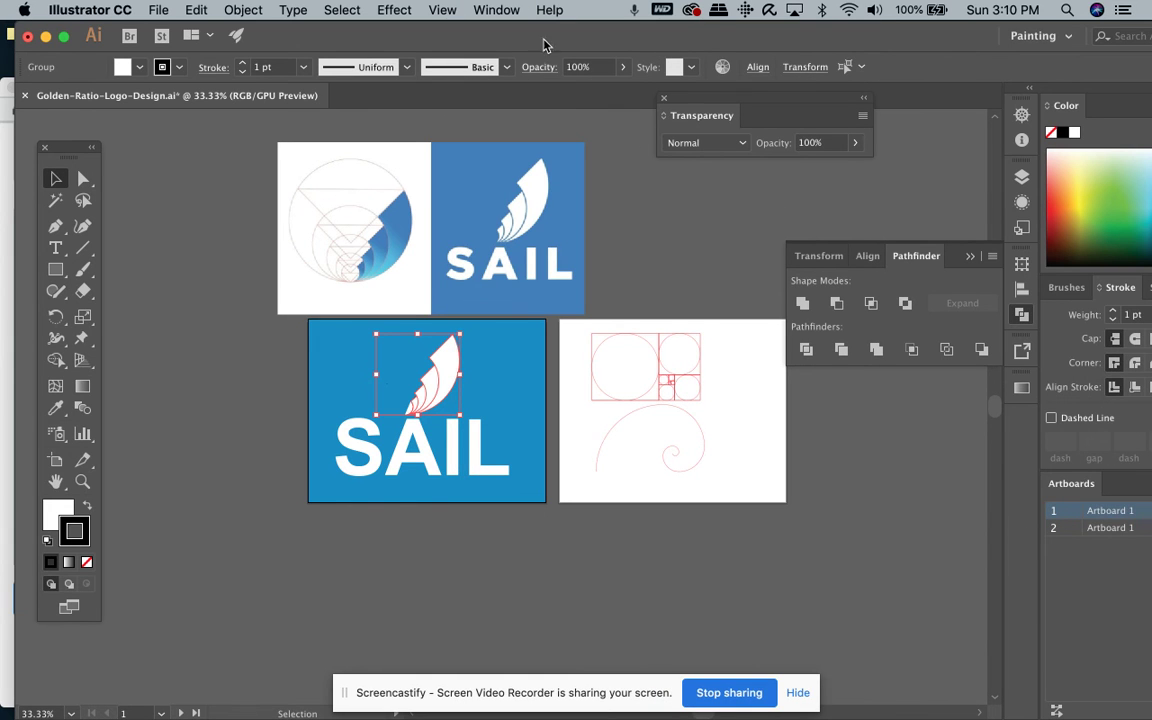
pyautogui.click(496, 10)
pyautogui.scroll(-1, 555, 680)
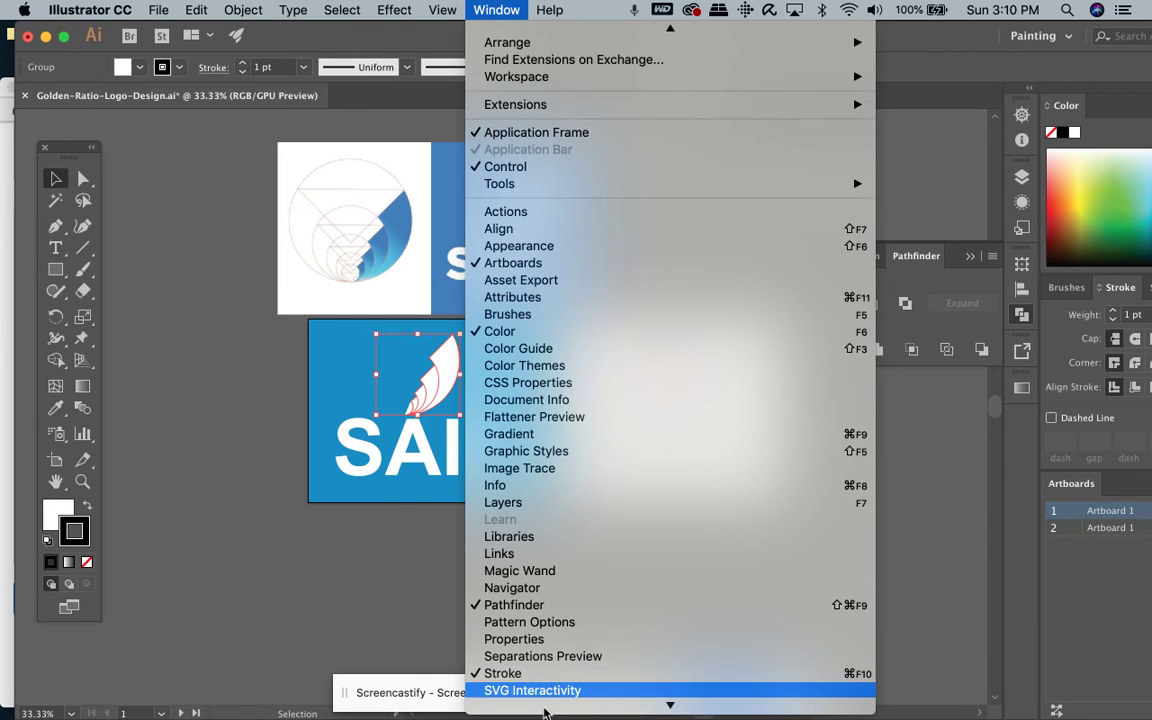
pyautogui.scroll(-4, 545, 700)
pyautogui.click(533, 589)
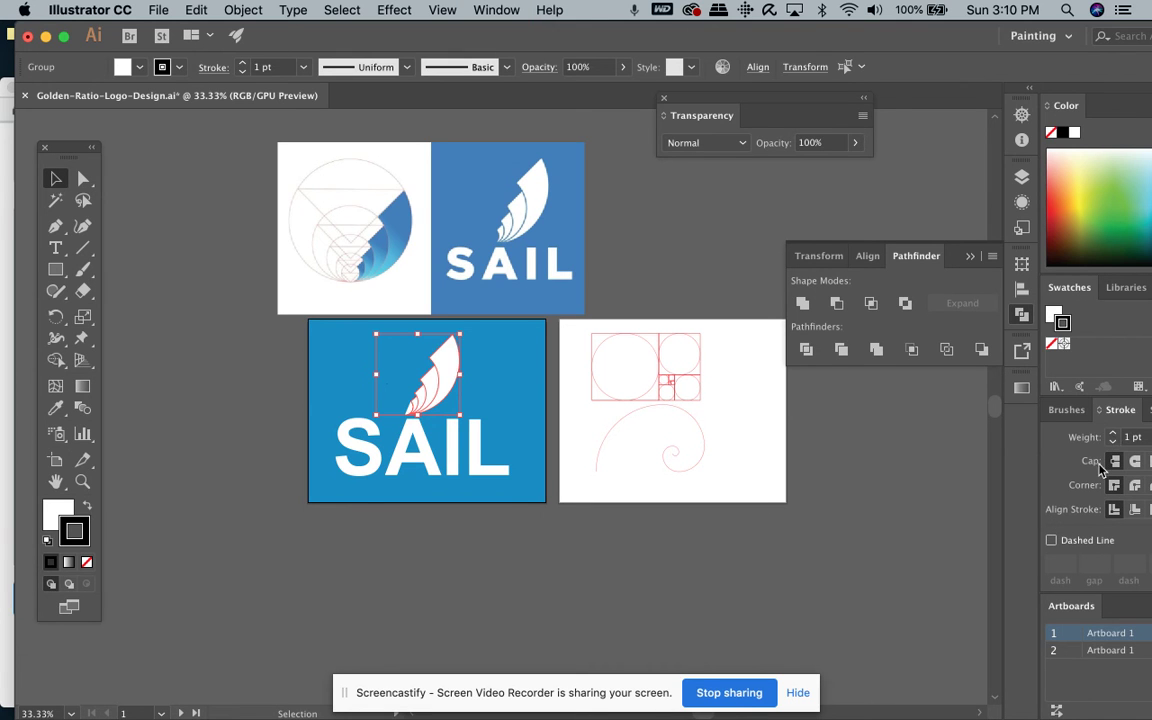
# - Undock the swatches and colour panels into full view and open the Beach swatch library from the Nature collection
pyautogui.moveTo(985, 88)
pyautogui.mouseDown()
pyautogui.moveTo(985, 98)
pyautogui.moveTo(941, 103)
pyautogui.moveTo(950, 88)
pyautogui.mouseUp()
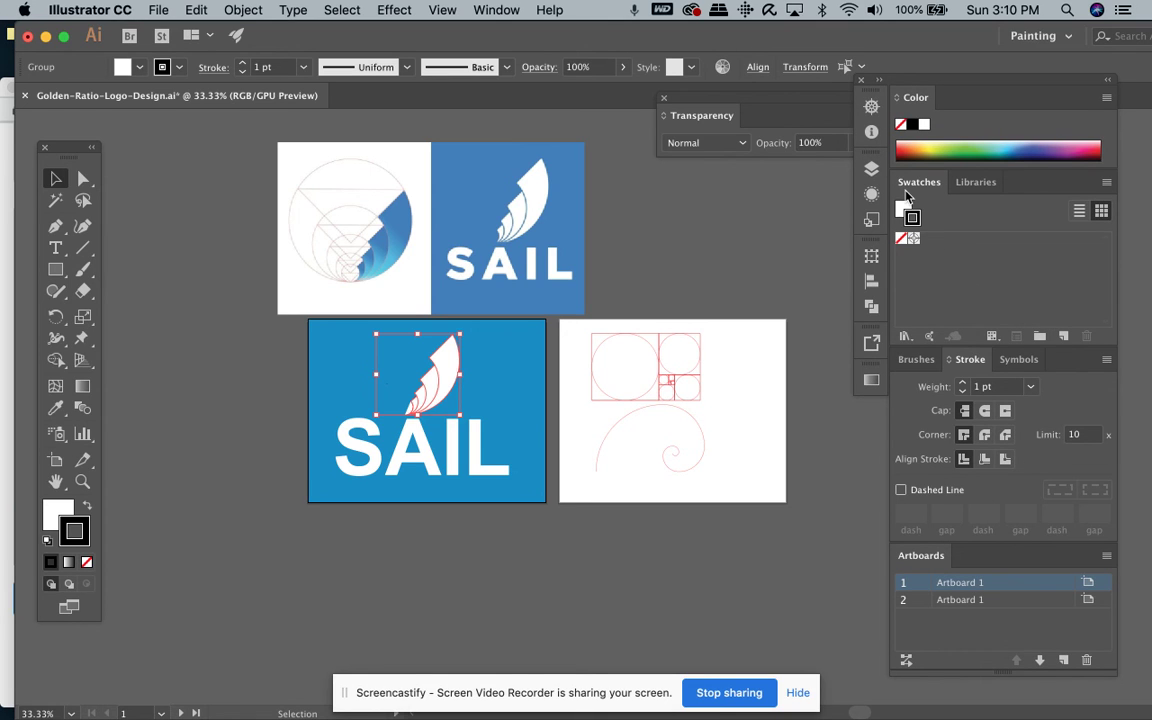
pyautogui.click(1106, 183)
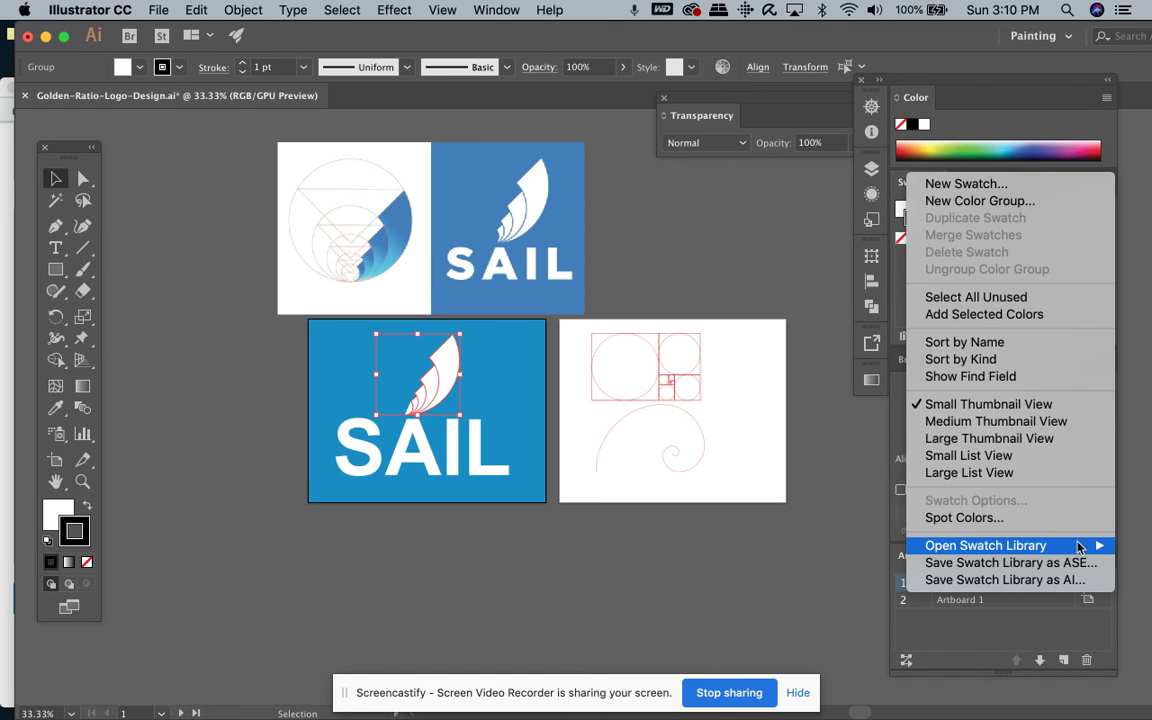
pyautogui.moveTo(1078, 548)
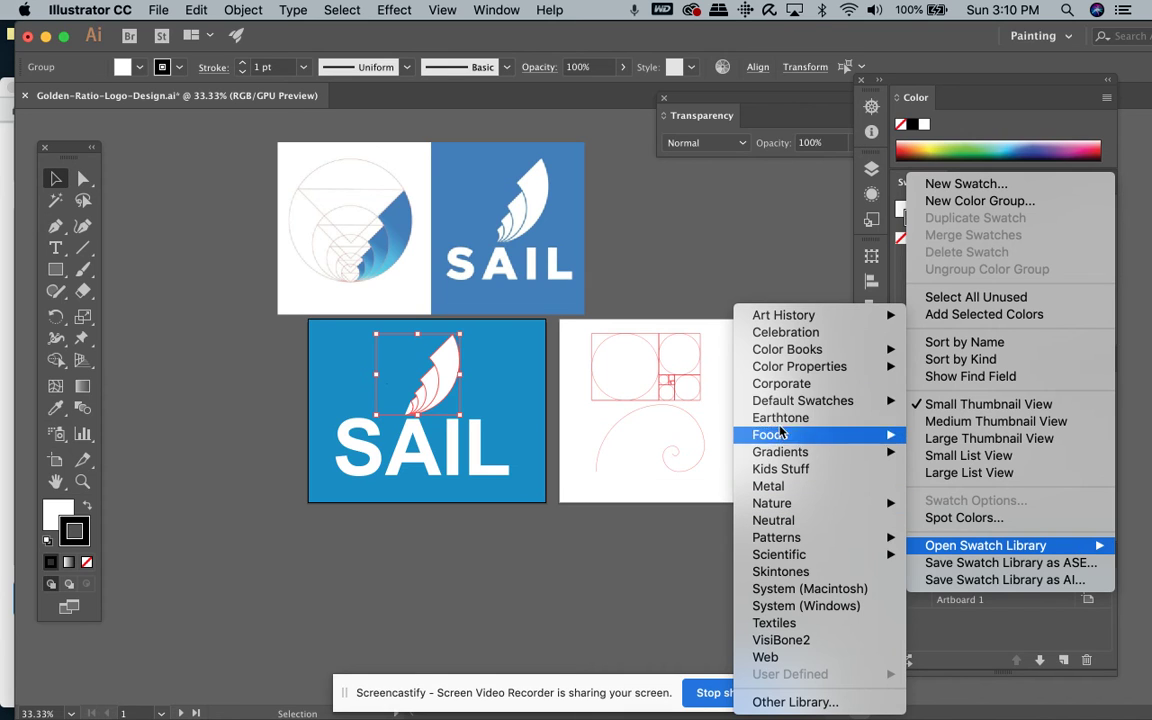
pyautogui.moveTo(779, 400)
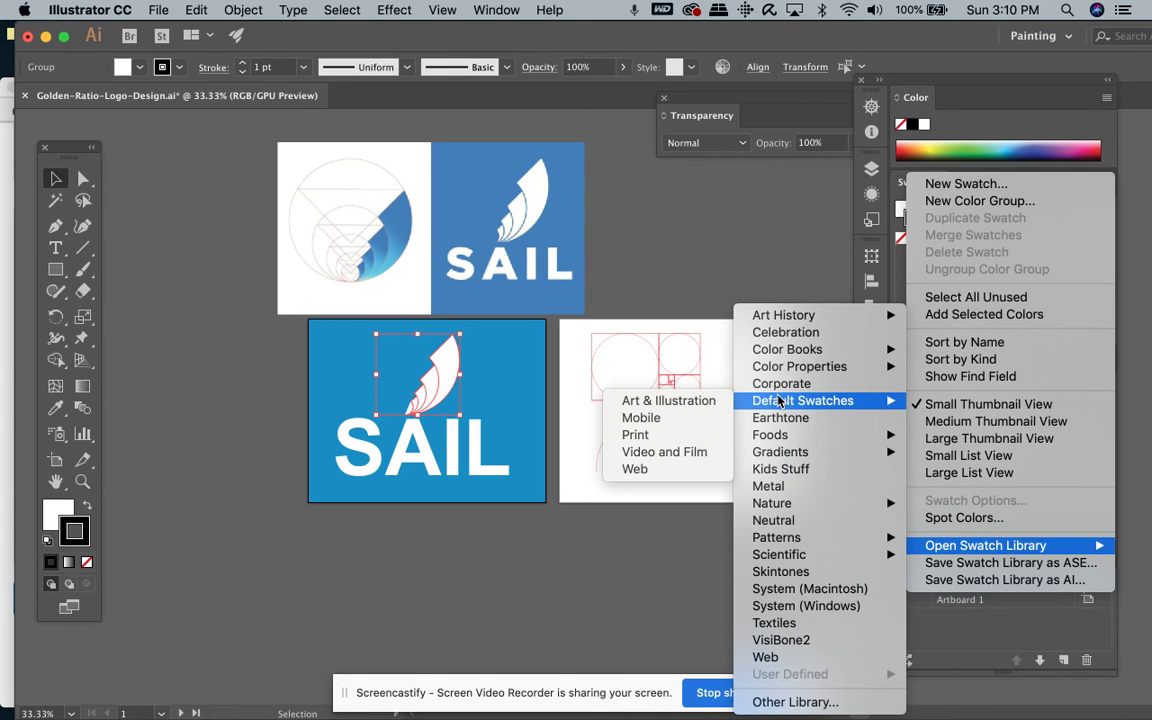
pyautogui.moveTo(785, 511)
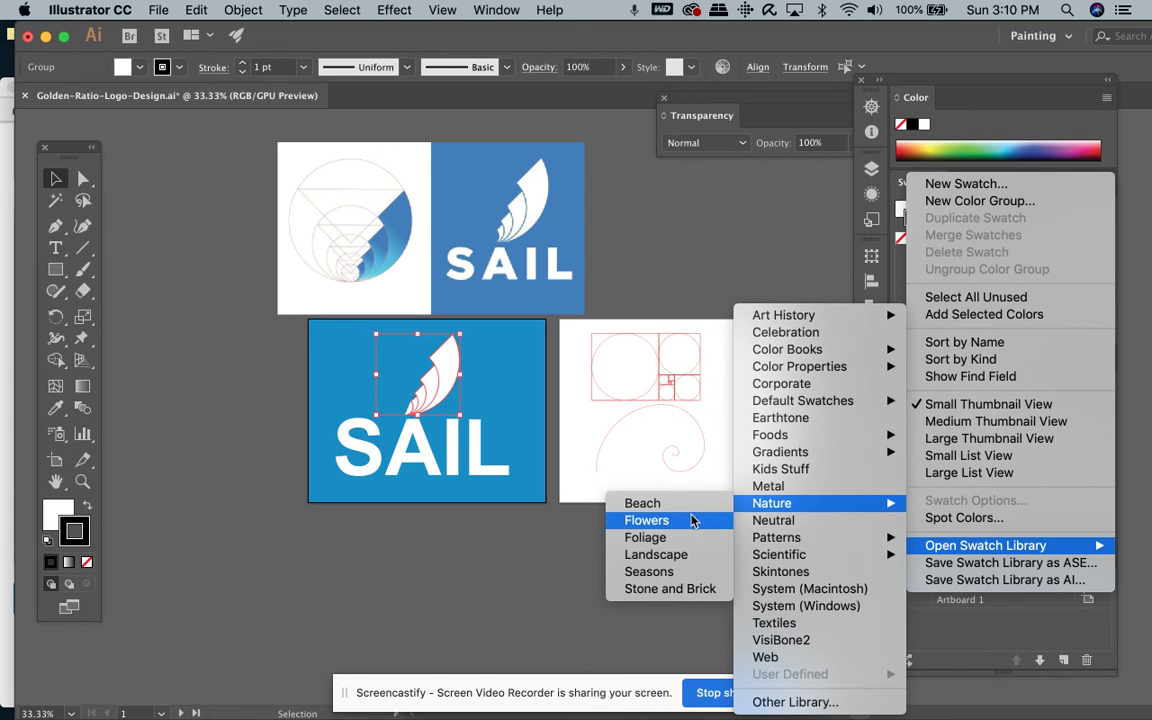
pyautogui.click(640, 504)
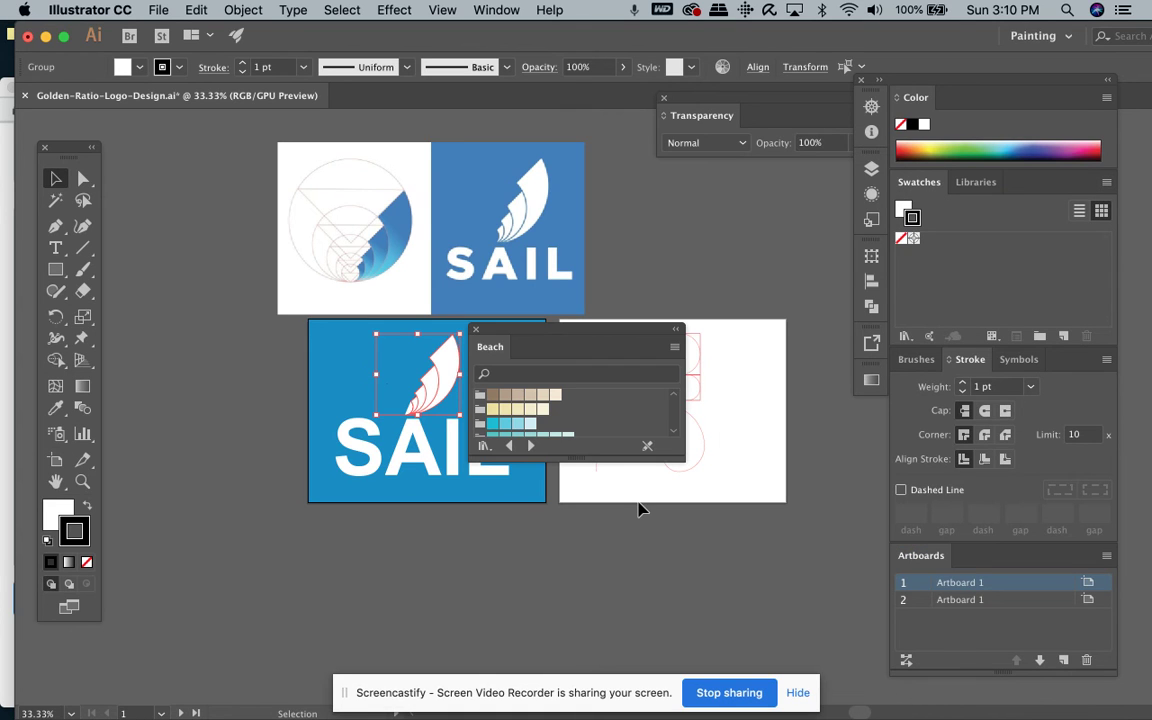
# - Apply the darkest teal-blue swatch of the Beach library to the sail's stroke and deselect the sail
pyautogui.scroll(-5, 567, 421)
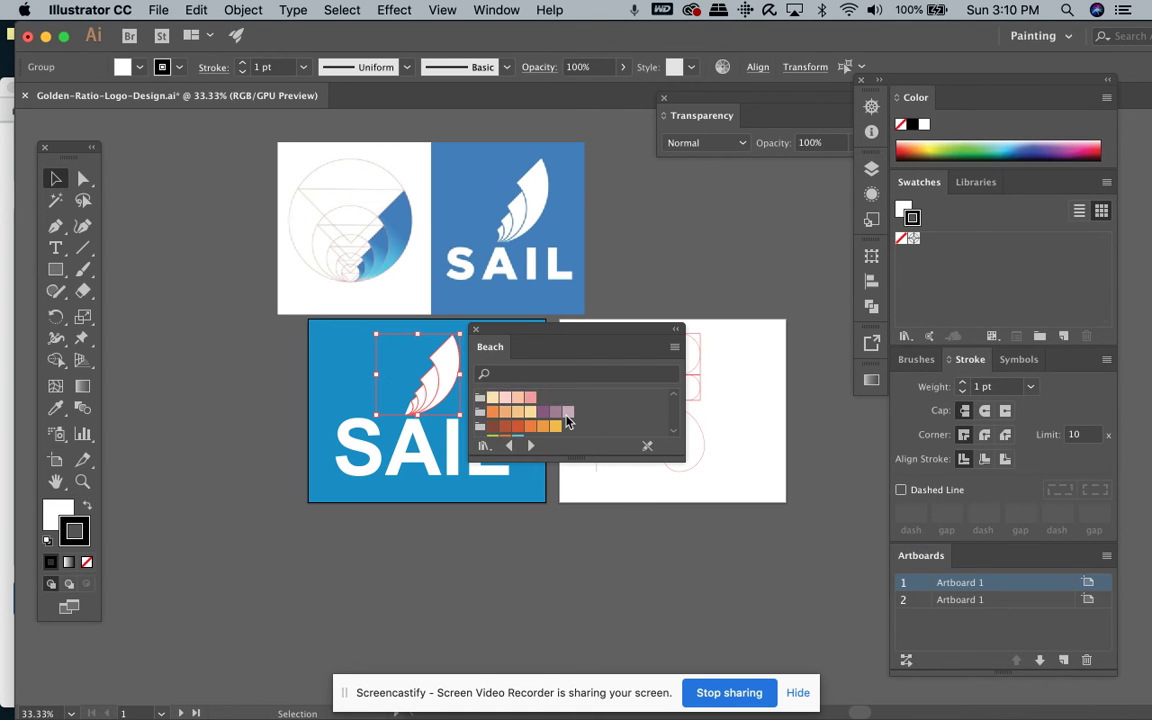
pyautogui.scroll(2, 567, 421)
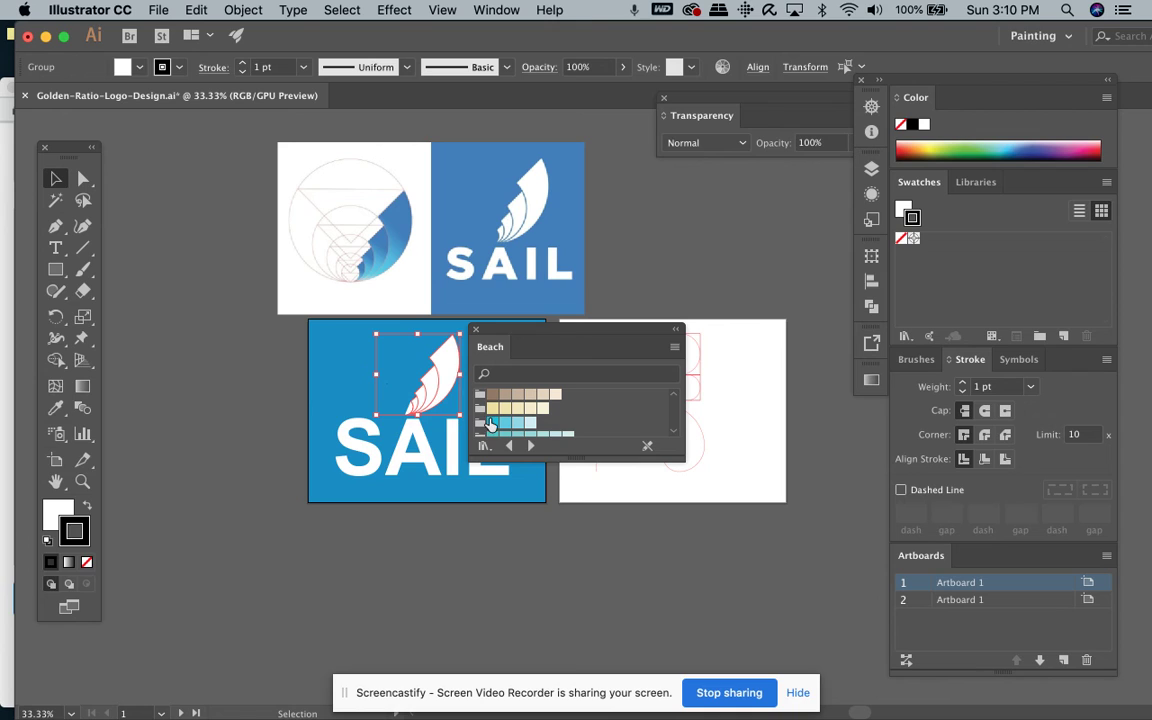
pyautogui.click(494, 424)
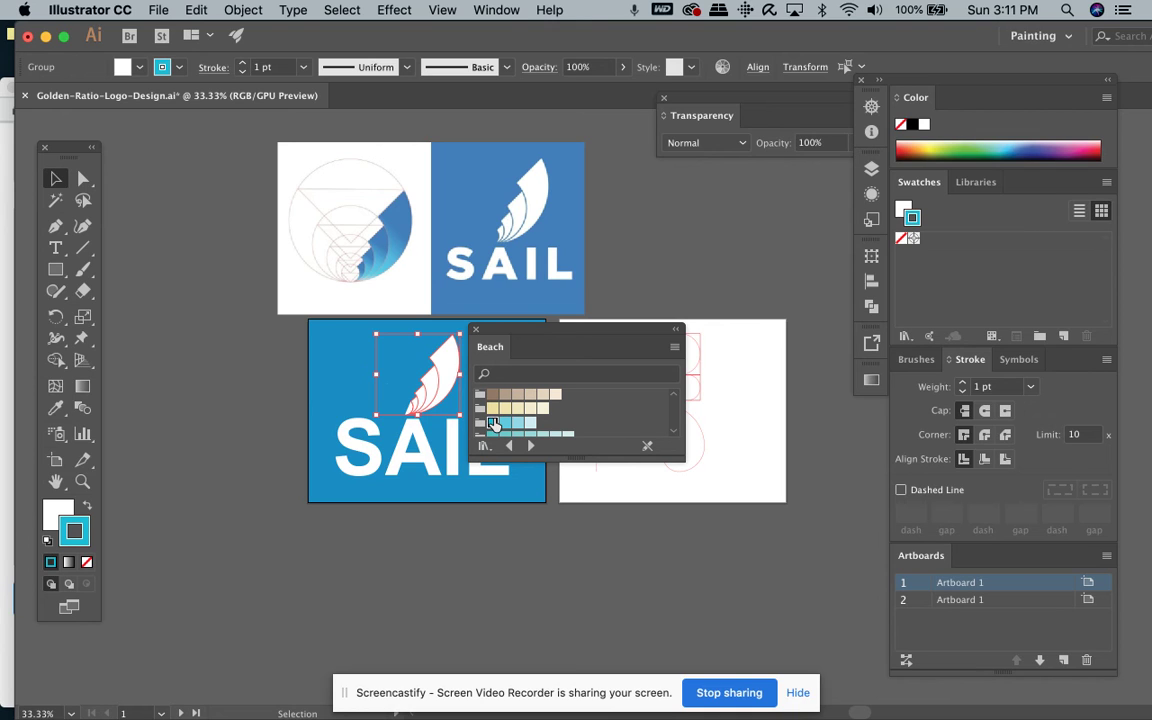
pyautogui.click(337, 377)
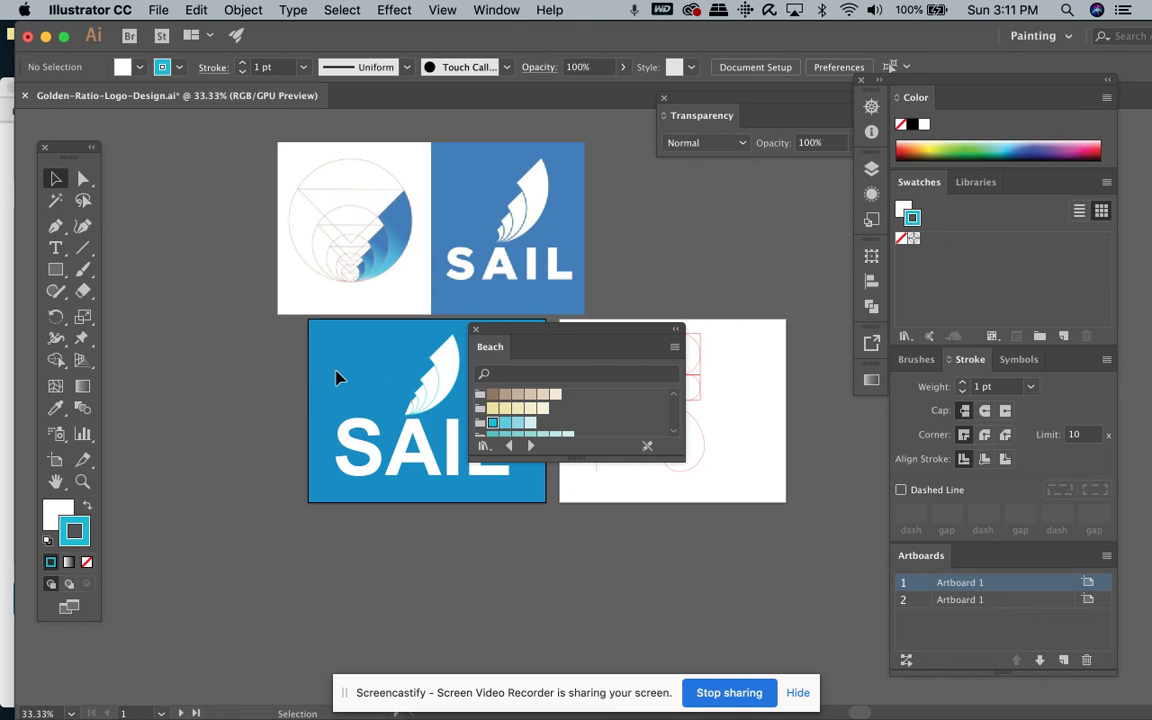
# - Unlock all locked artwork so the background rectangle is editable again
pyautogui.click(225, 12)
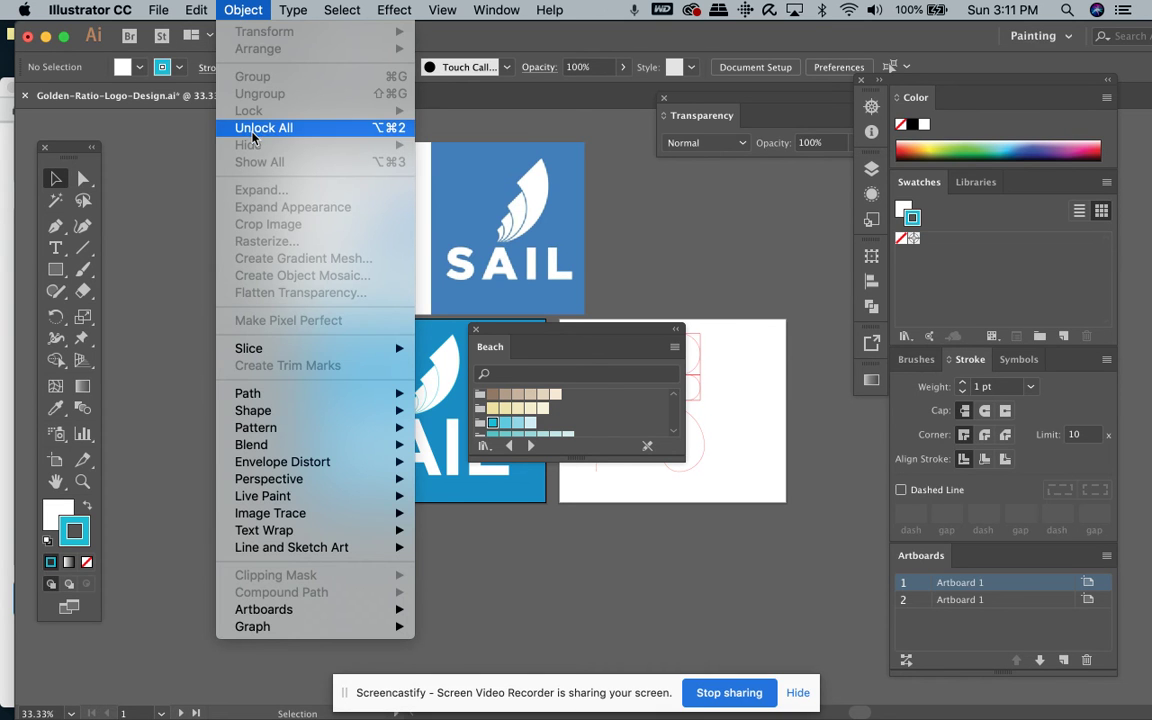
pyautogui.click(252, 128)
pyautogui.click(267, 393)
# - Try blue fills from the Beach library on the background rectangle, settling on the bright blue beside the yellow and red swatches
pyautogui.click(347, 391)
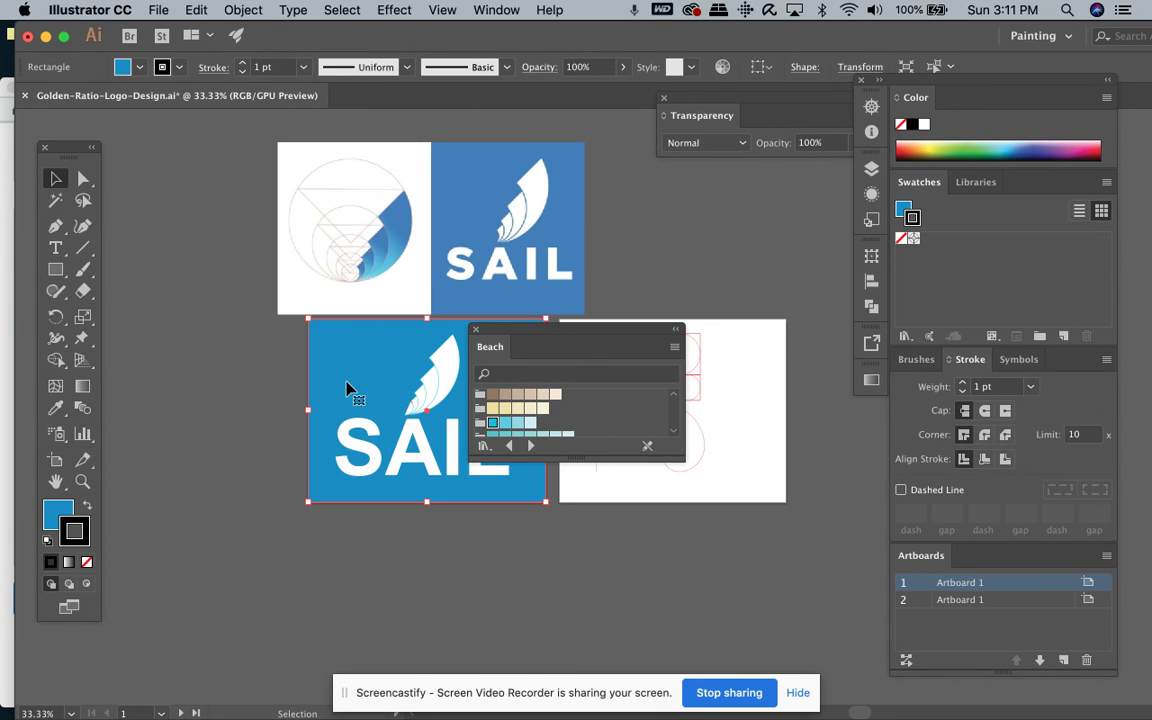
pyautogui.click(46, 515)
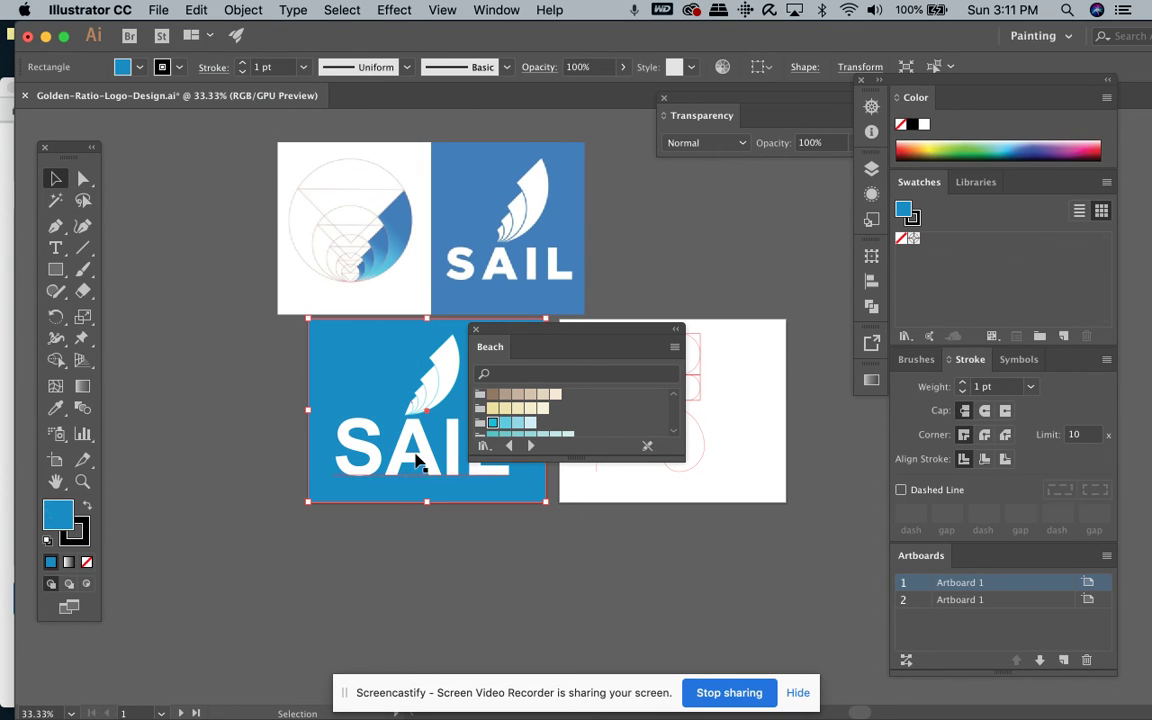
pyautogui.click(504, 423)
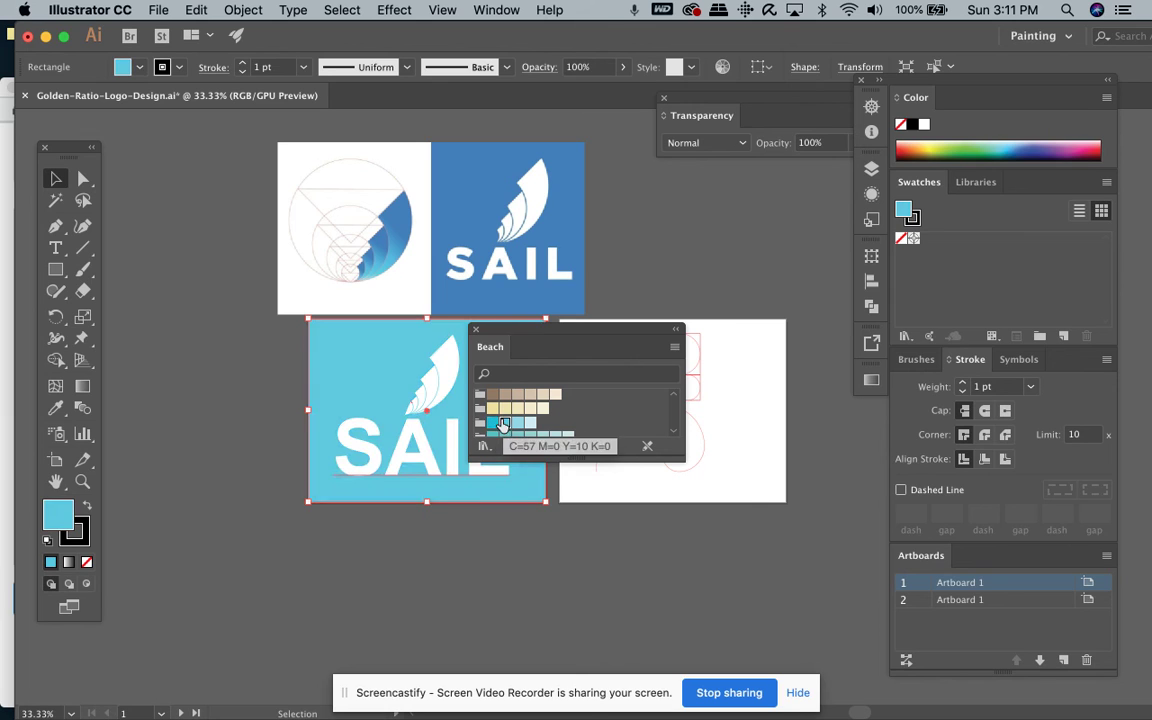
pyautogui.click(492, 424)
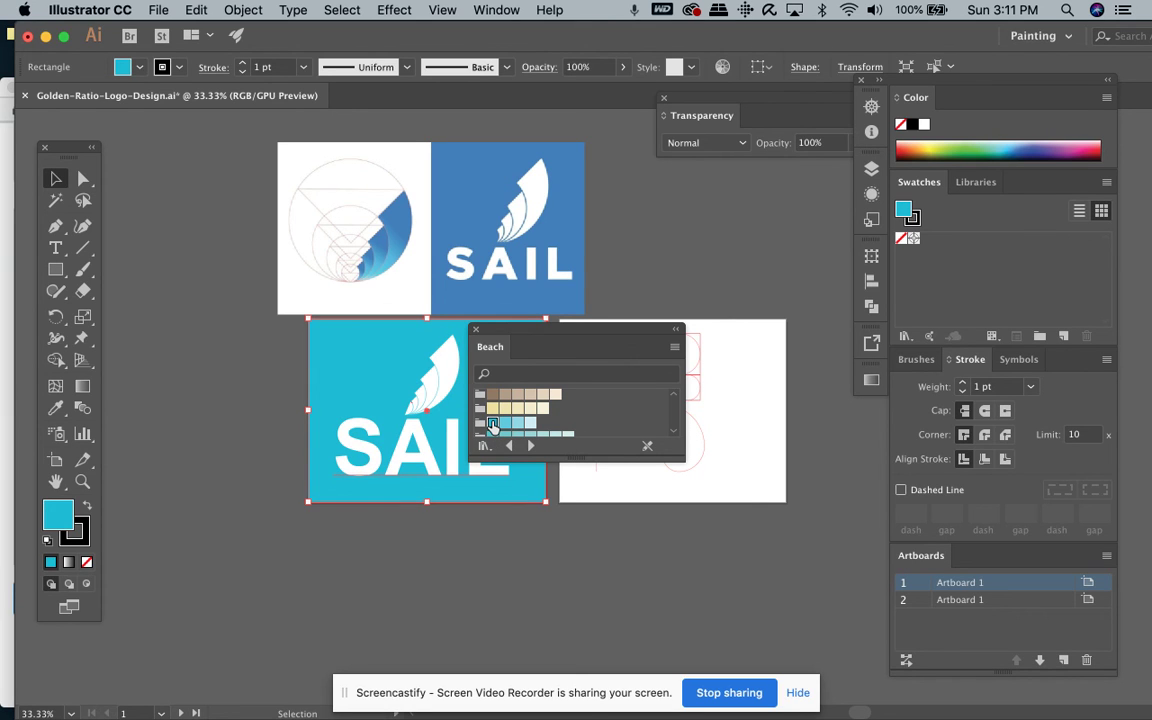
pyautogui.scroll(-5, 492, 424)
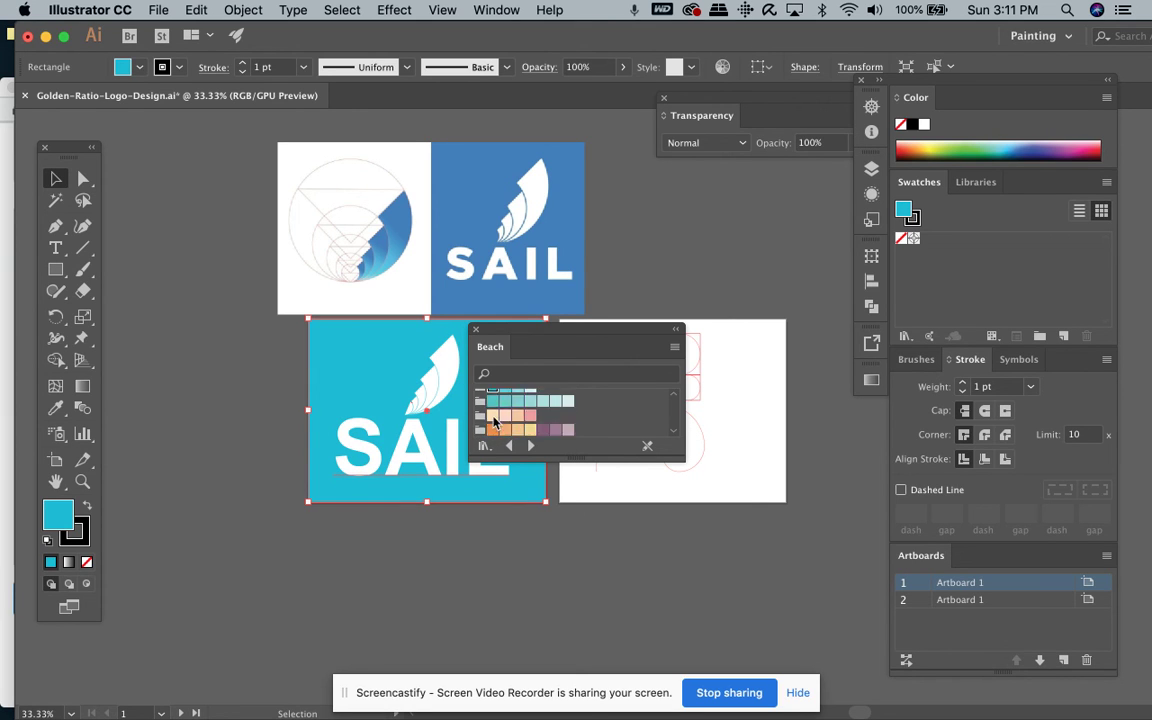
pyautogui.scroll(-2, 493, 424)
pyautogui.click(494, 420)
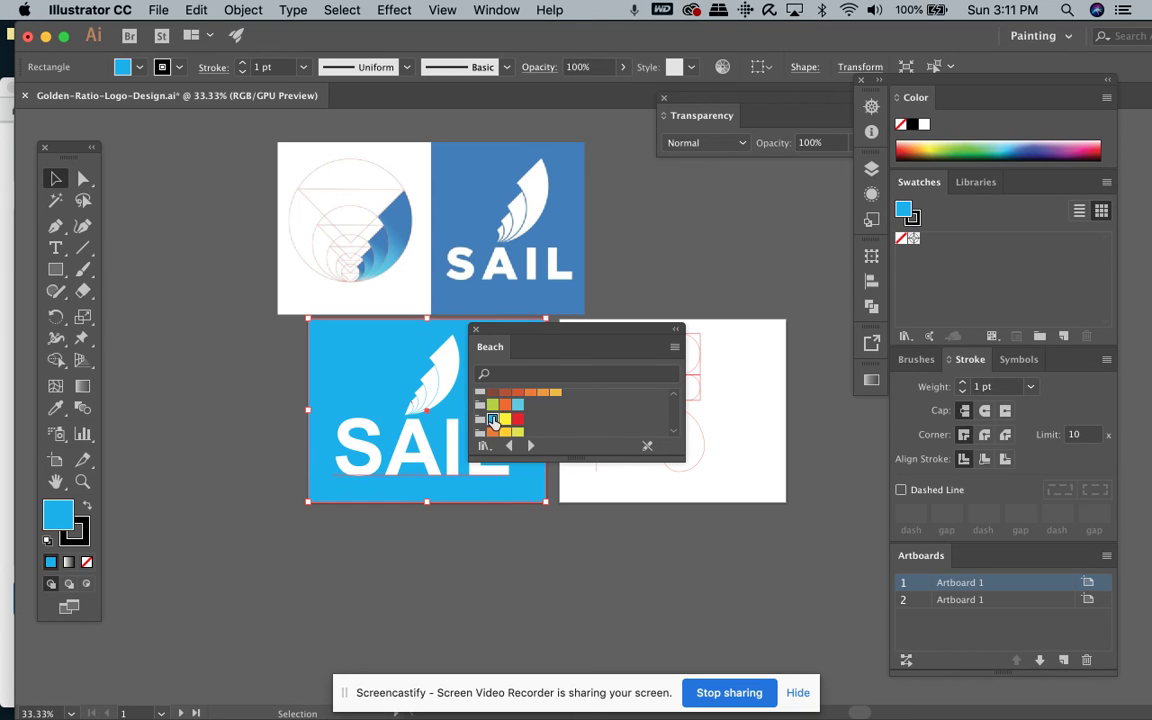
pyautogui.click(432, 391)
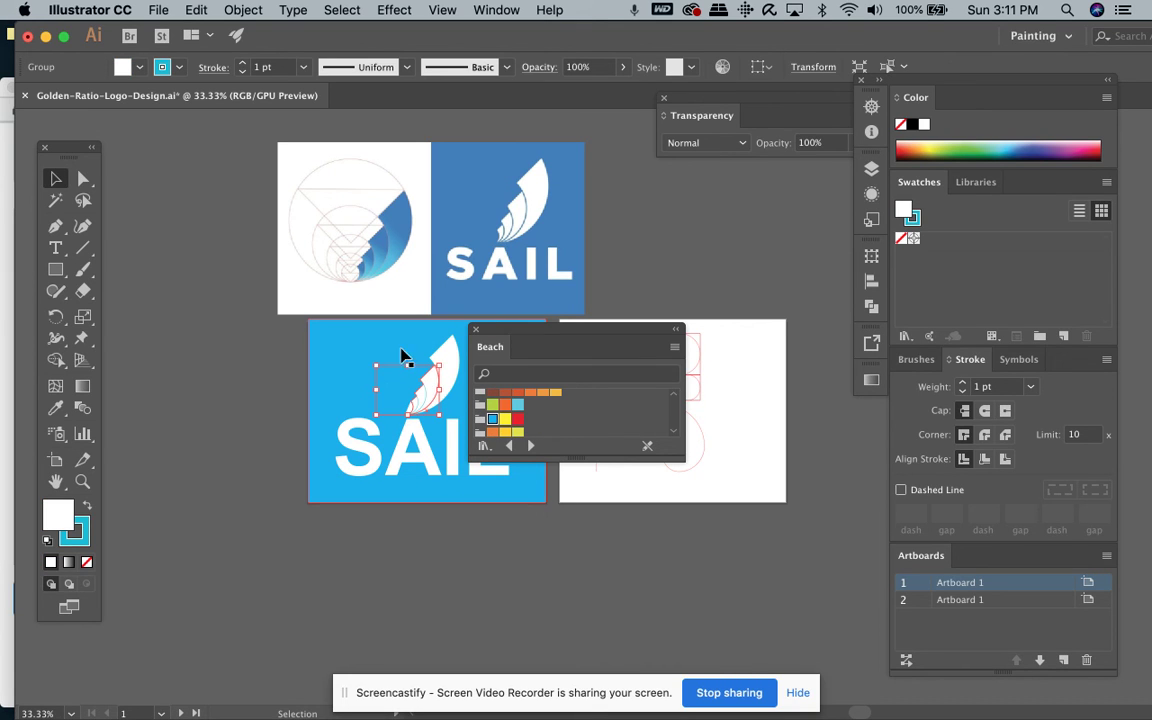
pyautogui.click(262, 360)
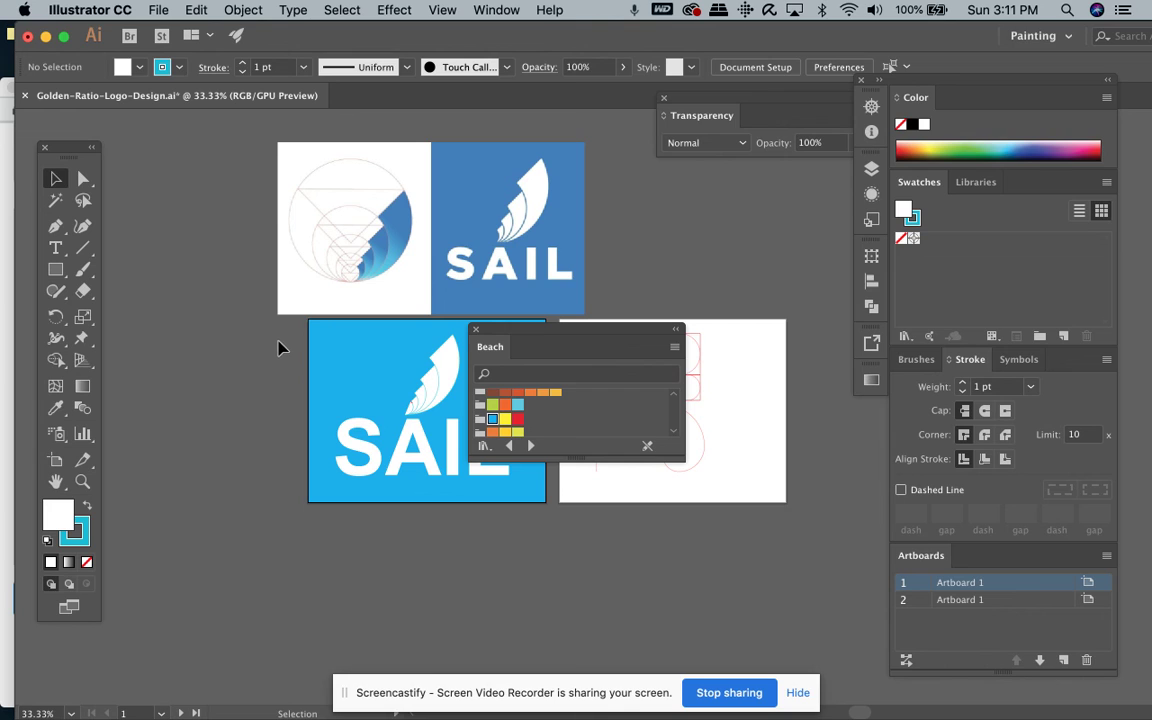
# - Select all the sail pieces and combine them into one group, undoing the trial move of the group
pyautogui.click(402, 365)
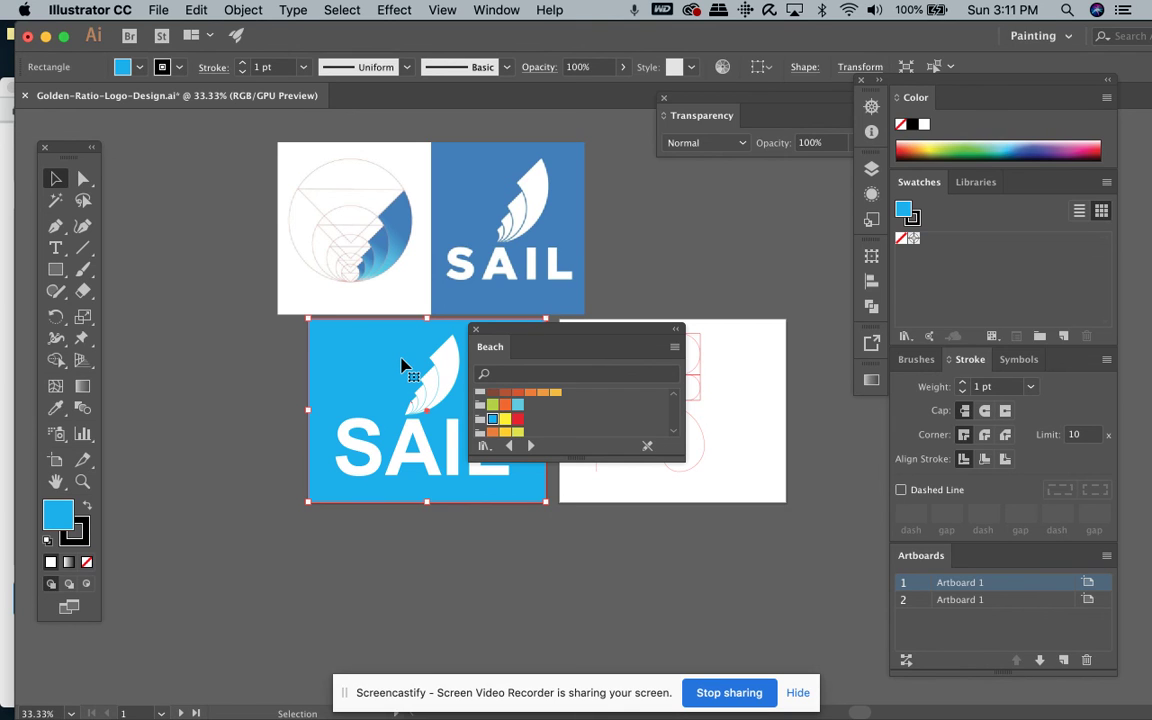
pyautogui.press('super+shift+a')
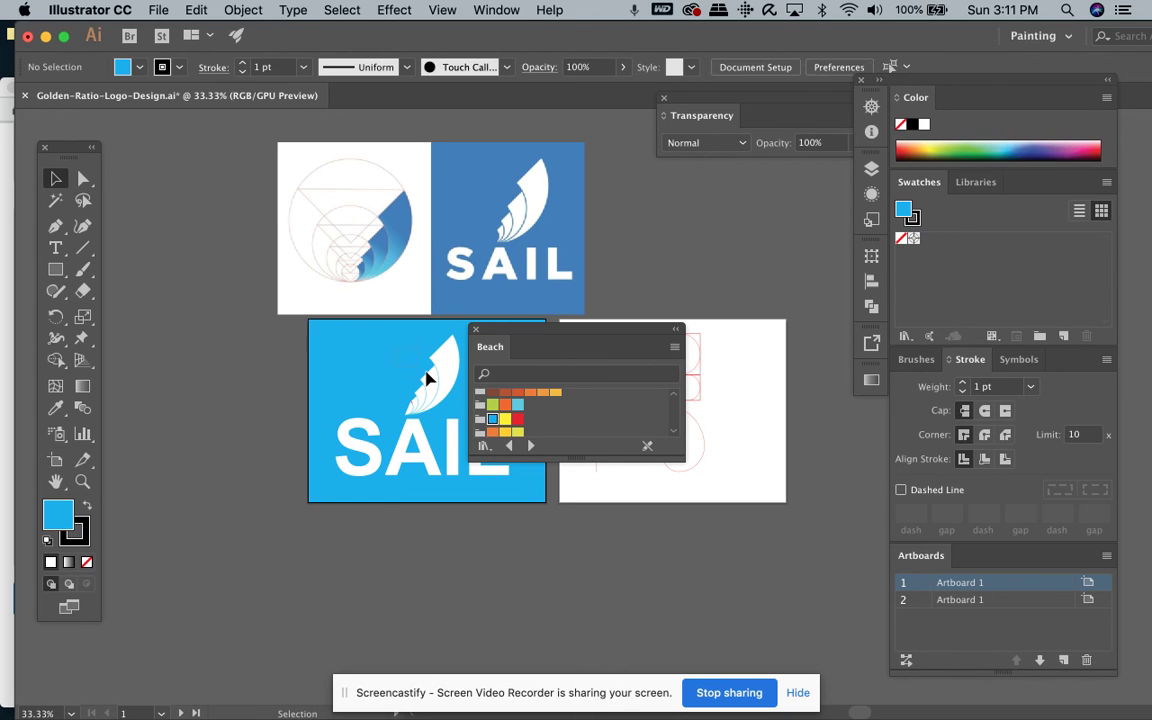
pyautogui.click(455, 410)
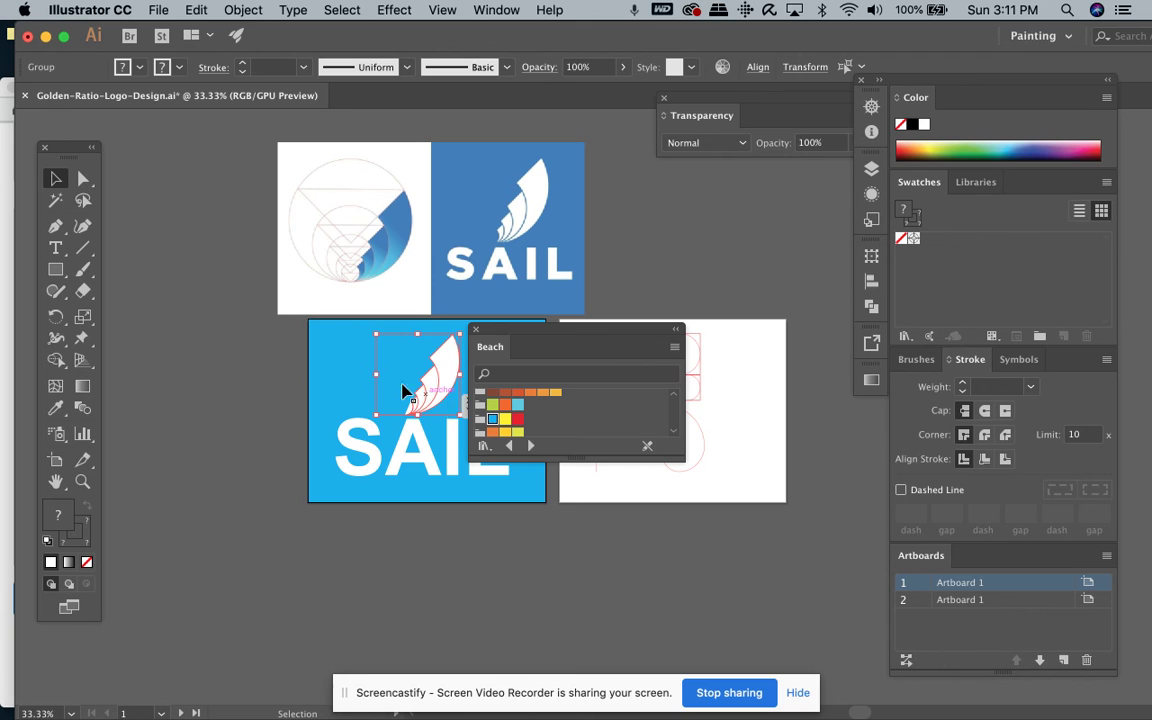
pyautogui.press('super+shift+a')
pyautogui.click(461, 410)
pyautogui.click(241, 9)
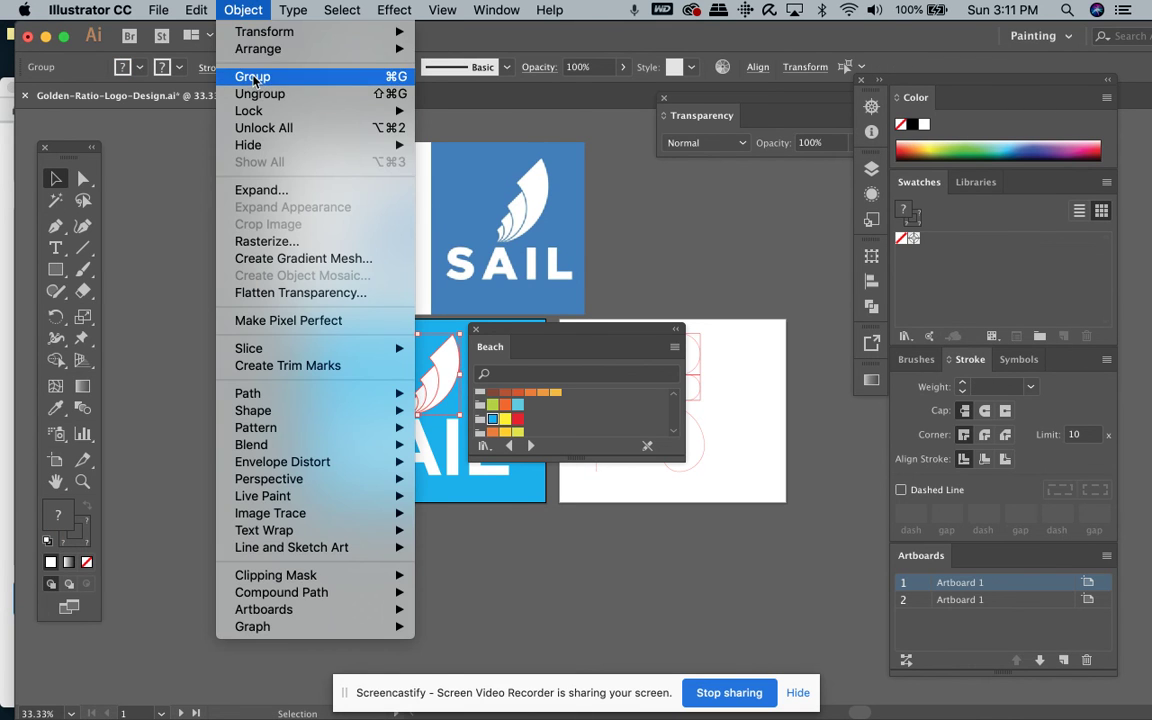
pyautogui.click(257, 77)
pyautogui.click(268, 408)
pyautogui.click(447, 380)
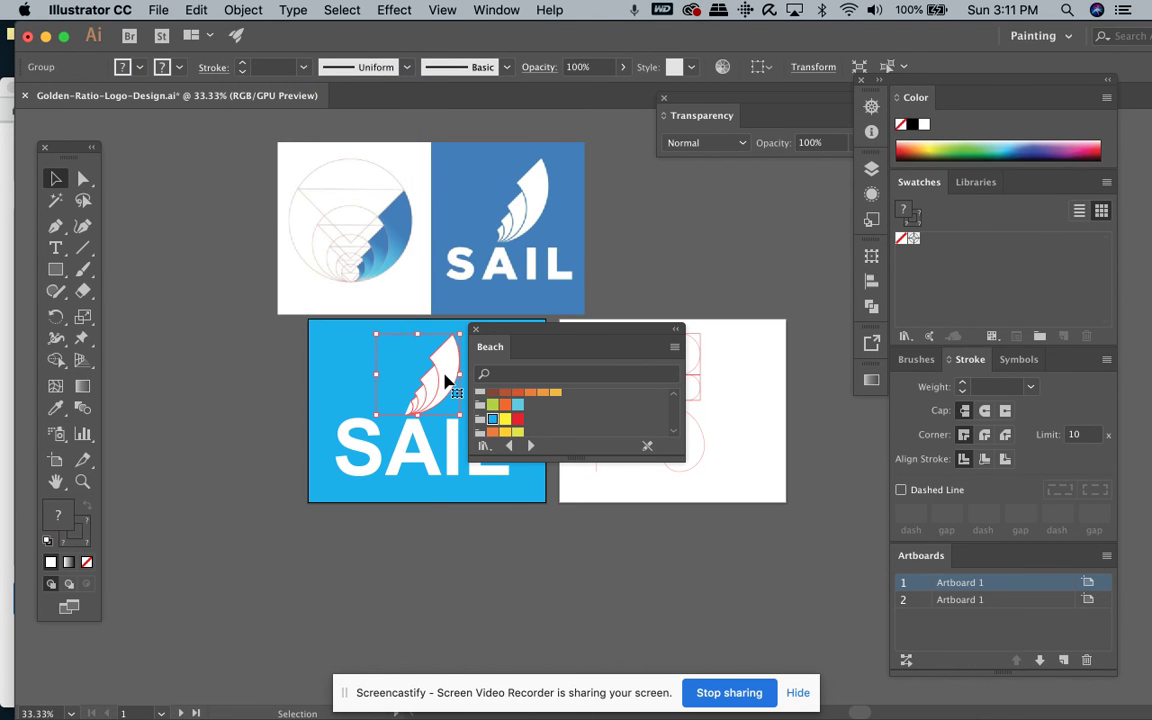
pyautogui.moveTo(448, 364); pyautogui.dragTo(422, 355)
pyautogui.press('super+z')
# - Reset the sail group to the default white fill and set its stroke to the bright blue C=100 M=0 Y=0 K=0 swatch
pyautogui.click(47, 541)
pyautogui.click(75, 531)
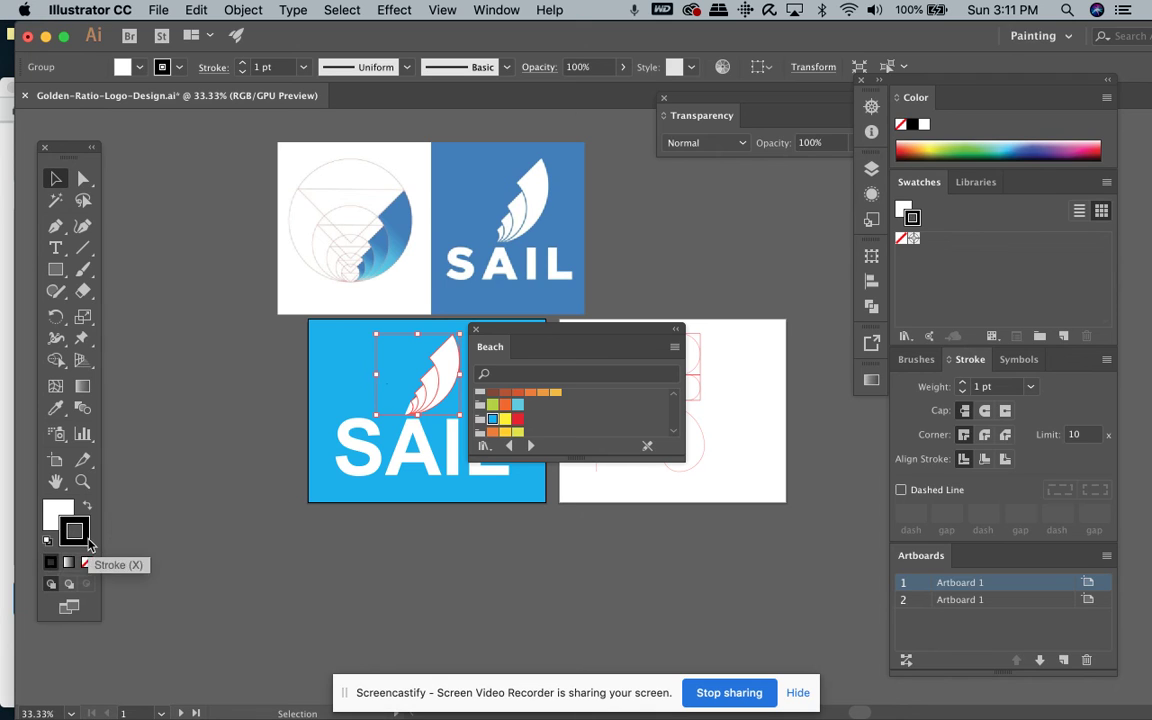
pyautogui.click(492, 418)
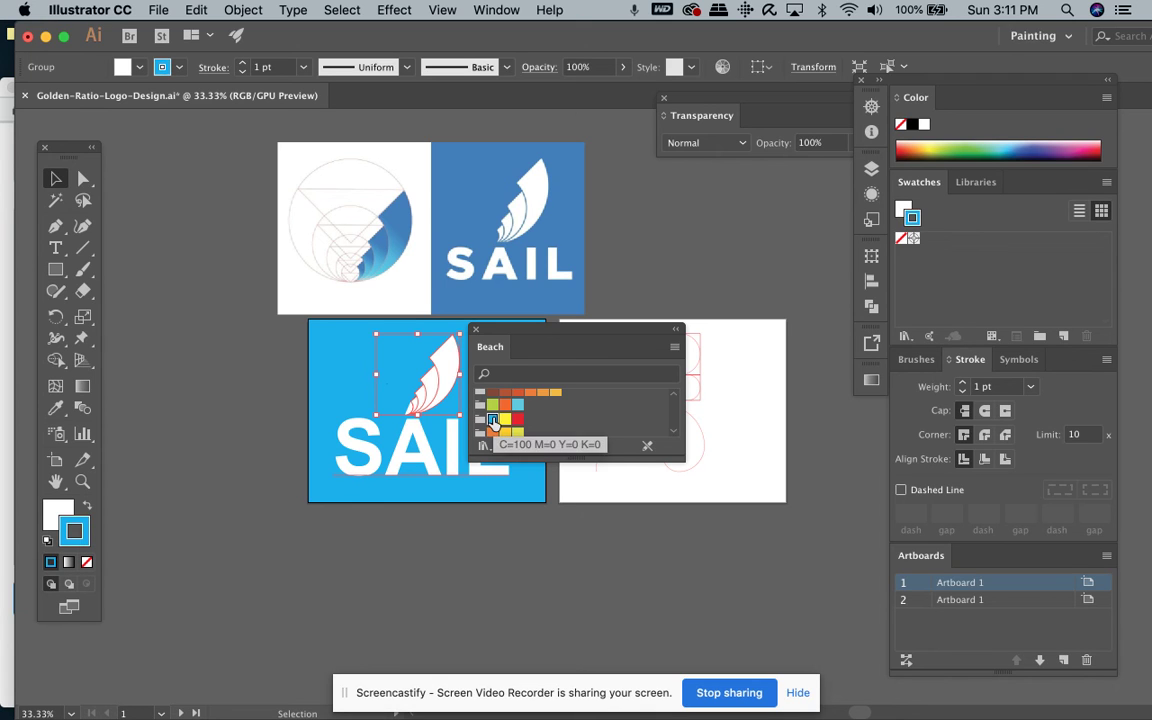
pyautogui.click(342, 378)
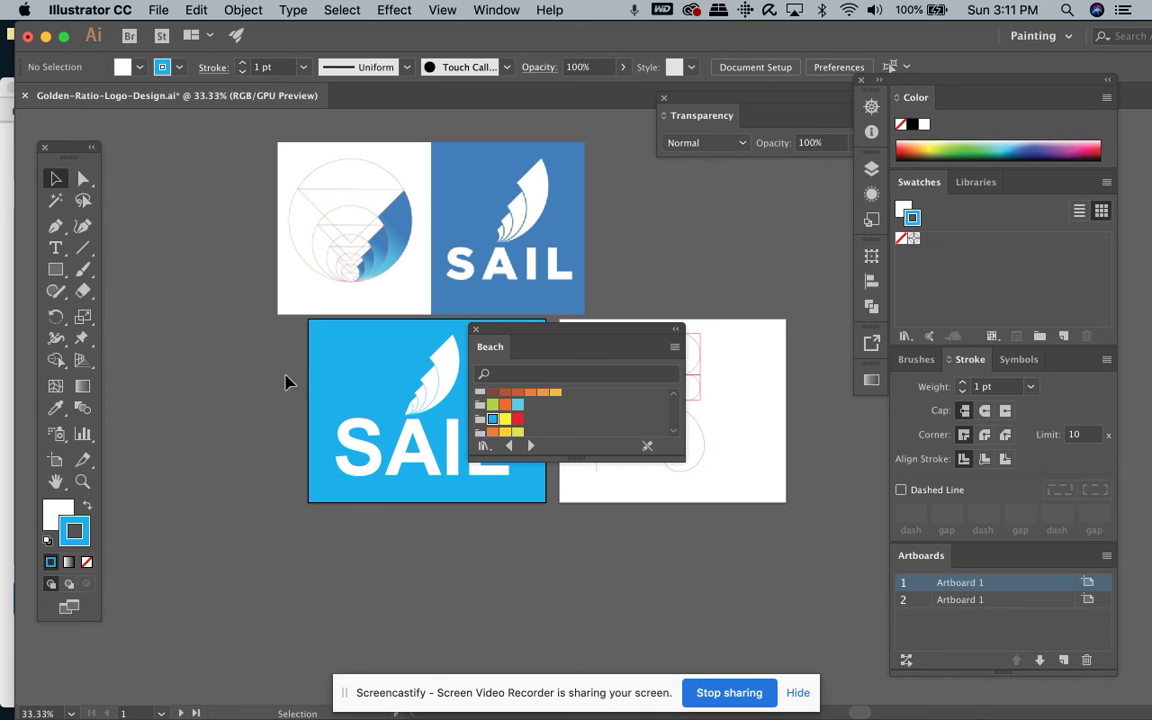
# - Set the sail group's stroke weight to 3 pt and close the Beach swatch library
pyautogui.click(423, 390)
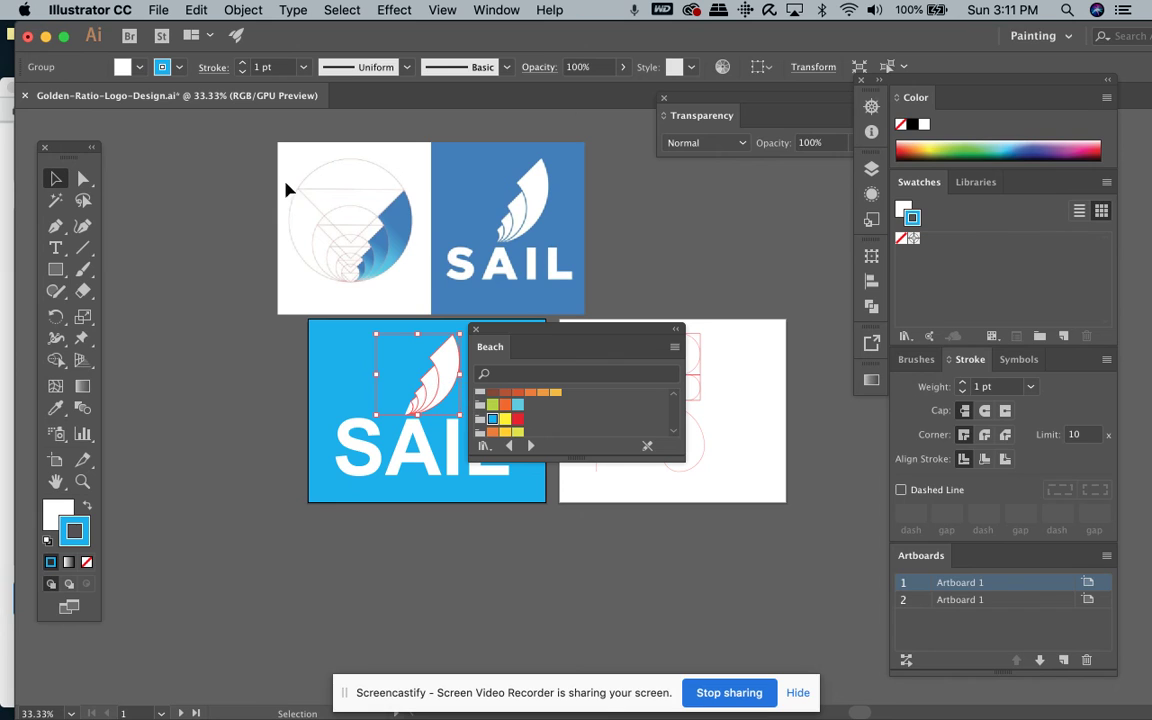
pyautogui.doubleClick(245, 63)
pyautogui.click(250, 390)
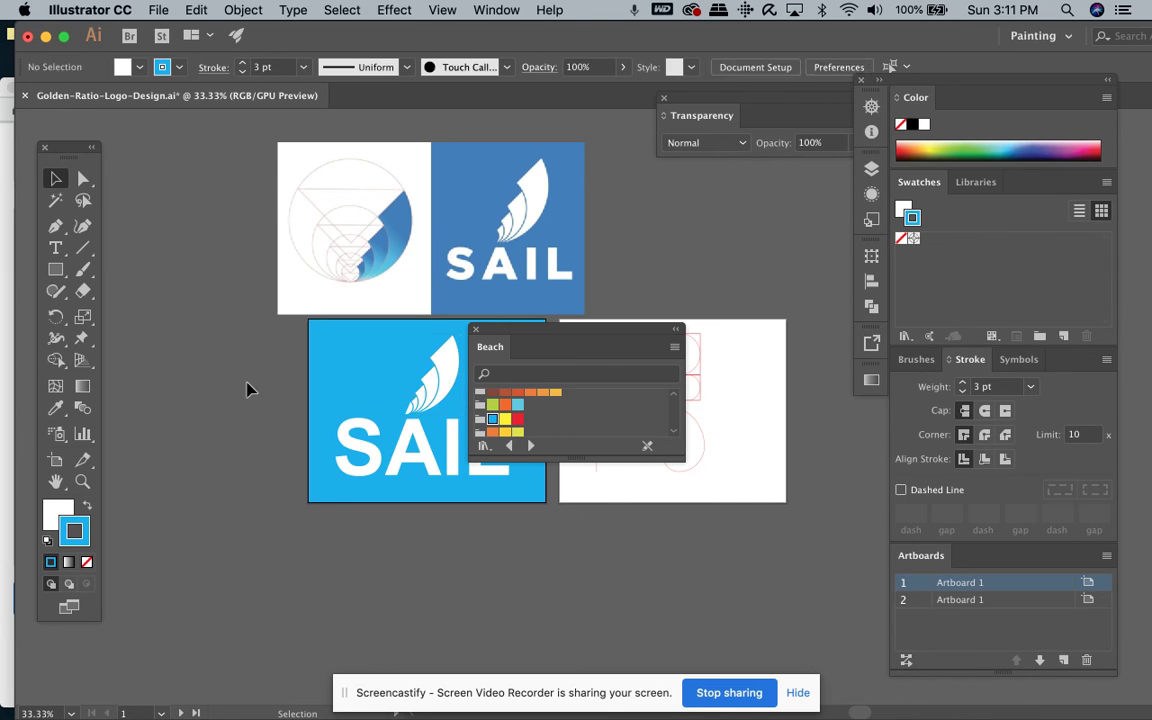
pyautogui.click(477, 333)
pyautogui.press('super+equal')
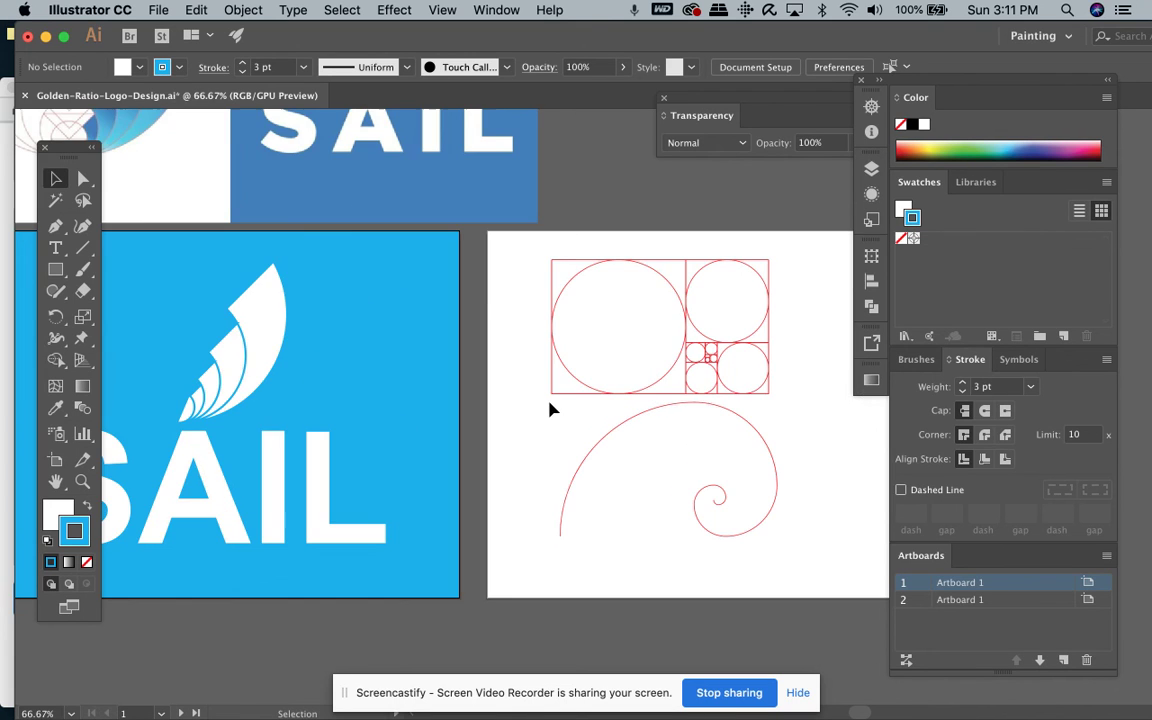
pyautogui.press('super+equal')
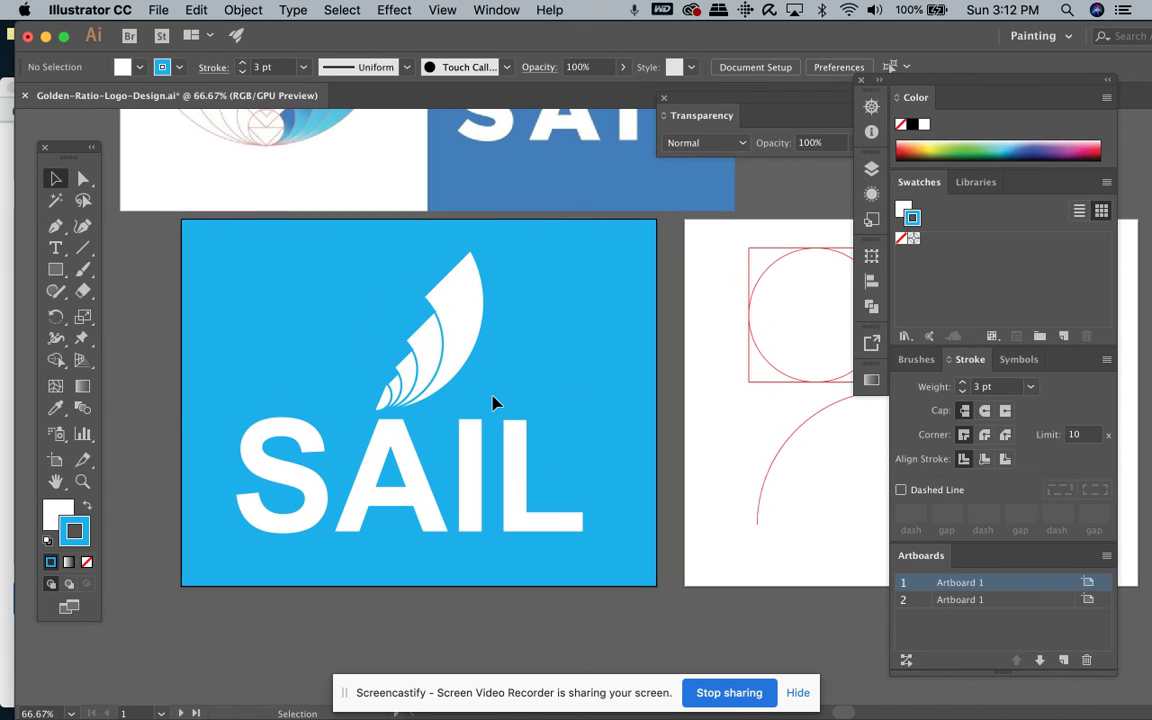
# - Try moving the smallest sail piece away from the rest of the sail and undo the move
pyautogui.click(387, 401)
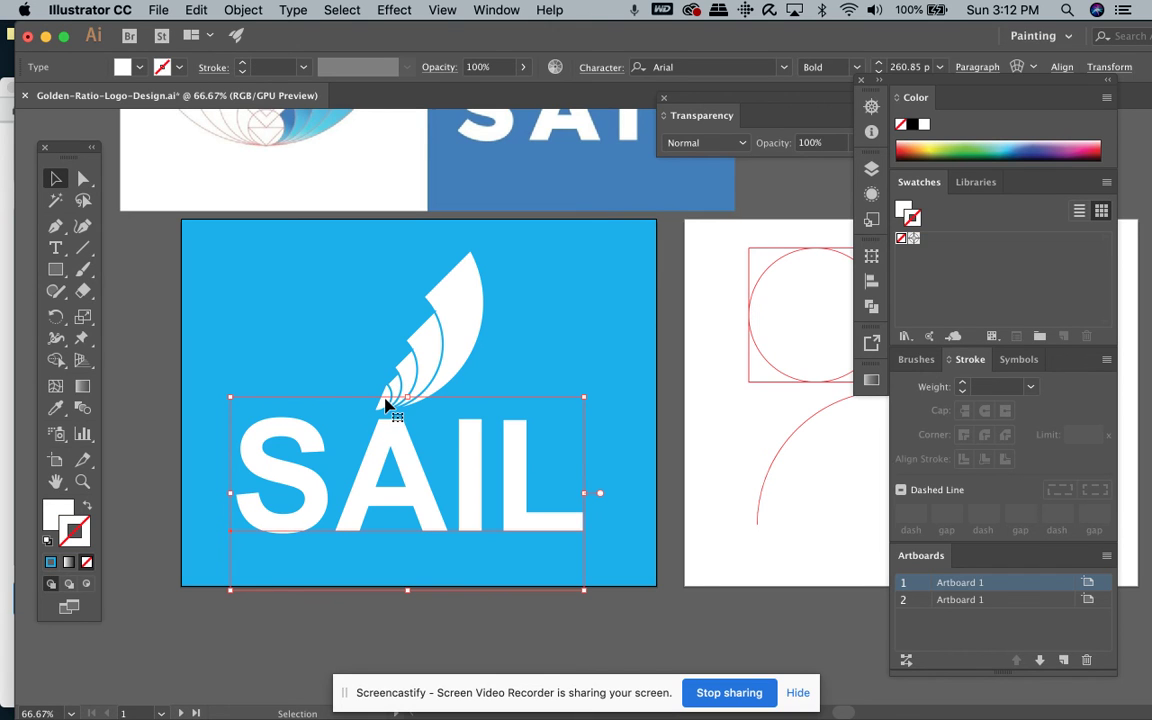
pyautogui.click(414, 360)
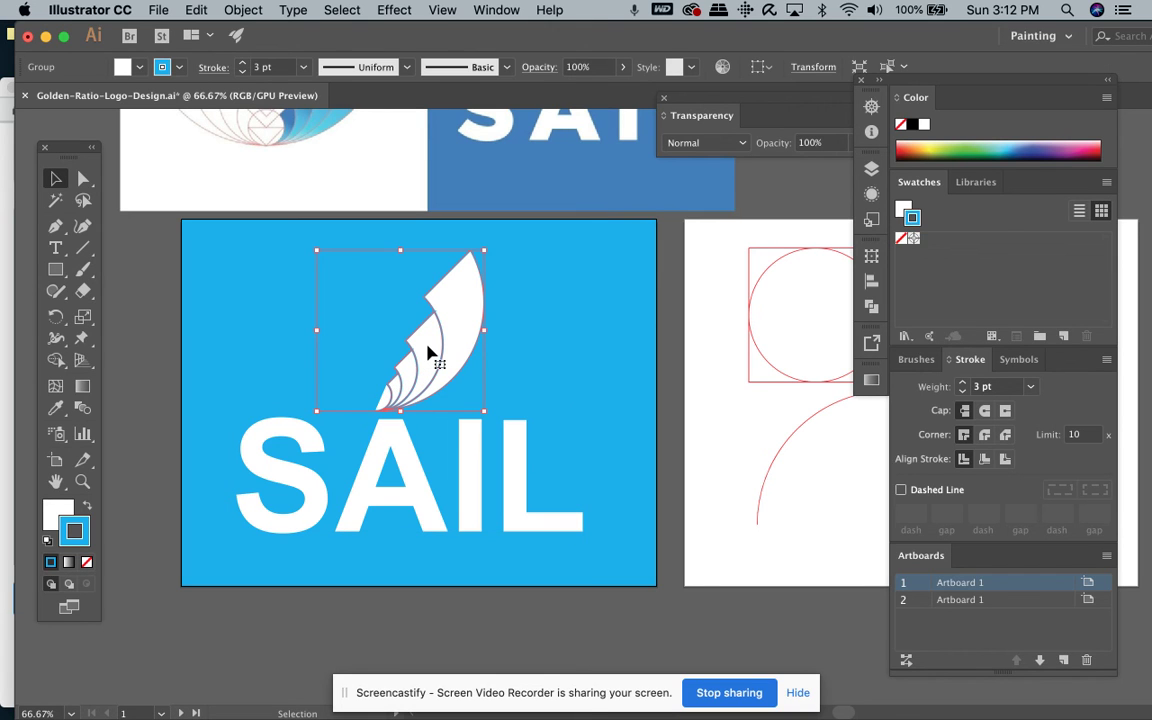
pyautogui.click(137, 343)
pyautogui.moveTo(384, 400); pyautogui.dragTo(324, 398)
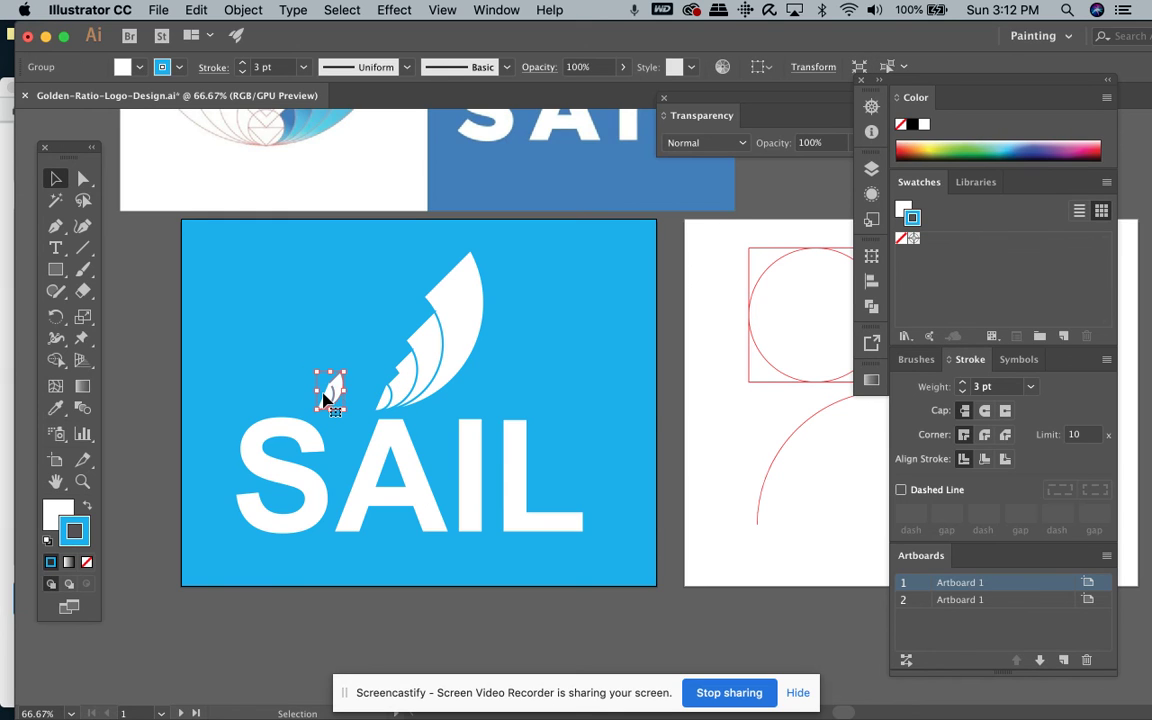
pyautogui.press('super+z')
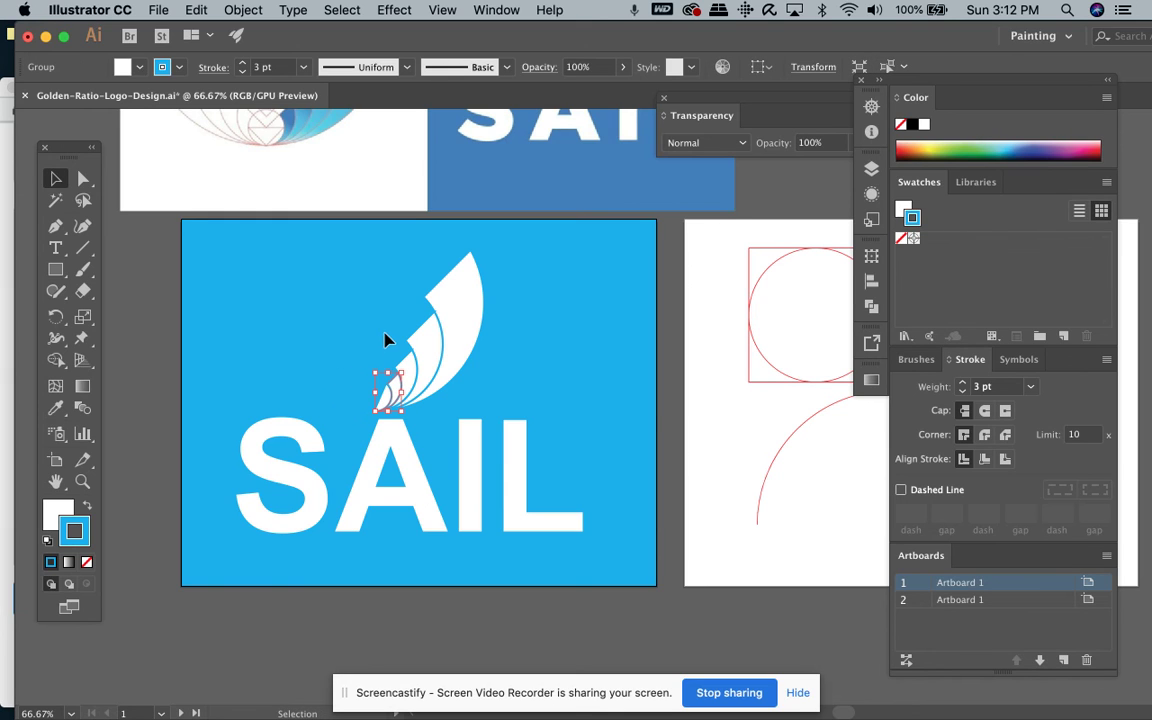
pyautogui.click(360, 296)
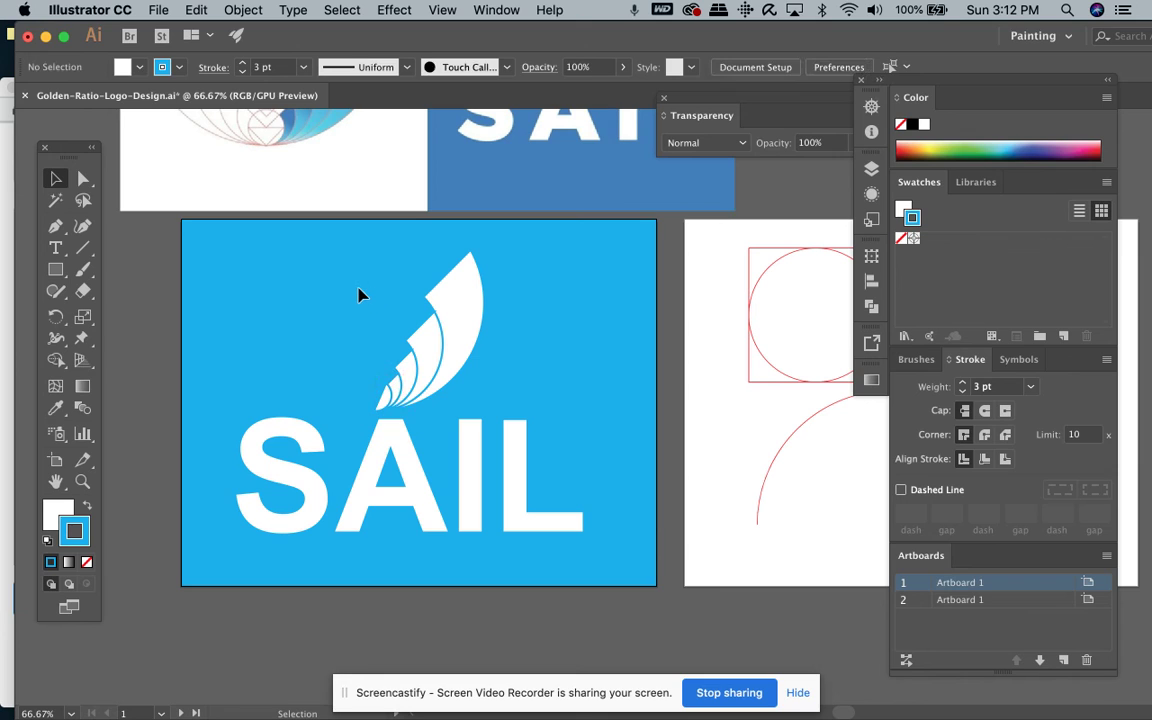
pyautogui.click(474, 401)
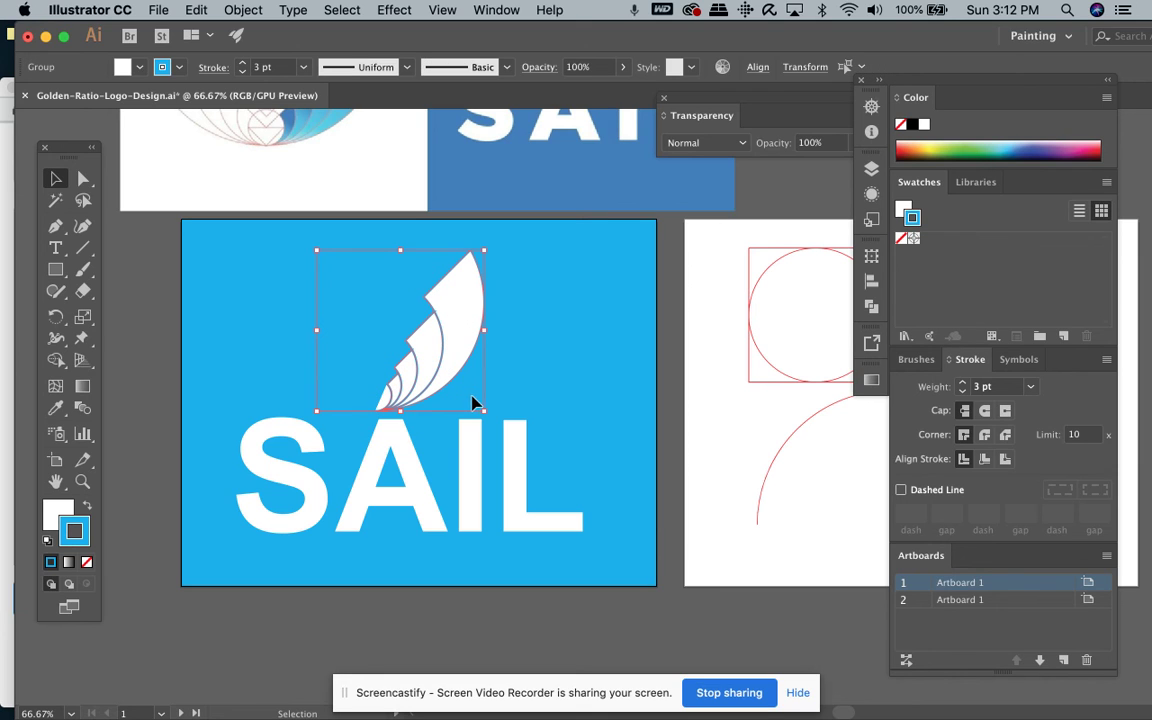
pyautogui.click(56, 361)
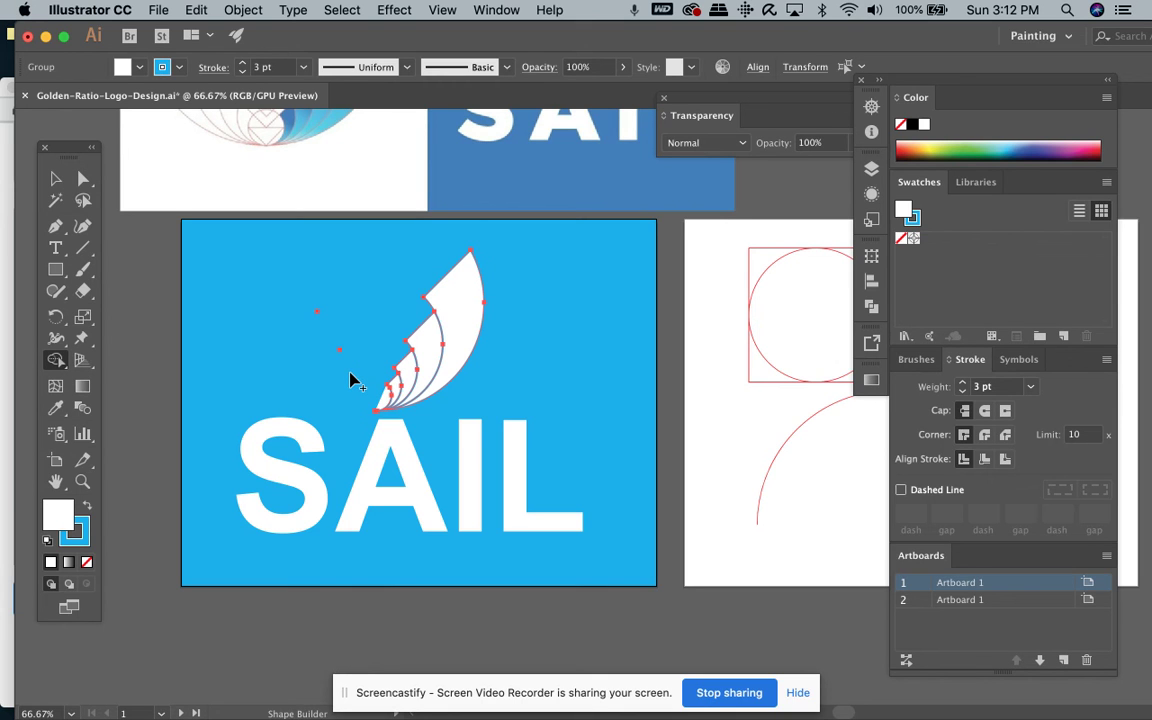
pyautogui.press('super+equal')
pyautogui.press('super+equal')
pyautogui.press('super+equal')
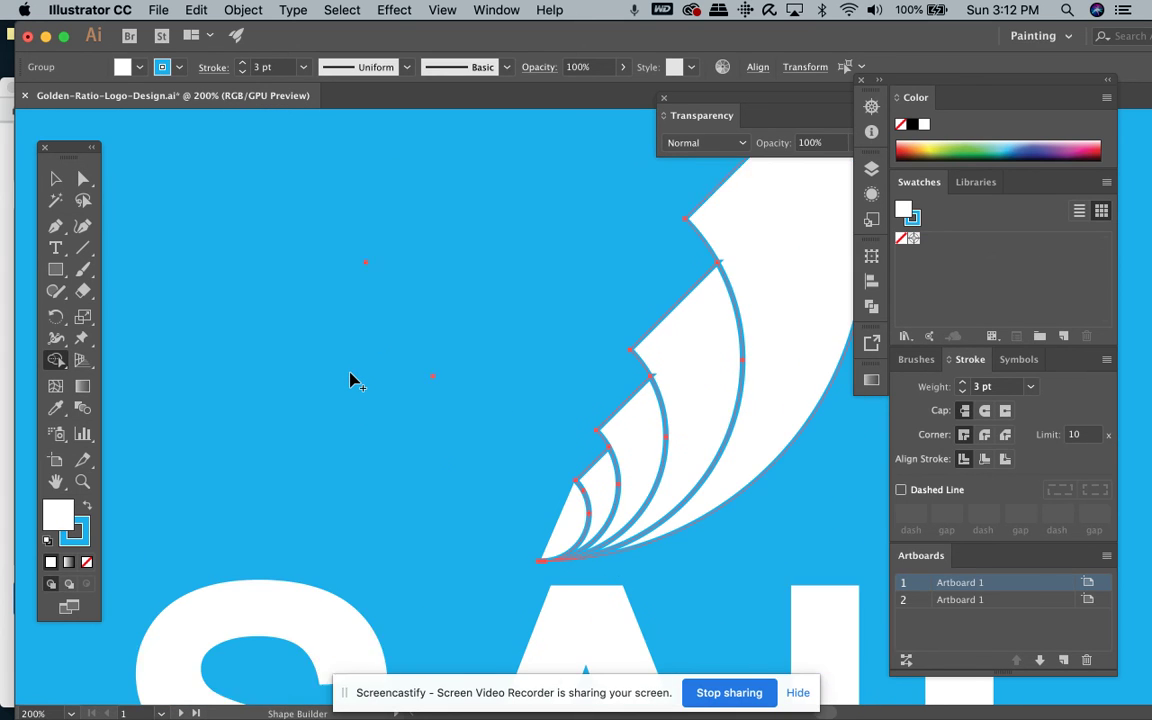
pyautogui.scroll(-2, 350, 380)
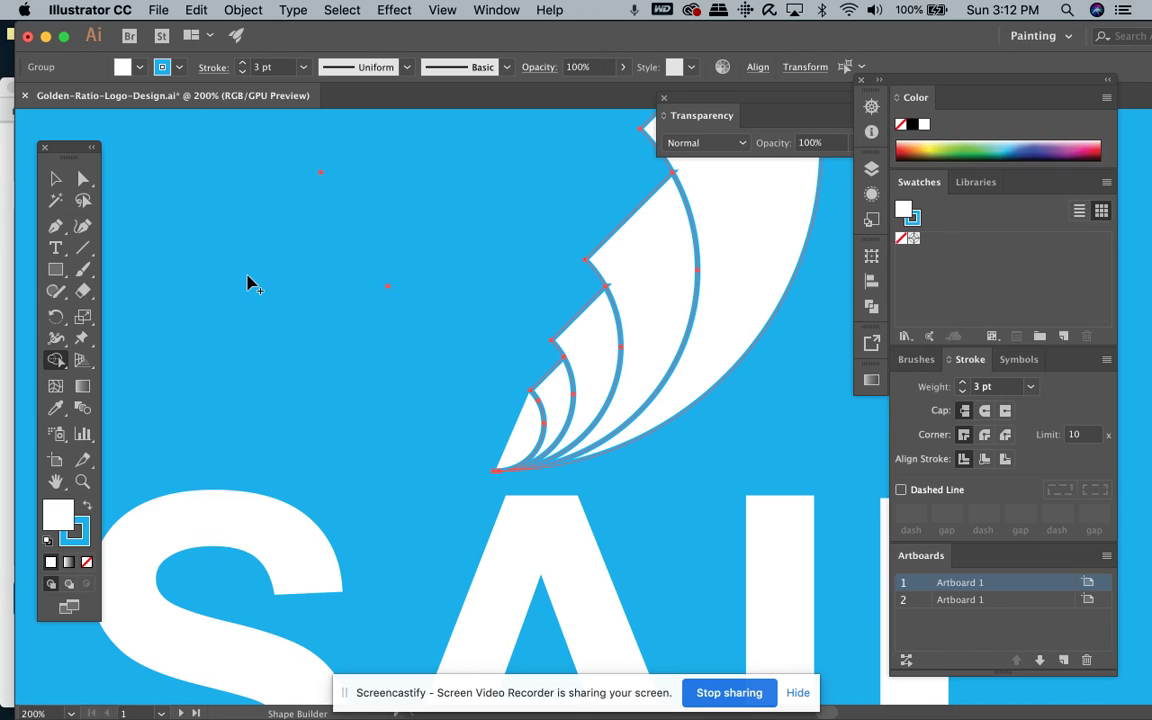
pyautogui.click(56, 178)
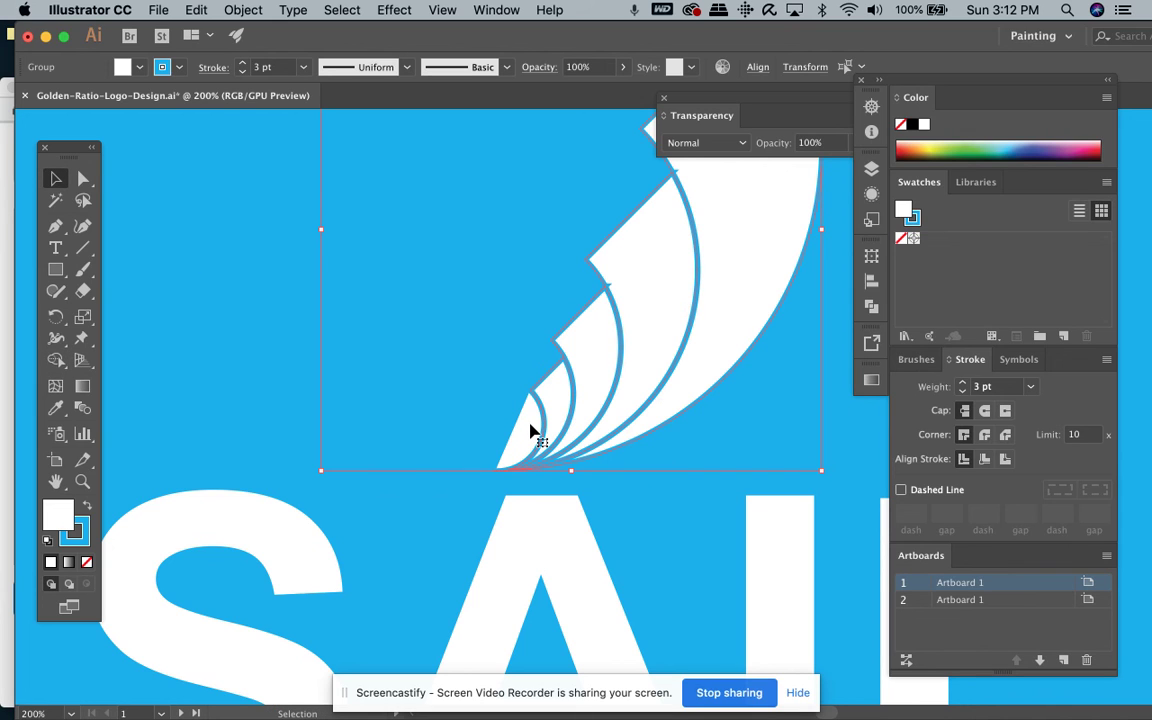
pyautogui.click(83, 180)
pyautogui.doubleClick(83, 180)
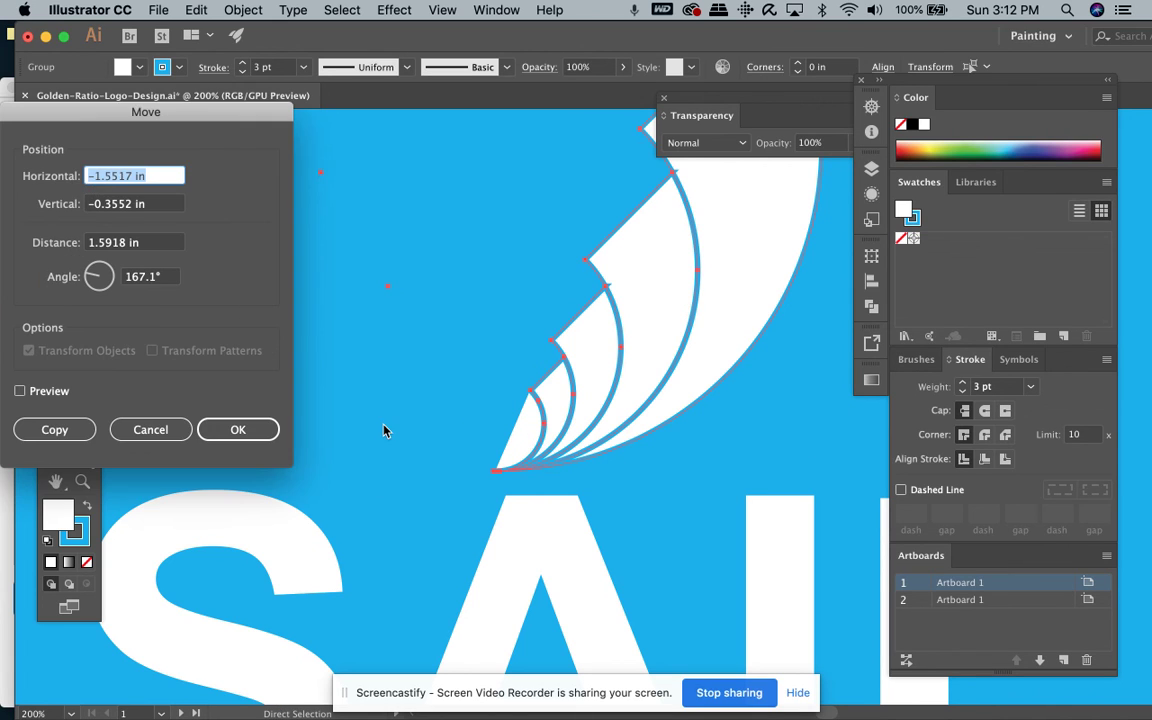
pyautogui.click(150, 429)
# - Remove the fill from the innermost arc path and from the second-smallest segment of the sail
pyautogui.click(328, 389)
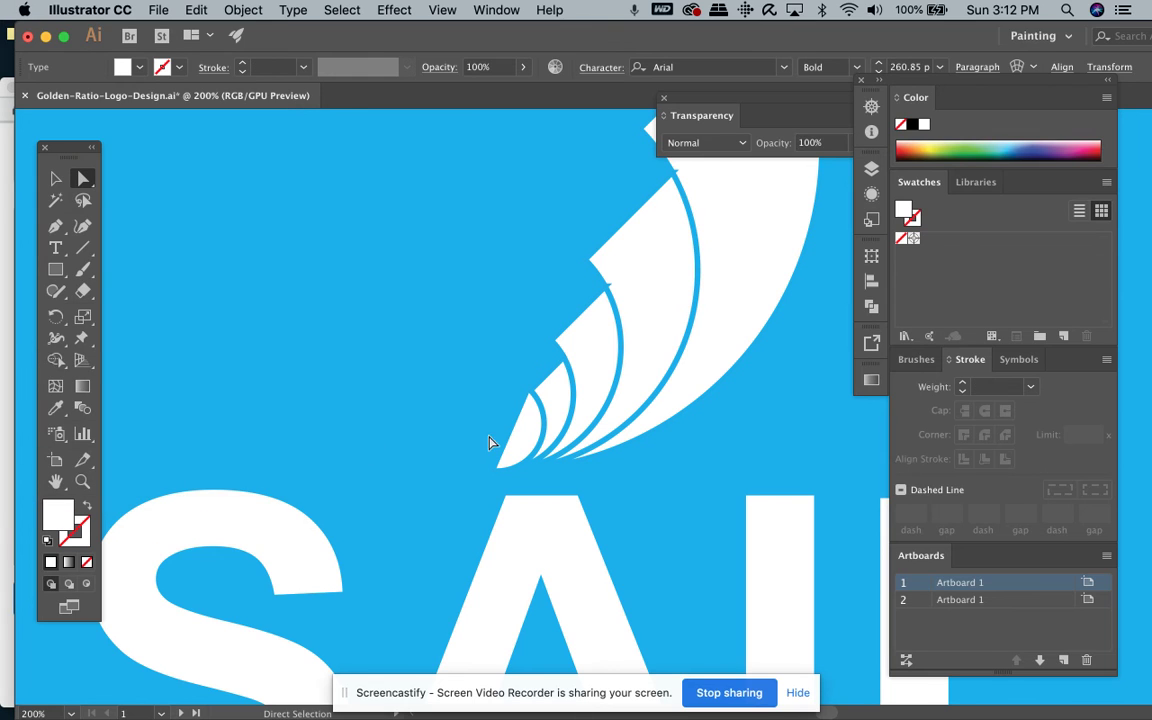
pyautogui.click(556, 423)
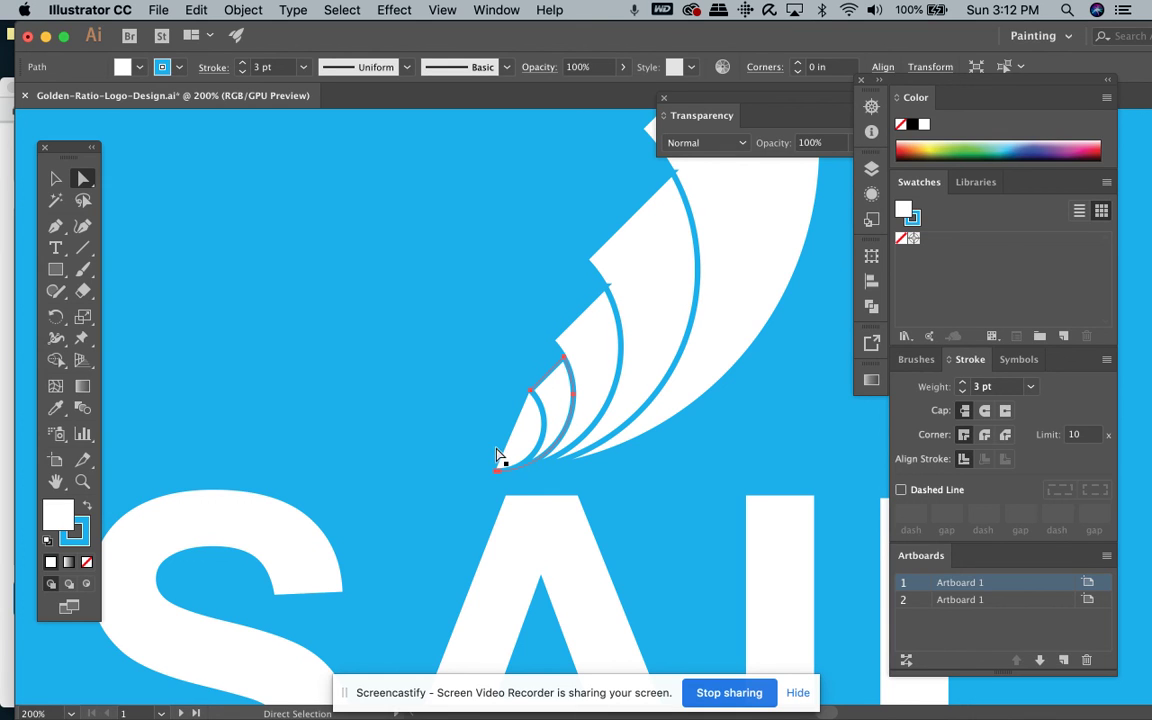
pyautogui.moveTo(542, 452)
pyautogui.mouseDown()
pyautogui.moveTo(545, 419)
pyautogui.moveTo(546, 430)
pyautogui.mouseUp()
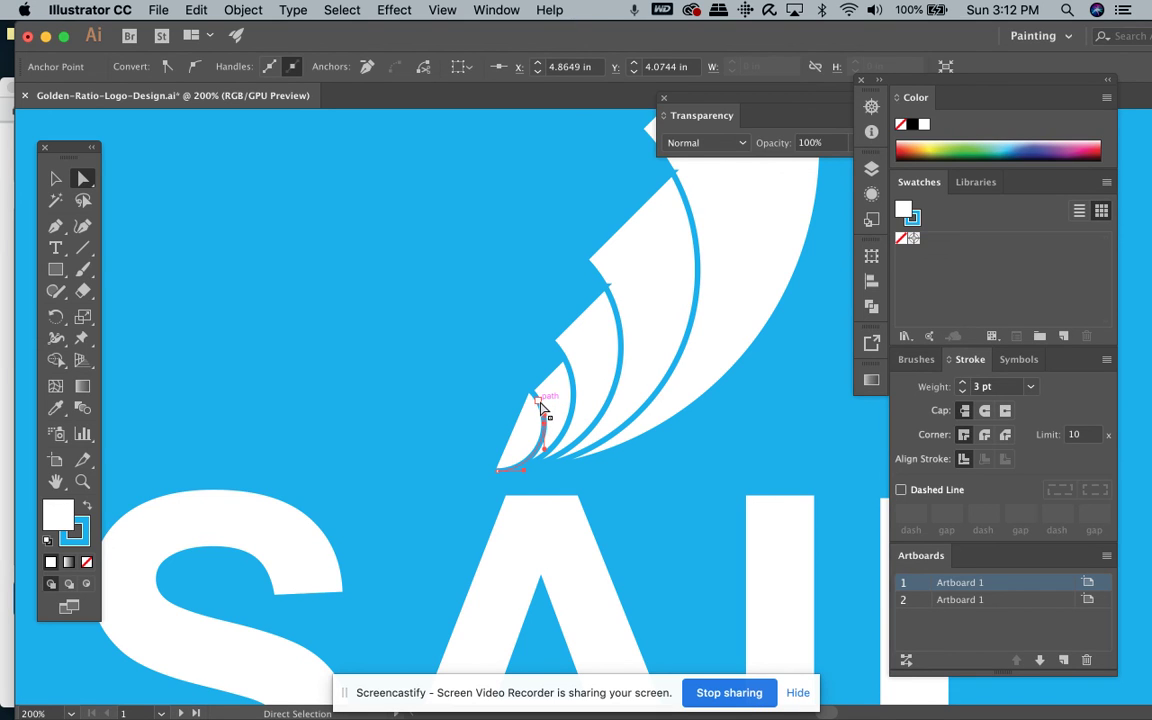
pyautogui.click(87, 563)
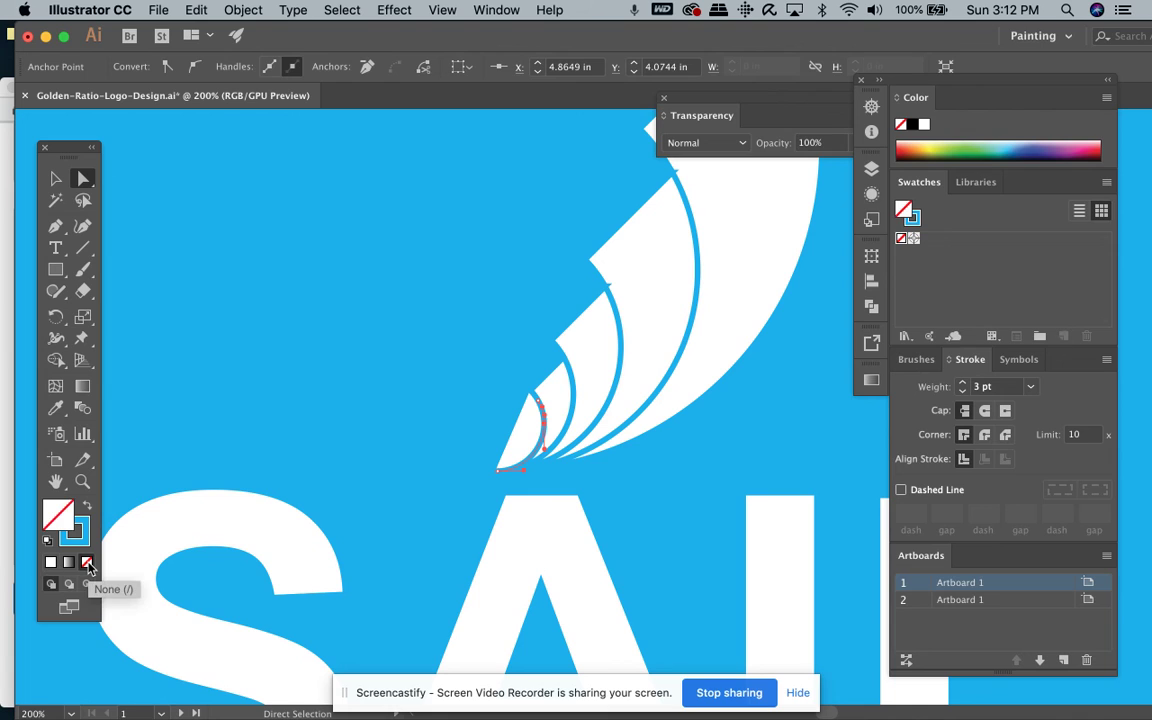
pyautogui.click(566, 398)
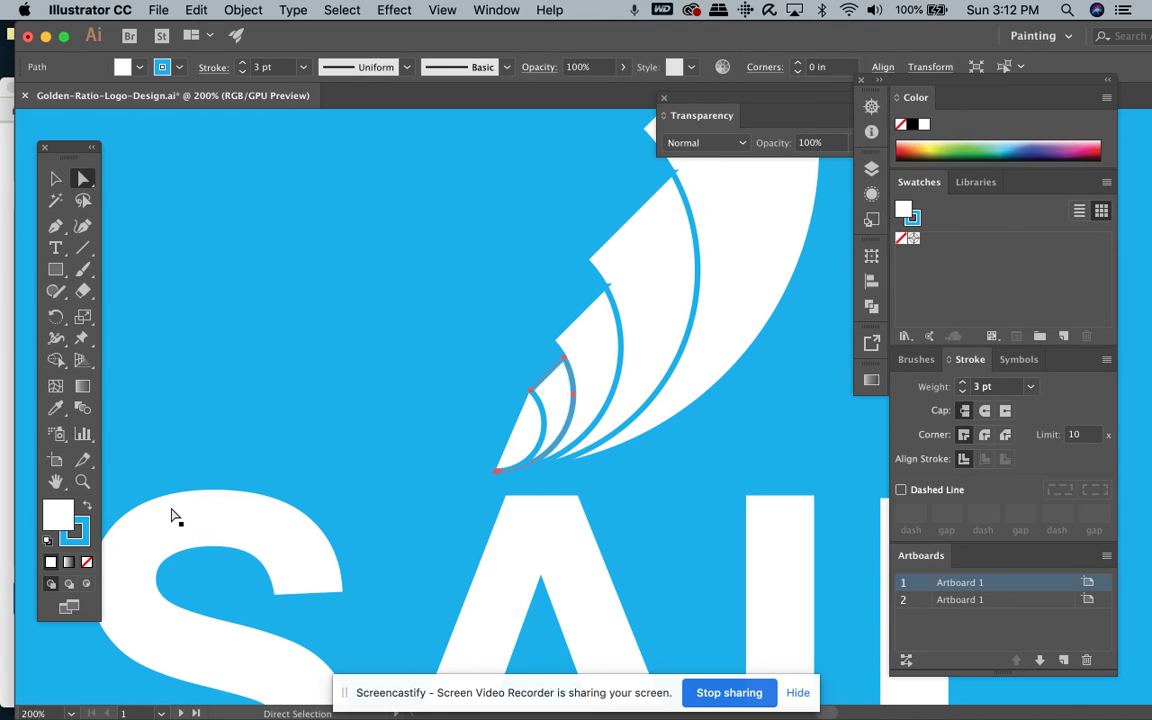
pyautogui.click(87, 563)
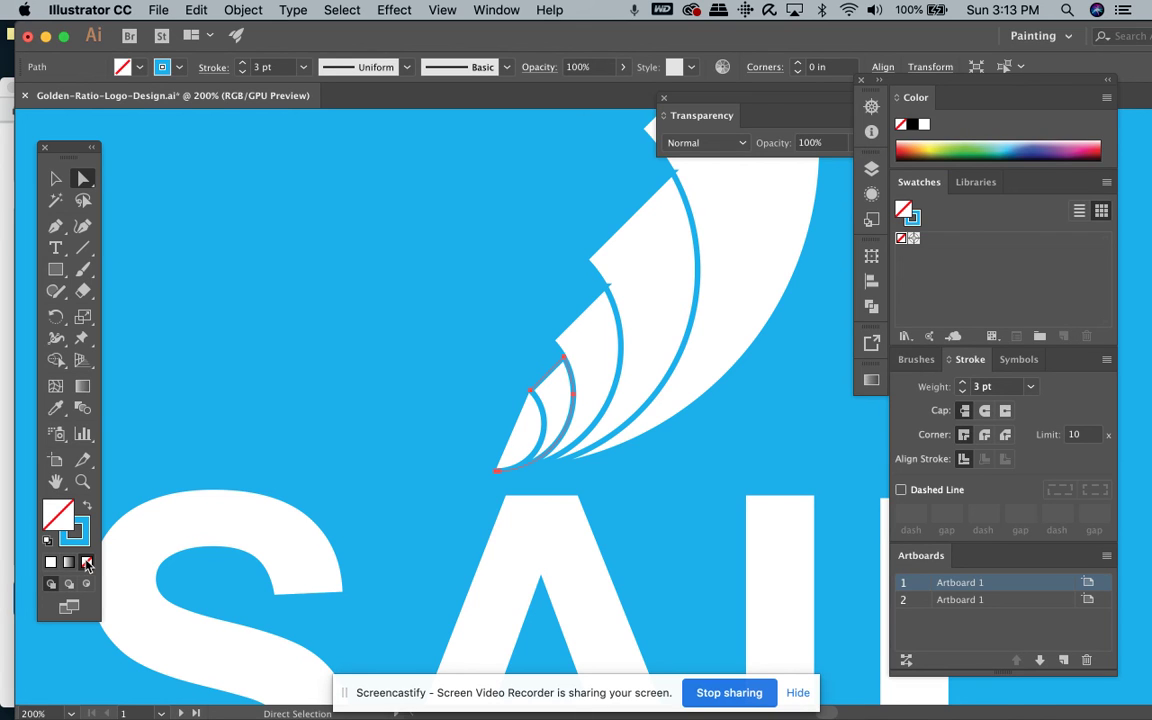
pyautogui.click(620, 375)
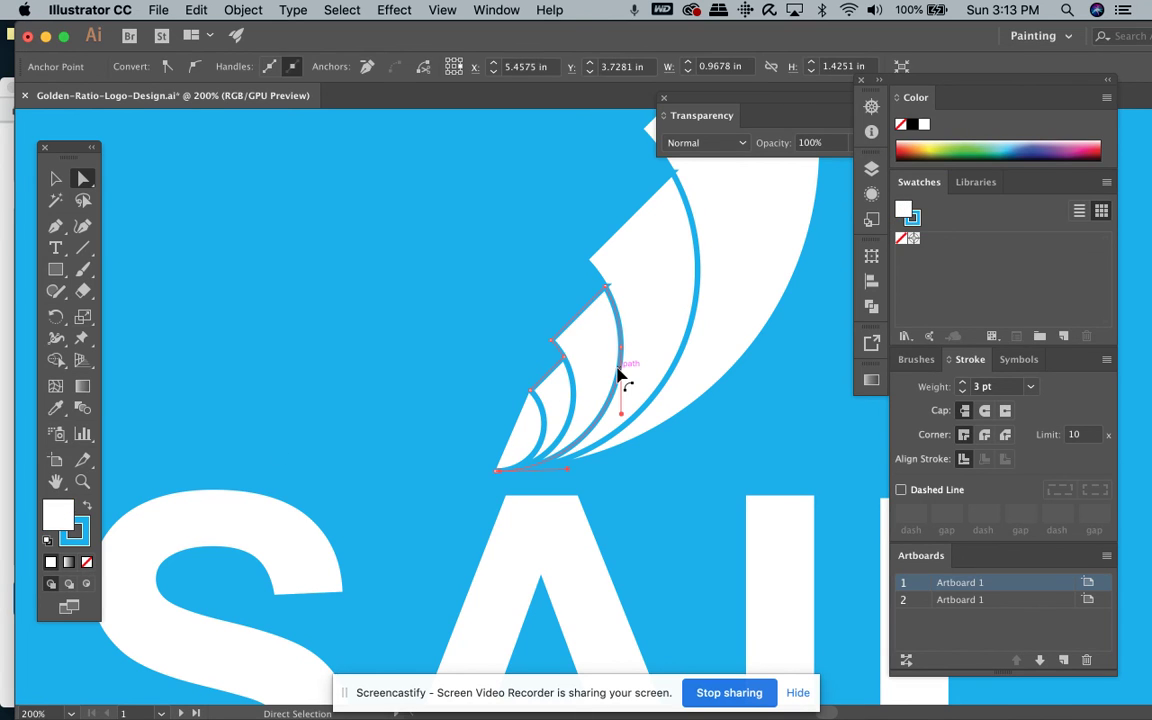
pyautogui.click(60, 179)
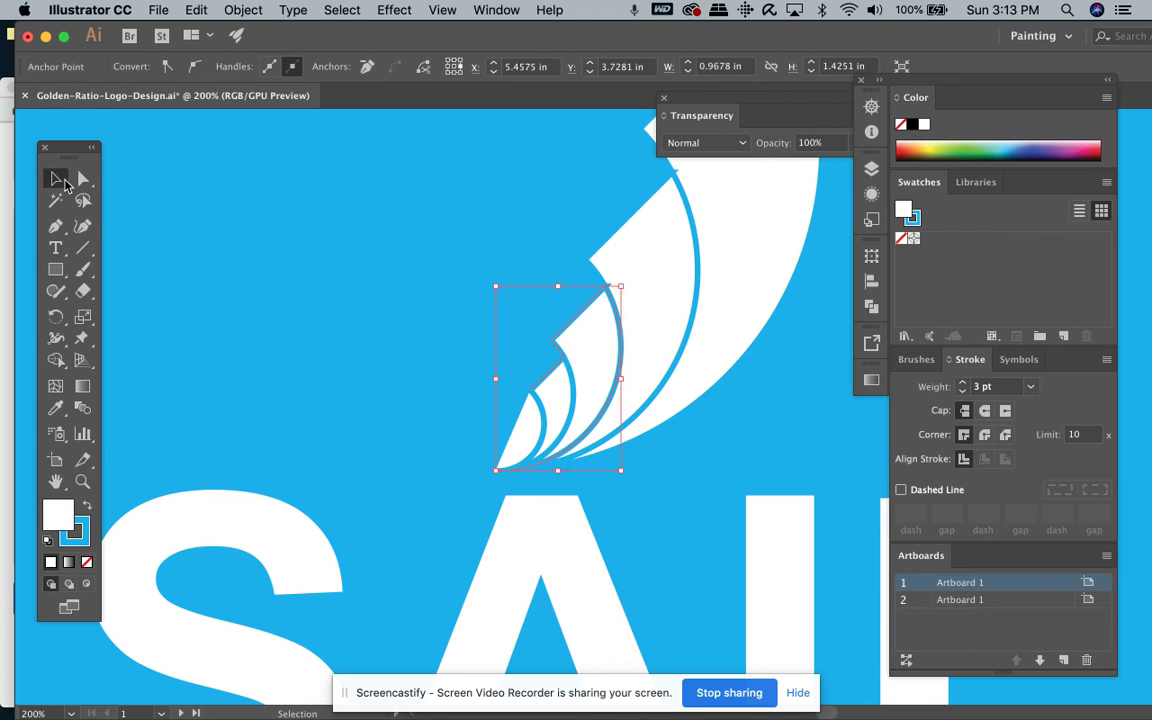
pyautogui.click(648, 370)
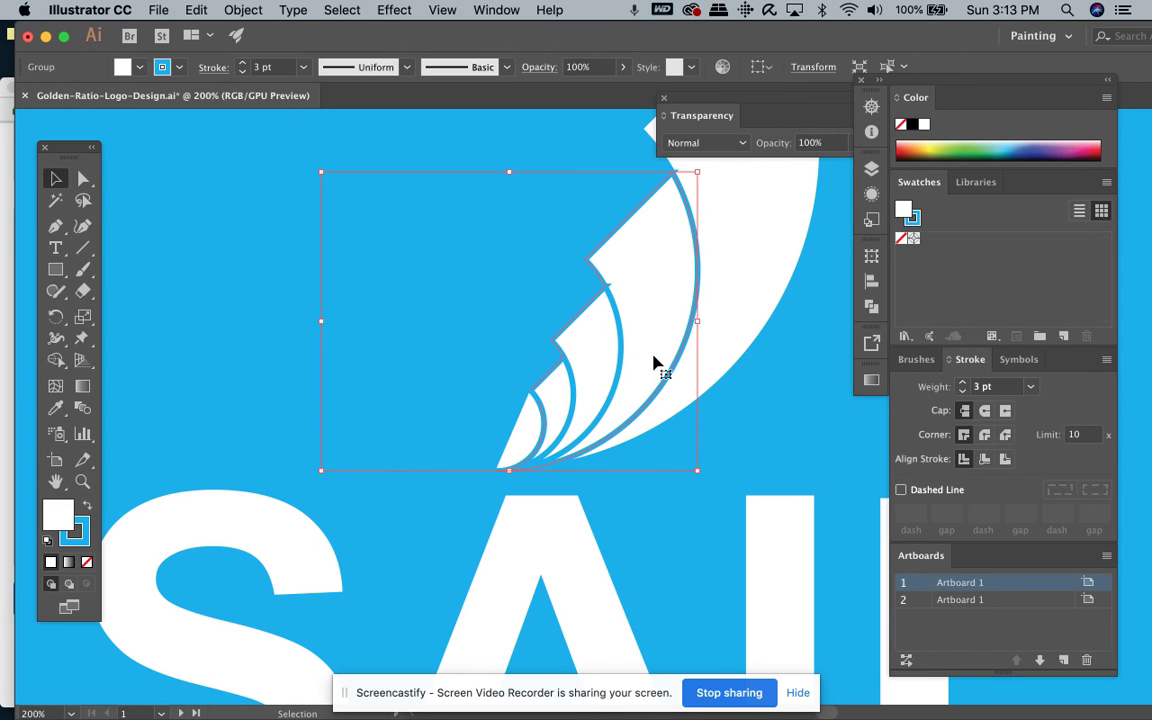
pyautogui.click(730, 373)
pyautogui.click(730, 370)
pyautogui.keyDown('super'); pyautogui.click(732, 368); pyautogui.keyUp('super')
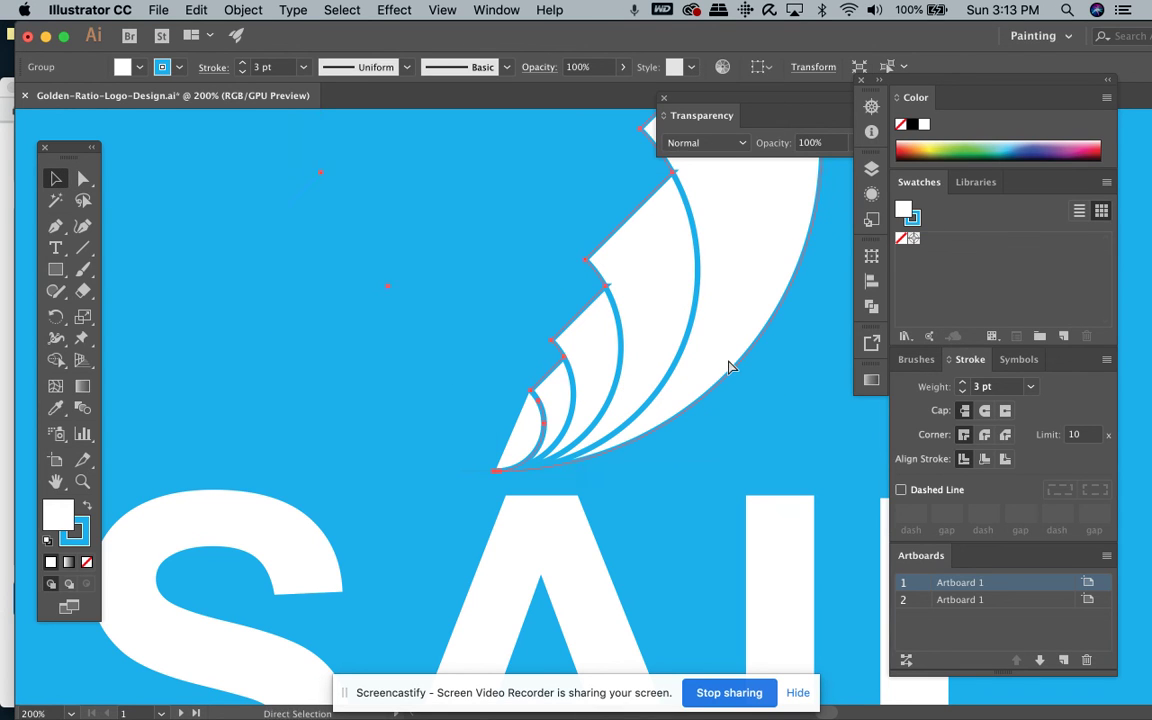
pyautogui.click(275, 465)
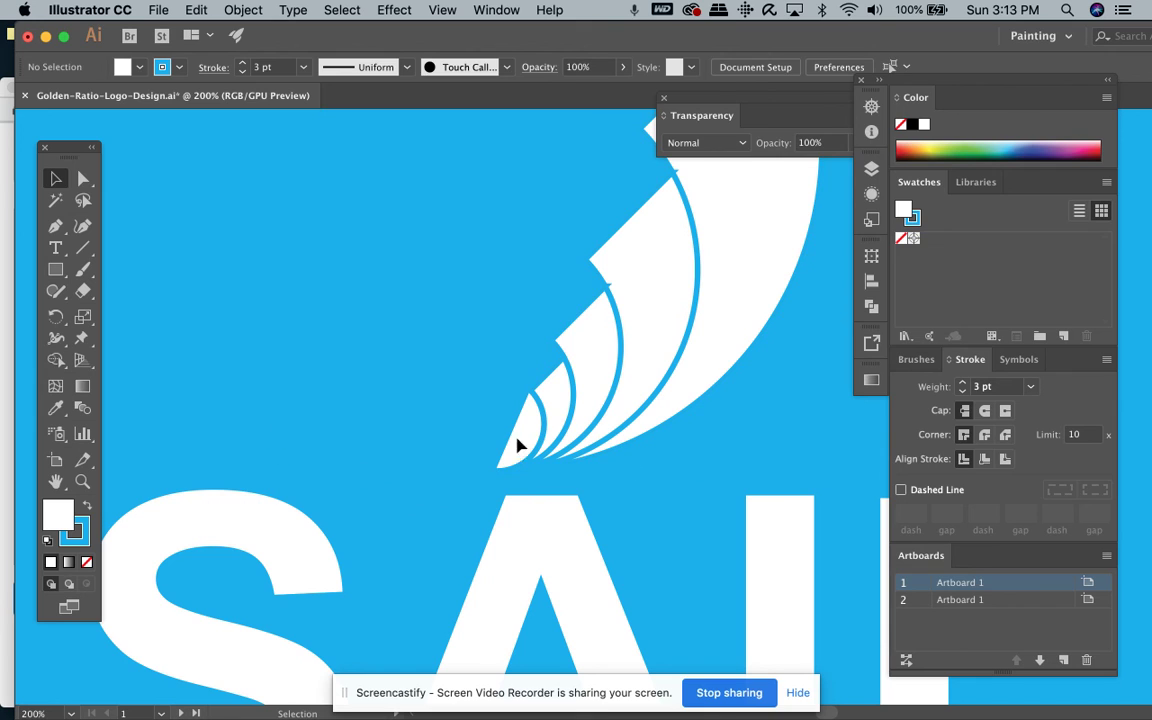
# - Remove the fill from the group formed by the two smallest sail segments
pyautogui.click(547, 437)
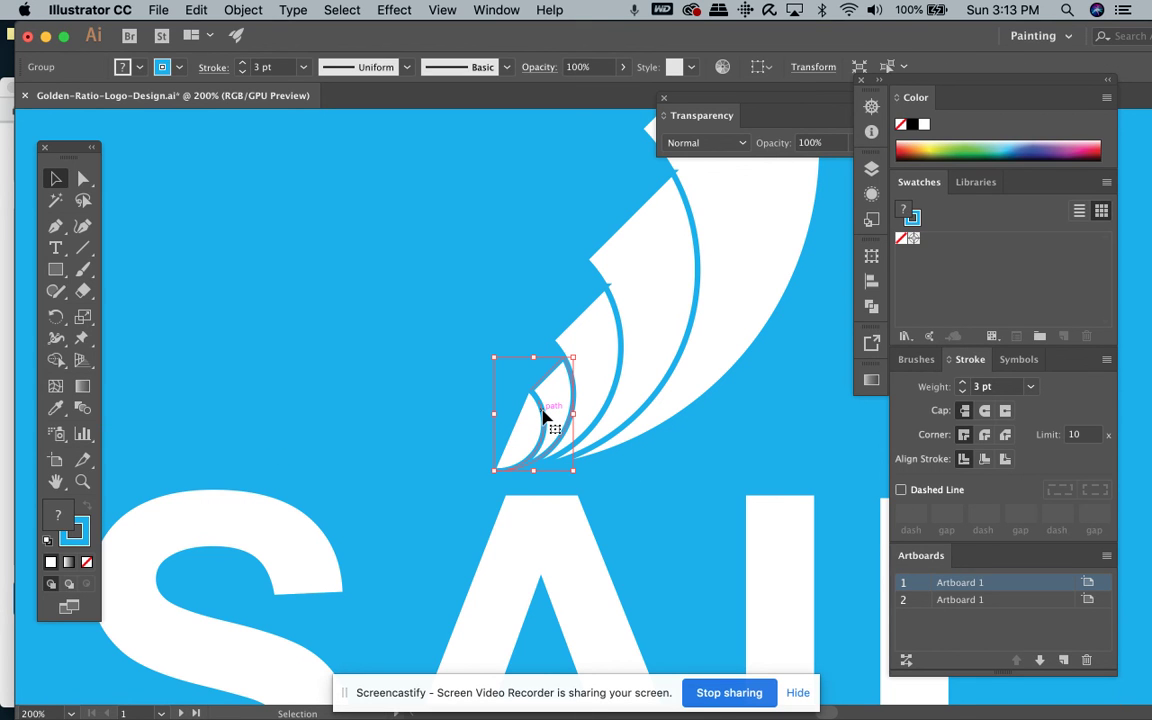
pyautogui.click(86, 563)
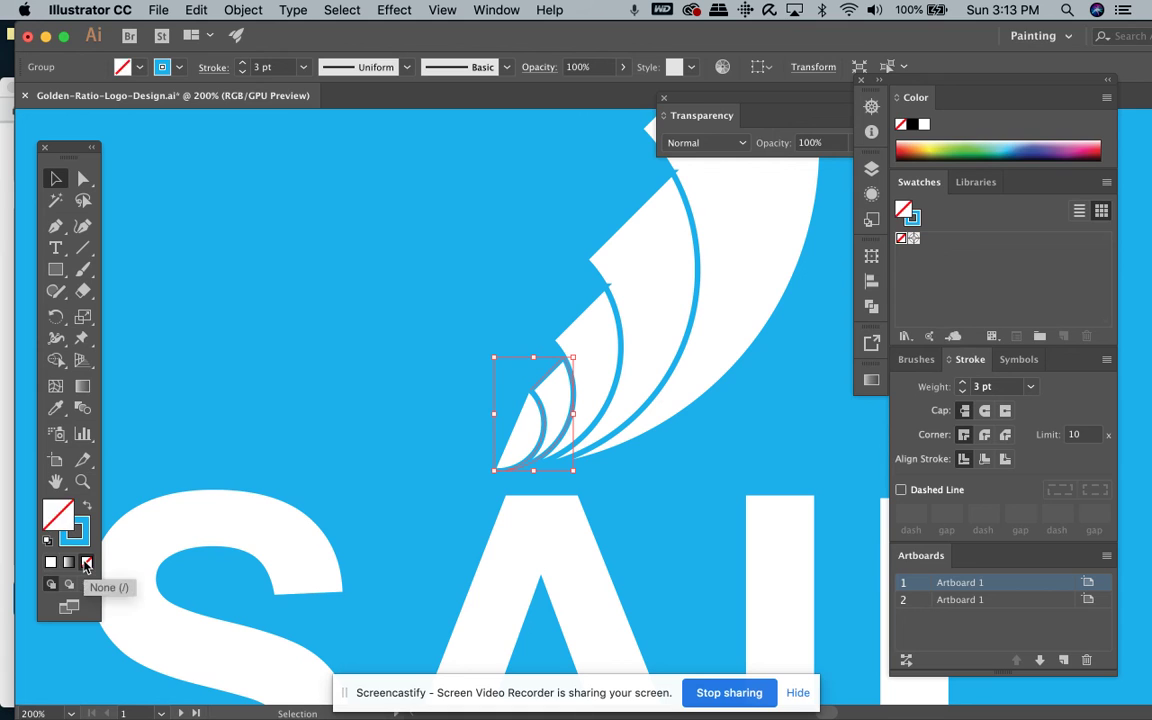
pyautogui.click(442, 458)
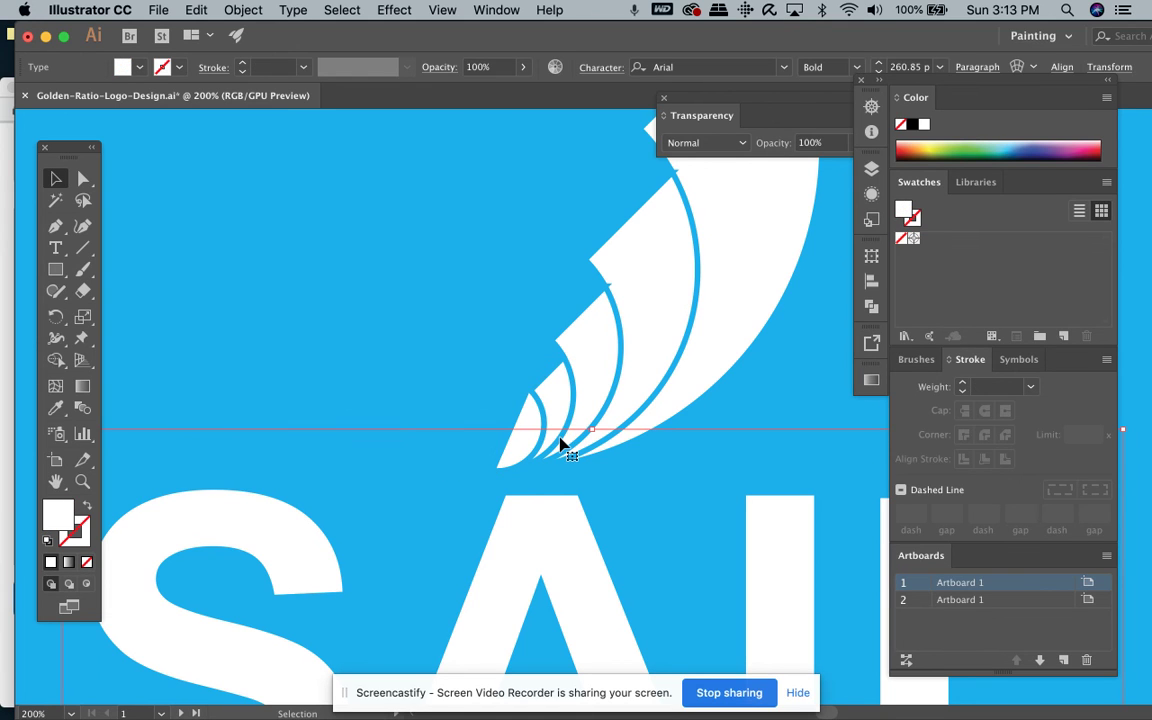
pyautogui.click(531, 400)
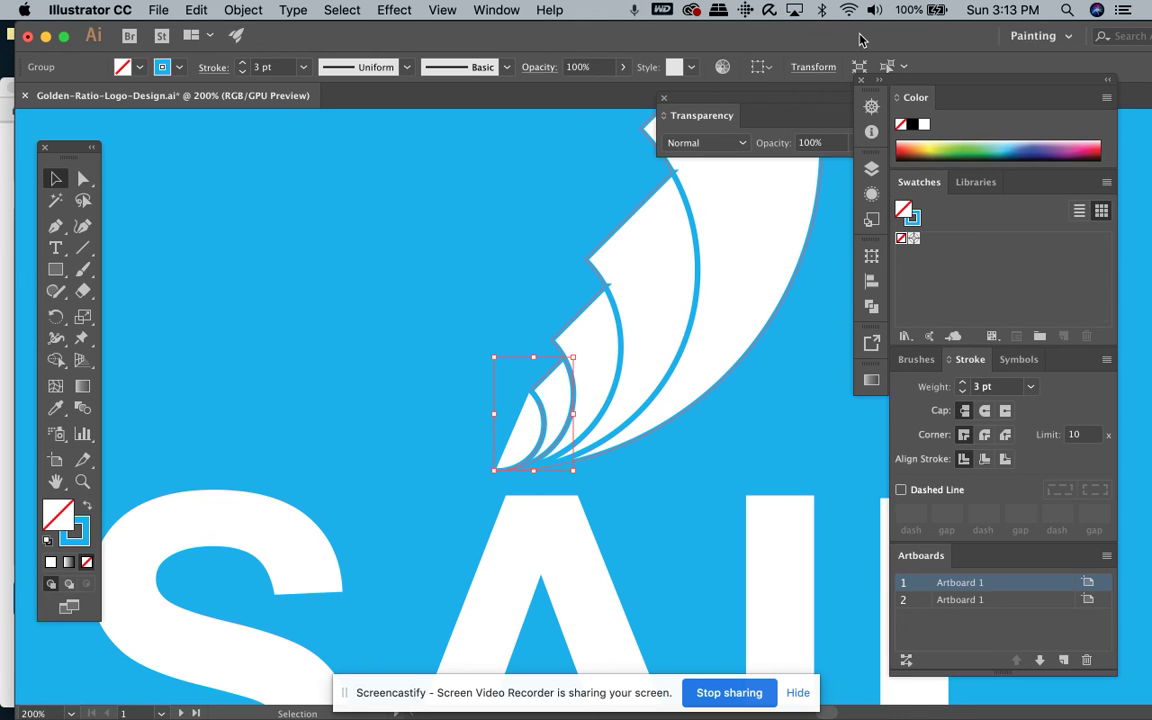
pyautogui.press('super+Tab')
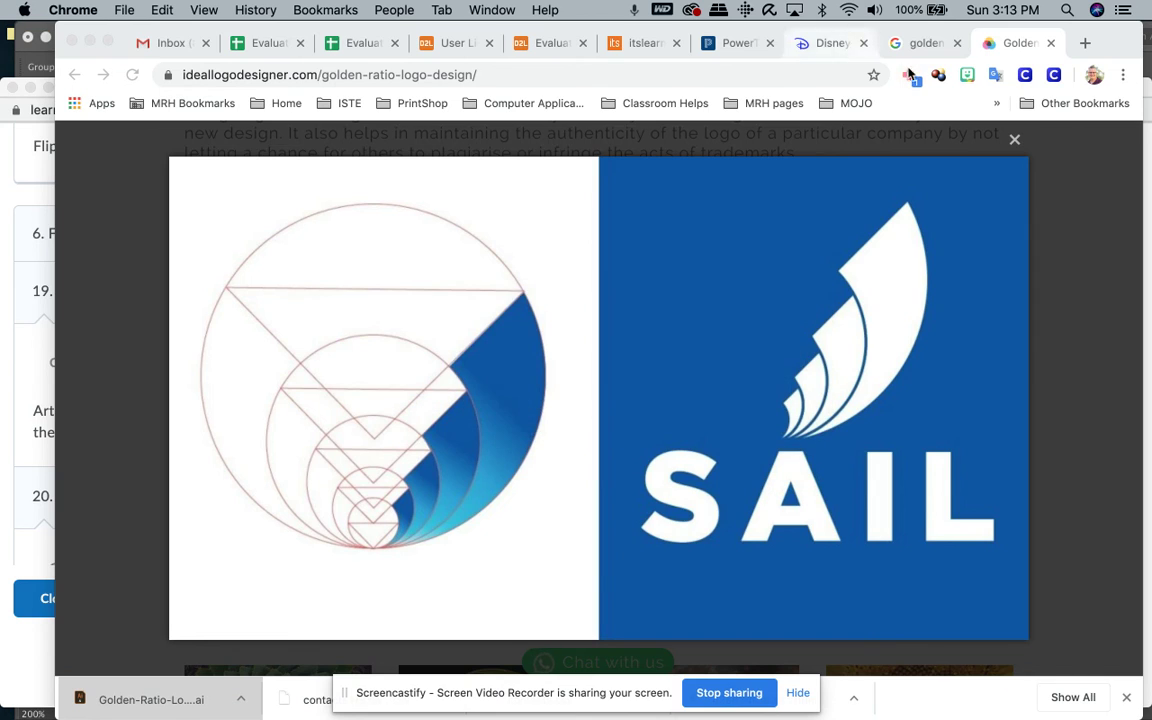
pyautogui.click(910, 77)
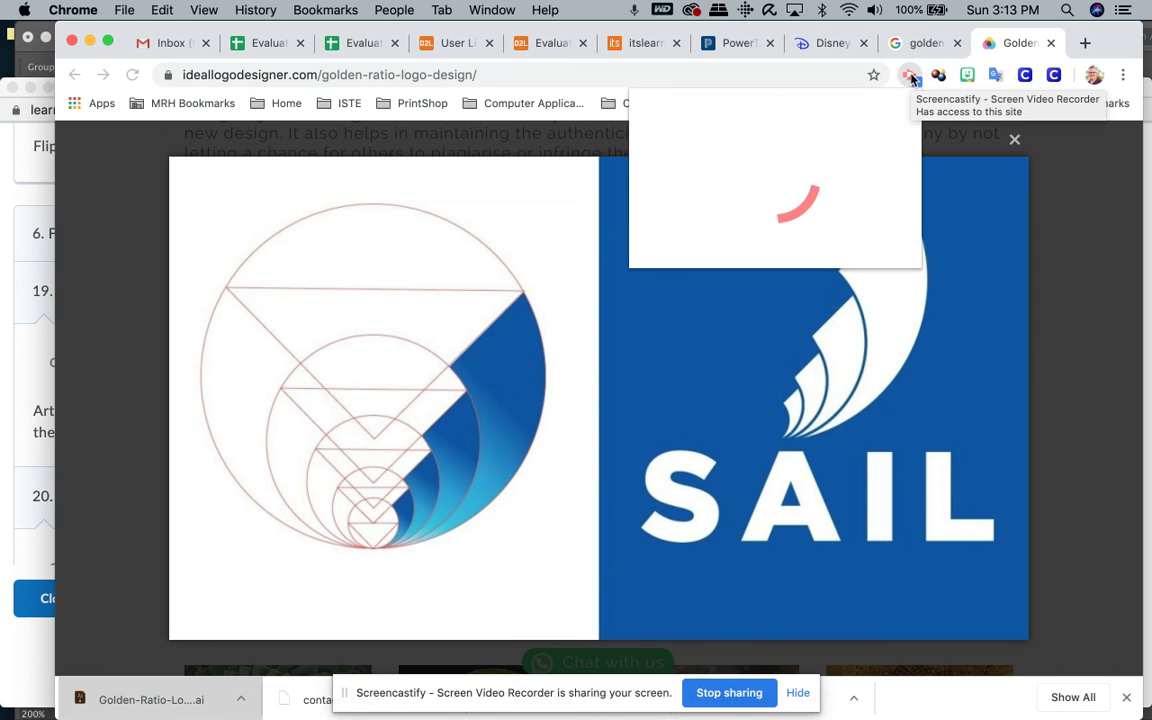
pyautogui.click(805, 265)
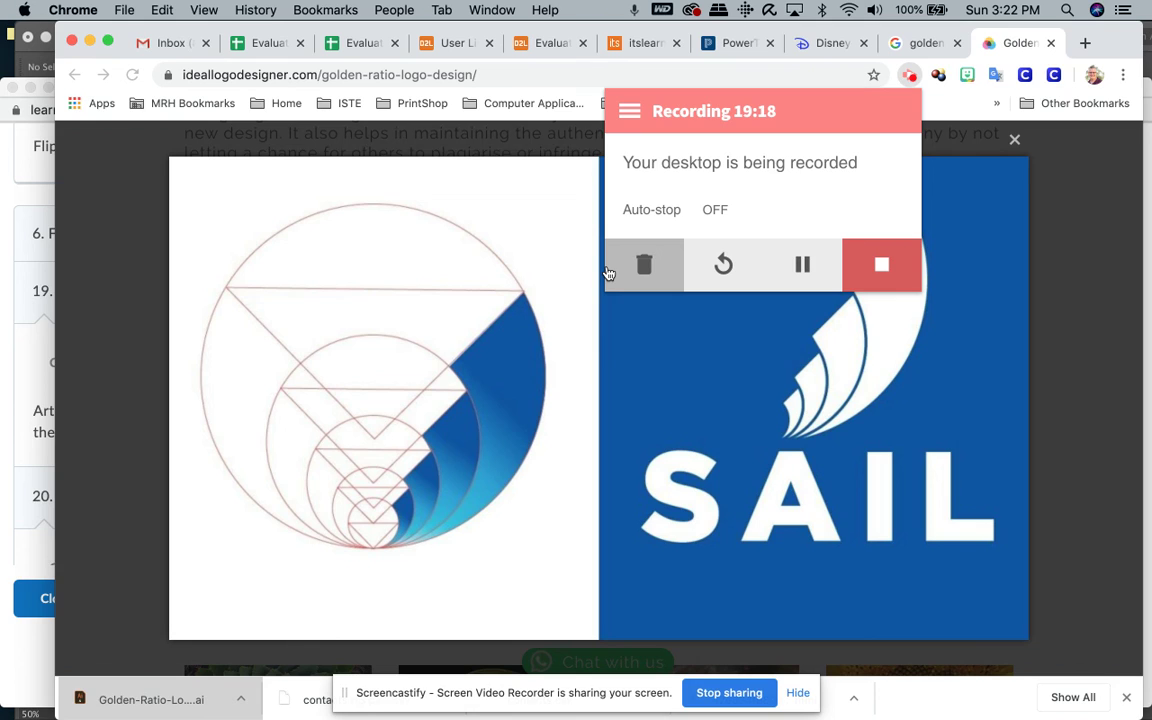
pyautogui.press('super+Tab')
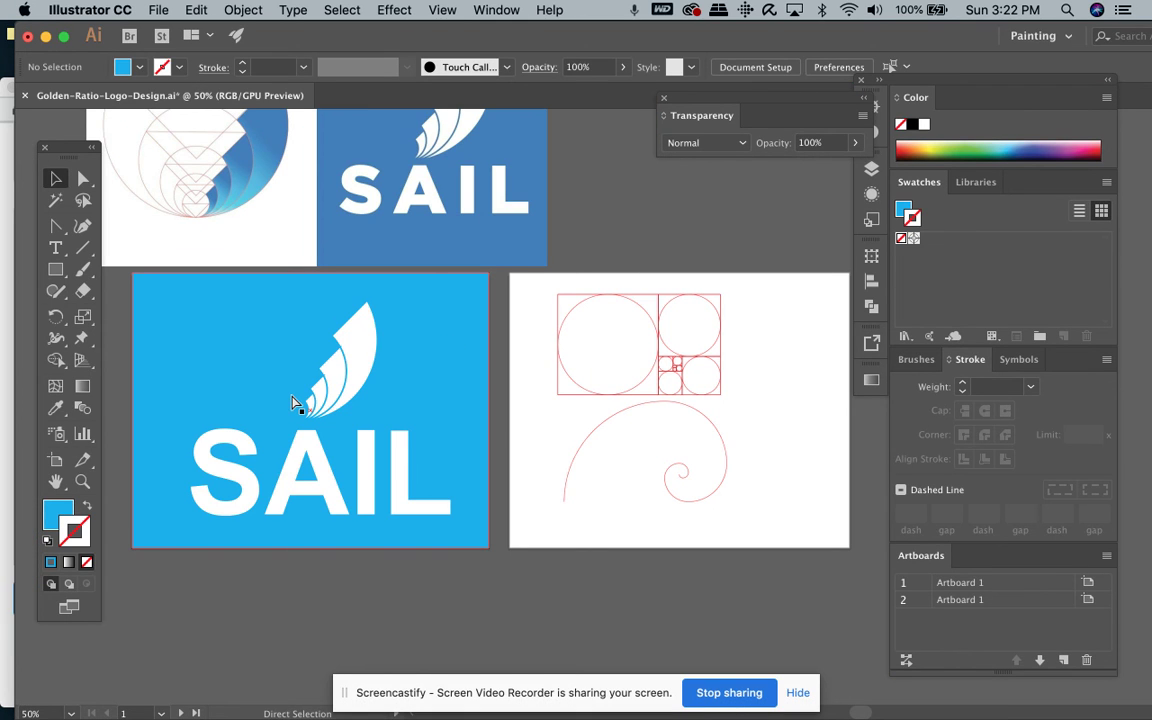
# - Check the separate segments of the sail group with the Shape Builder tool
pyautogui.scroll(3, 292, 402)
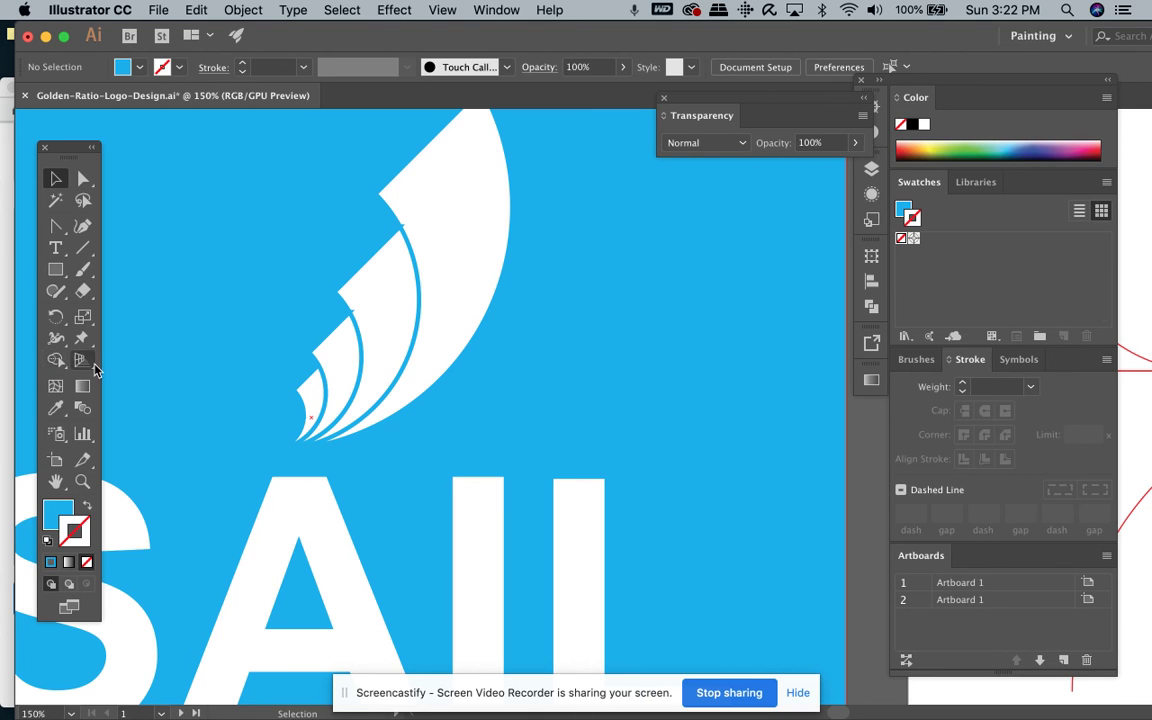
pyautogui.click(307, 400)
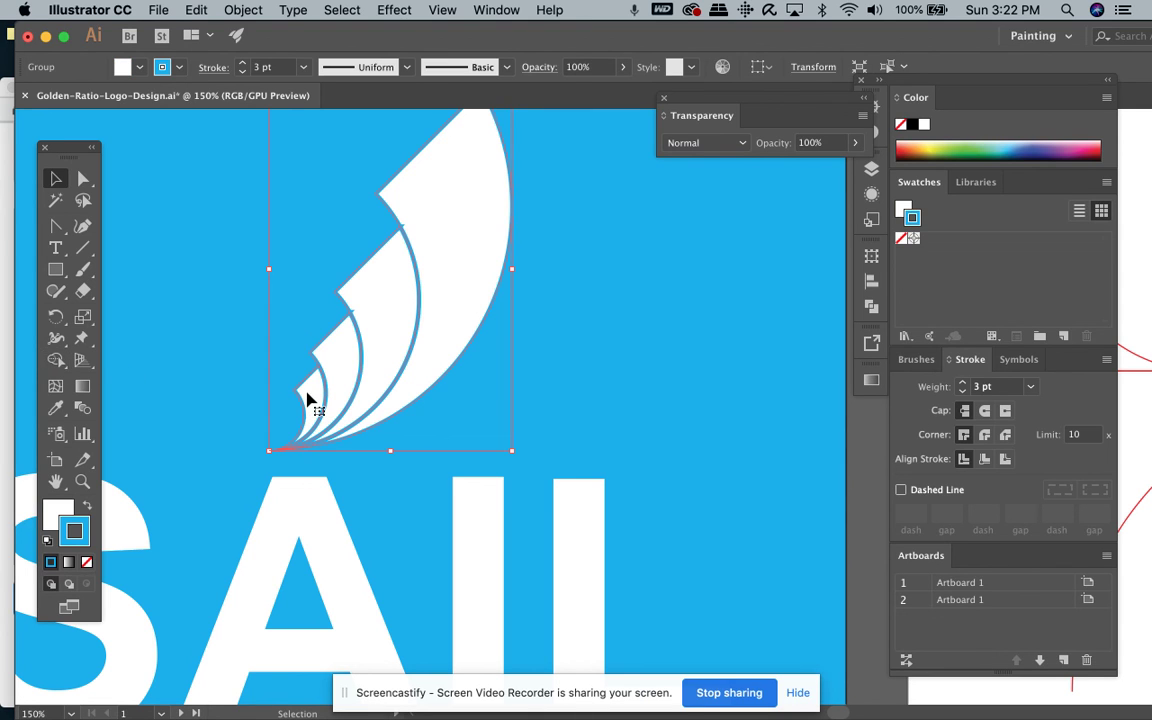
pyautogui.click(55, 362)
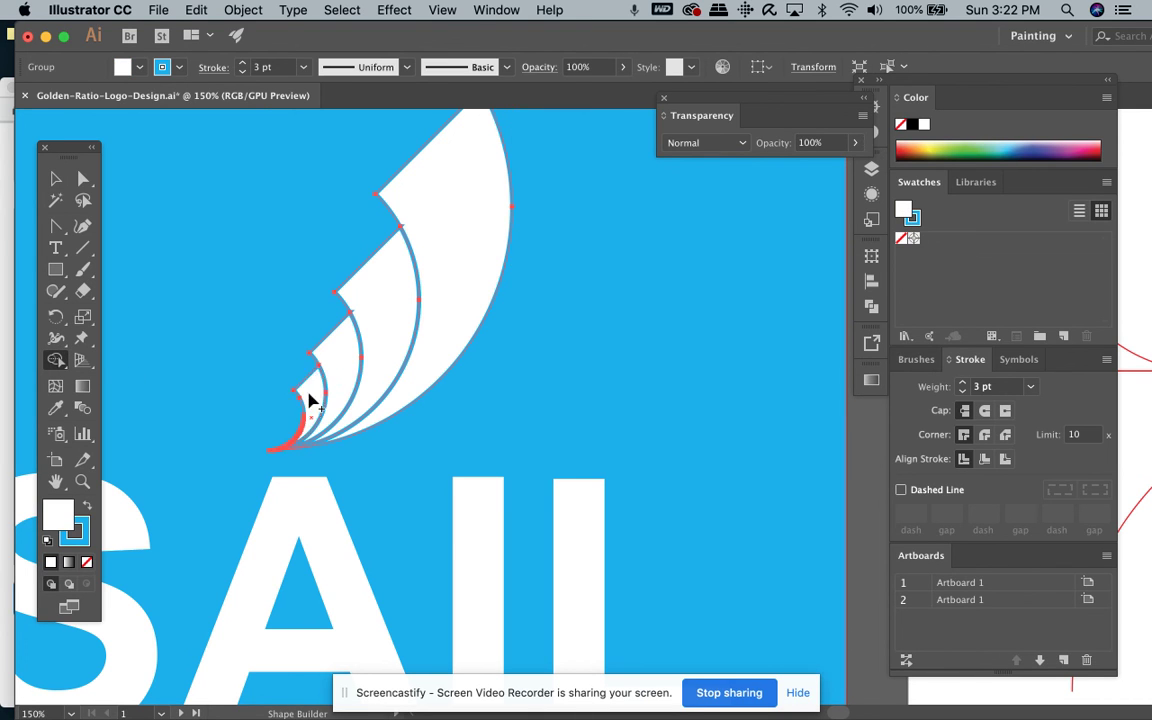
pyautogui.click(378, 293)
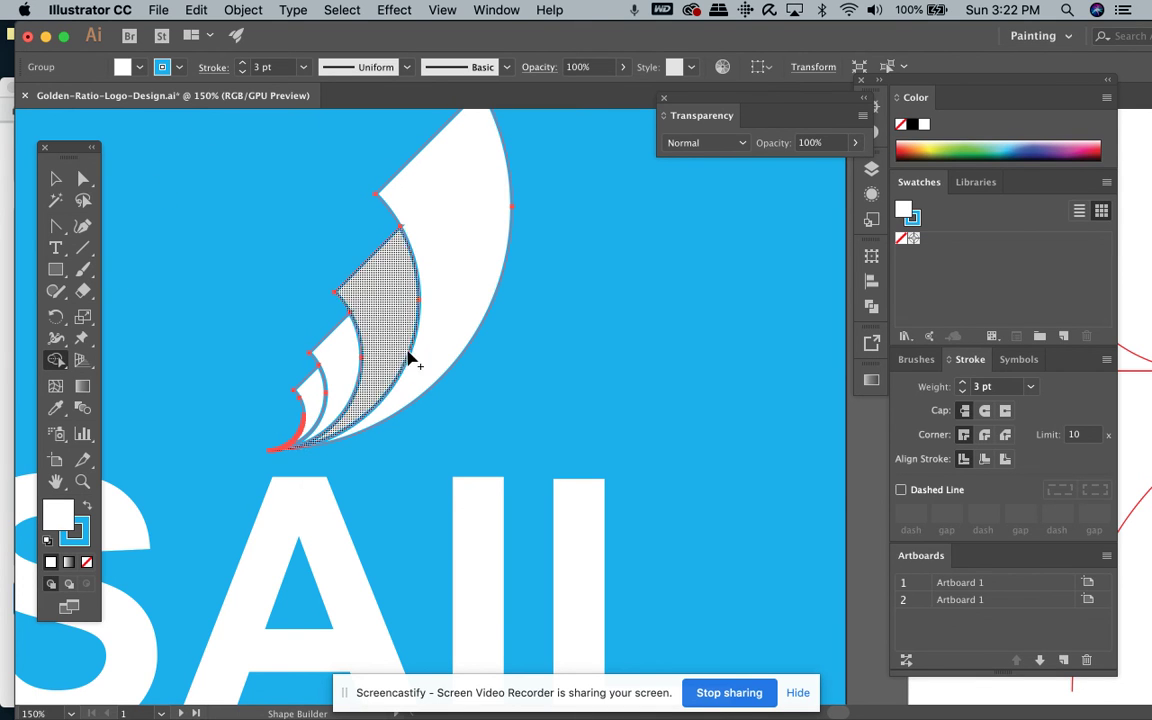
pyautogui.click(55, 180)
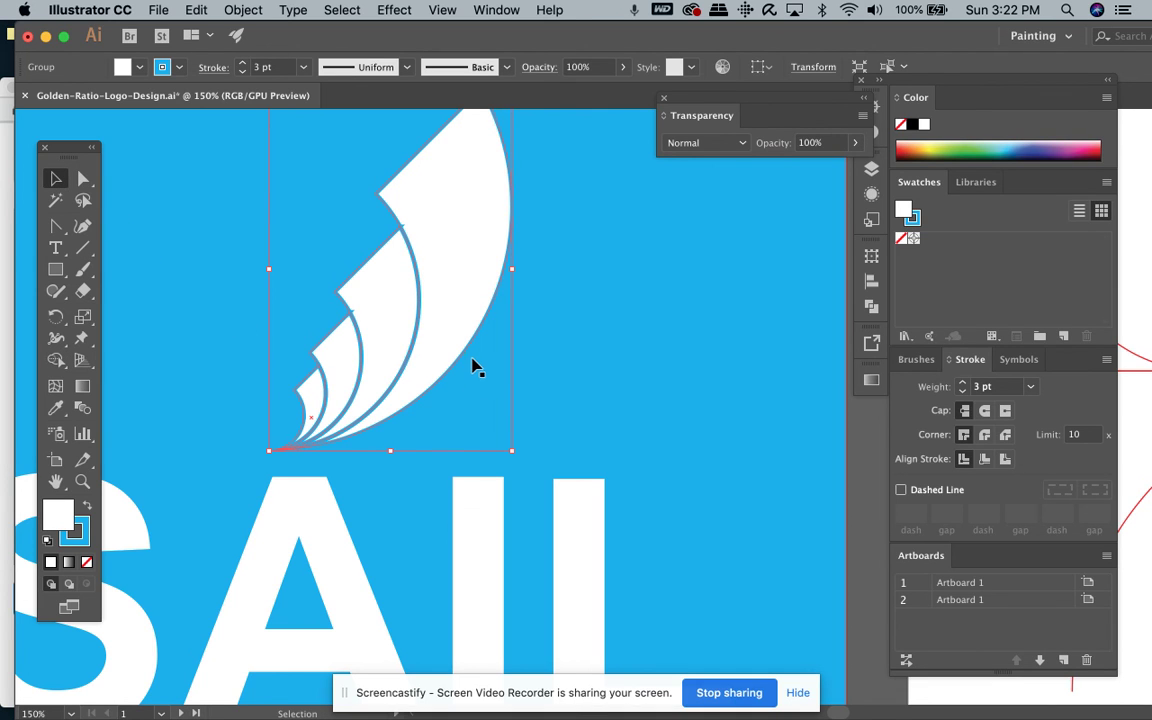
# - Try inside and outside stroke alignment on the sail group, then return the alignment to center
pyautogui.press('super+equal')
pyautogui.press('super+equal')
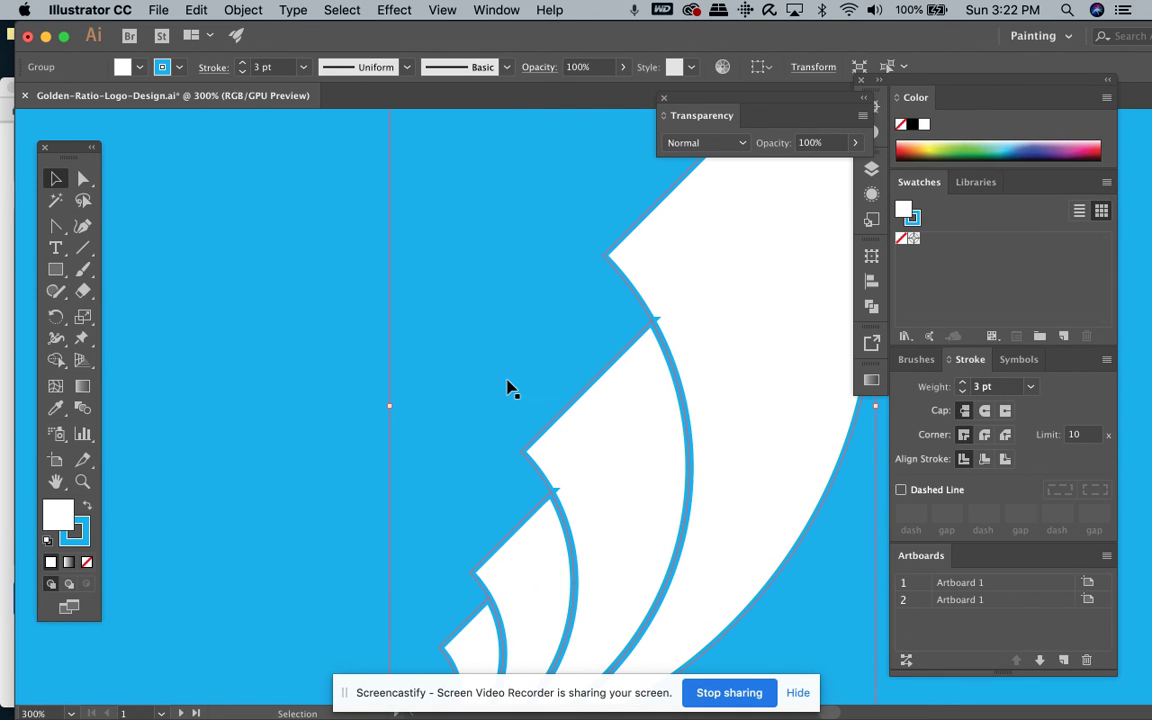
pyautogui.scroll(-2, 669, 342)
pyautogui.hscroll(2, 669, 342)
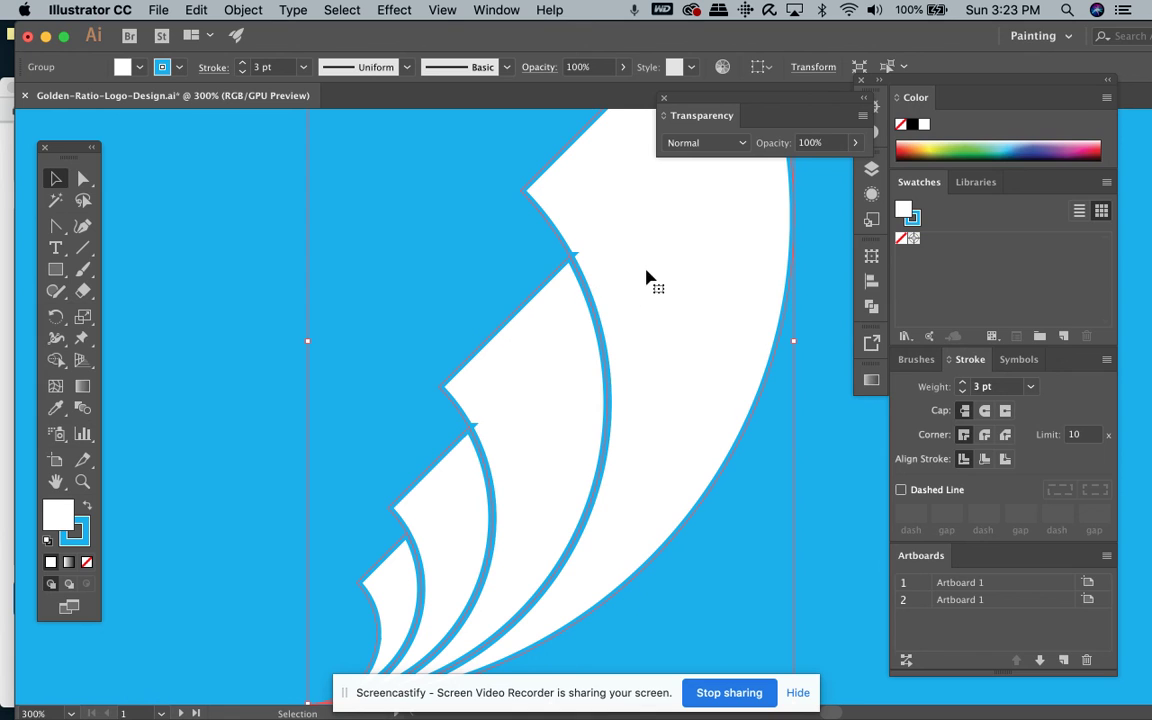
pyautogui.click(205, 70)
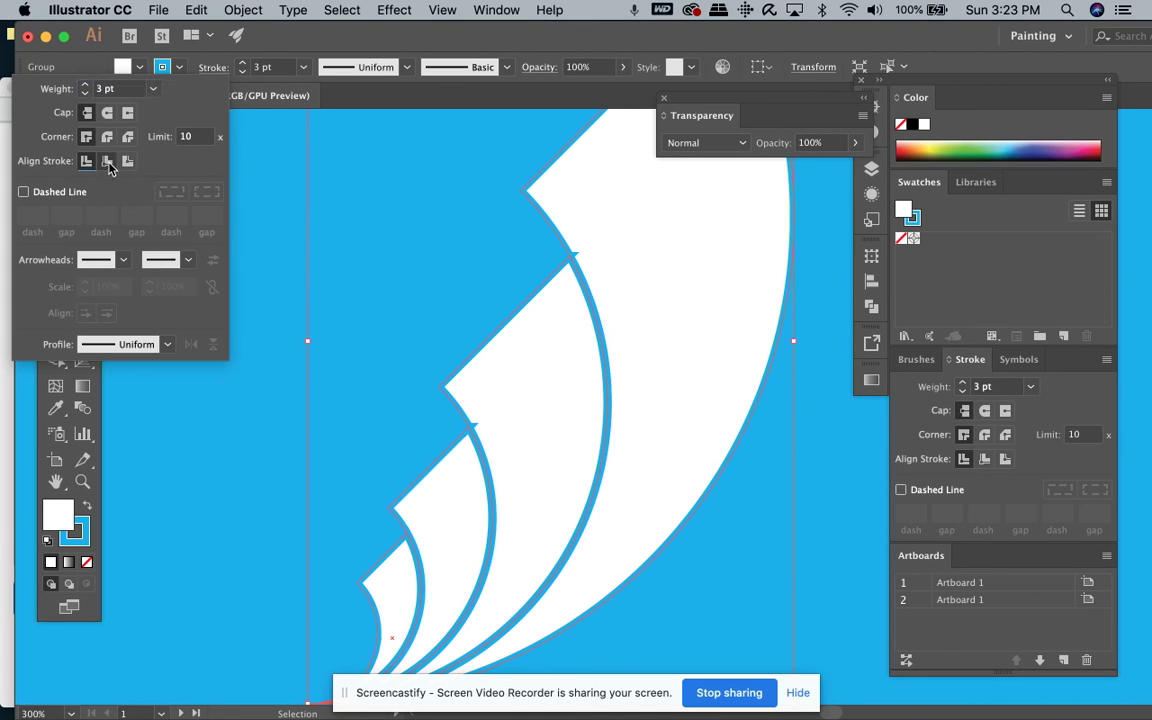
pyautogui.click(108, 163)
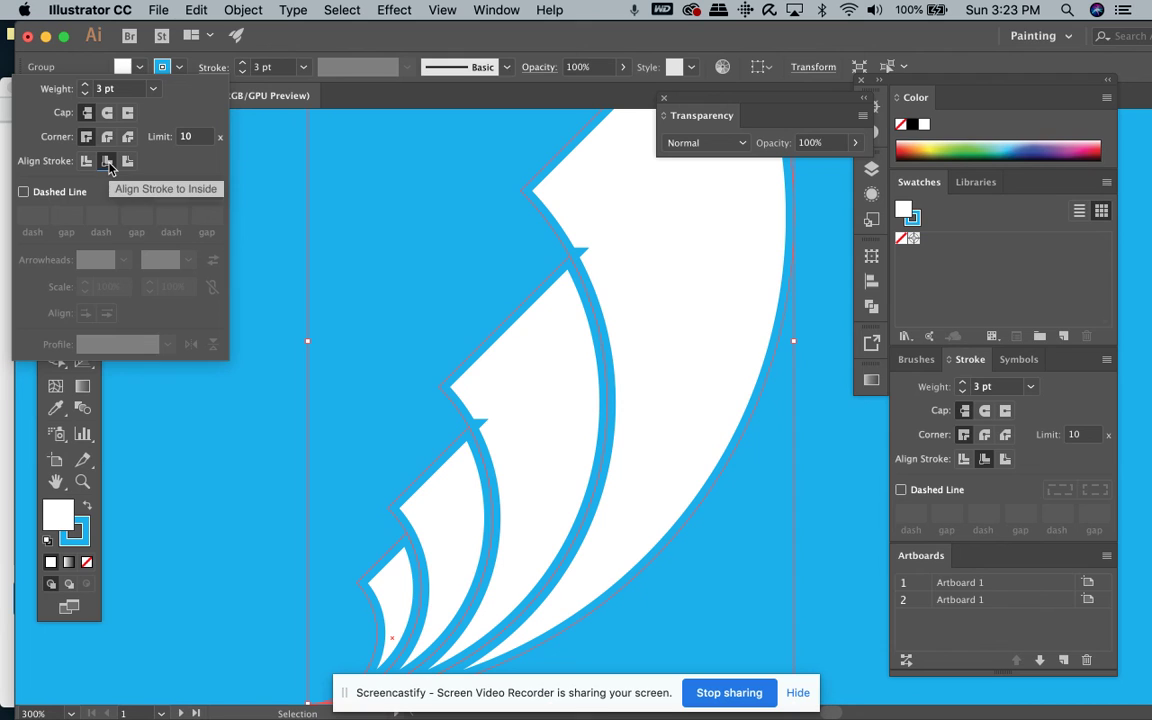
pyautogui.click(127, 162)
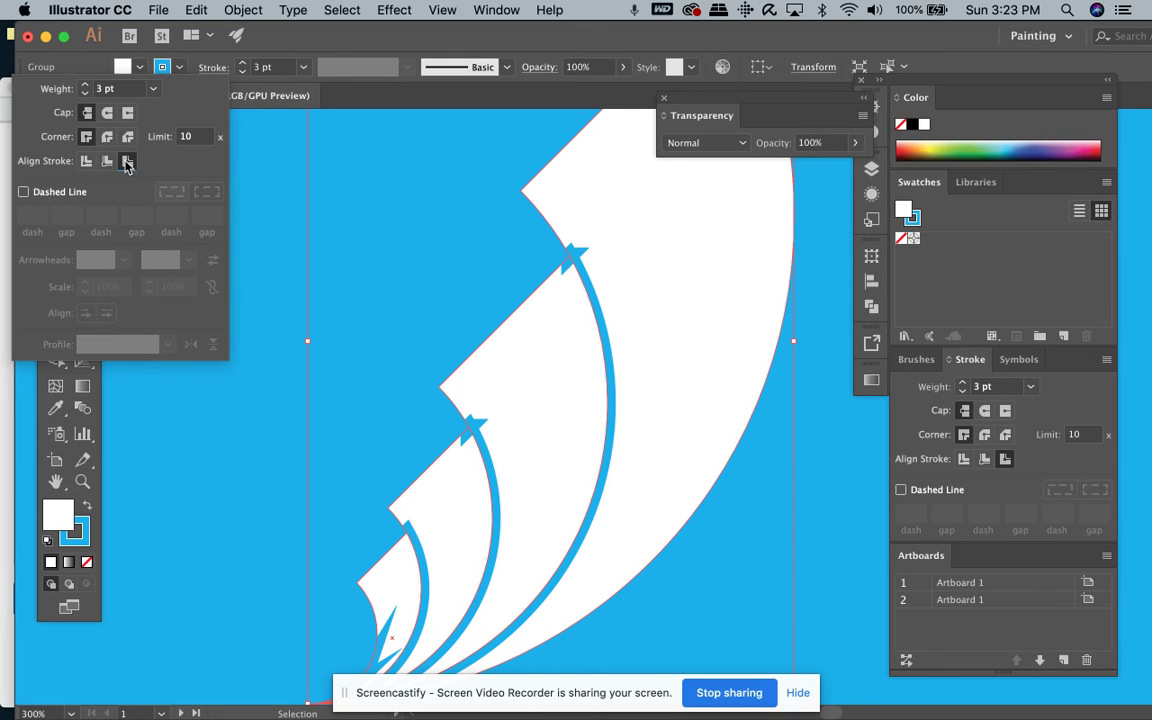
pyautogui.click(108, 163)
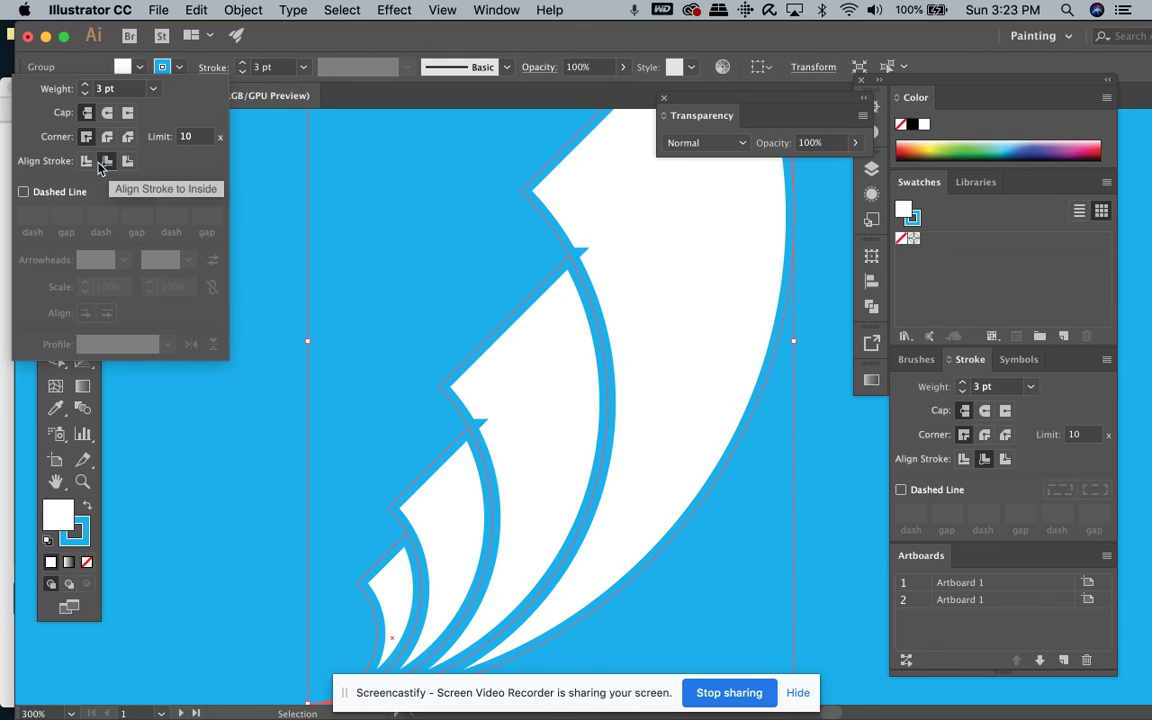
pyautogui.click(86, 162)
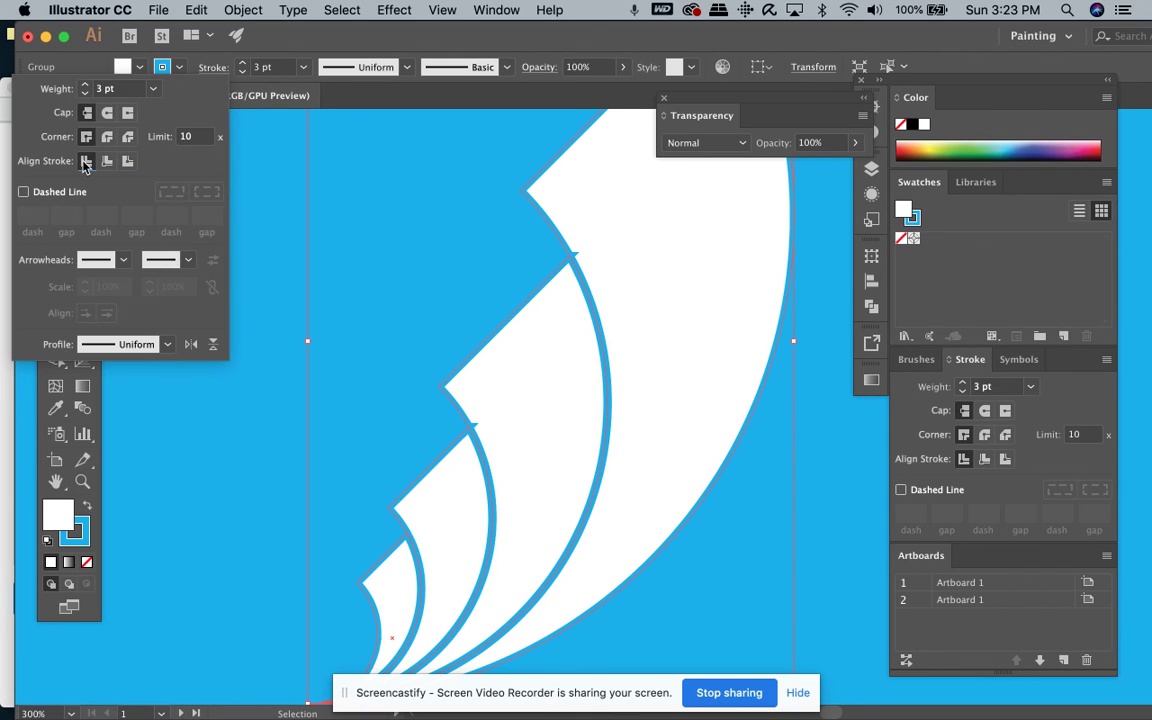
# - Set the sail group's stroke weight to 2 pt and align the stroke to the inside
pyautogui.click(84, 93)
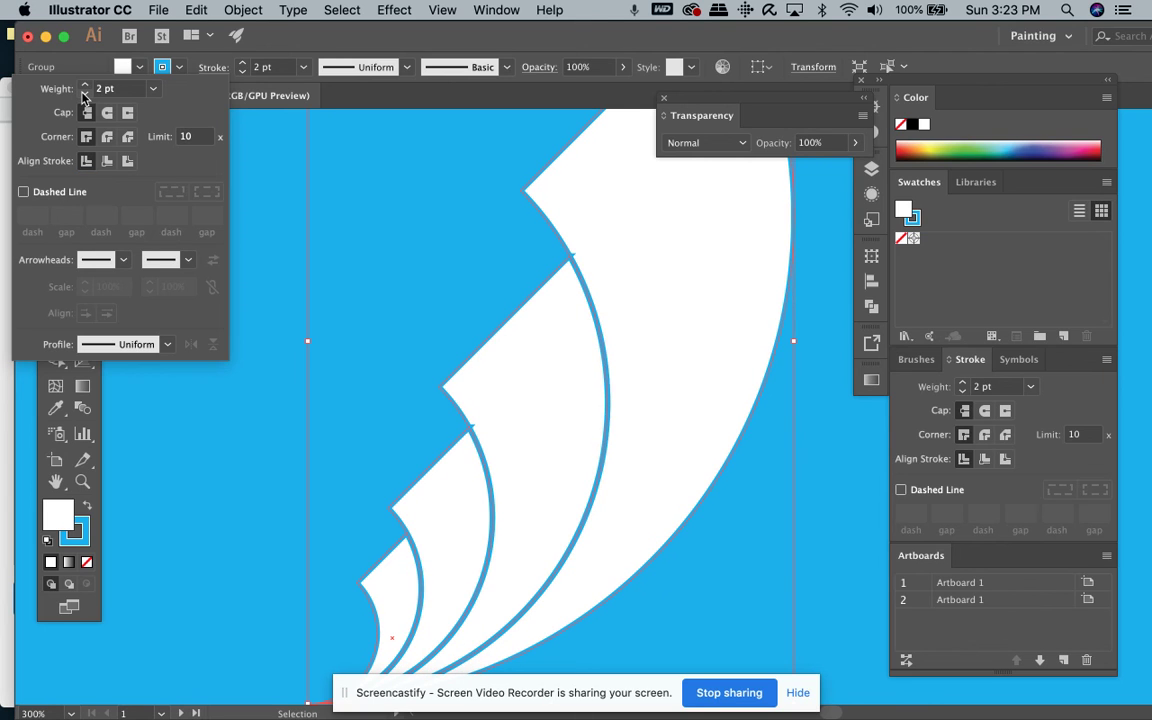
pyautogui.click(84, 93)
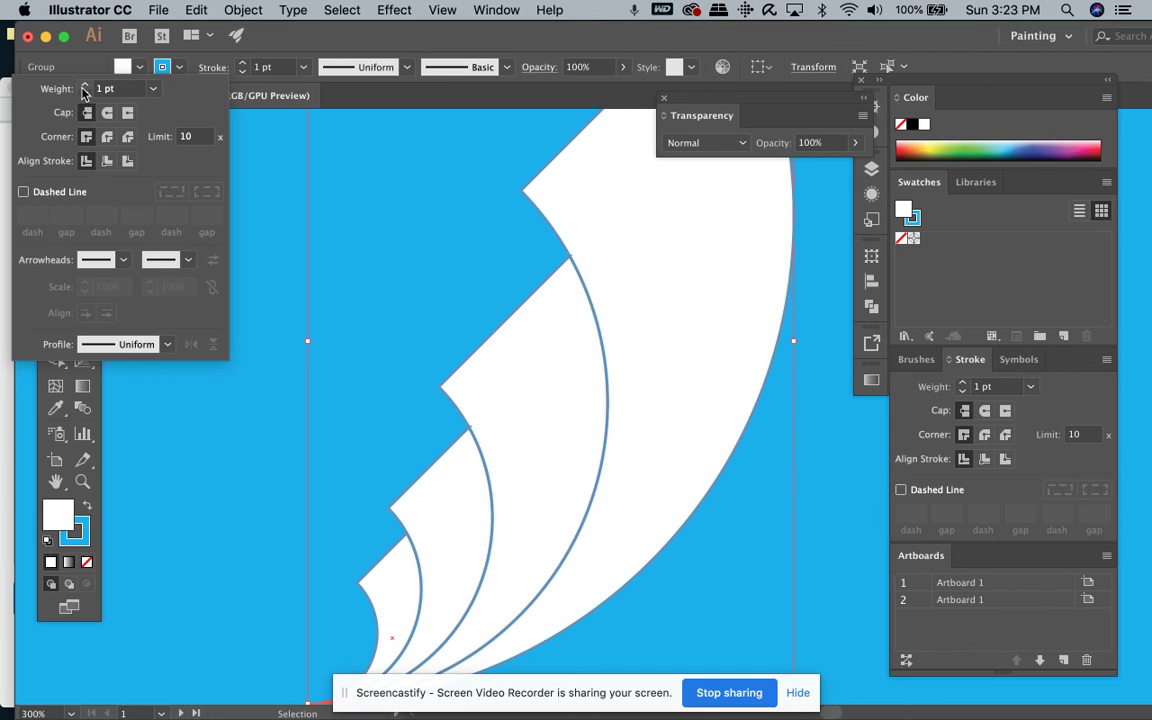
pyautogui.click(84, 86)
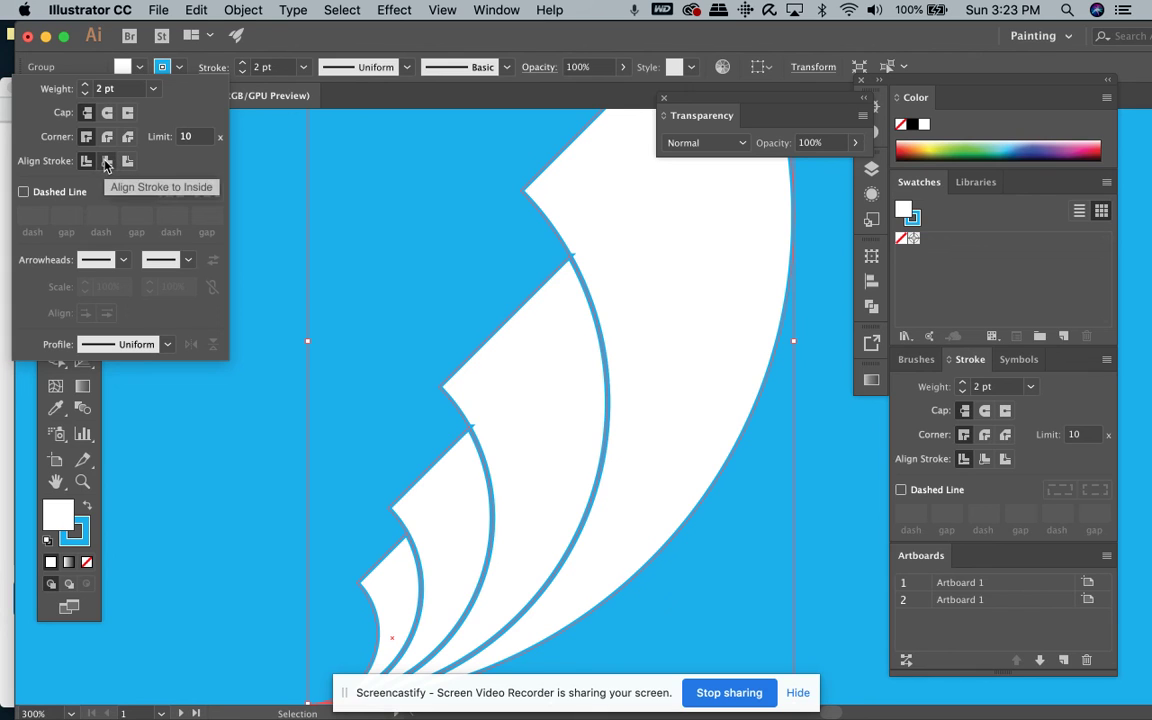
pyautogui.click(106, 162)
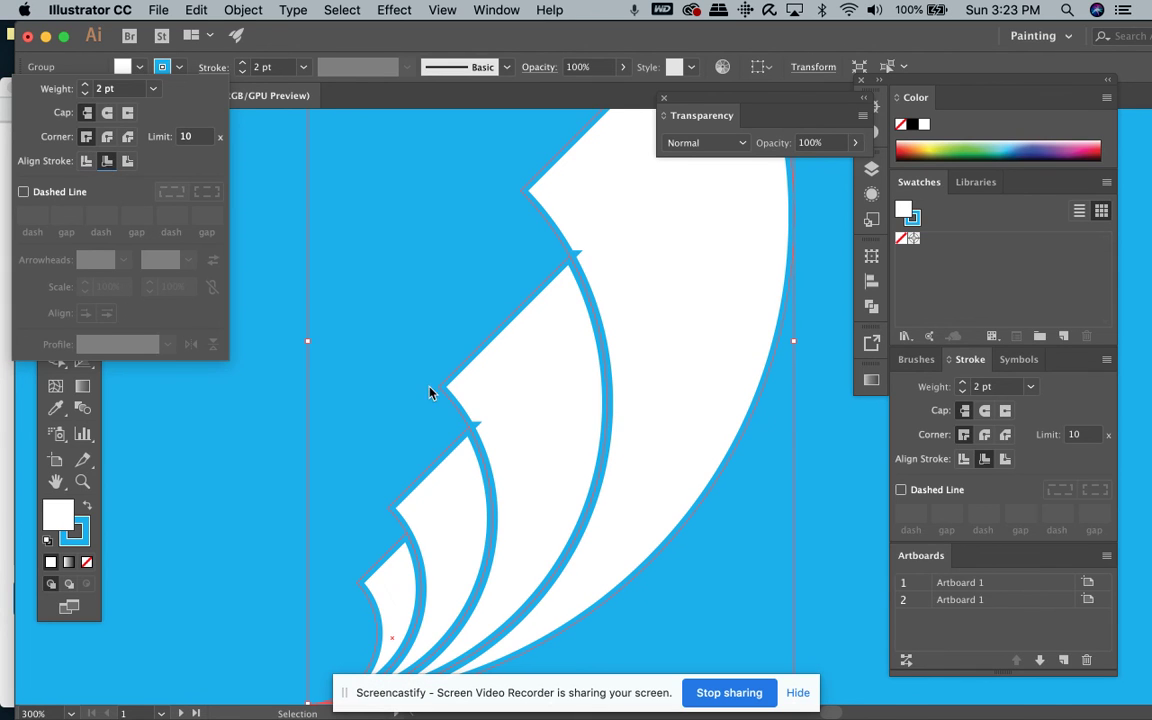
pyautogui.click(725, 396)
pyautogui.click(815, 363)
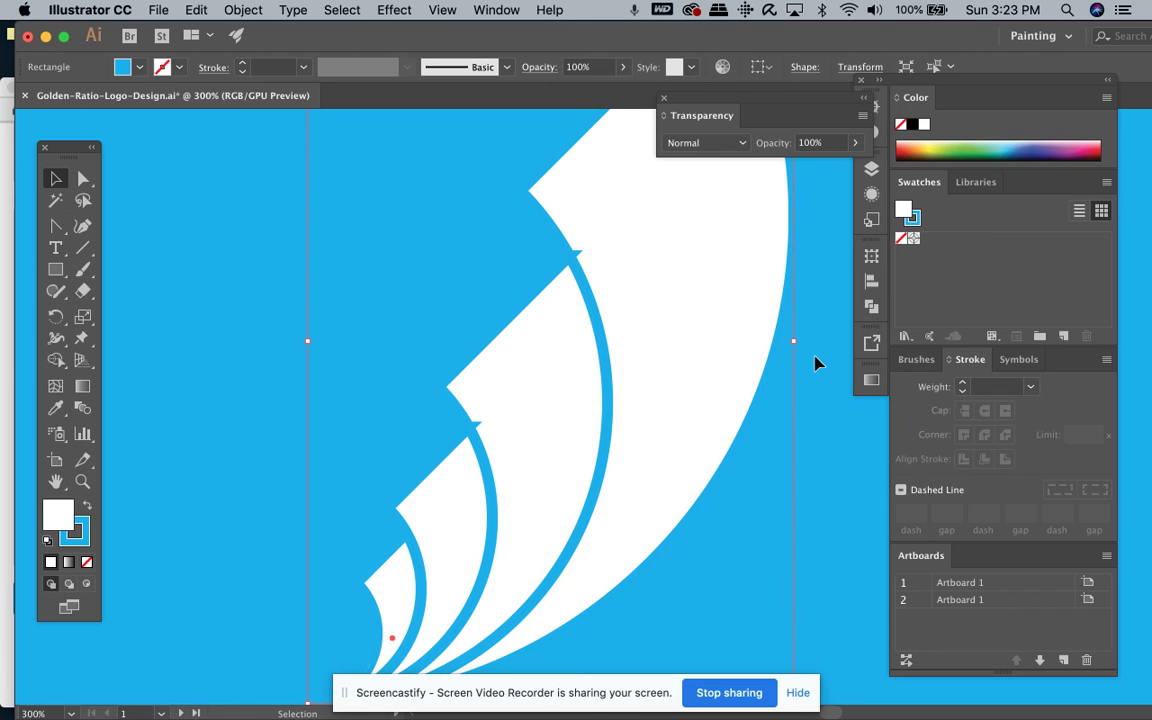
# - Try moving the whole sail group slightly sideways and undo the move
pyautogui.click(680, 322)
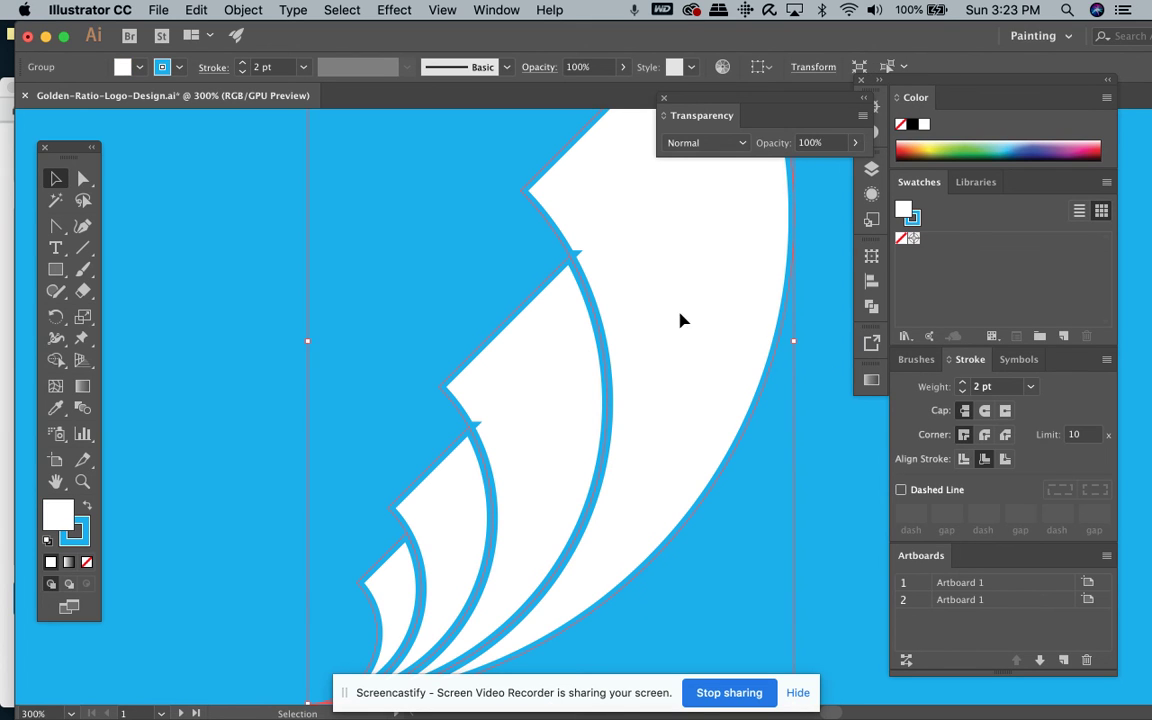
pyautogui.moveTo(680, 320); pyautogui.dragTo(704, 317)
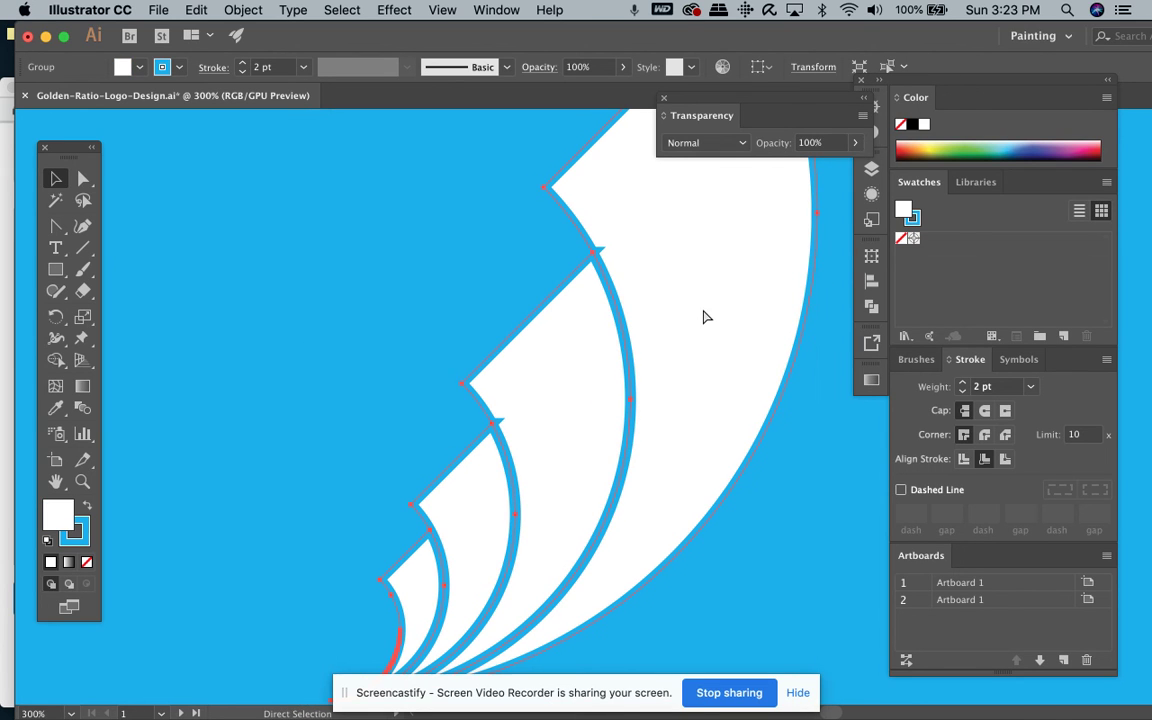
pyautogui.press('super+z')
# - Ungroup the sail, try moving its largest segment on its own, and undo that move
pyautogui.click(242, 10)
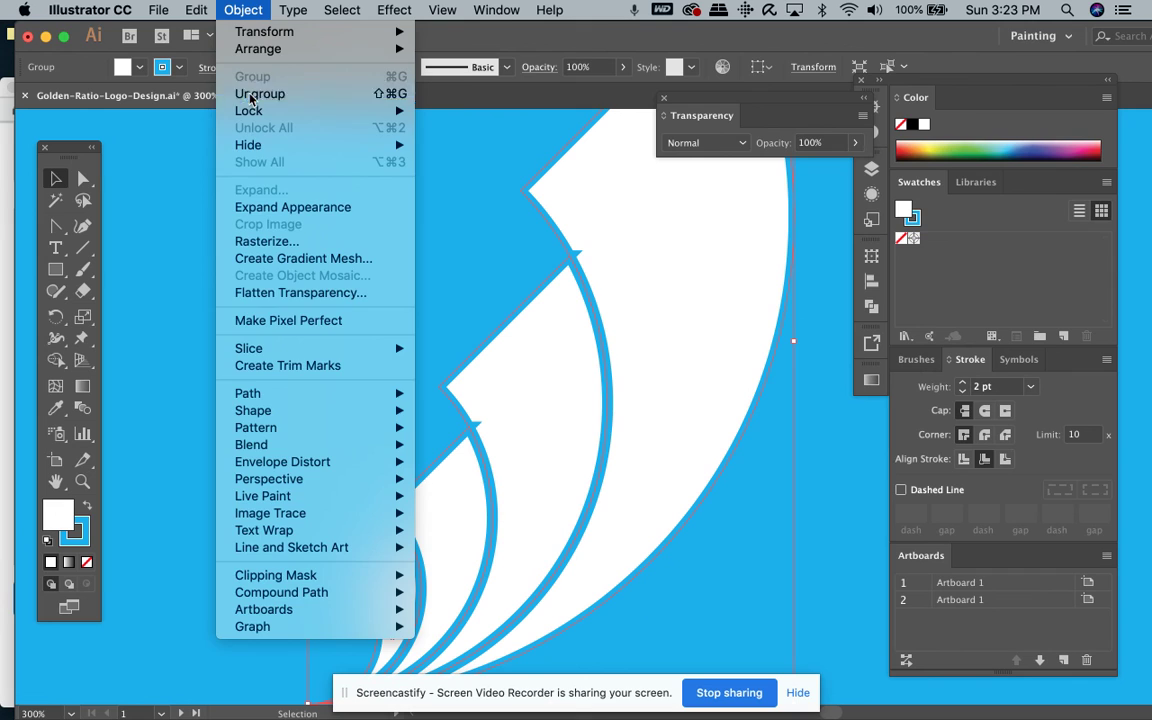
pyautogui.press('Escape')
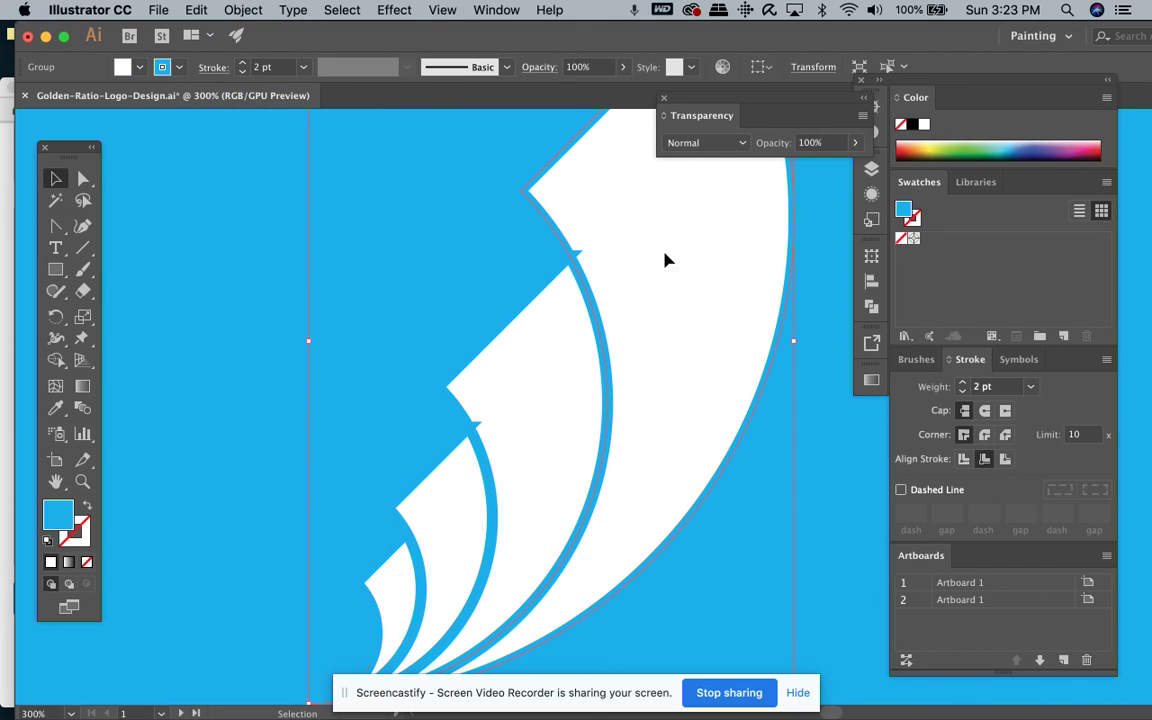
pyautogui.moveTo(659, 260); pyautogui.dragTo(665, 260)
pyautogui.press('super+z')
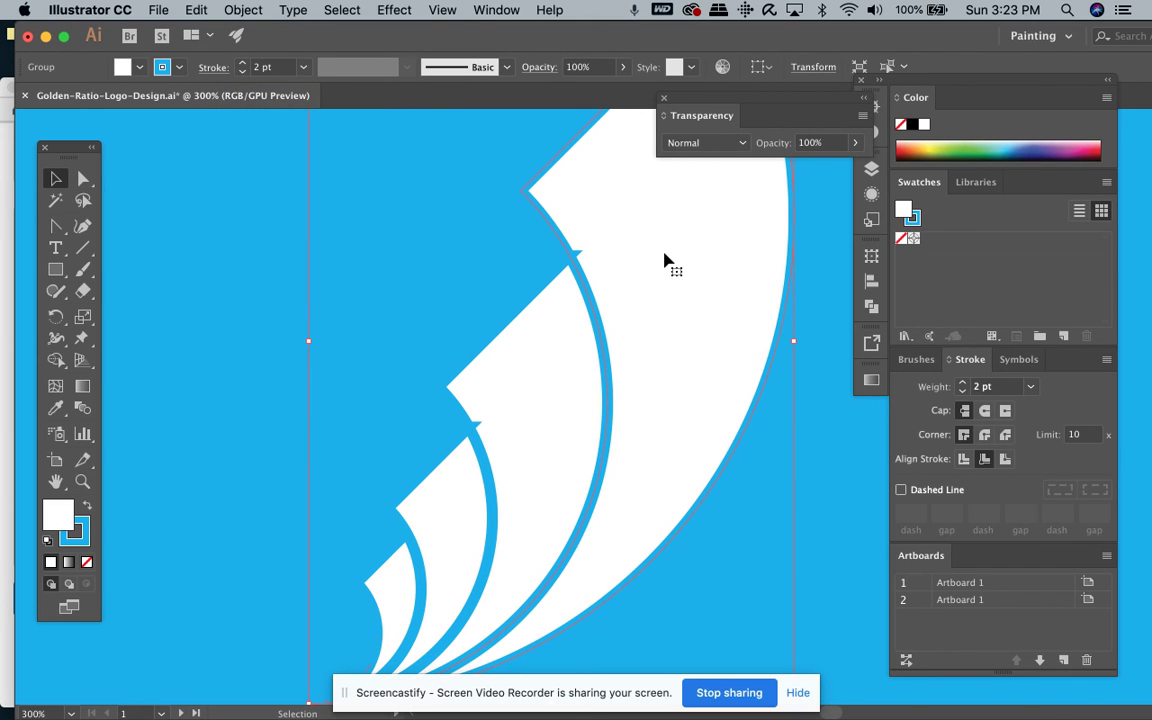
# - Try nudging the second- and third-largest sail segments slightly to the left, one at a time
pyautogui.click(517, 463)
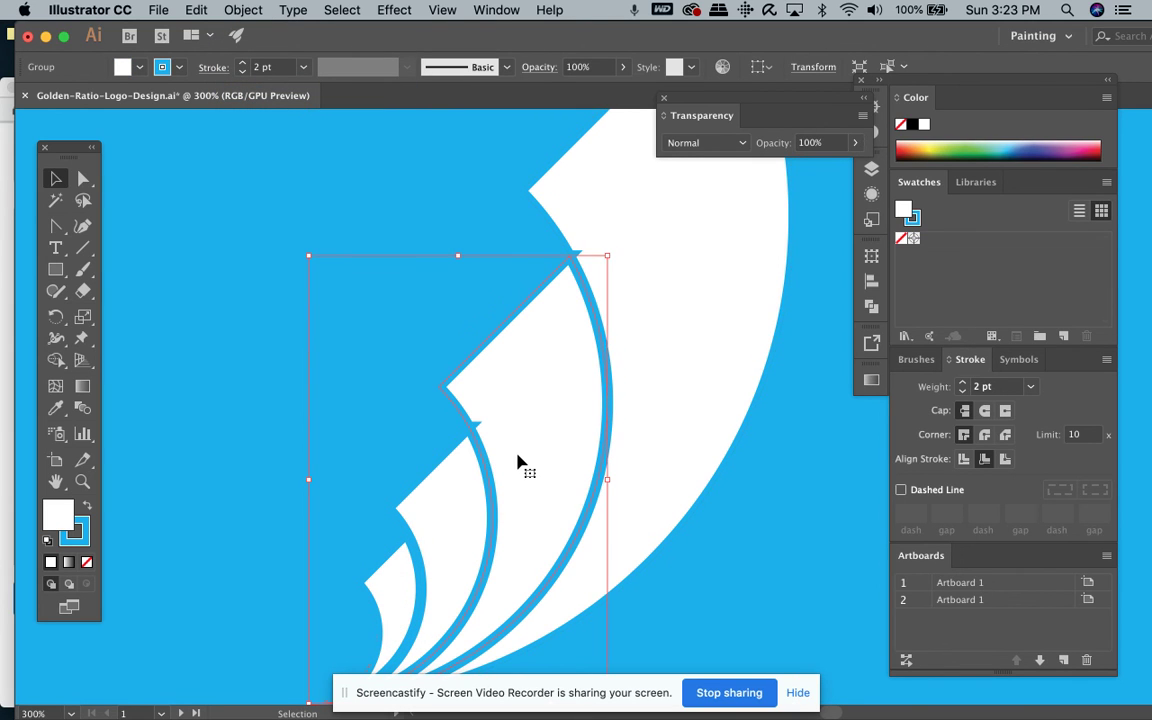
pyautogui.press('Left')
pyautogui.click(434, 517)
pyautogui.press('Left')
pyautogui.click(345, 340)
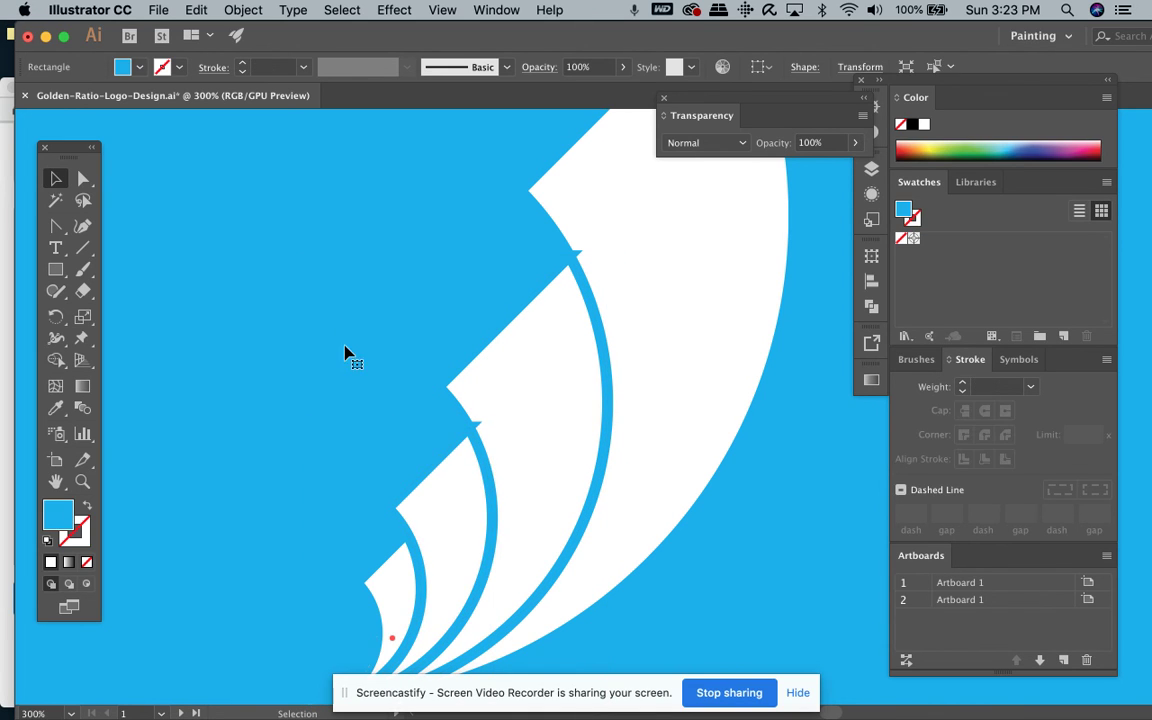
# - Check the whole SAIL logo on its blue background and clear the selection
pyautogui.scroll(-3, 465, 432)
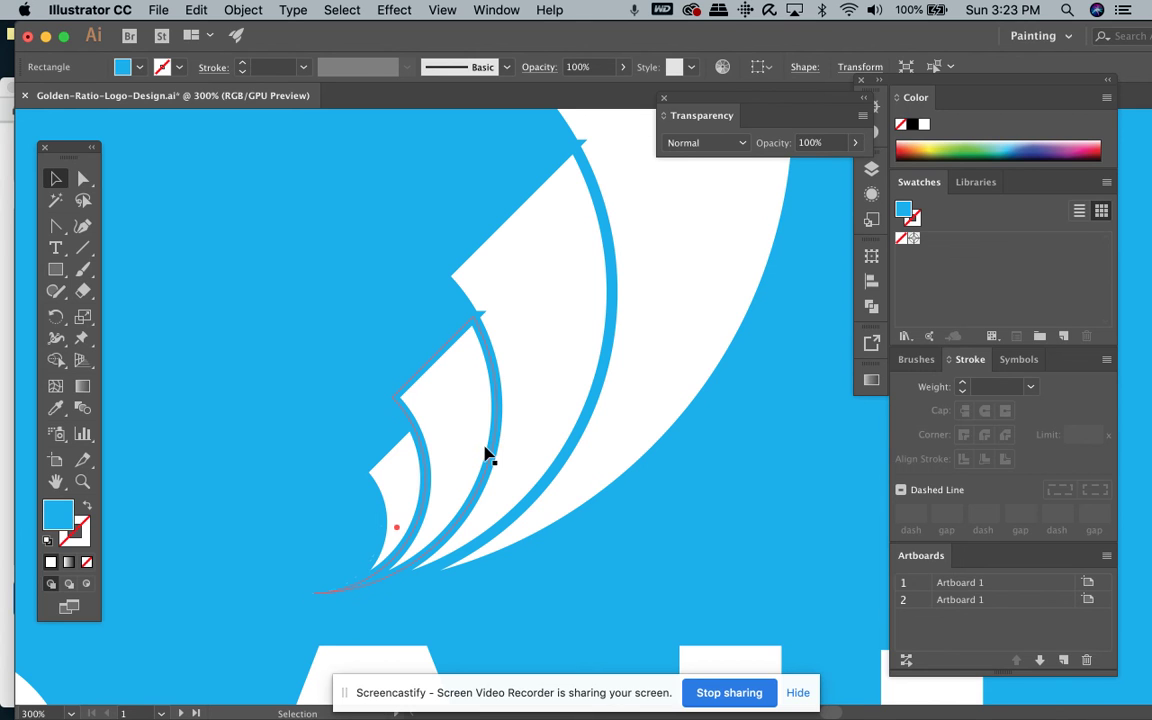
pyautogui.press('super+minus')
pyautogui.press('super+minus')
pyautogui.press('super+minus')
pyautogui.press('super+minus')
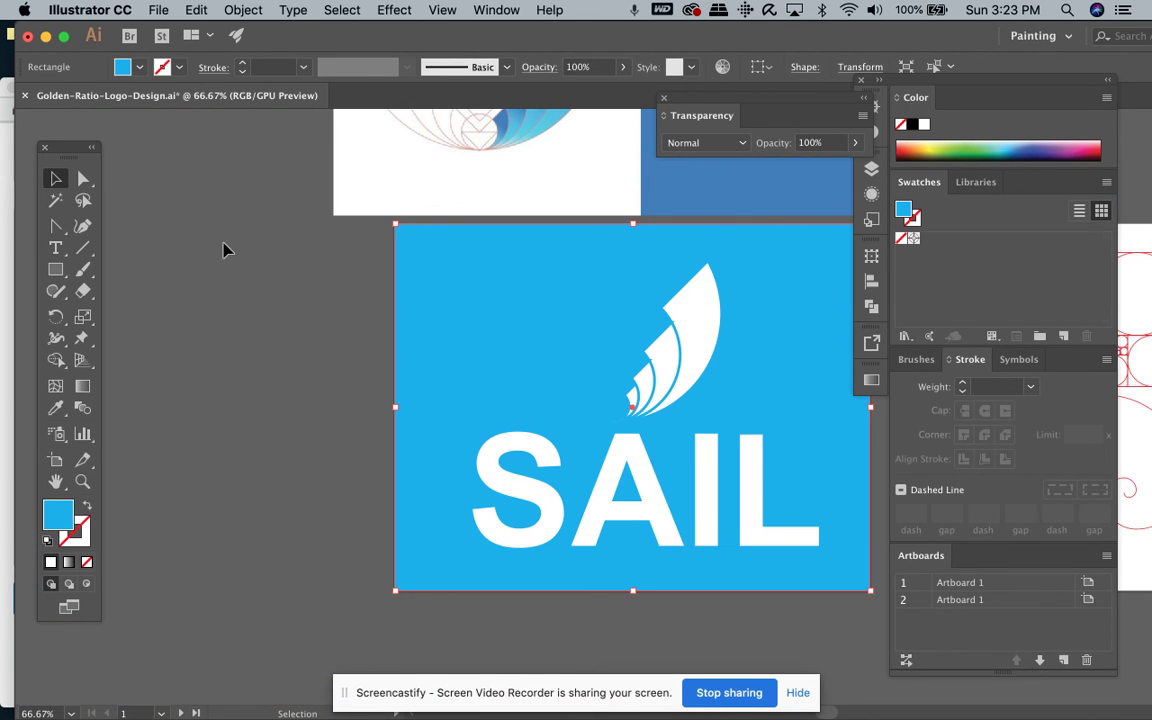
pyautogui.click(213, 70)
pyautogui.scroll(-3, 641, 388)
pyautogui.hscroll(2, 641, 388)
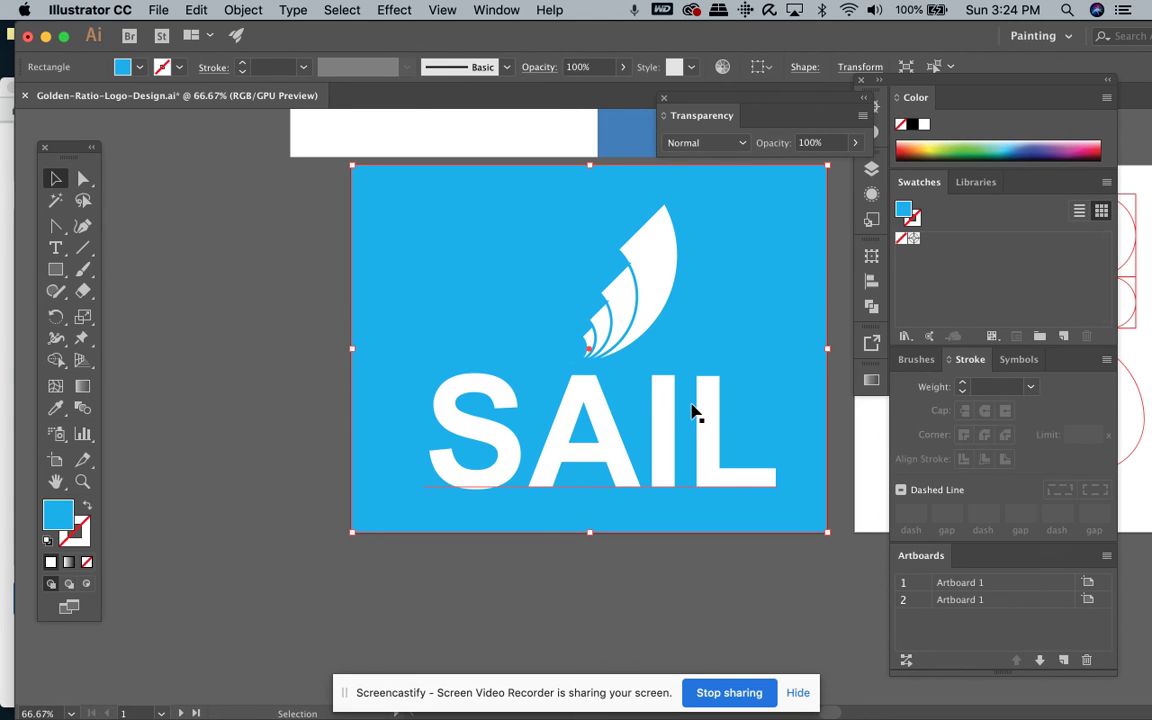
pyautogui.click(588, 570)
# - Compare the finished SAIL logo with the reference logo and the golden-ratio circles and spiral on the neighbouring artboard
pyautogui.scroll(5, 658, 558)
pyautogui.hscroll(2, 658, 558)
pyautogui.scroll(2, 658, 561)
pyautogui.hscroll(1, 658, 561)
pyautogui.scroll(4, 658, 561)
pyautogui.hscroll(4, 658, 561)
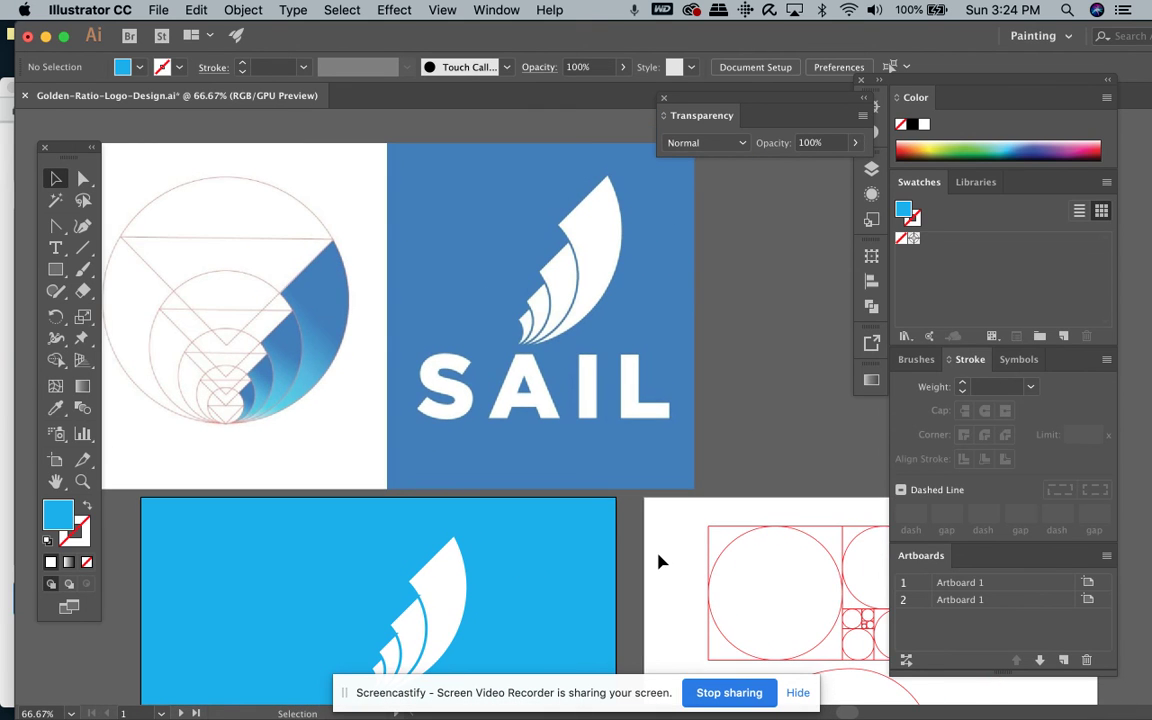
pyautogui.scroll(-4, 658, 561)
pyautogui.hscroll(-1, 658, 561)
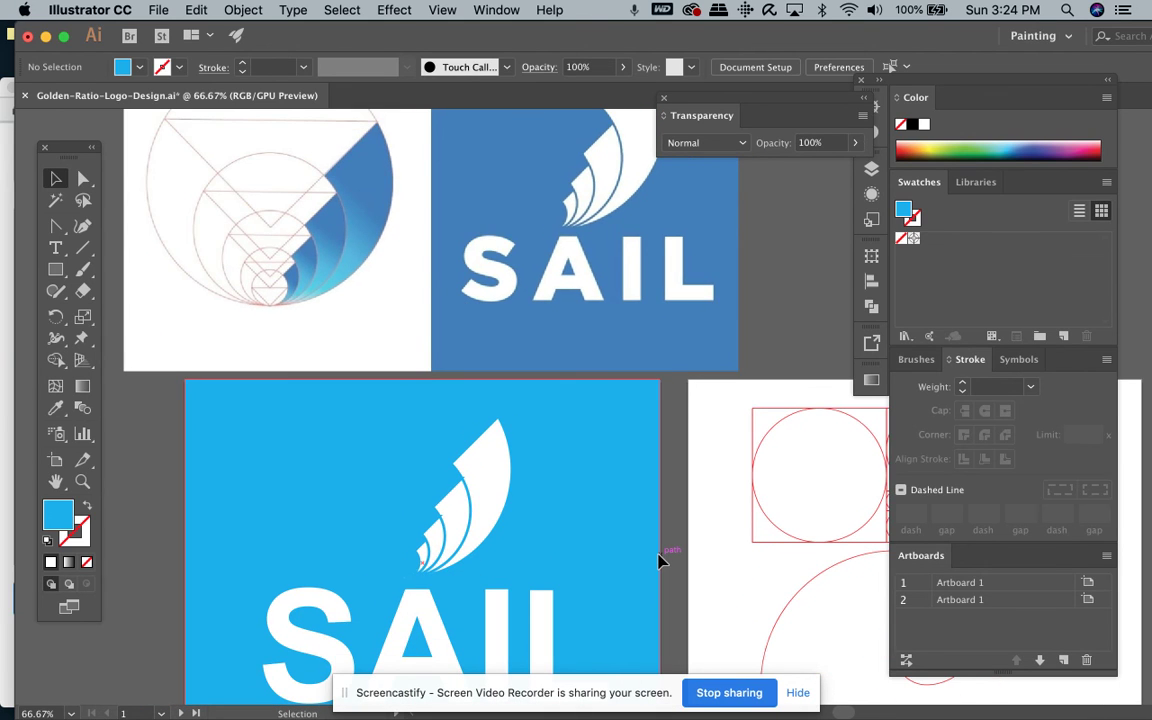
pyautogui.scroll(3, 658, 561)
pyautogui.hscroll(1, 658, 561)
pyautogui.scroll(-6, 658, 561)
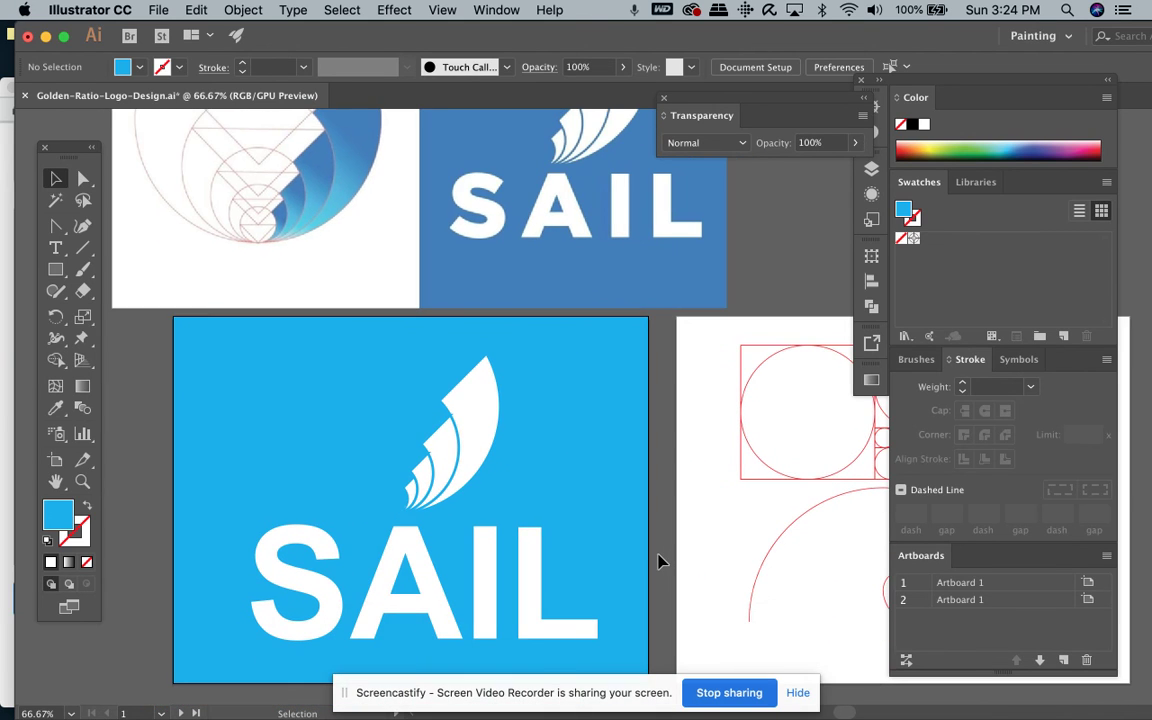
pyautogui.scroll(-2, 658, 561)
pyautogui.hscroll(6, 658, 561)
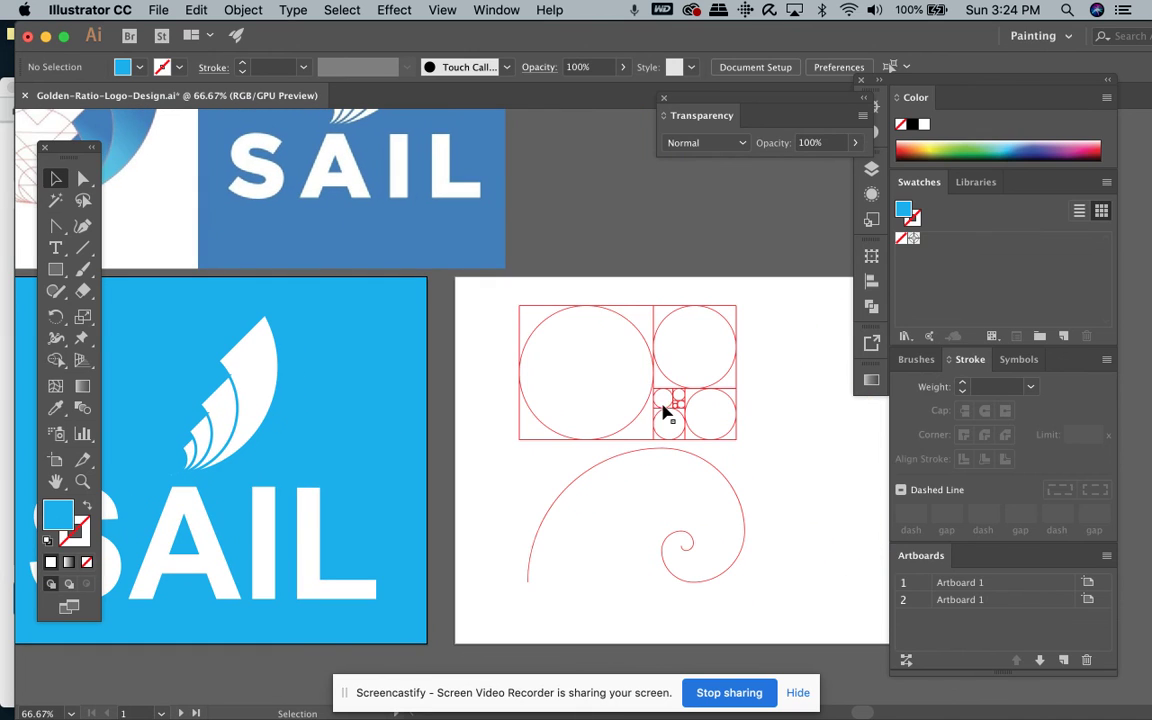
pyautogui.hscroll(-5, 501, 553)
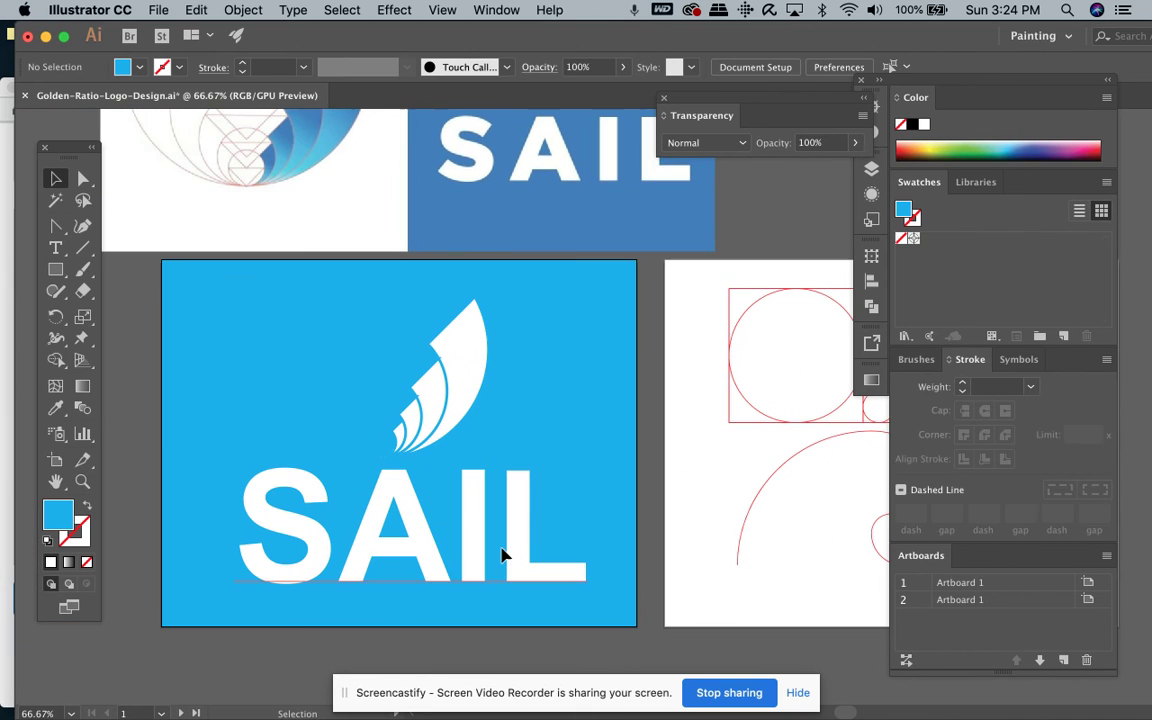